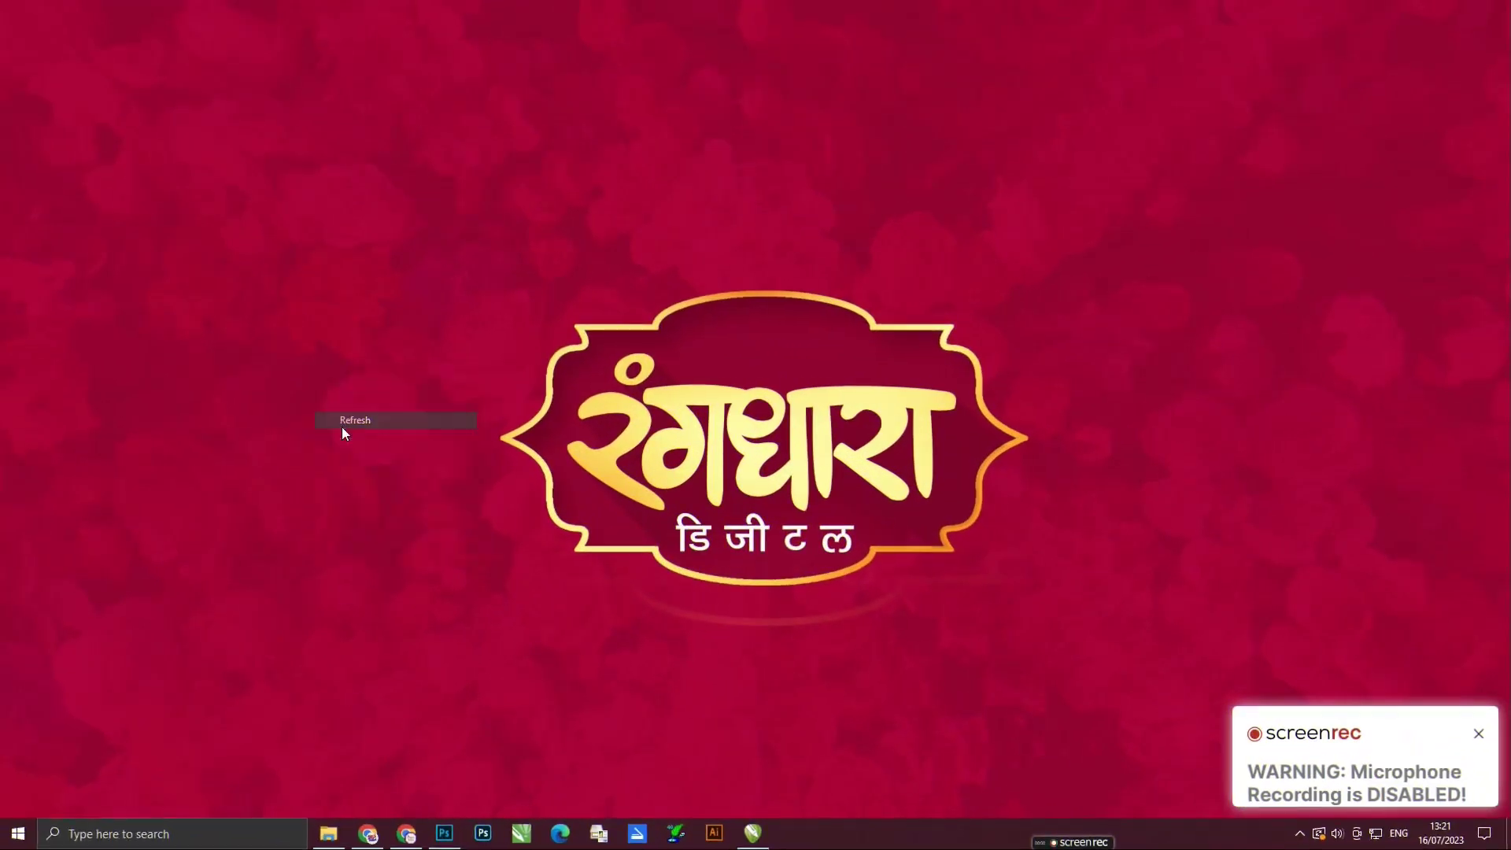
Refresh the desktop and bring up the Chrome window.
{"action": "right_click", "coordinate": [131, 246]}
{"action": "right_click", "coordinate": [151, 296]}
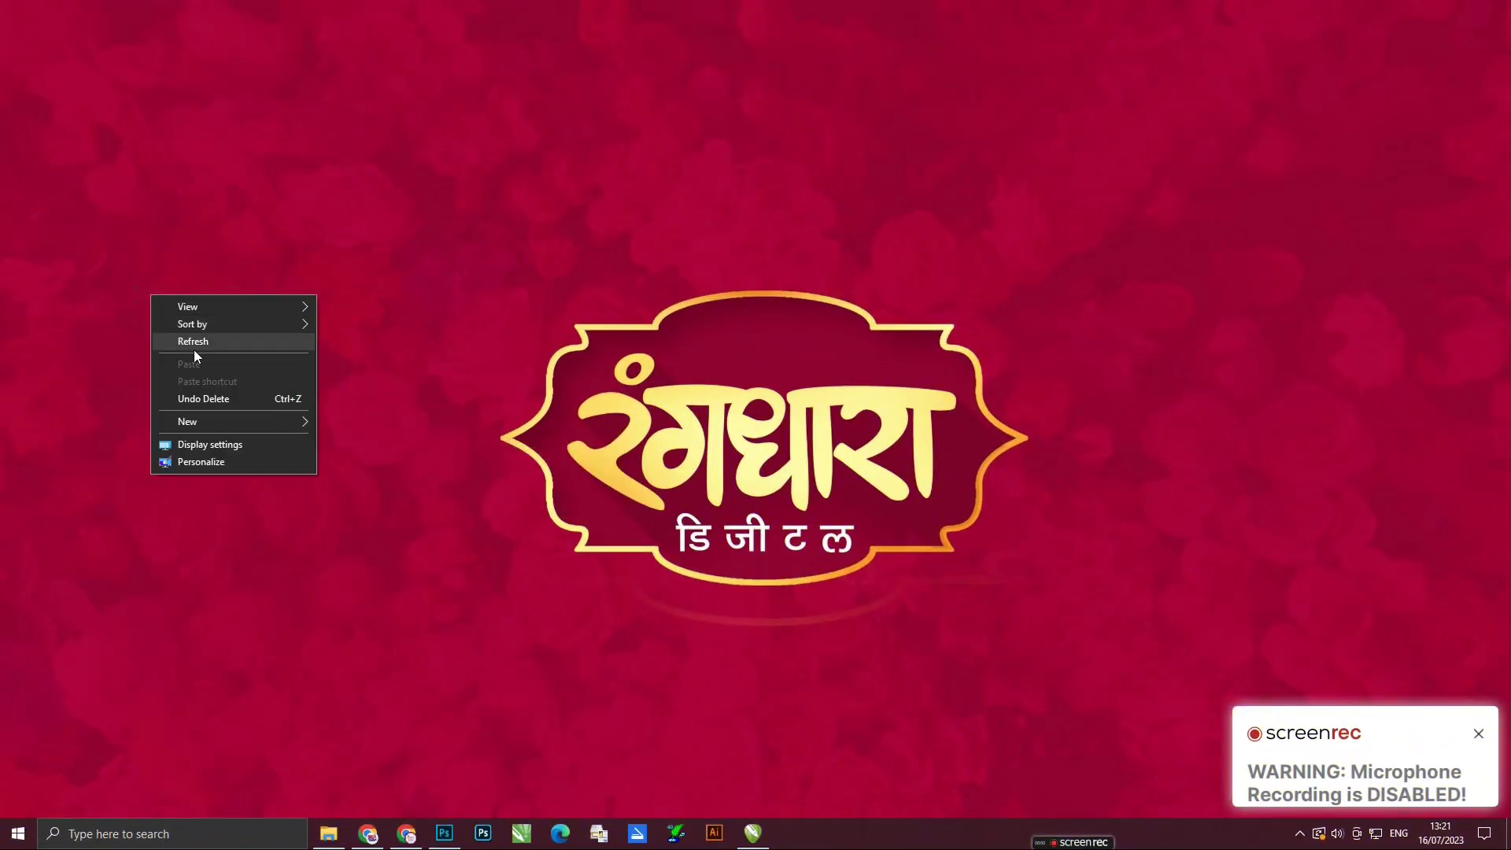
{"action": "right_click", "coordinate": [194, 333]}
{"action": "right_click", "coordinate": [227, 355]}
{"action": "left_click", "coordinate": [274, 398]}
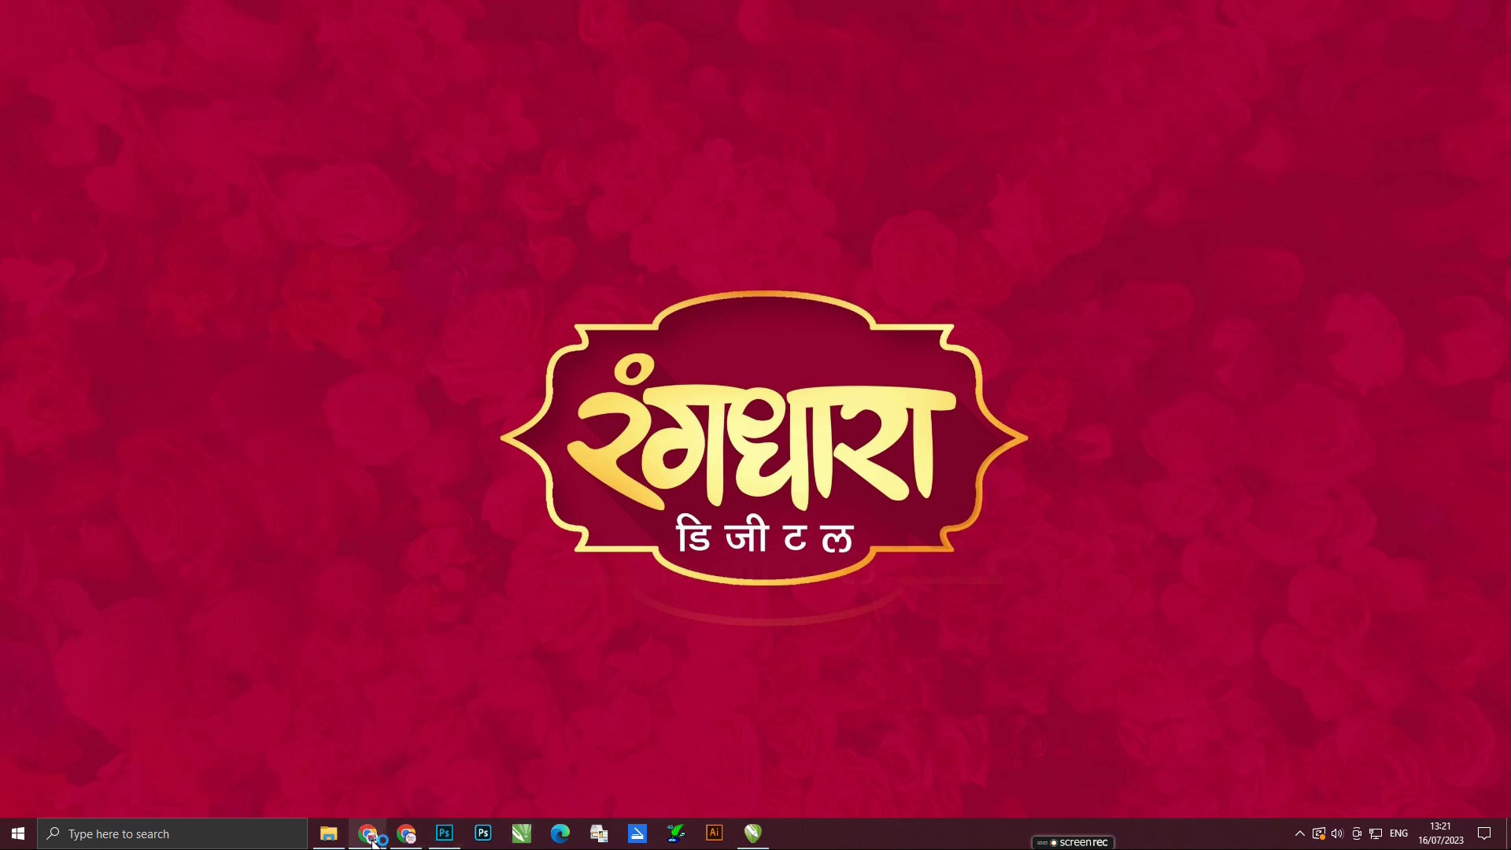
{"action": "left_click", "coordinate": [368, 834]}
Search Google Images for 'oil painting background'.
{"action": "left_click", "coordinate": [482, 14]}
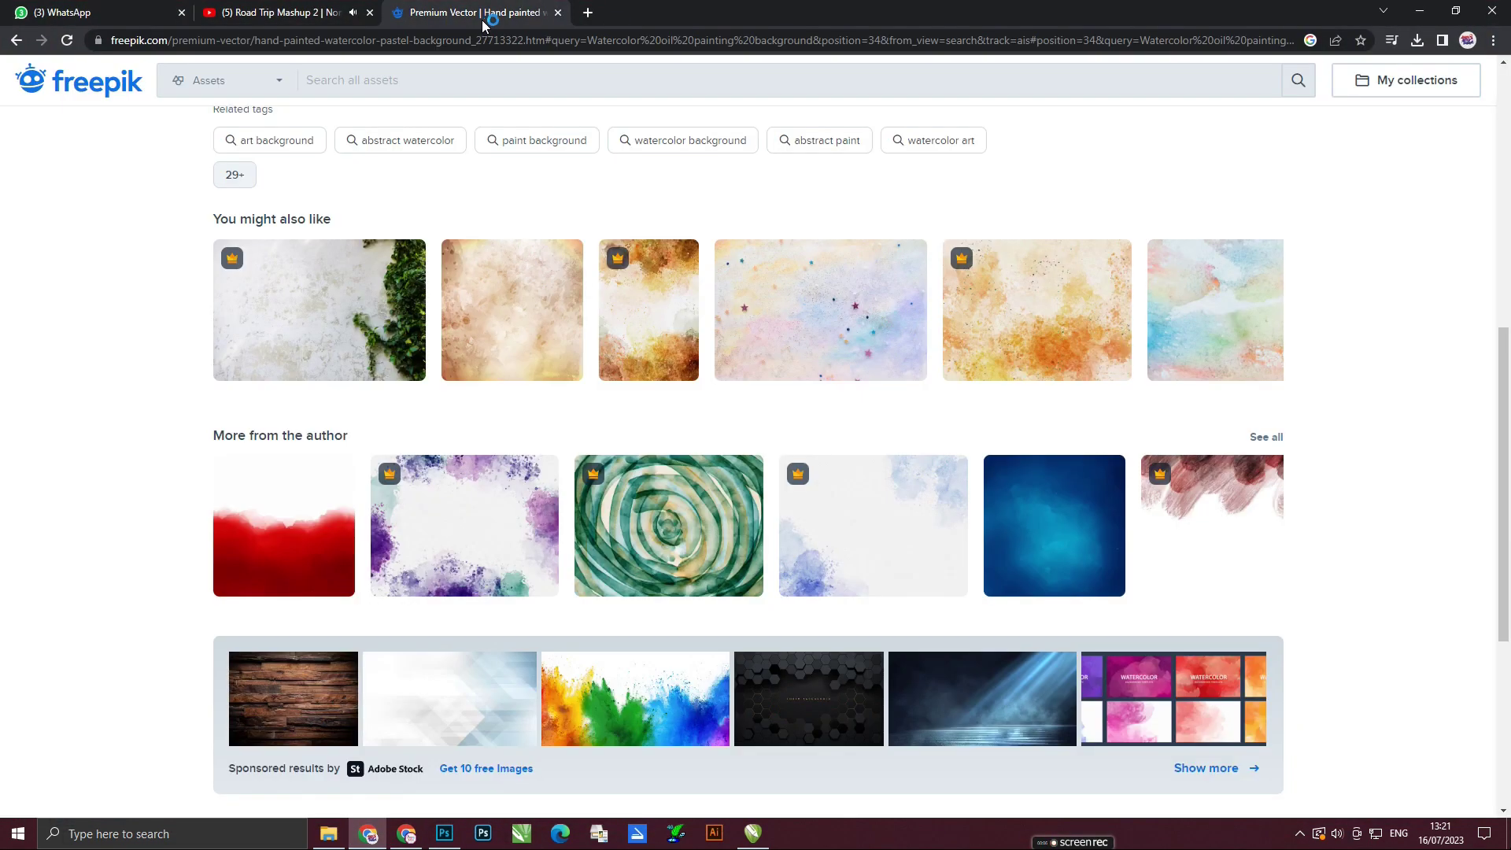
{"action": "left_click", "coordinate": [480, 40]}
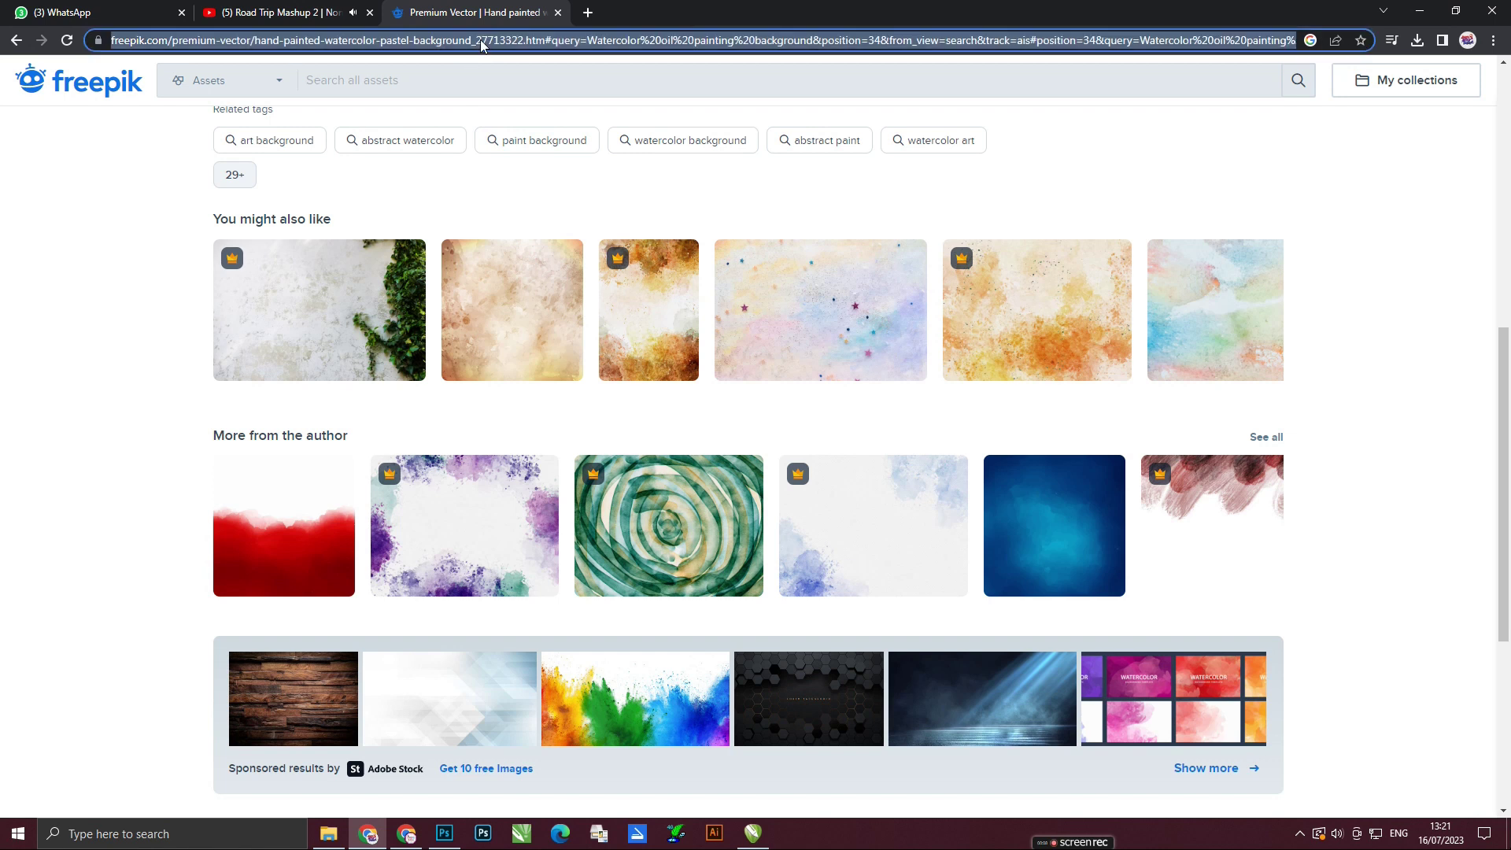
{"action": "type", "text": "oil"}
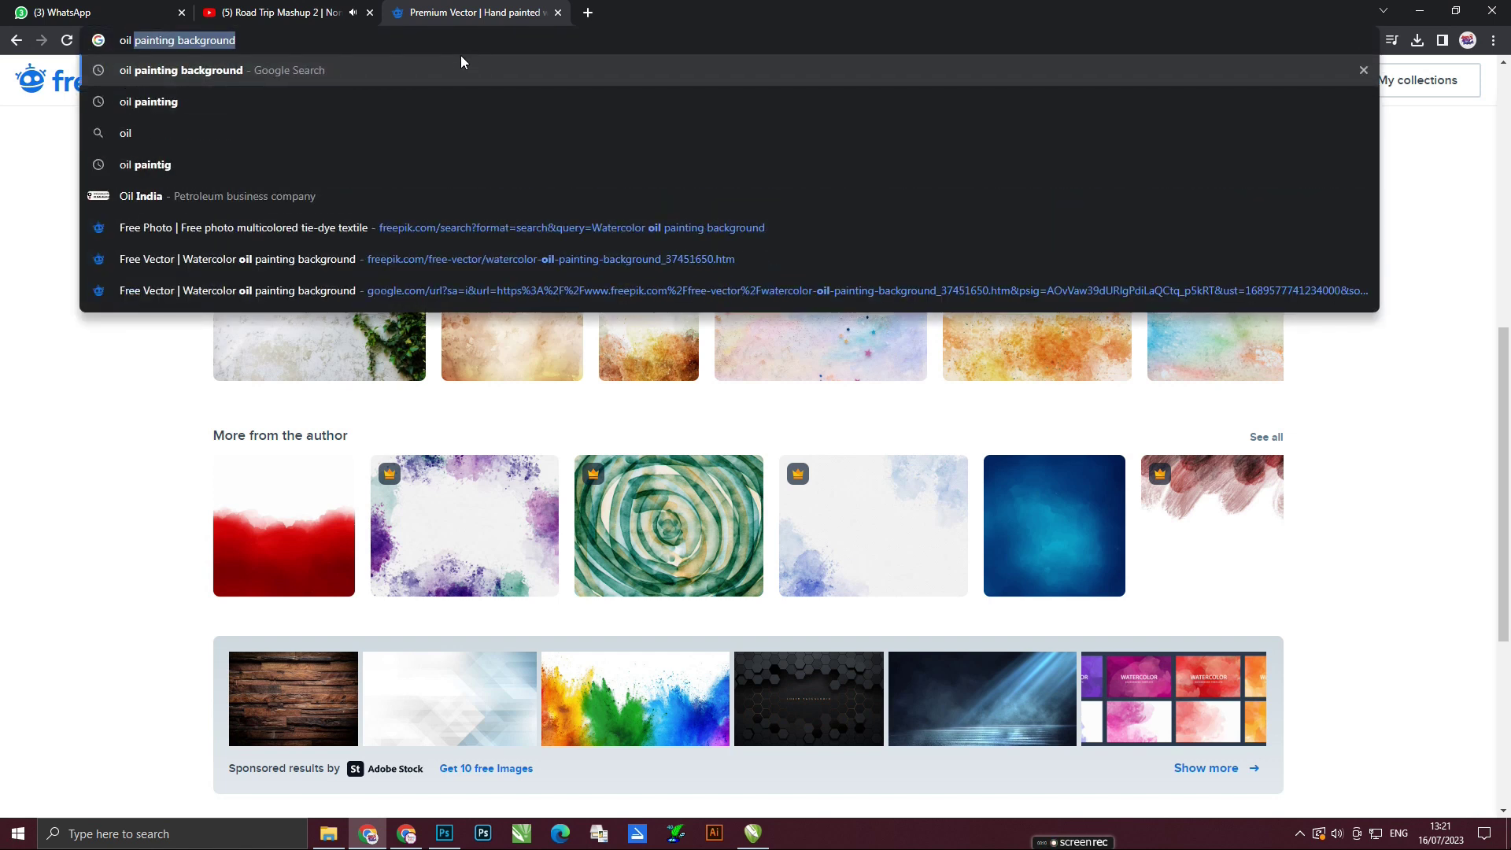
{"action": "key", "text": "Return"}
{"action": "left_click", "coordinate": [211, 162]}
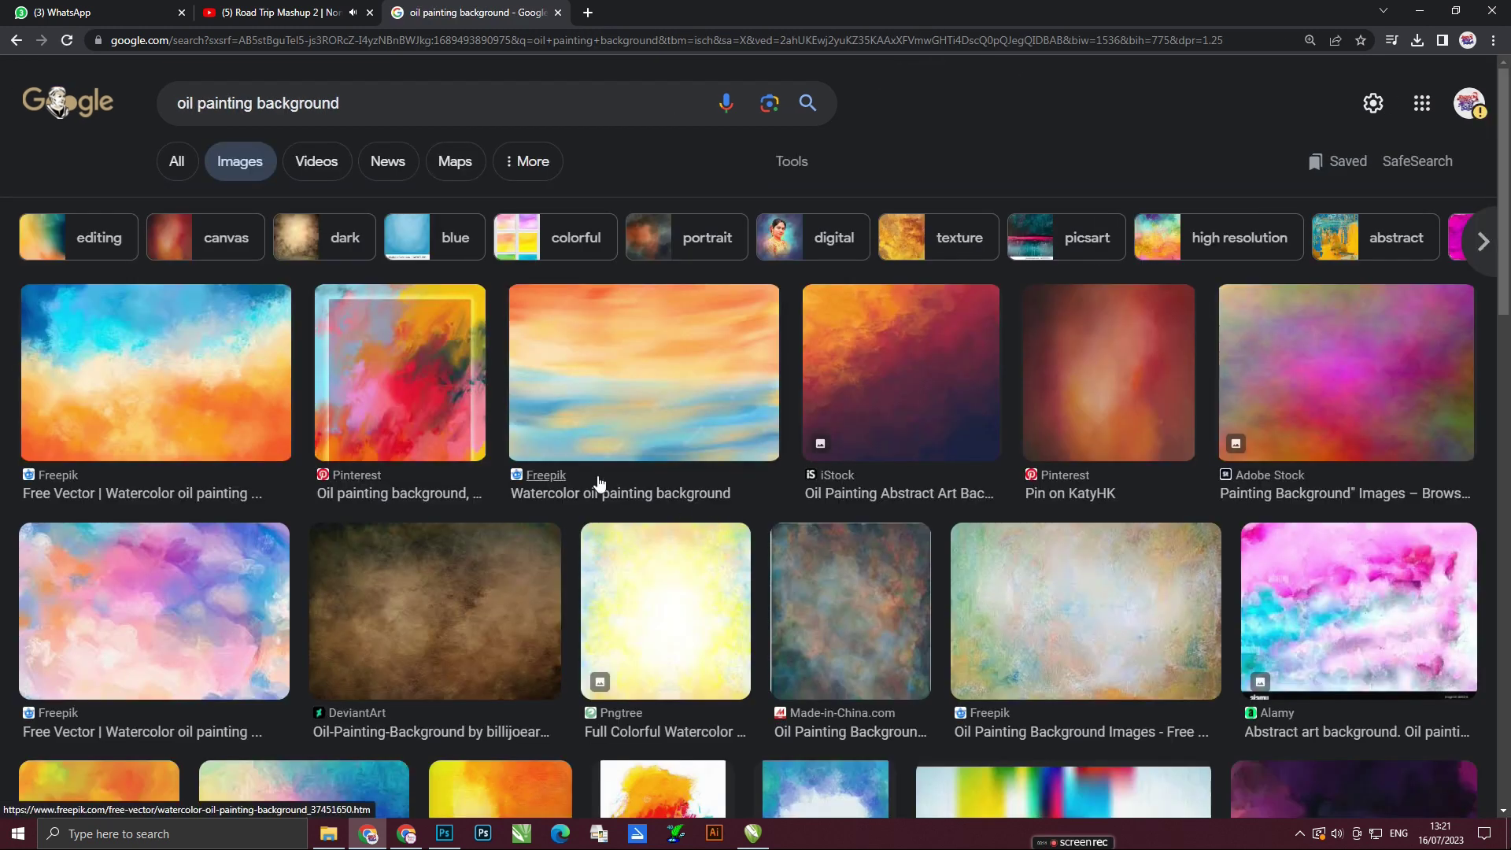
Open the Watercolor oil painting background result on its Freepik page.
{"action": "left_click", "coordinate": [600, 487]}
{"action": "left_click", "coordinate": [965, 573]}
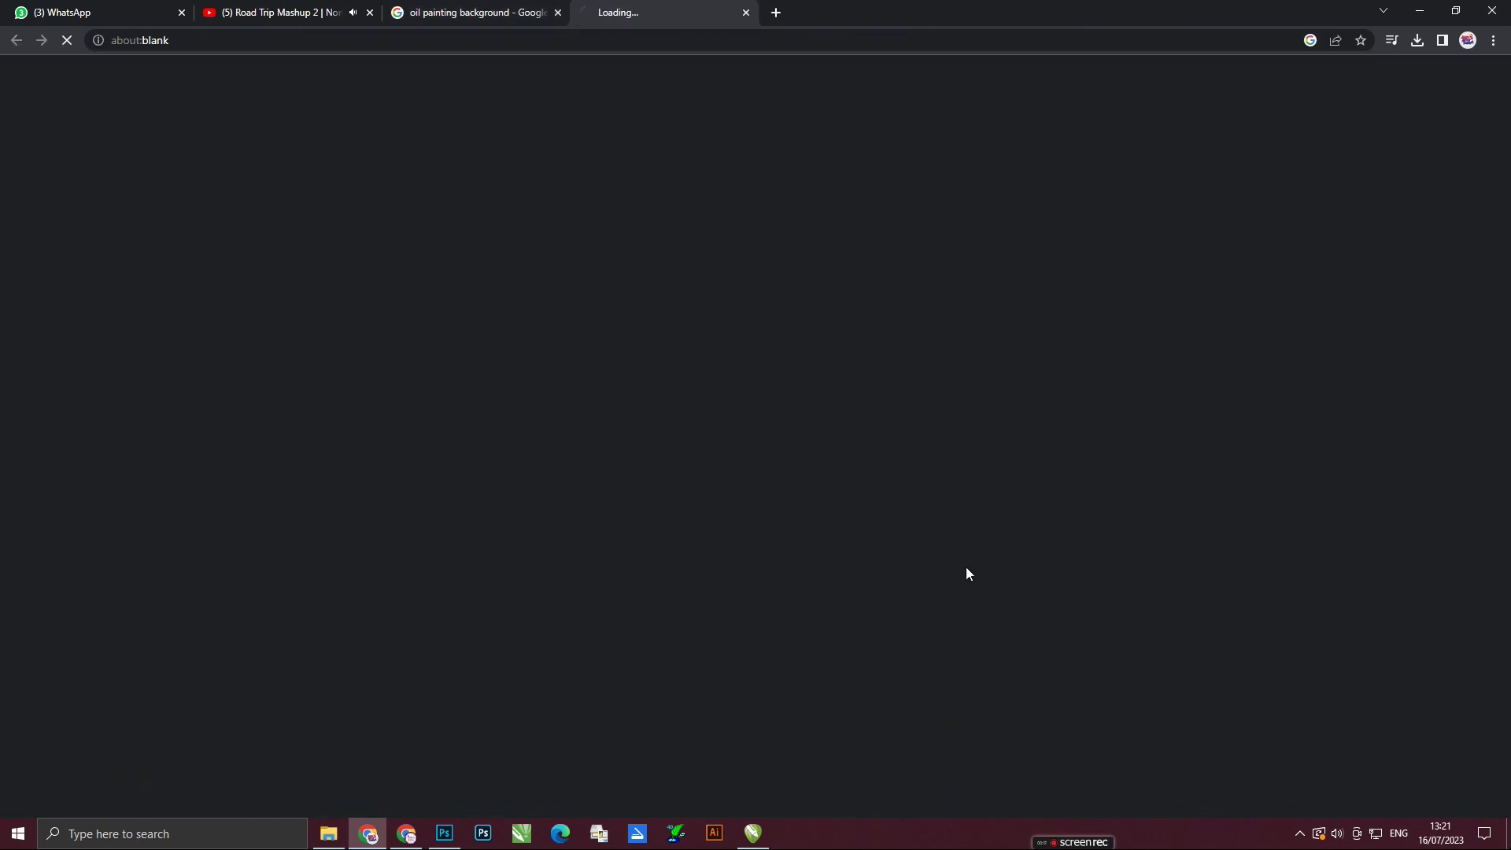
{"action": "scroll", "coordinate": [744, 488], "scroll_direction": "down", "scroll_amount": 10}
{"action": "scroll", "coordinate": [744, 488], "scroll_direction": "down", "scroll_amount": 2}
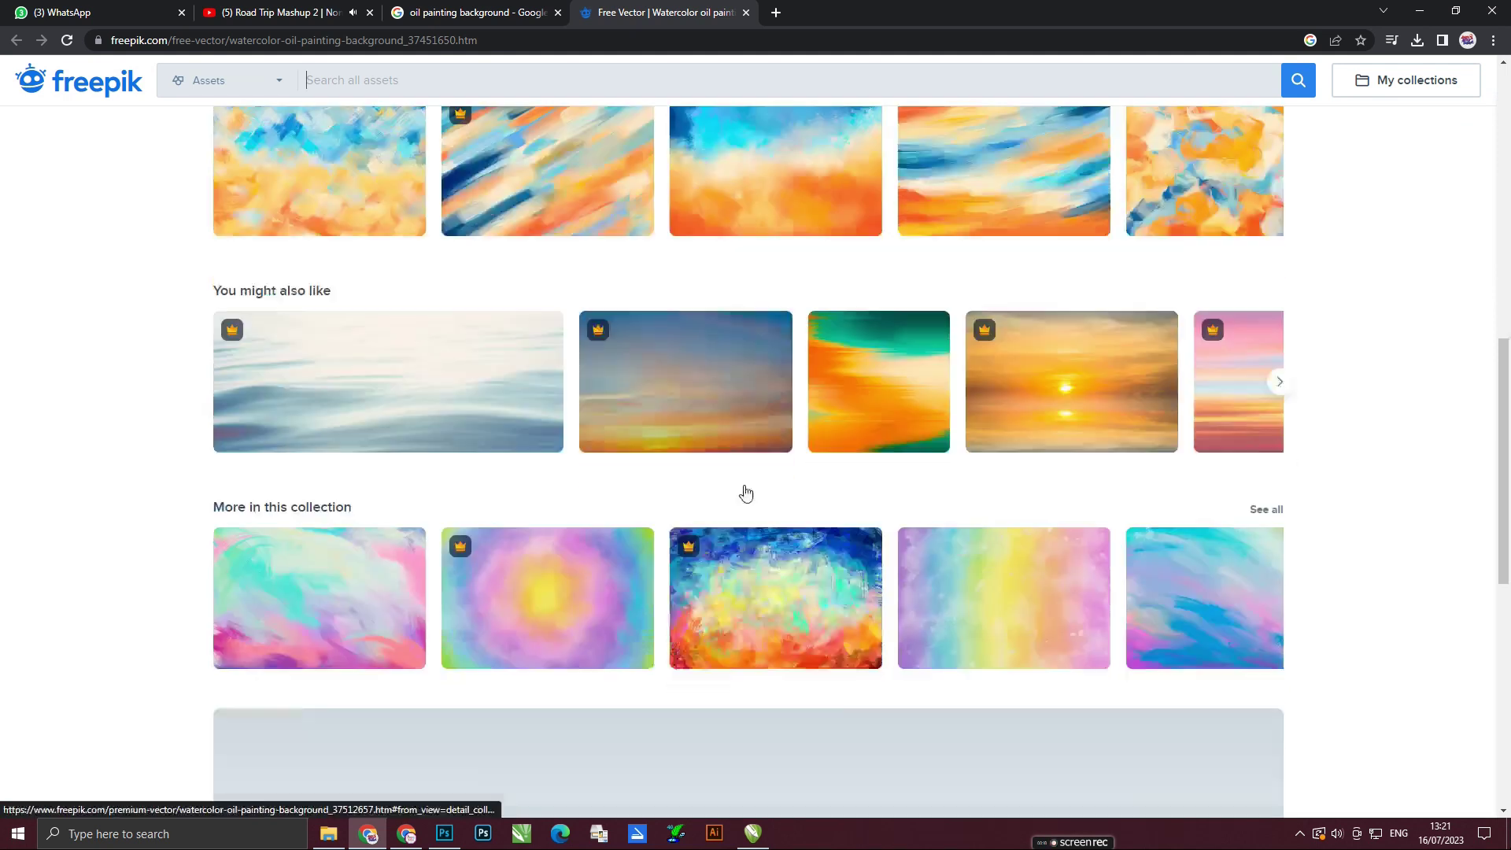
{"action": "scroll", "coordinate": [745, 488], "scroll_direction": "down", "scroll_amount": 3}
{"action": "scroll", "coordinate": [745, 488], "scroll_direction": "down", "scroll_amount": 5}
{"action": "scroll", "coordinate": [745, 490], "scroll_direction": "up", "scroll_amount": 15}
{"action": "scroll", "coordinate": [744, 490], "scroll_direction": "up", "scroll_amount": 5}
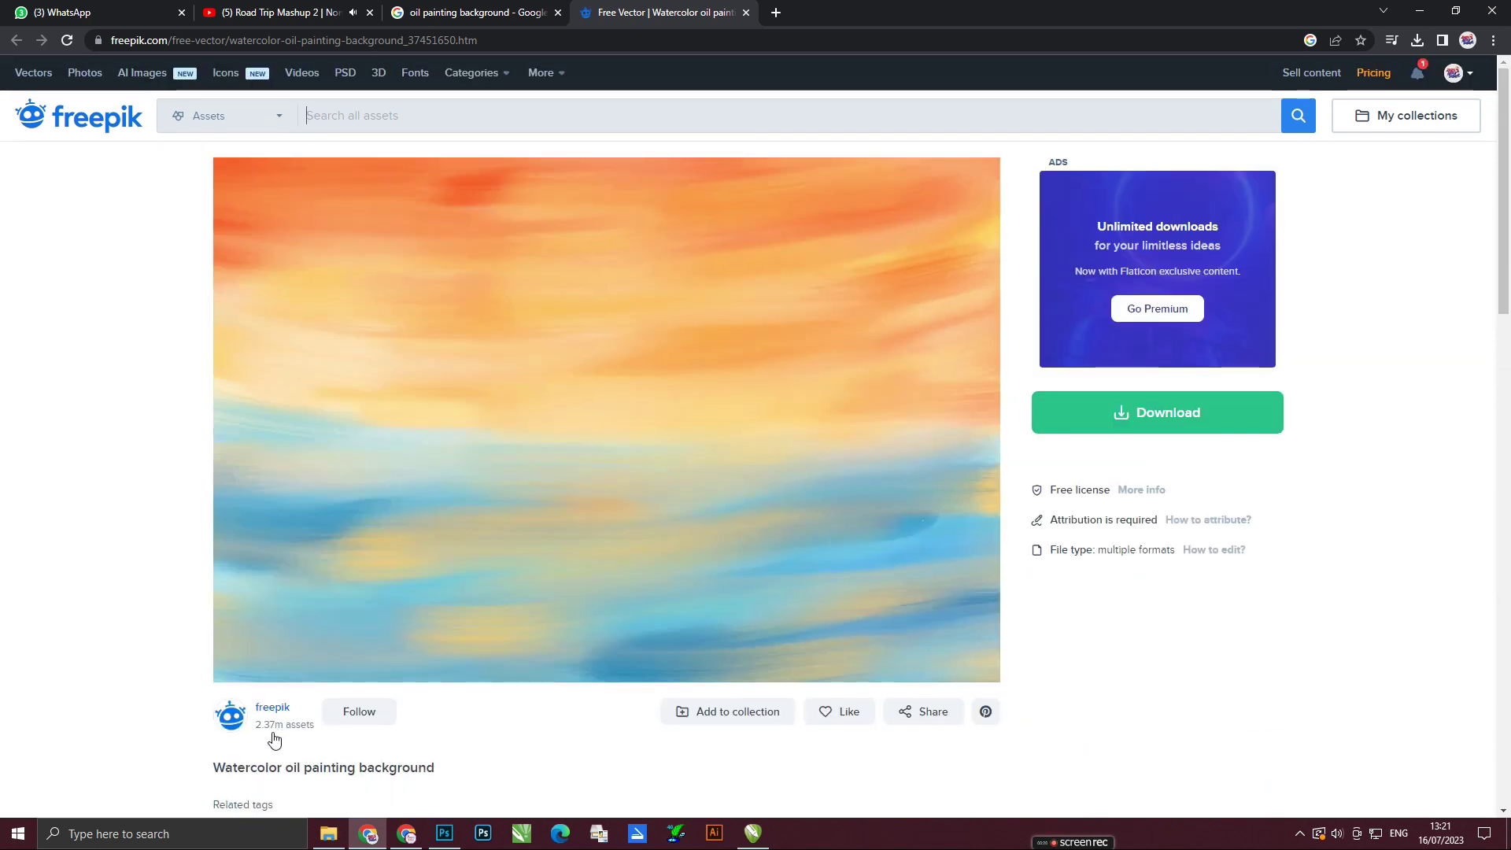
Search Freepik for the copied title 'Watercolor oil painting background'.
{"action": "triple_click", "coordinate": [261, 762]}
{"action": "key", "text": "ctrl+c"}
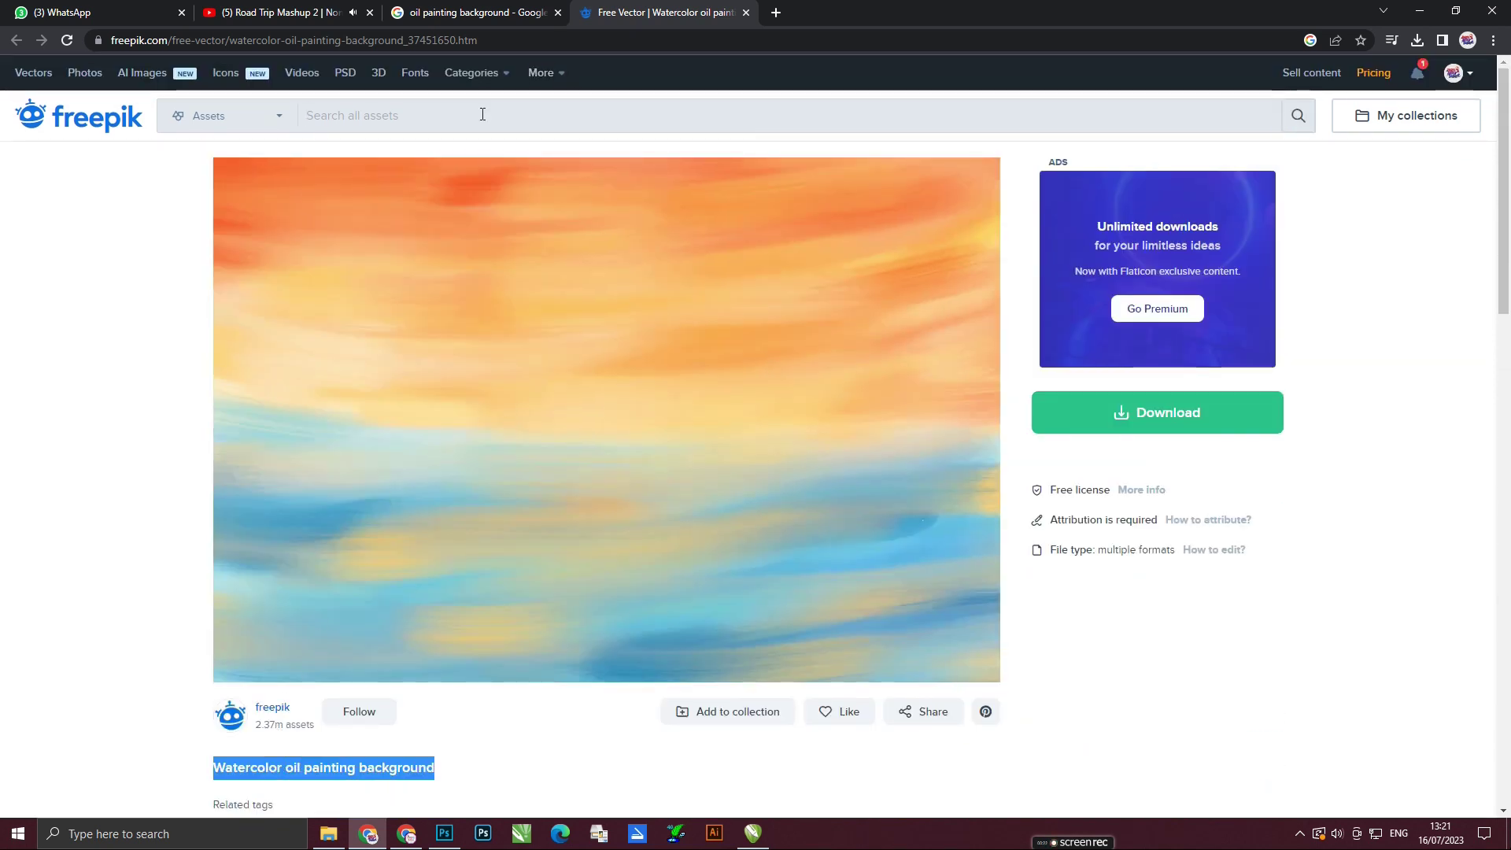
{"action": "left_click", "coordinate": [479, 116]}
{"action": "key", "text": "ctrl+v"}
{"action": "key", "text": "Return"}
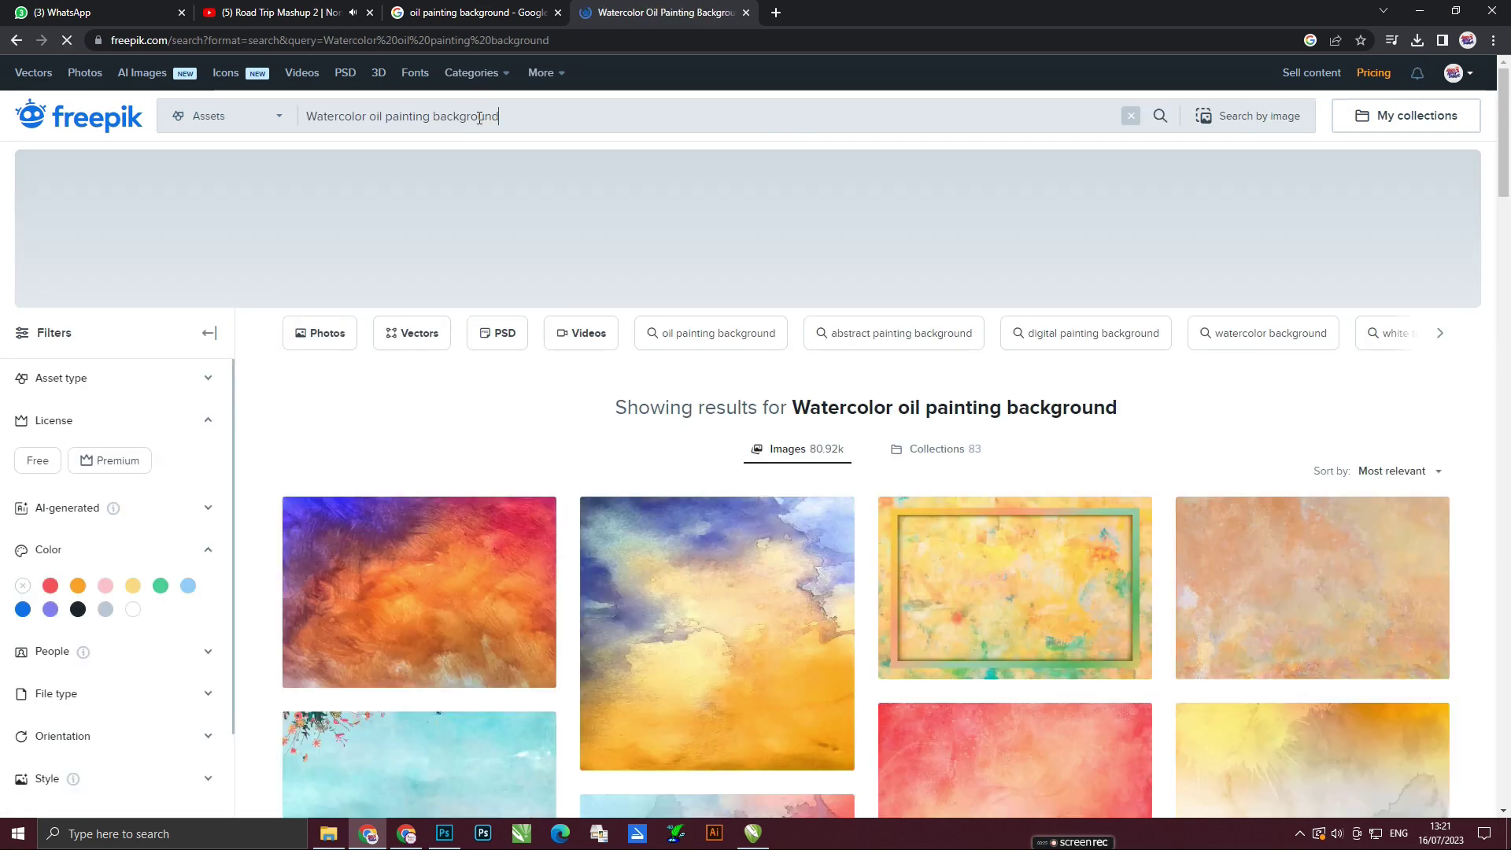
Browse the Freepik watercolor results, loading the next page of results.
{"action": "scroll", "coordinate": [584, 208], "scroll_direction": "down", "scroll_amount": 1}
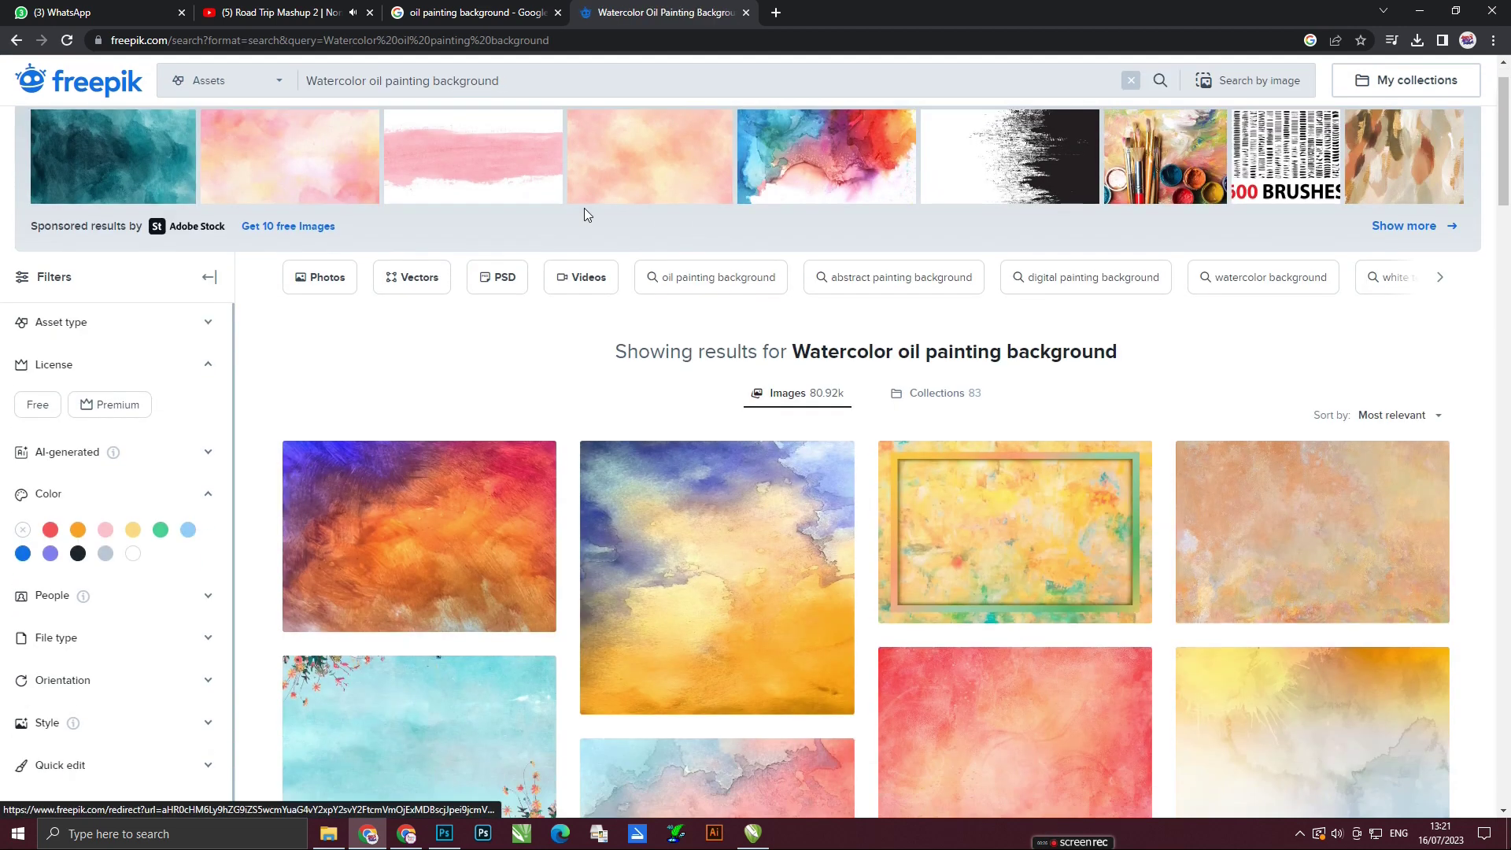
{"action": "scroll", "coordinate": [708, 299], "scroll_direction": "down", "scroll_amount": 3}
{"action": "scroll", "coordinate": [826, 362], "scroll_direction": "down", "scroll_amount": 6}
{"action": "scroll", "coordinate": [925, 410], "scroll_direction": "down", "scroll_amount": 5}
{"action": "scroll", "coordinate": [924, 410], "scroll_direction": "down", "scroll_amount": 1}
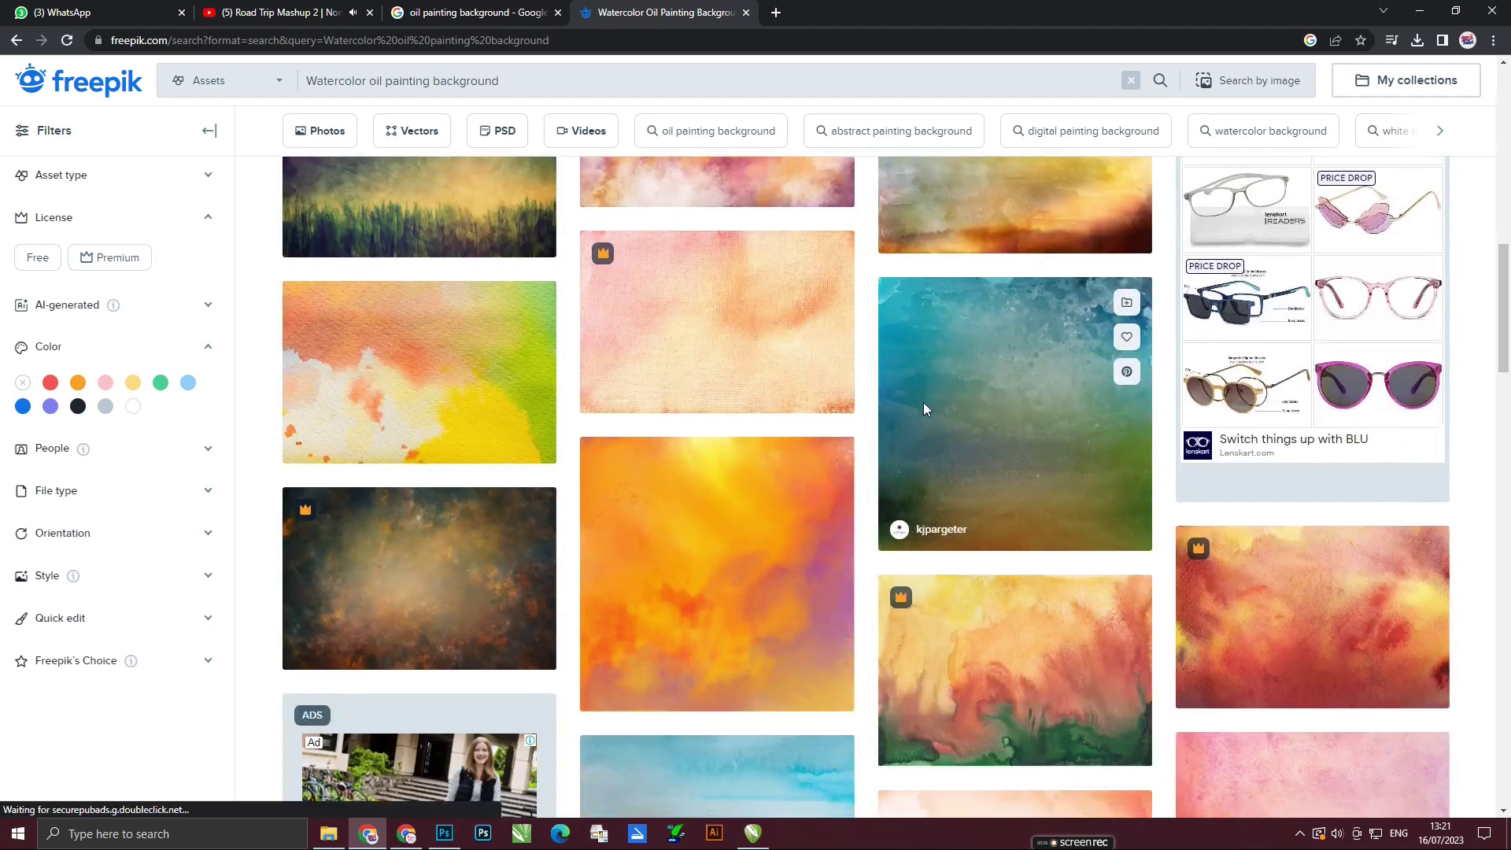
{"action": "scroll", "coordinate": [924, 406], "scroll_direction": "down", "scroll_amount": 3}
{"action": "scroll", "coordinate": [922, 417], "scroll_direction": "down", "scroll_amount": 2}
{"action": "scroll", "coordinate": [923, 417], "scroll_direction": "down", "scroll_amount": 1}
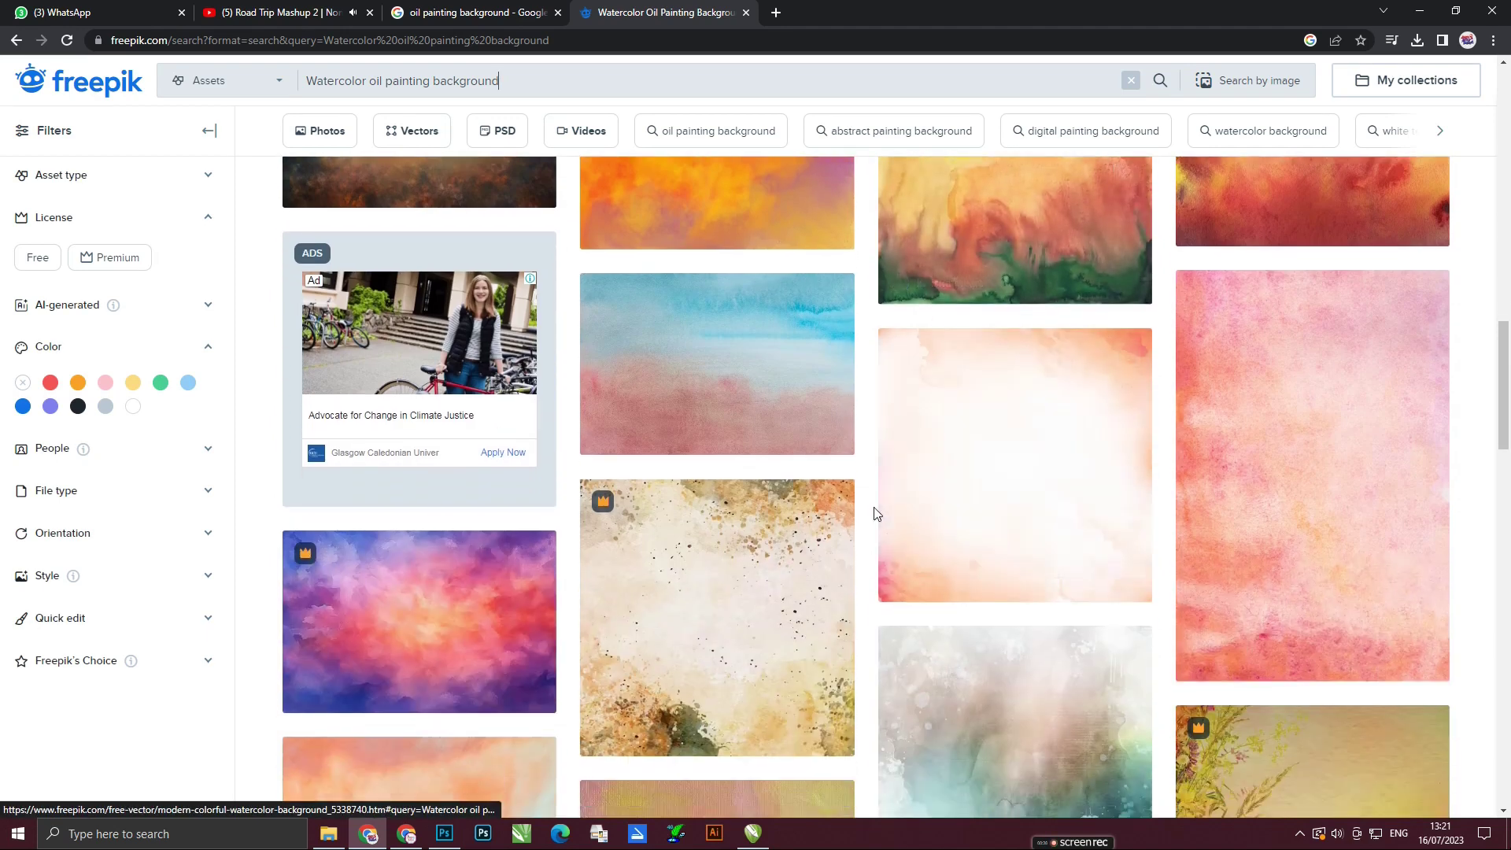
{"action": "scroll", "coordinate": [917, 441], "scroll_direction": "down", "scroll_amount": 3}
{"action": "scroll", "coordinate": [905, 480], "scroll_direction": "down", "scroll_amount": 3}
{"action": "scroll", "coordinate": [891, 520], "scroll_direction": "down", "scroll_amount": 5}
{"action": "scroll", "coordinate": [892, 519], "scroll_direction": "down", "scroll_amount": 1}
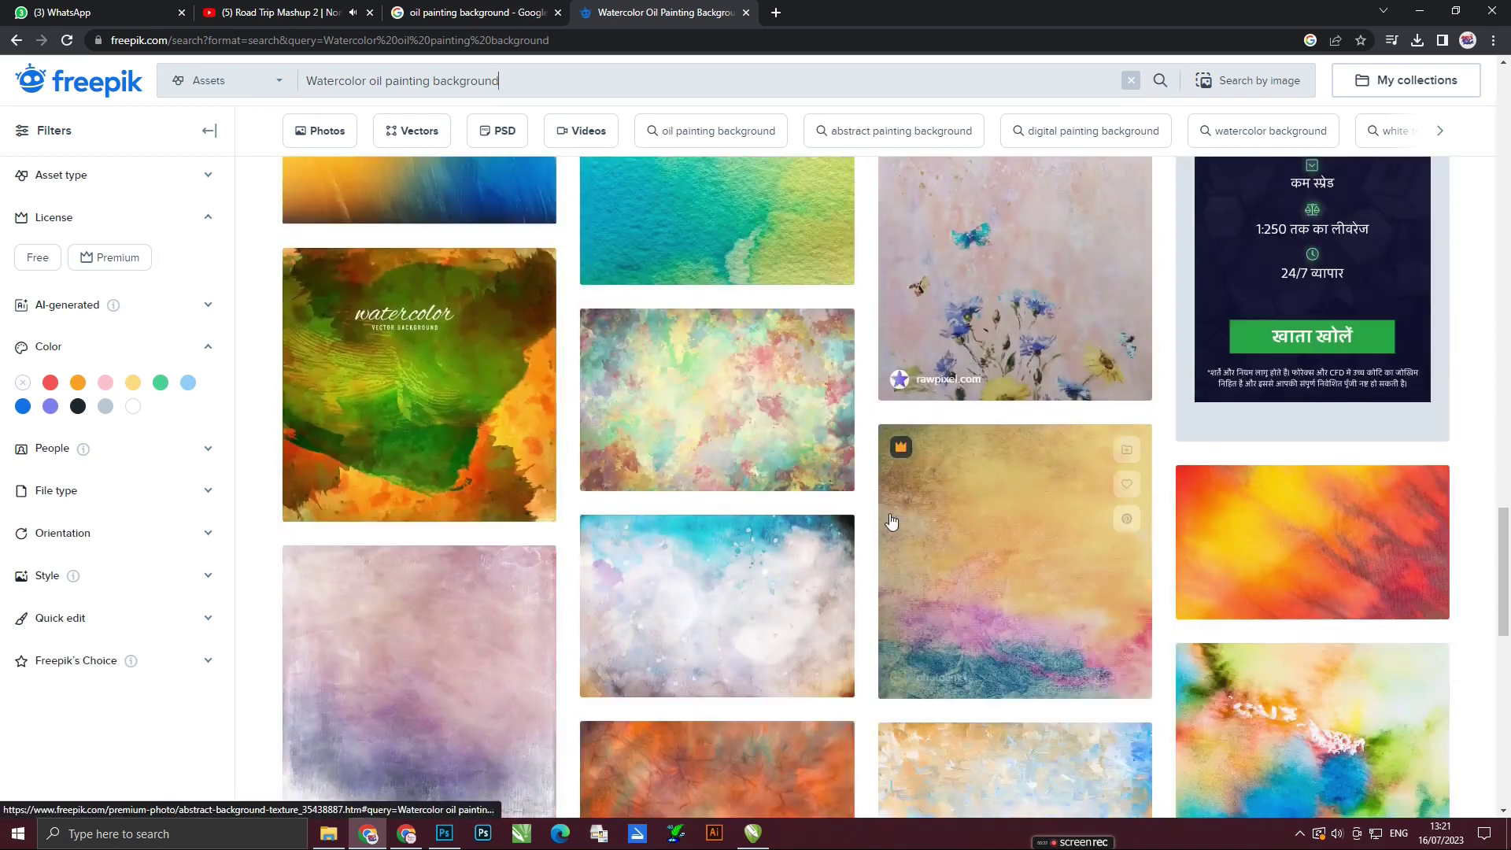
{"action": "scroll", "coordinate": [892, 519], "scroll_direction": "down", "scroll_amount": 1}
{"action": "scroll", "coordinate": [891, 520], "scroll_direction": "down", "scroll_amount": 3}
{"action": "scroll", "coordinate": [891, 521], "scroll_direction": "down", "scroll_amount": 3}
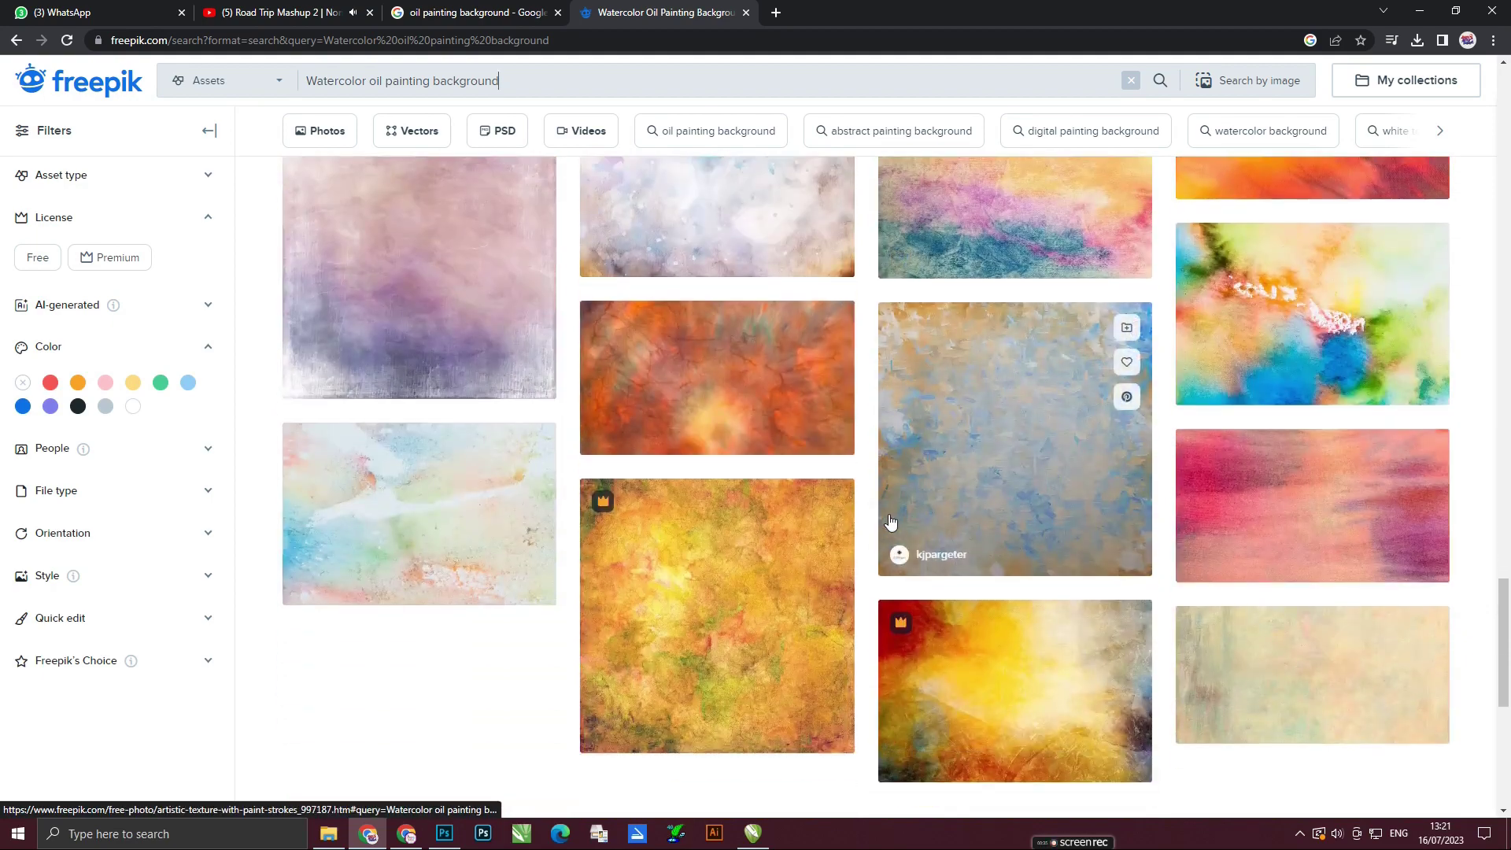
{"action": "scroll", "coordinate": [891, 521], "scroll_direction": "down", "scroll_amount": 5}
{"action": "left_click", "coordinate": [891, 522]}
{"action": "scroll", "coordinate": [891, 521], "scroll_direction": "down", "scroll_amount": 3}
{"action": "scroll", "coordinate": [891, 521], "scroll_direction": "up", "scroll_amount": 3}
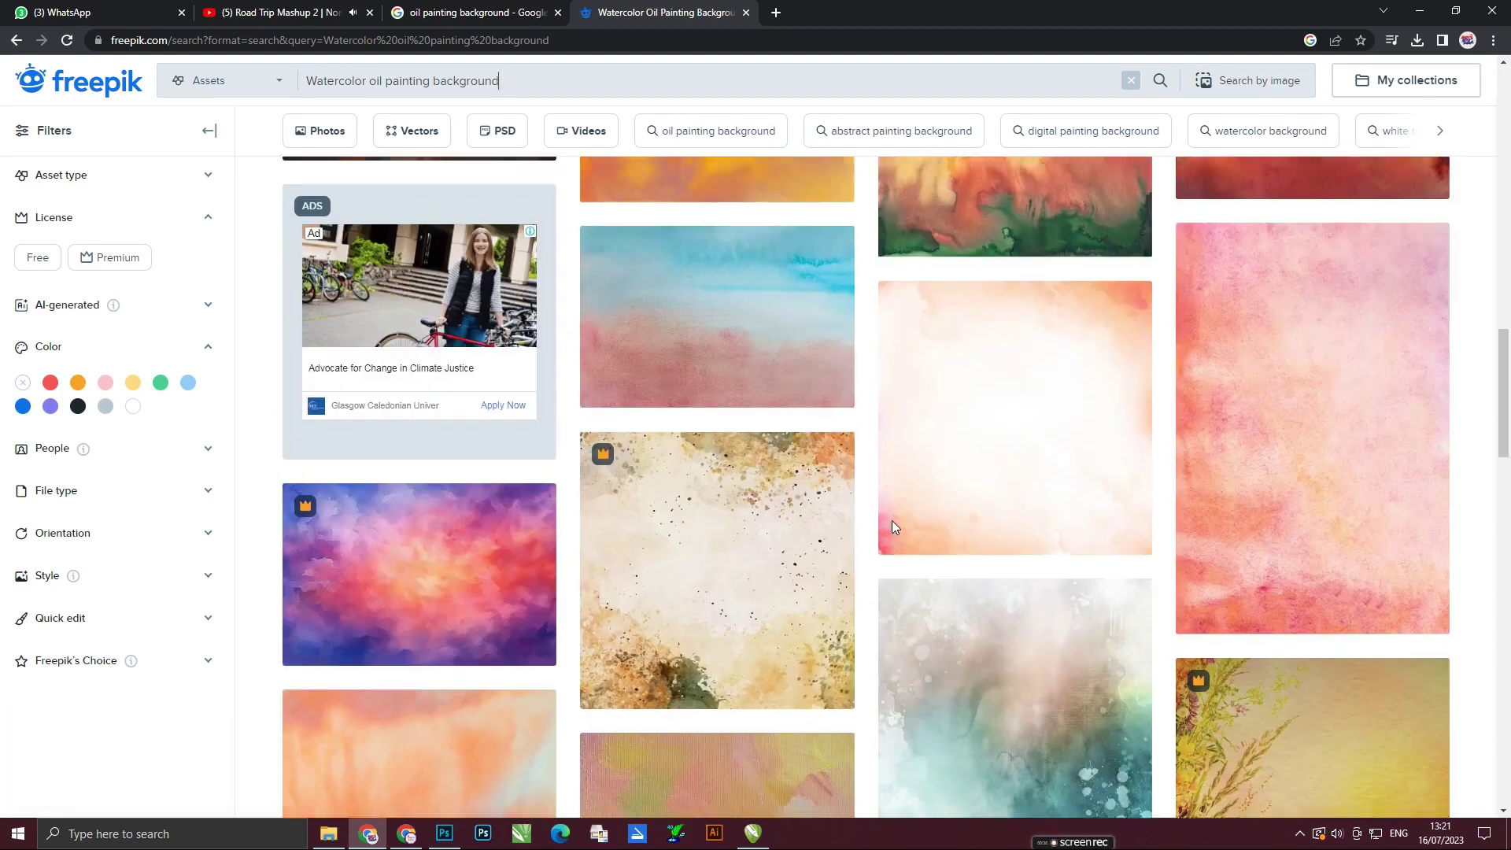
{"action": "scroll", "coordinate": [891, 521], "scroll_direction": "up", "scroll_amount": 4}
{"action": "scroll", "coordinate": [891, 521], "scroll_direction": "up", "scroll_amount": 4}
{"action": "scroll", "coordinate": [891, 521], "scroll_direction": "up", "scroll_amount": 4}
{"action": "scroll", "coordinate": [891, 521], "scroll_direction": "up", "scroll_amount": 5}
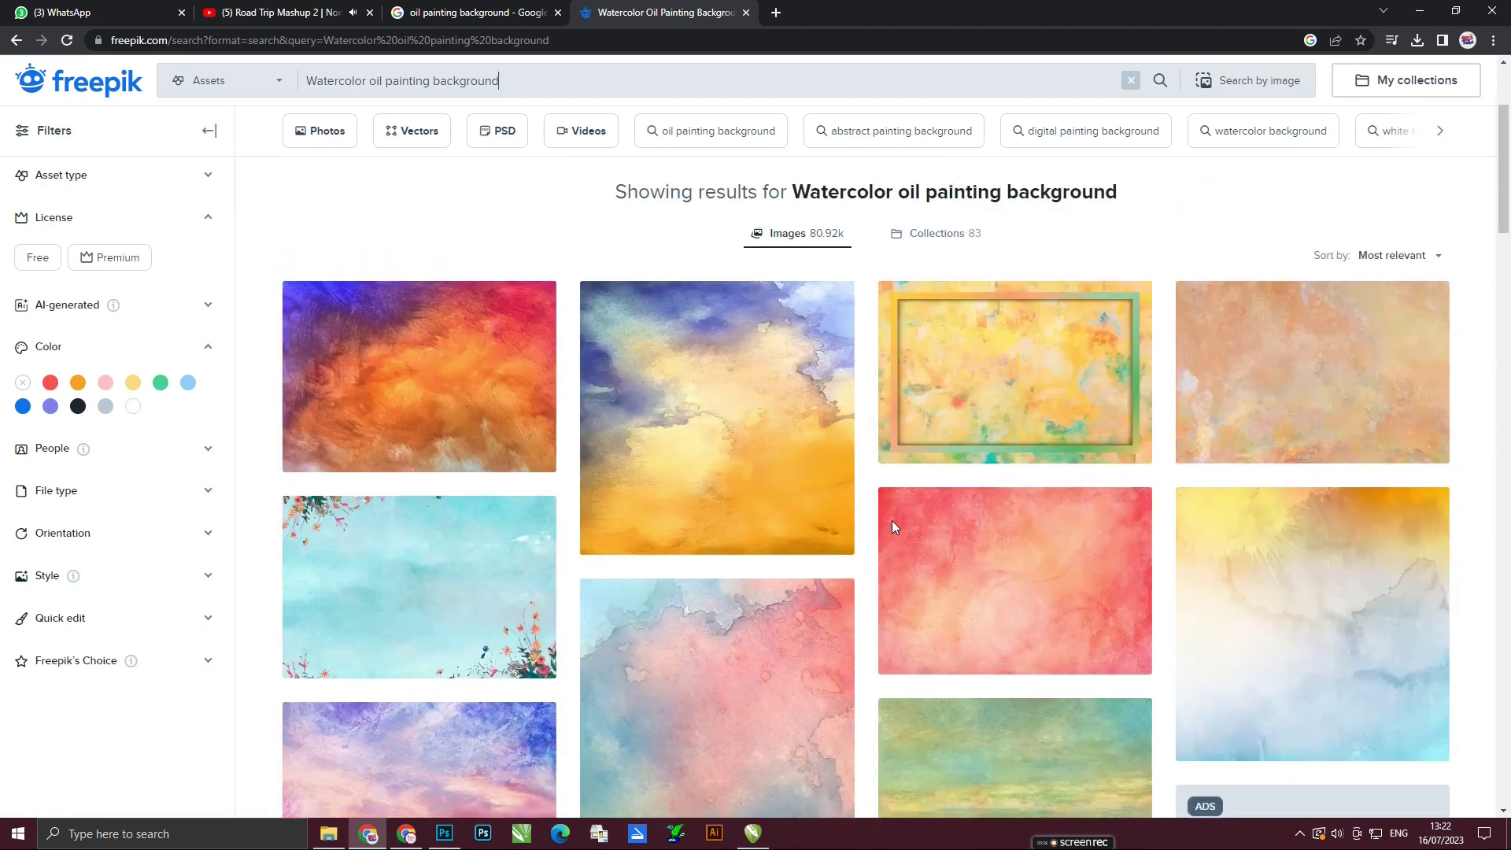
{"action": "scroll", "coordinate": [891, 522], "scroll_direction": "up", "scroll_amount": 2}
{"action": "scroll", "coordinate": [891, 521], "scroll_direction": "up", "scroll_amount": 2}
{"action": "scroll", "coordinate": [893, 527], "scroll_direction": "down", "scroll_amount": 4}
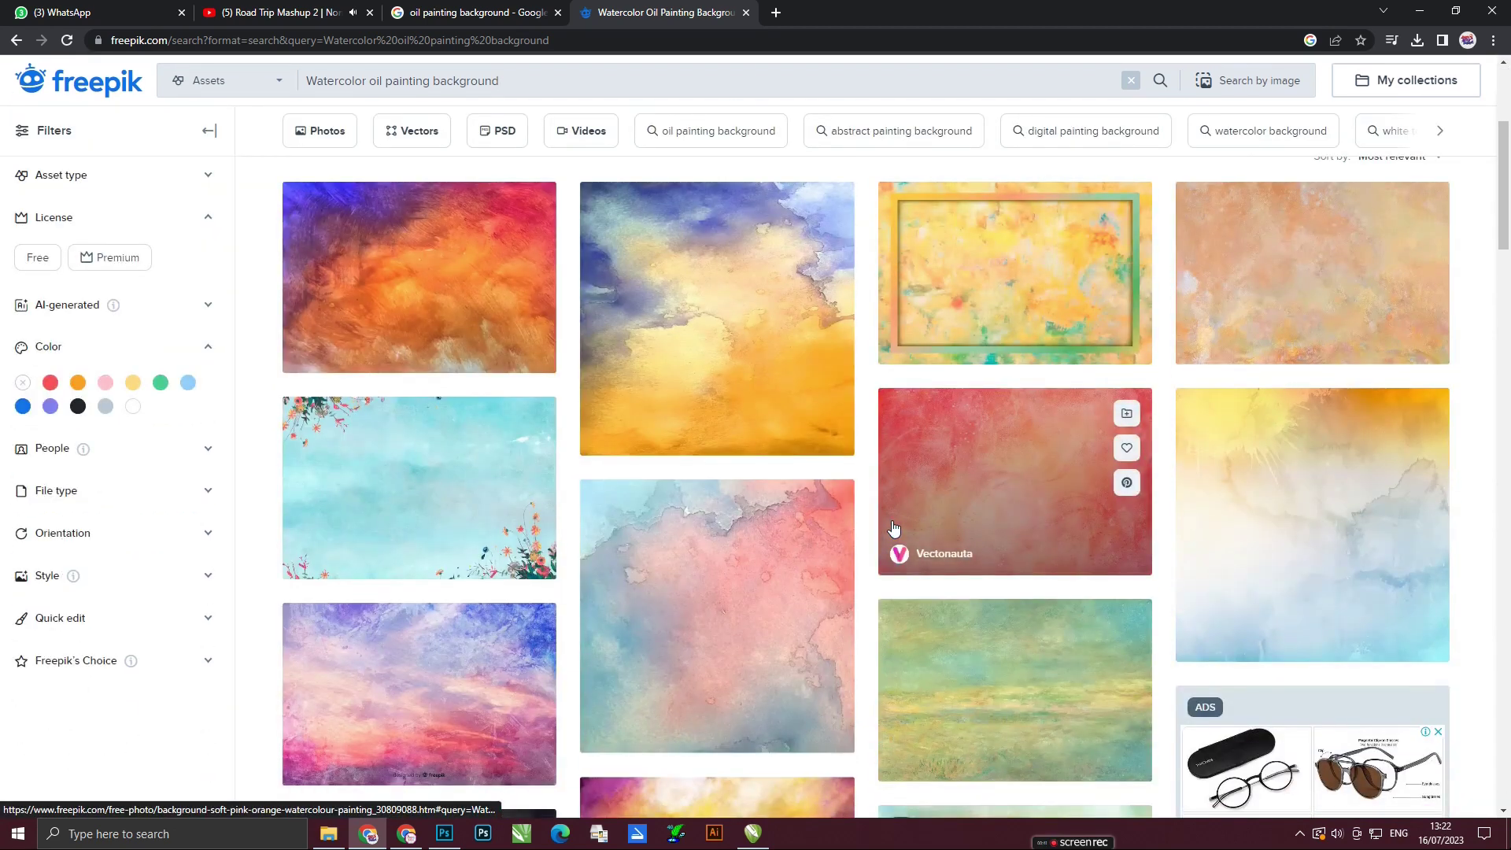
{"action": "scroll", "coordinate": [894, 528], "scroll_direction": "down", "scroll_amount": 4}
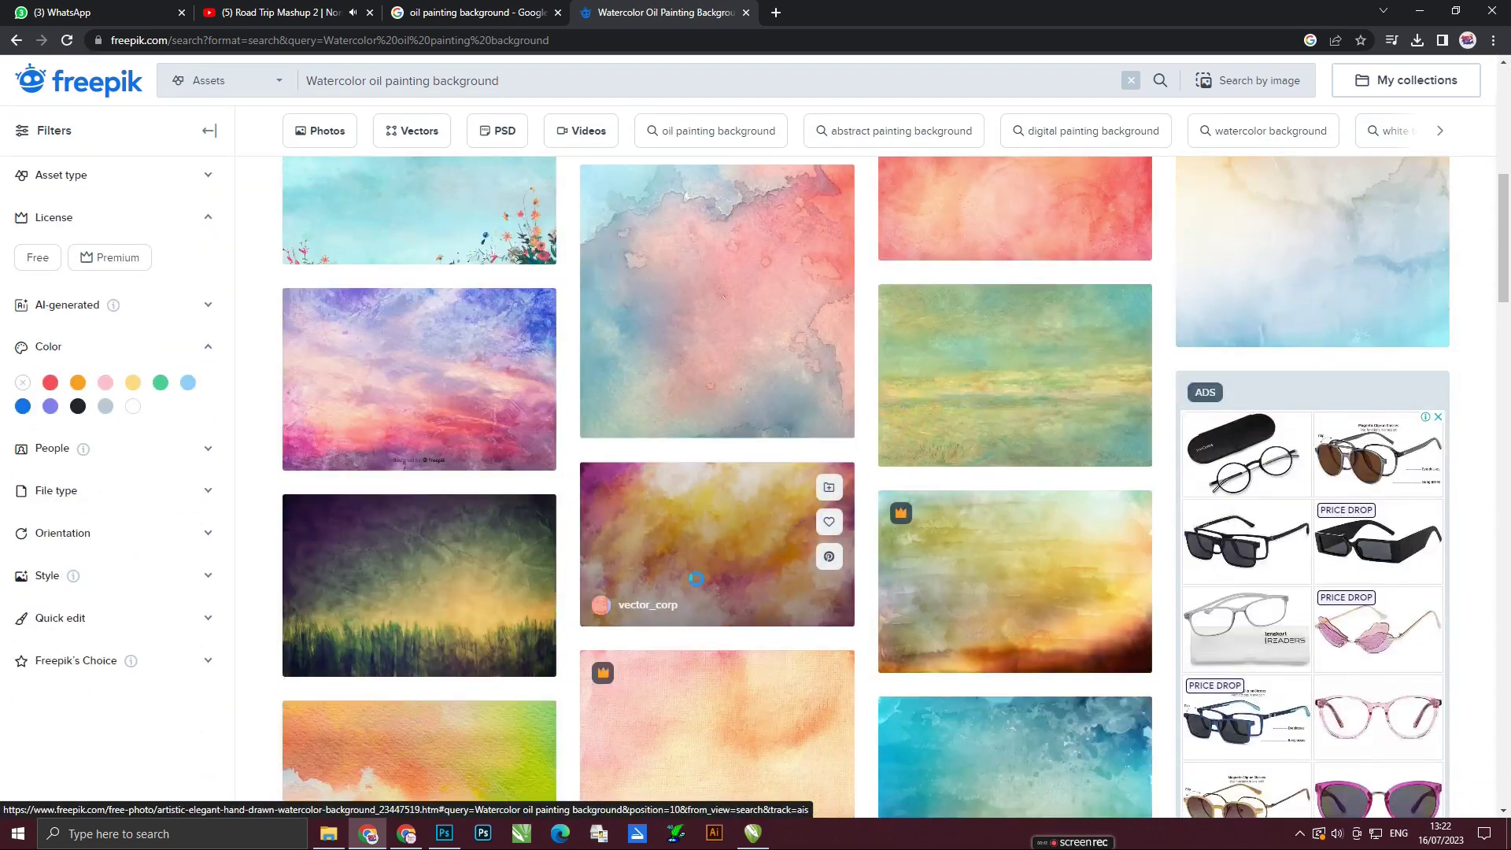
Copy the pink-and-gold watercolor background image from its Freepik details.
{"action": "left_click", "coordinate": [696, 579]}
{"action": "right_click", "coordinate": [535, 251]}
{"action": "left_click", "coordinate": [584, 296]}
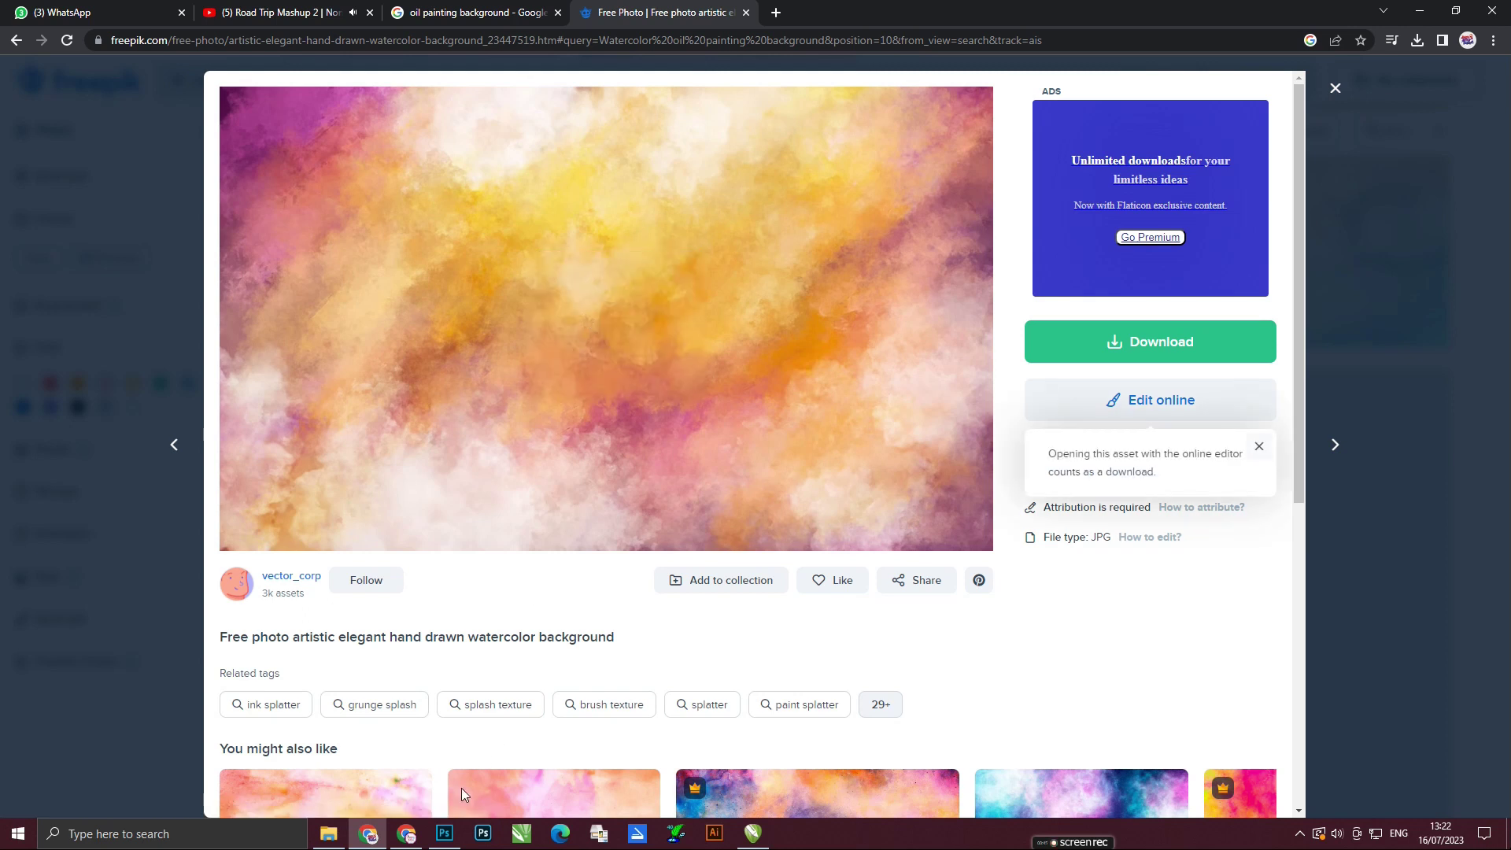
Bring Photoshop forward and fit the whole poster in view.
{"action": "left_click", "coordinate": [444, 834]}
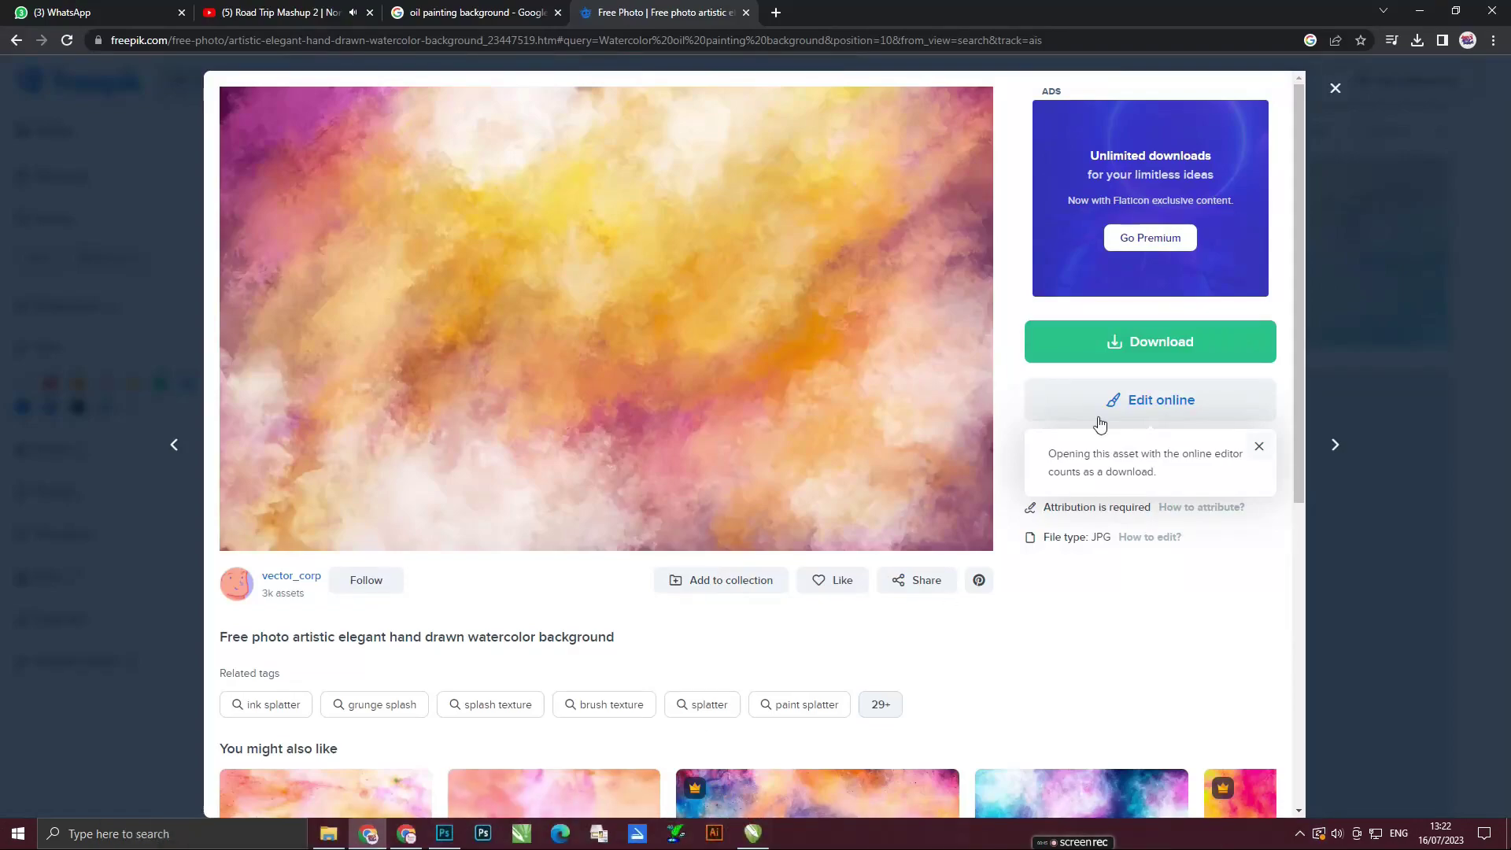
{"action": "left_click", "coordinate": [444, 833]}
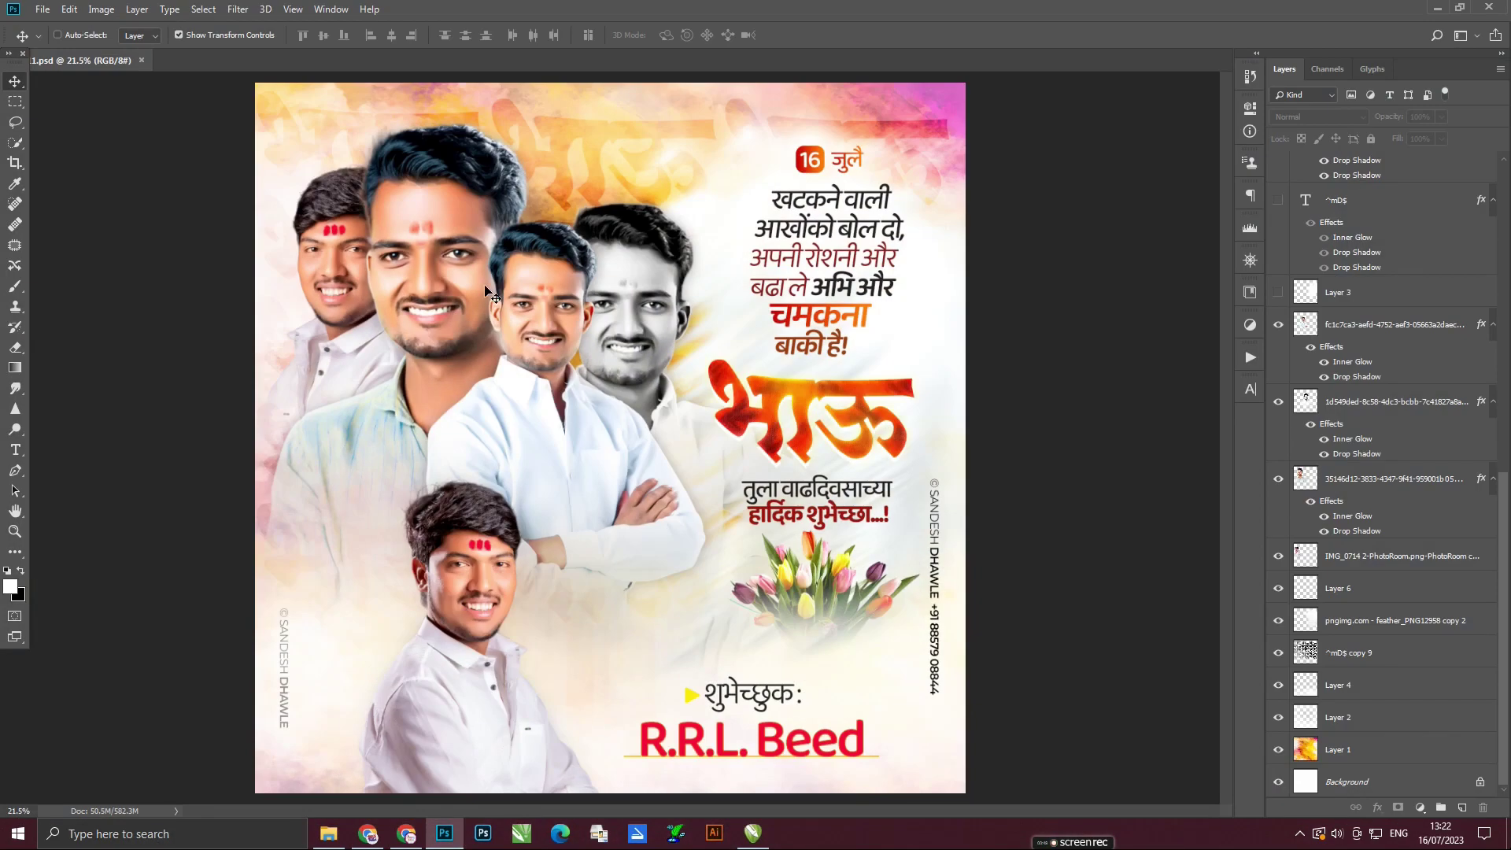
{"action": "scroll", "coordinate": [488, 291], "scroll_direction": "up", "scroll_amount": 3}
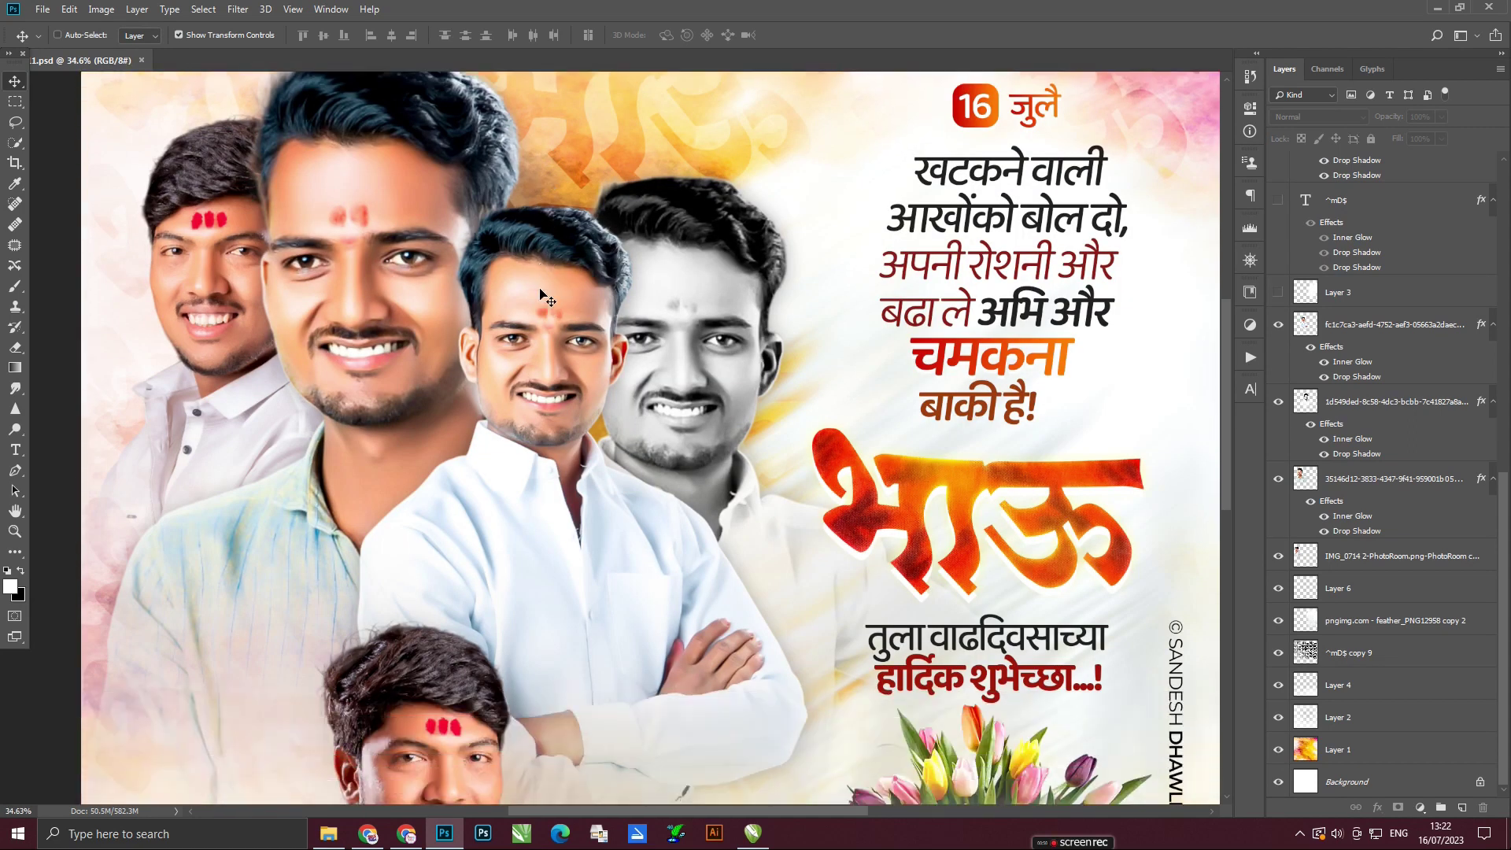
{"action": "scroll", "coordinate": [543, 298], "scroll_direction": "down", "scroll_amount": 2}
{"action": "scroll", "coordinate": [543, 297], "scroll_direction": "down", "scroll_amount": 2}
{"action": "key", "text": "ctrl+0"}
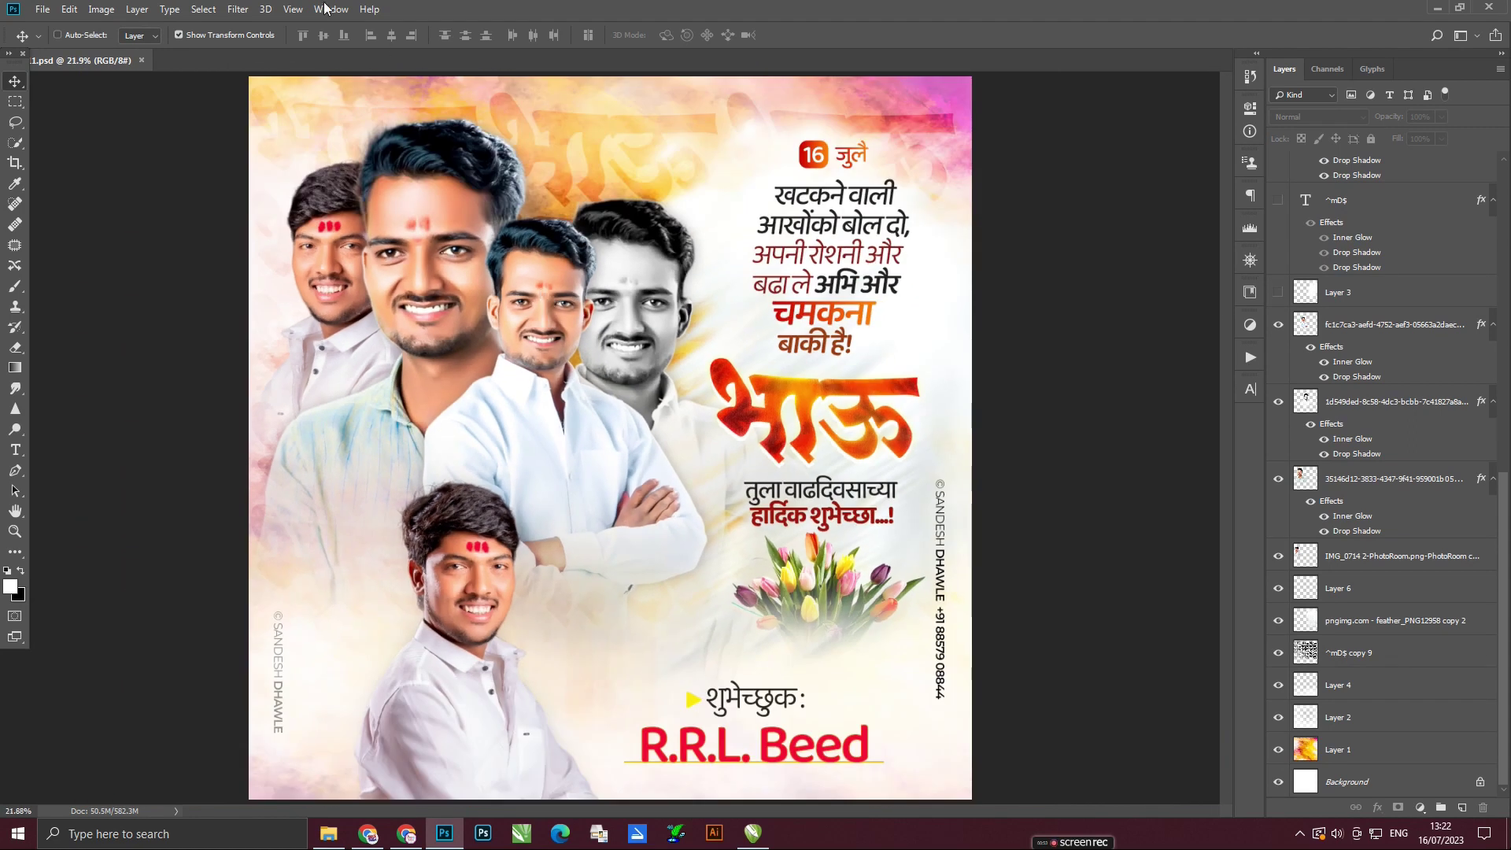
Create a new 7×7 inch, 600 ppi document and paste the watercolor image in.
{"action": "key", "text": "ctrl+n"}
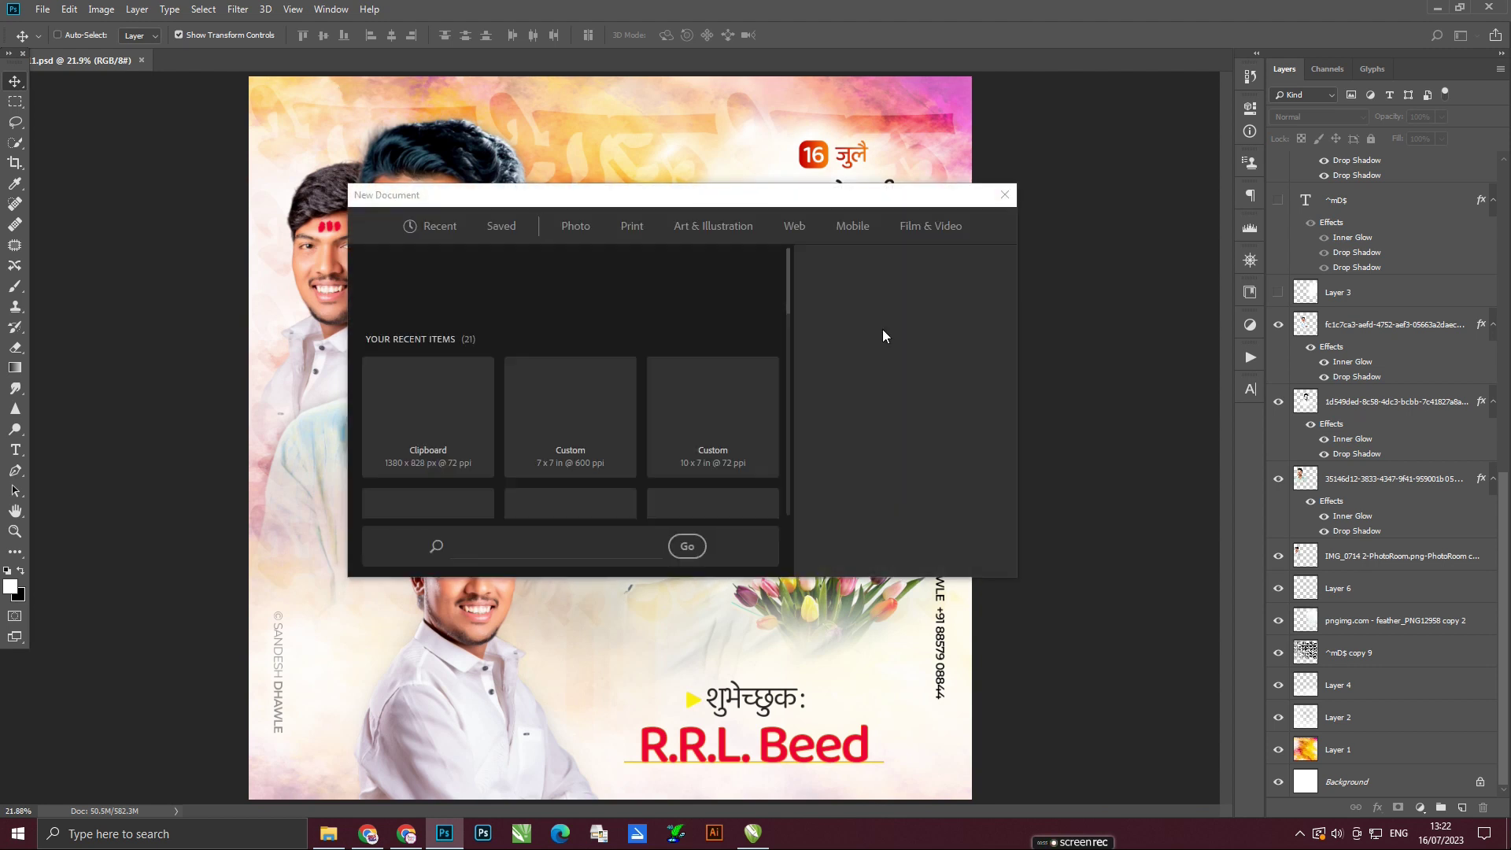
{"action": "left_click", "coordinate": [932, 338]}
{"action": "left_click", "coordinate": [917, 393]}
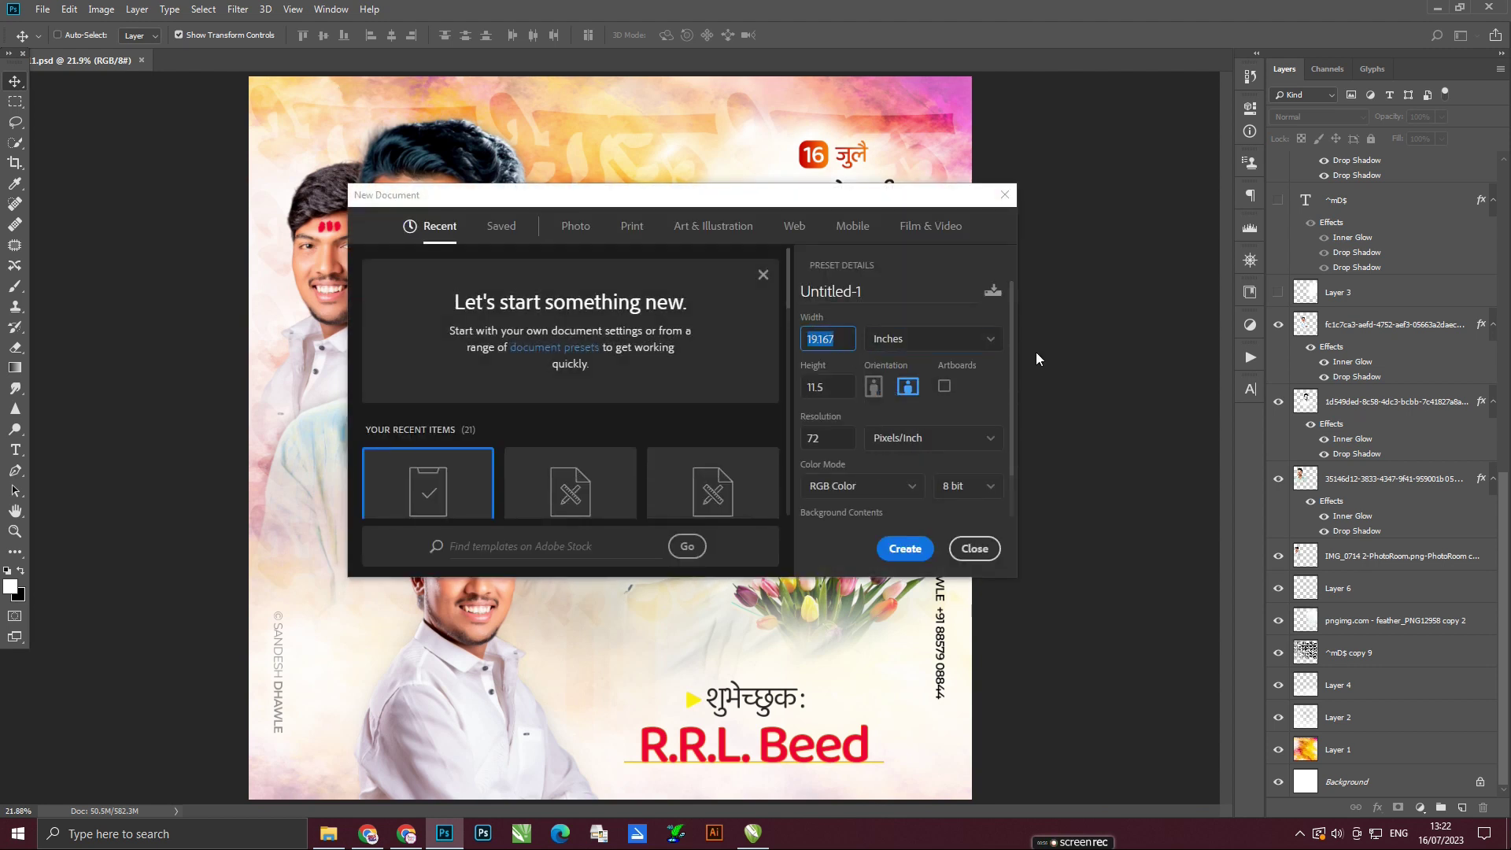
{"action": "type", "text": "7"}
{"action": "key", "text": "Tab"}
{"action": "type", "text": "7"}
{"action": "key", "text": "Tab"}
{"action": "type", "text": "600"}
{"action": "key", "text": "Return"}
{"action": "key", "text": "ctrl+v"}
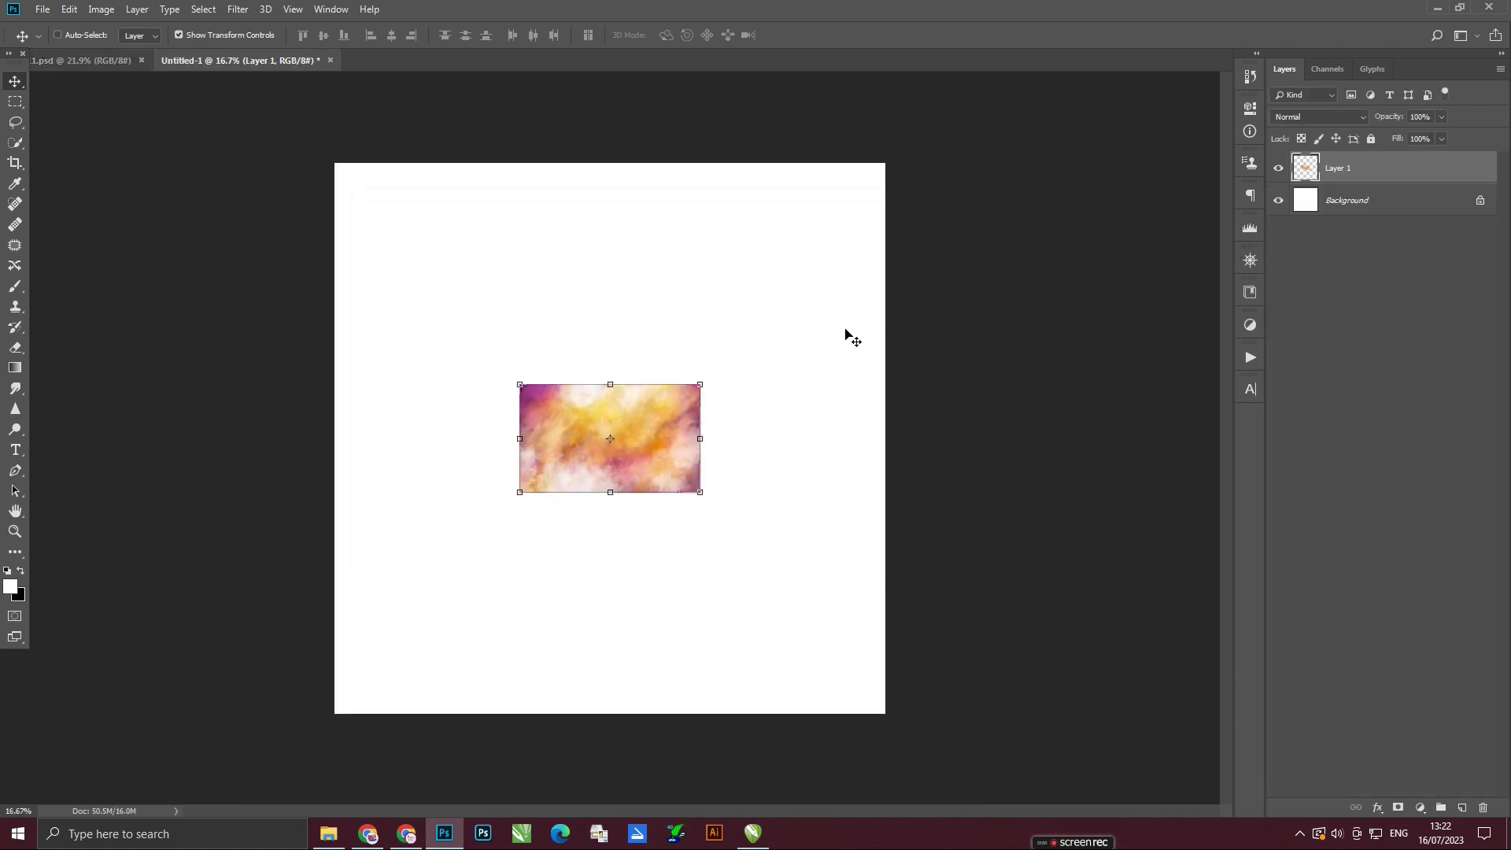
Scale the watercolour layer beyond the canvas, nudge it right, and add a new empty layer.
{"action": "left_click_drag", "start_coordinate": [700, 382], "coordinate": [1062, 166]}
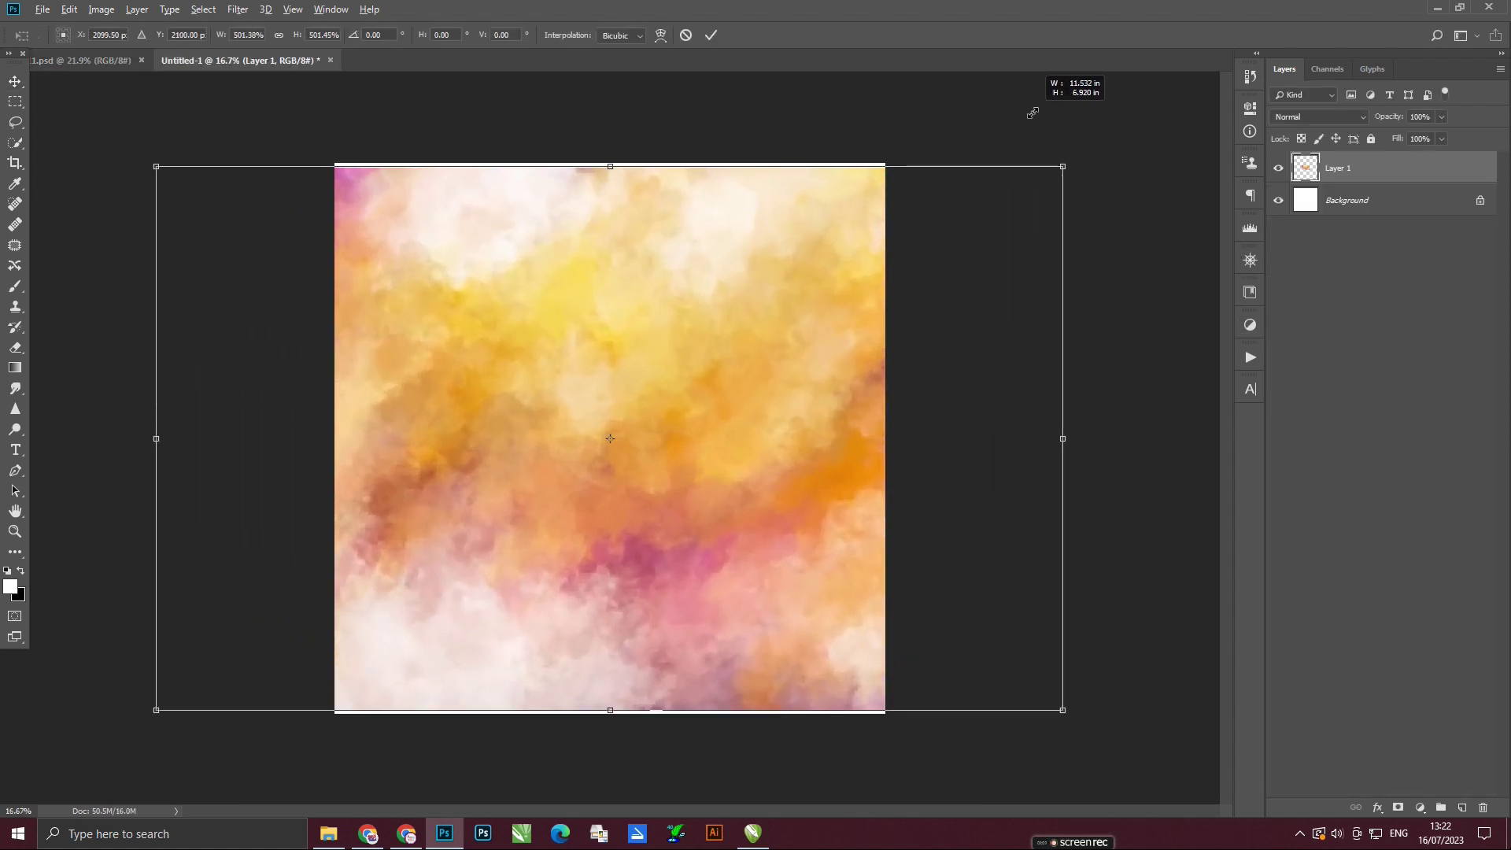
{"action": "left_click_drag", "start_coordinate": [762, 438], "coordinate": [770, 438]}
{"action": "key", "text": "Return"}
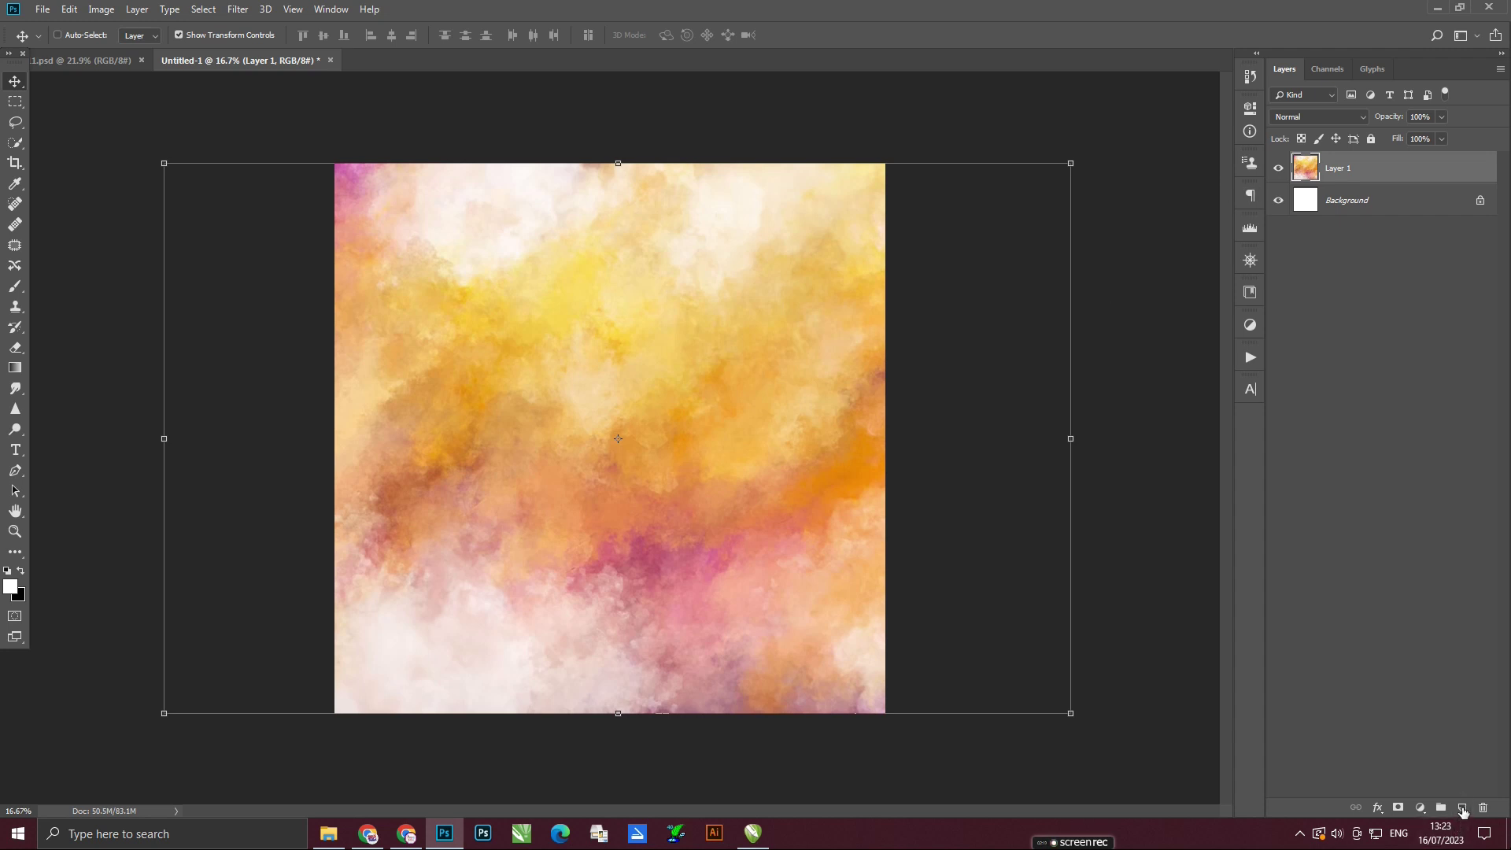
{"action": "left_click", "coordinate": [1462, 807]}
Paint white with the 3500 soft brush over the texture's lower part, left edge and top.
{"action": "left_click", "coordinate": [15, 285]}
{"action": "right_click", "coordinate": [445, 264]}
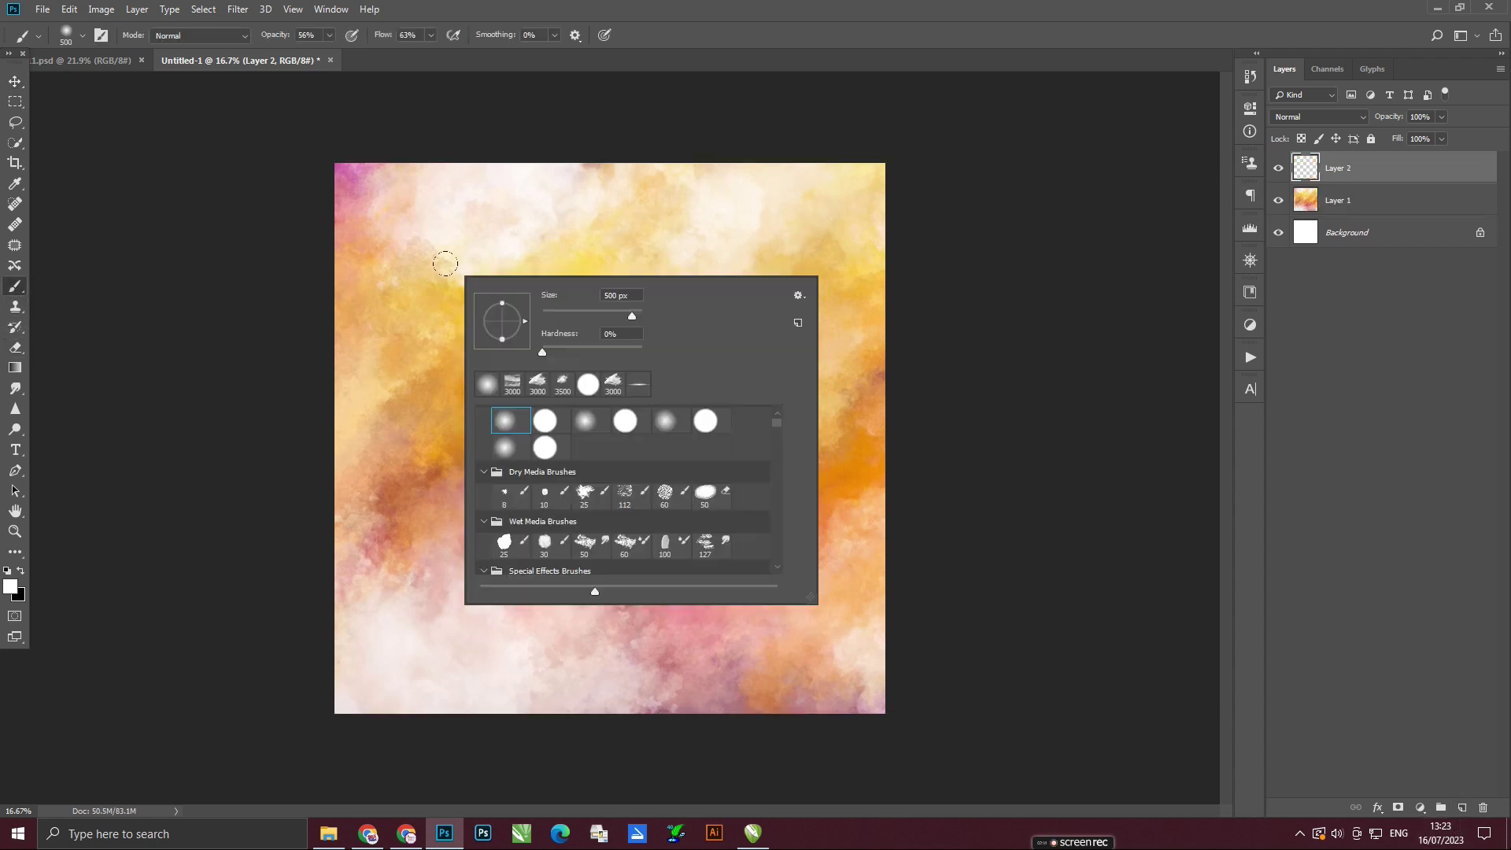
{"action": "left_click", "coordinate": [561, 382]}
{"action": "key", "text": "Return"}
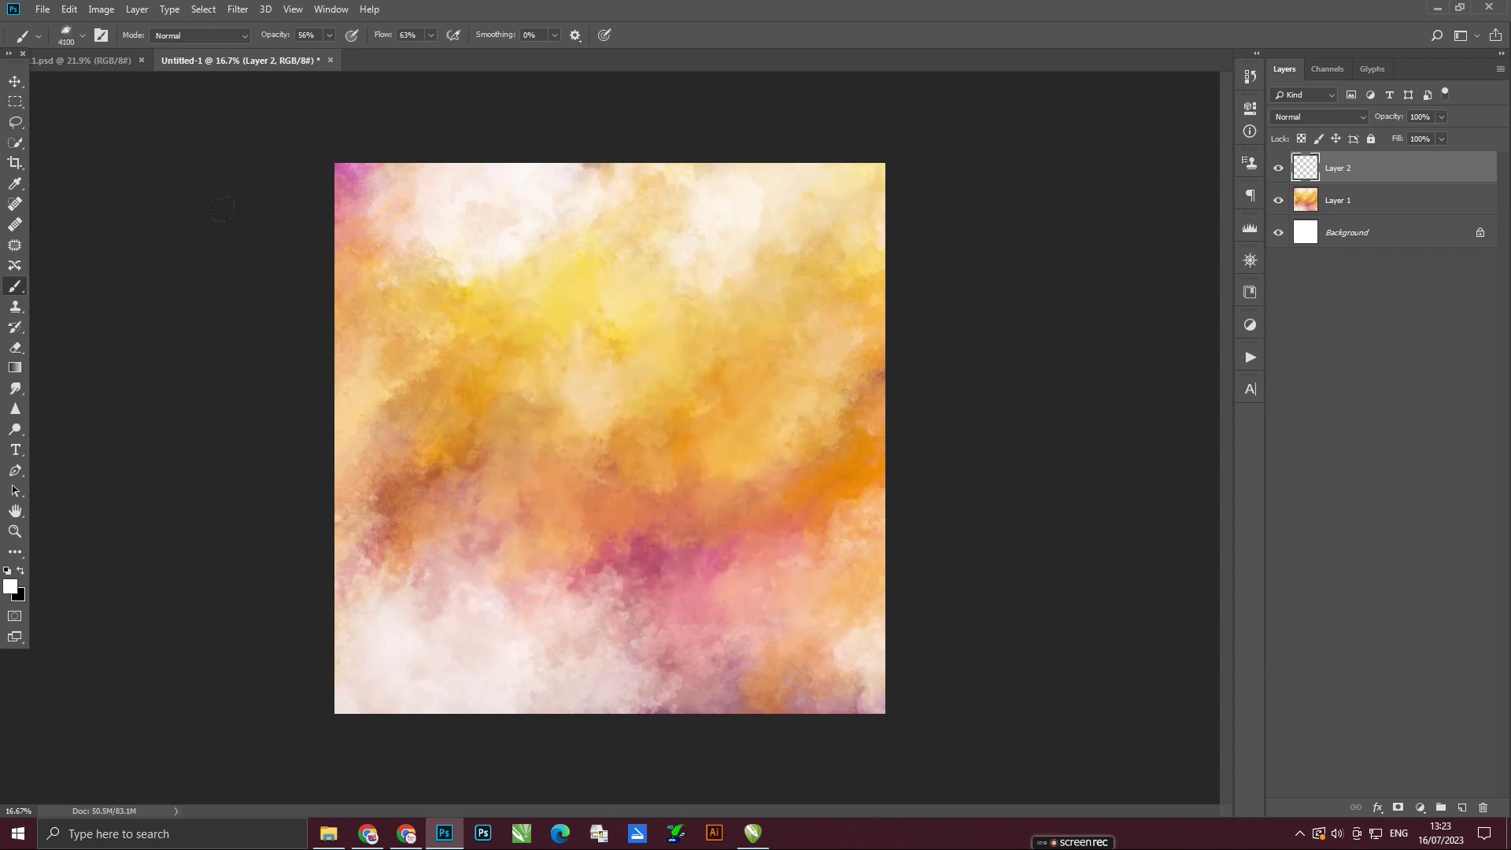
{"action": "left_click_drag", "start_coordinate": [465, 523], "coordinate": [598, 561]}
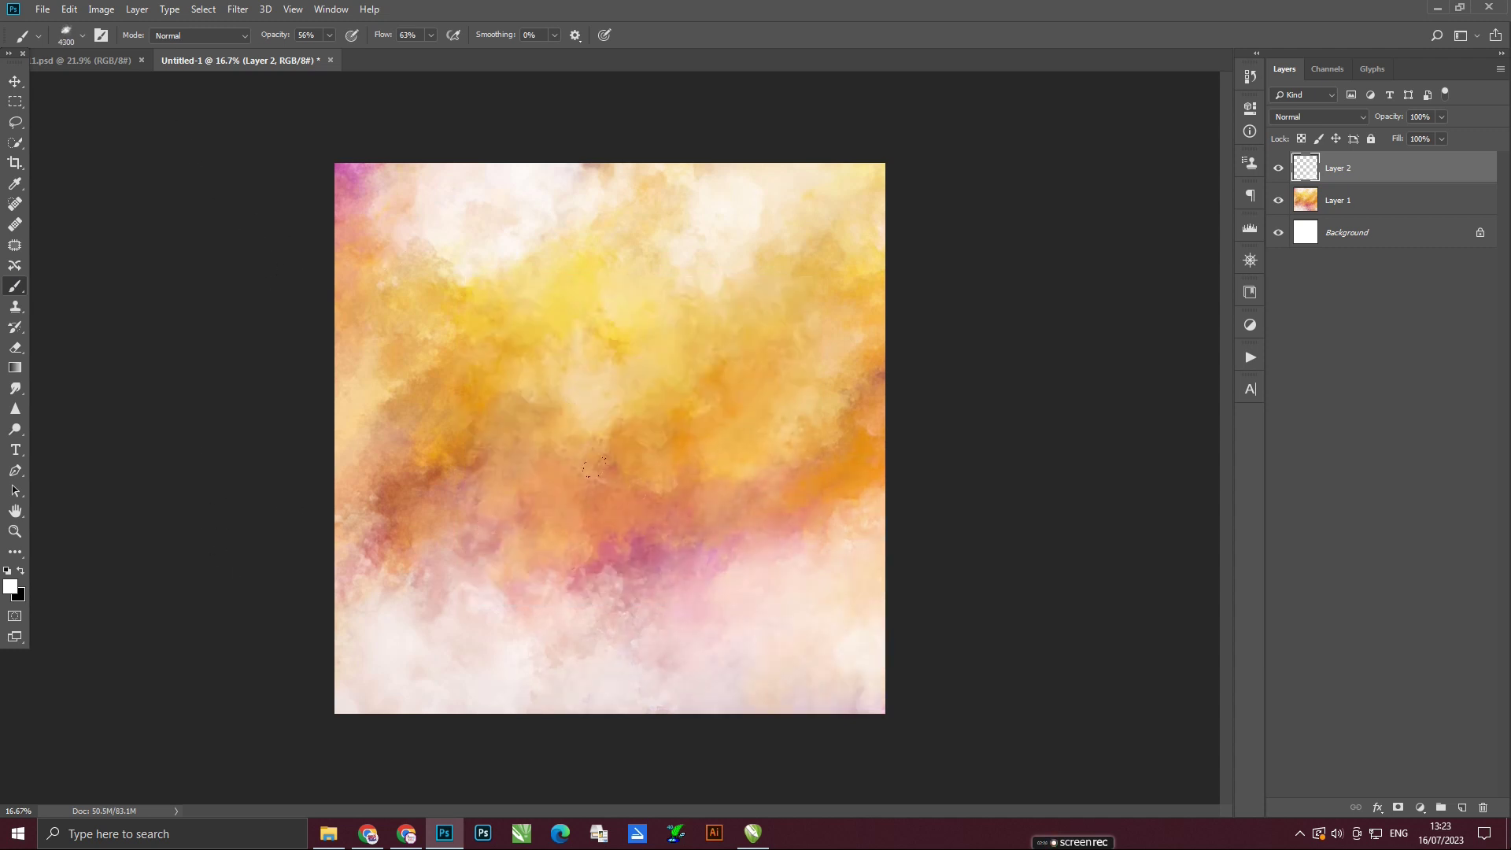
{"action": "mouse_move", "coordinate": [51, 93]}
{"action": "left_mouse_down"}
{"action": "mouse_move", "coordinate": [87, 331]}
{"action": "mouse_move", "coordinate": [708, 60]}
{"action": "mouse_move", "coordinate": [392, 417]}
{"action": "mouse_move", "coordinate": [567, 531]}
{"action": "left_mouse_up"}
{"action": "left_click", "coordinate": [15, 81]}
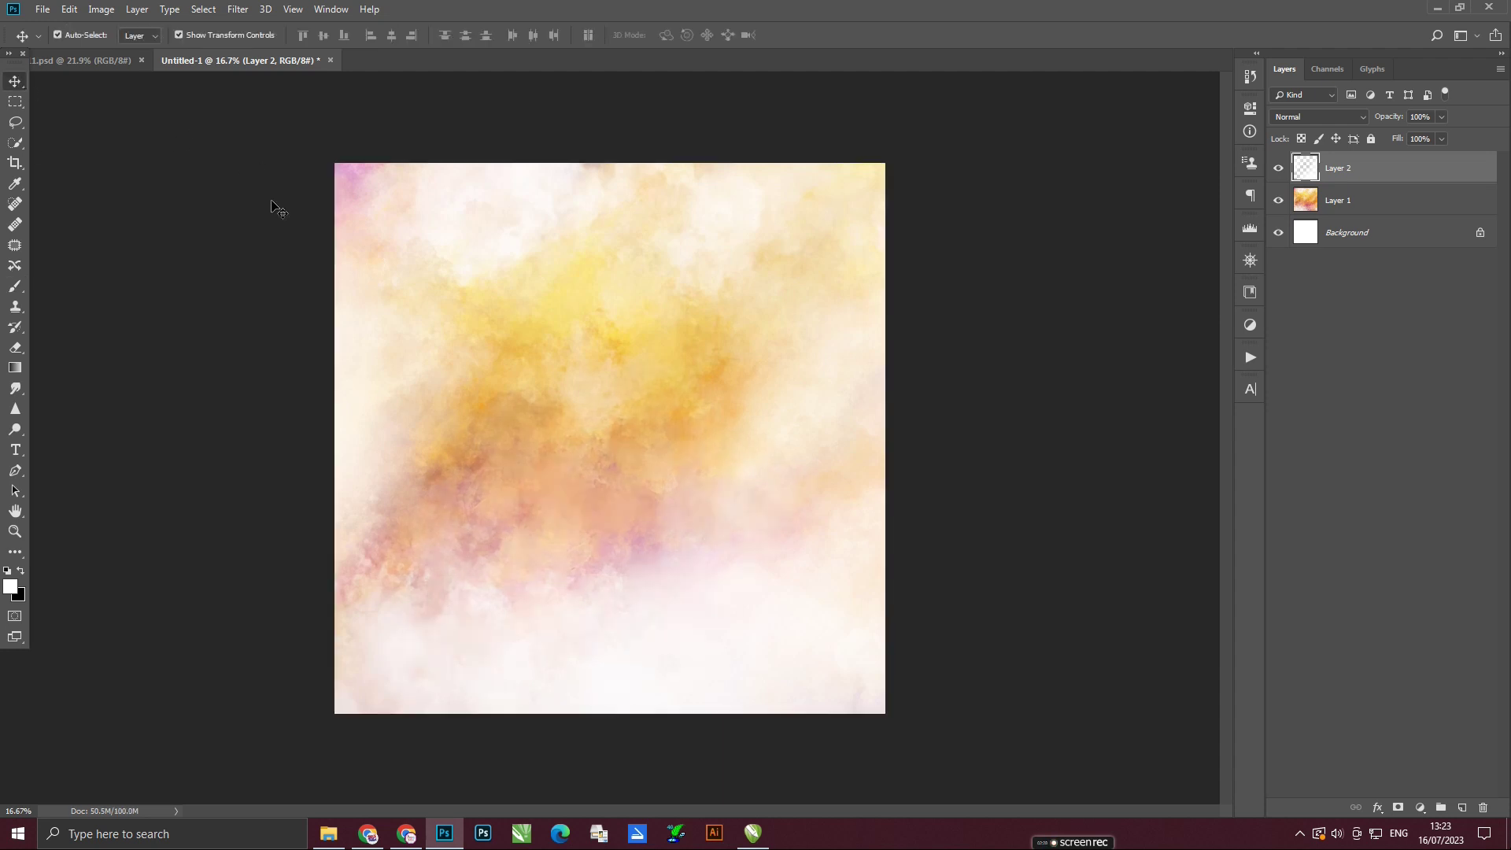
{"action": "left_click", "coordinate": [281, 199]}
Apply Camera Raw to Layer 1 with Clarity +58, Contrast +32 and Blacks -31.
{"action": "key", "text": "ctrl+1"}
{"action": "key", "text": "ctrl+0"}
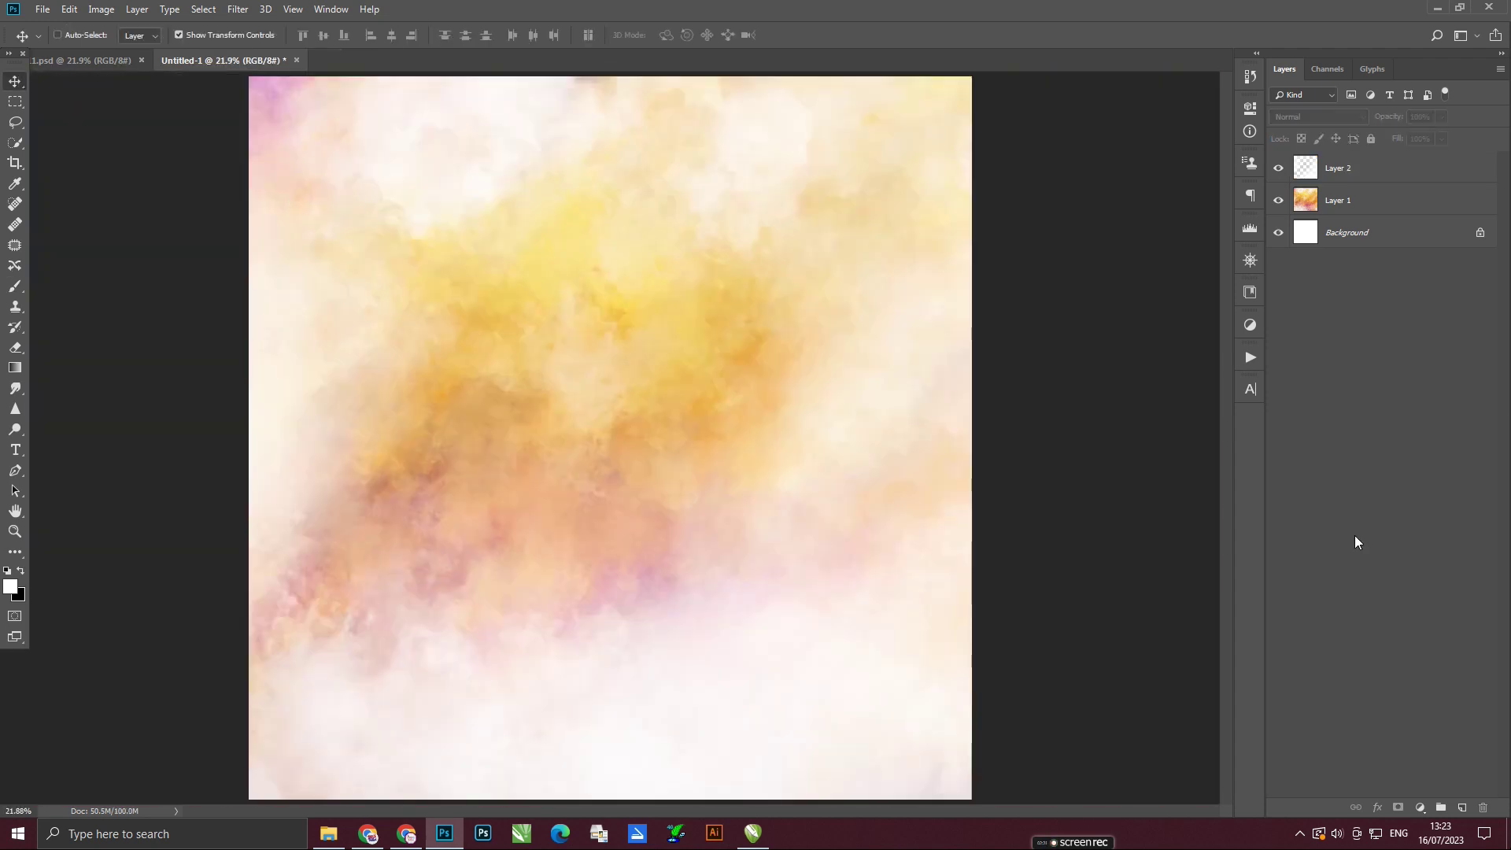
{"action": "left_click", "coordinate": [1390, 206]}
{"action": "left_click", "coordinate": [238, 8]}
{"action": "left_click", "coordinate": [370, 118]}
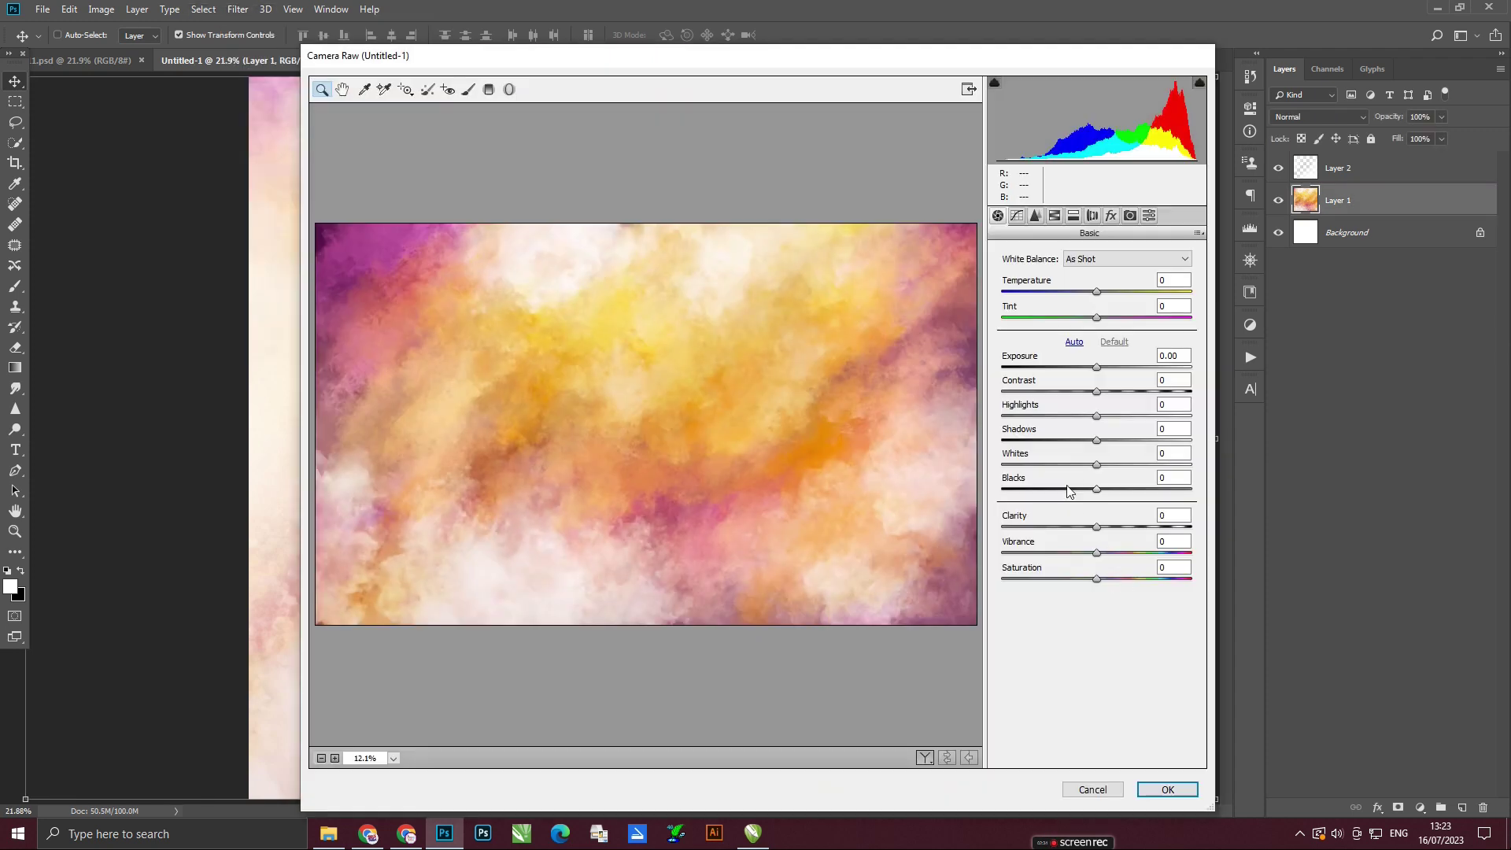
{"action": "left_click_drag", "start_coordinate": [1096, 527], "coordinate": [1151, 527]}
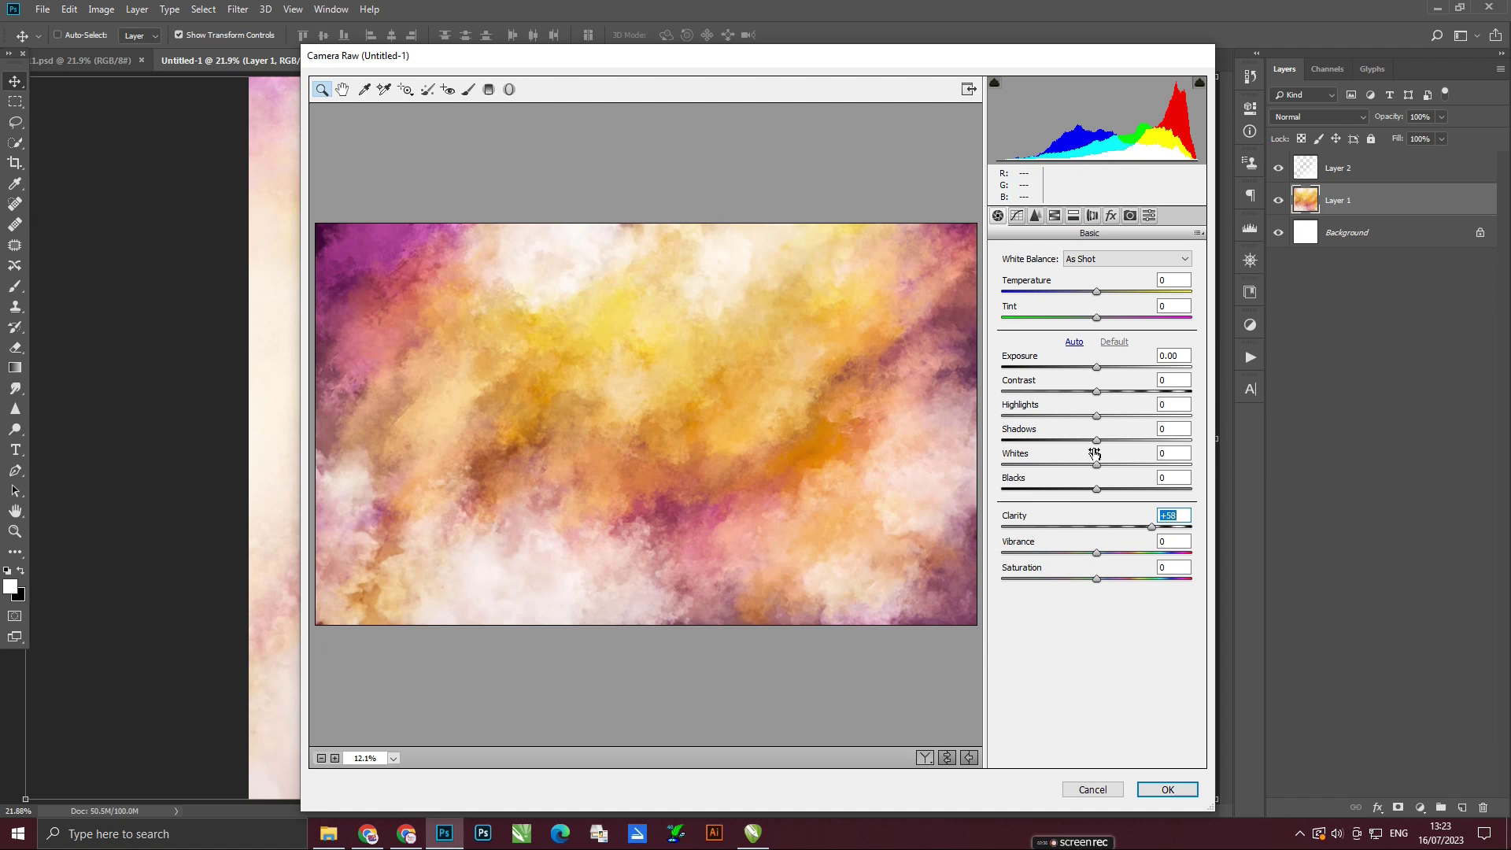
{"action": "left_click_drag", "start_coordinate": [1098, 391], "coordinate": [1126, 391]}
{"action": "left_click_drag", "start_coordinate": [1097, 489], "coordinate": [1051, 490]}
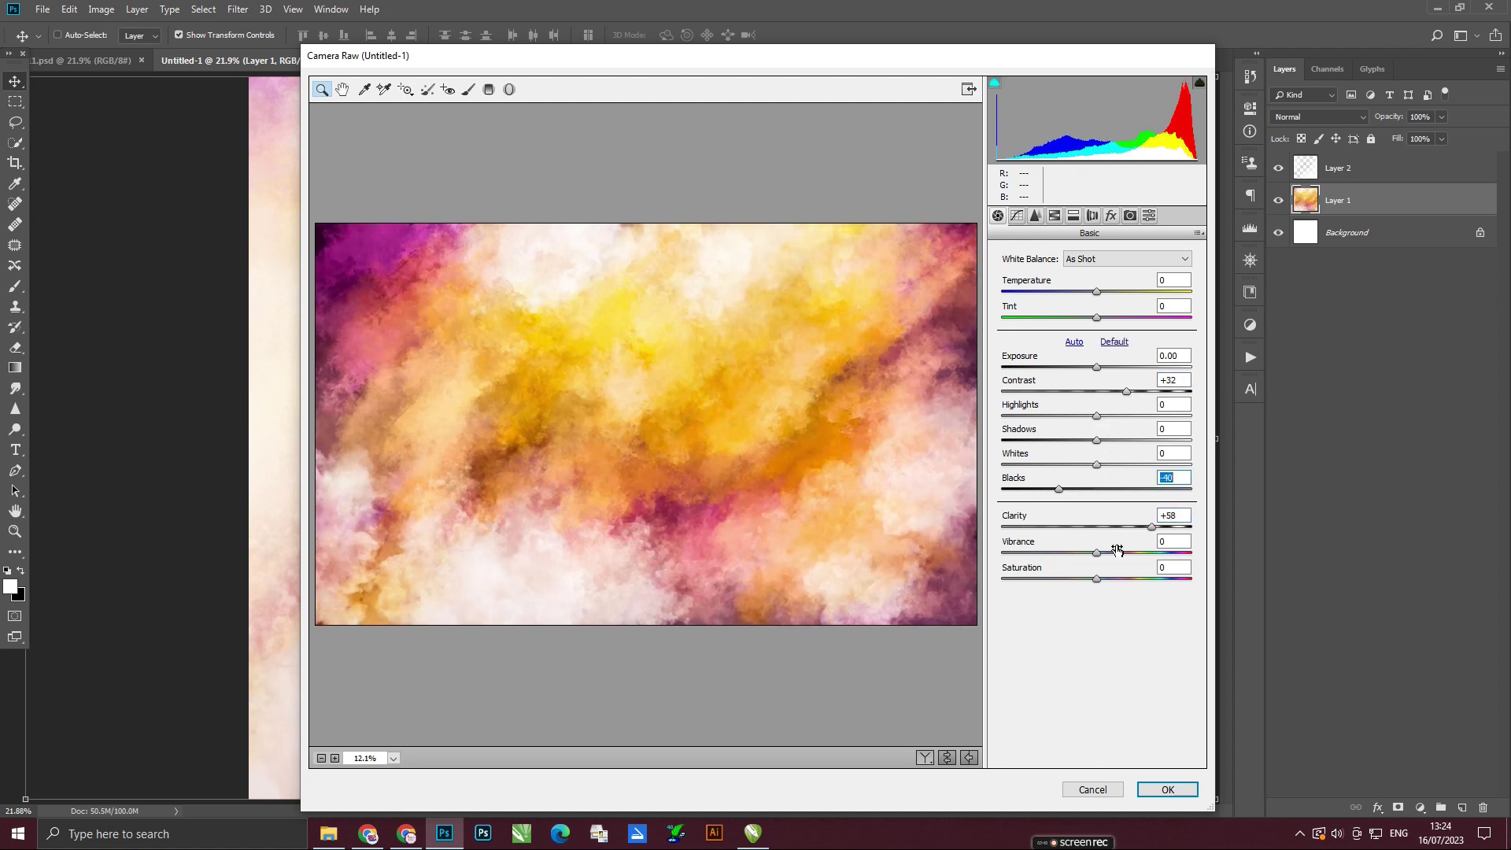
{"action": "left_click", "coordinate": [1150, 787]}
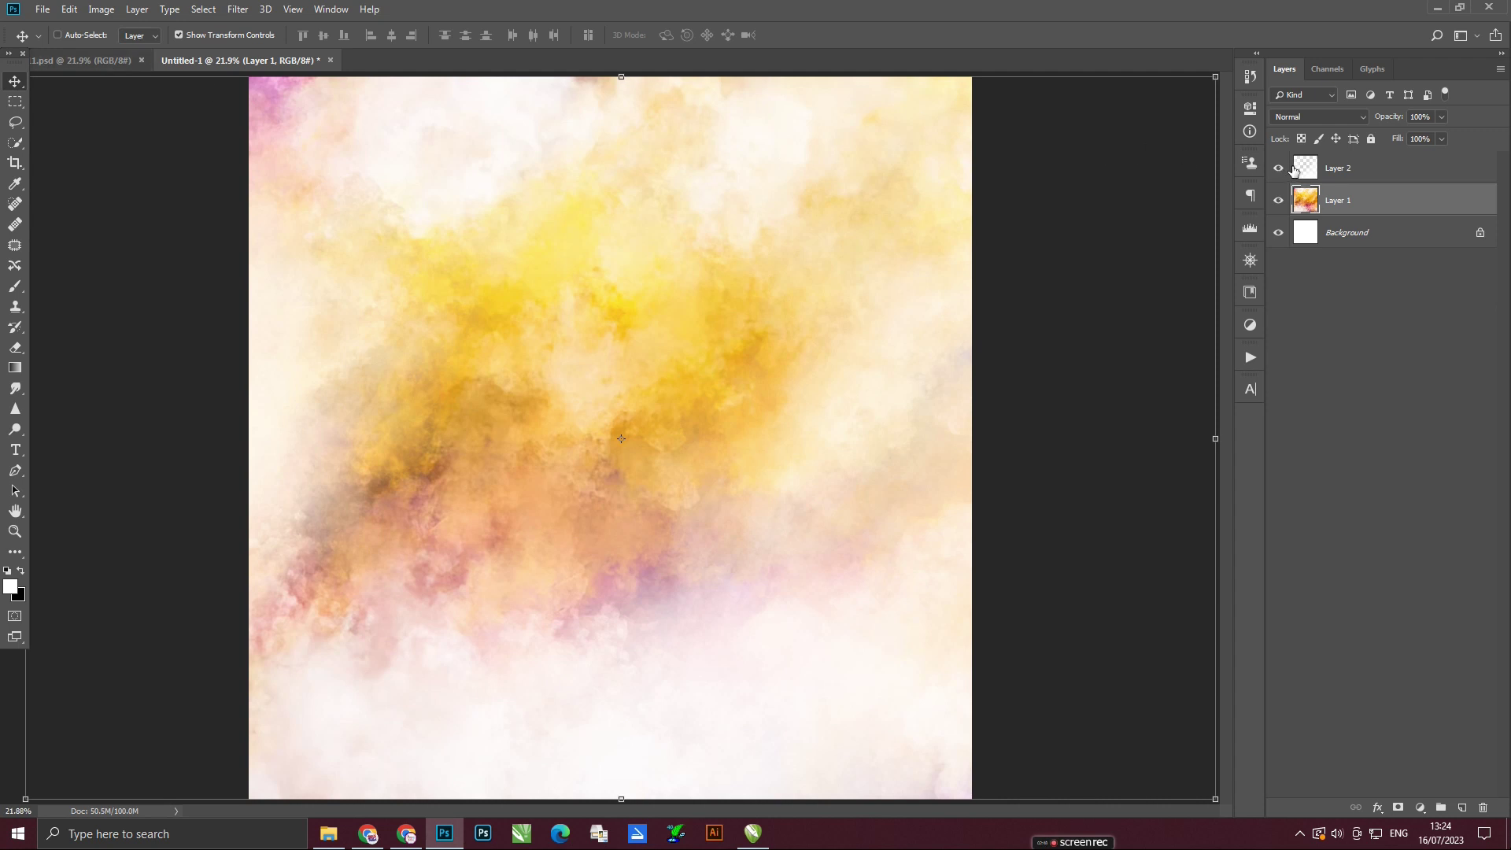
Check the finished 1.psd poster, then look at the Desktop folder in File Explorer.
{"action": "left_click", "coordinate": [79, 59]}
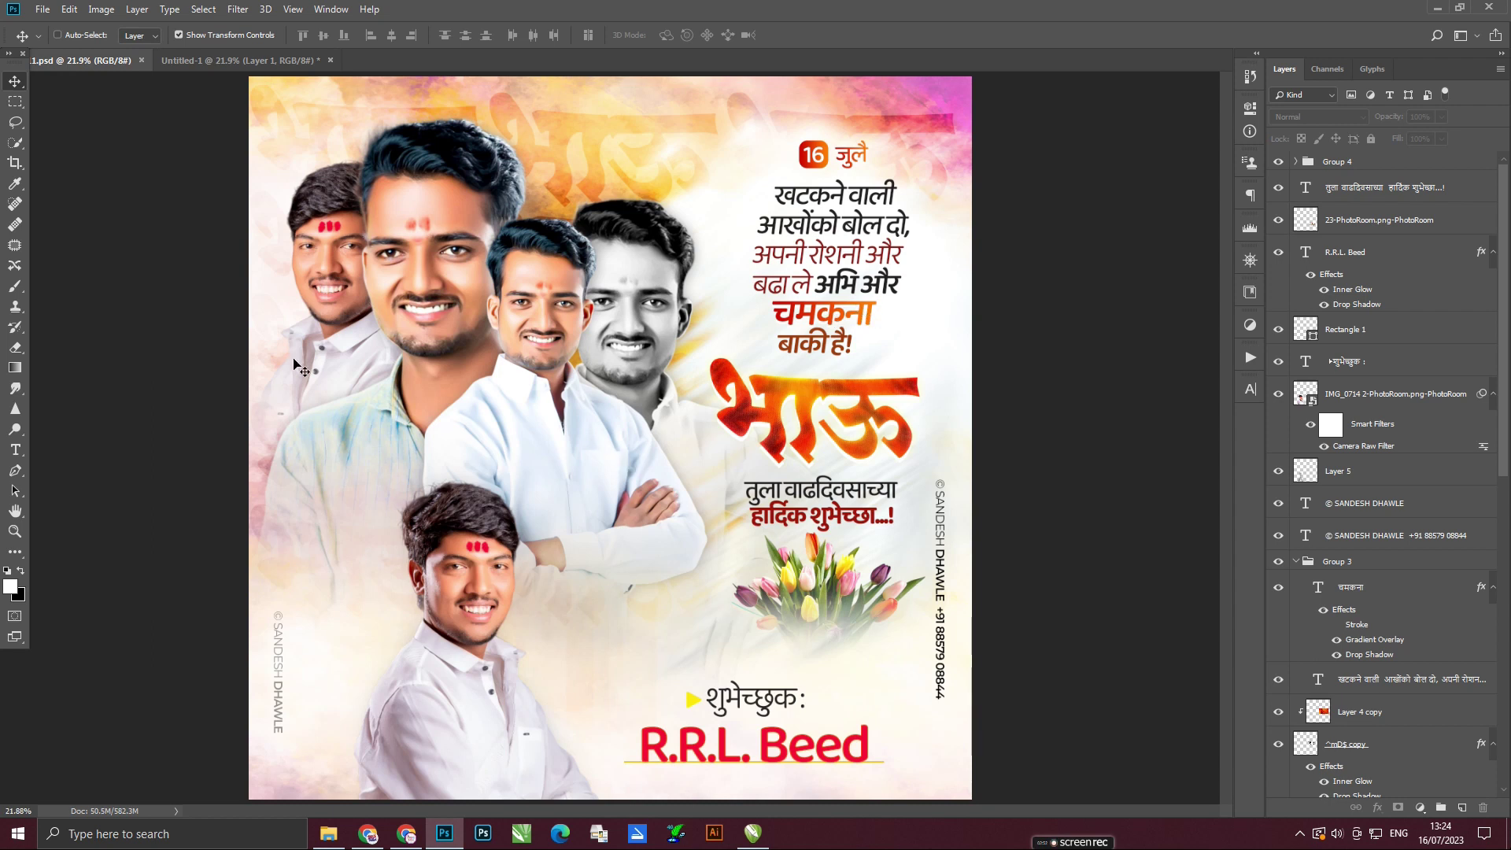
{"action": "left_click", "coordinate": [233, 58]}
{"action": "left_click", "coordinate": [328, 834]}
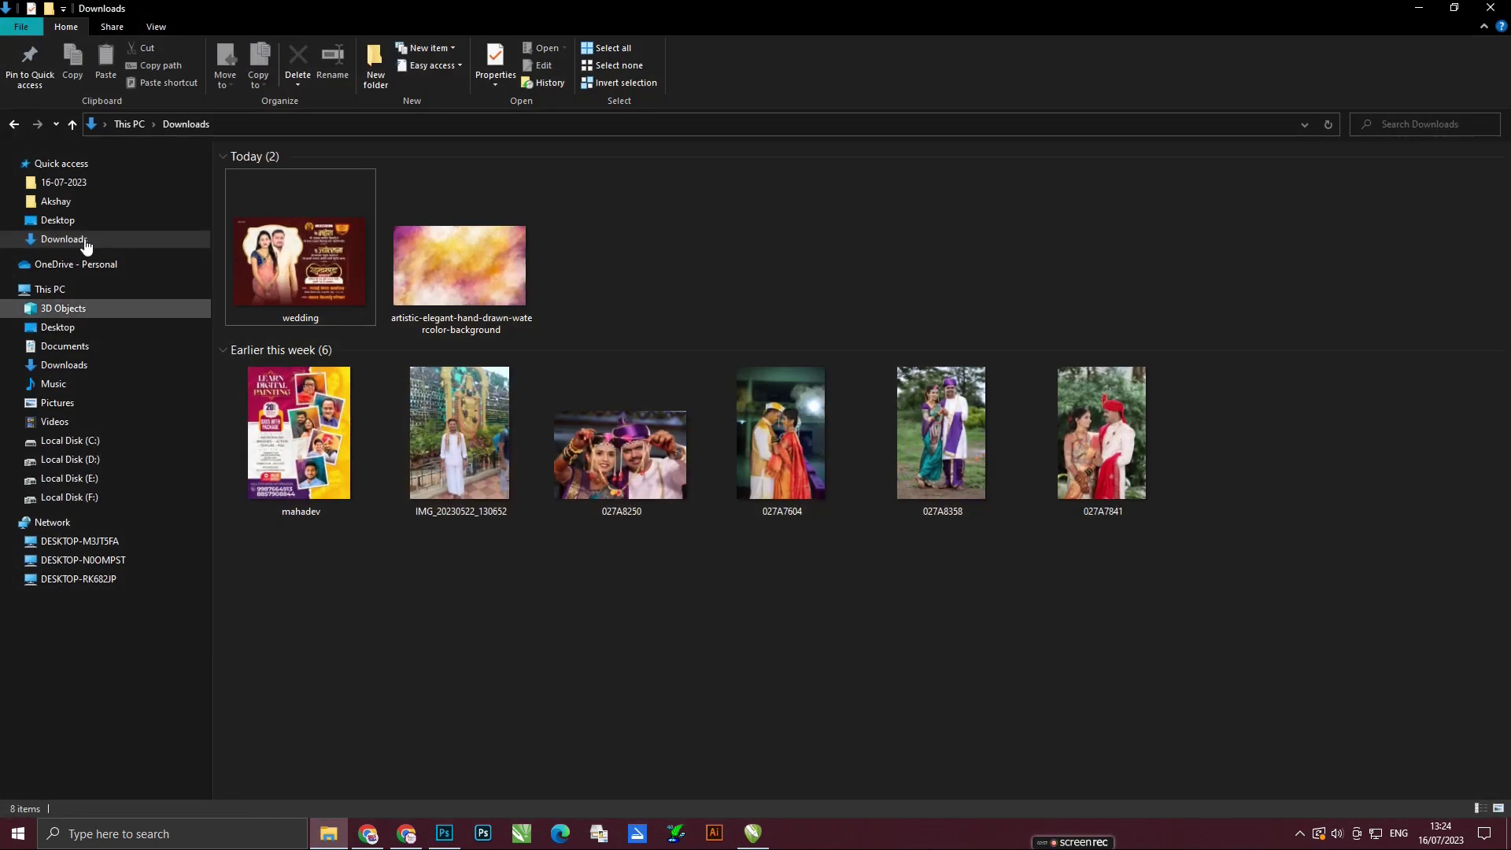
{"action": "left_click", "coordinate": [71, 220]}
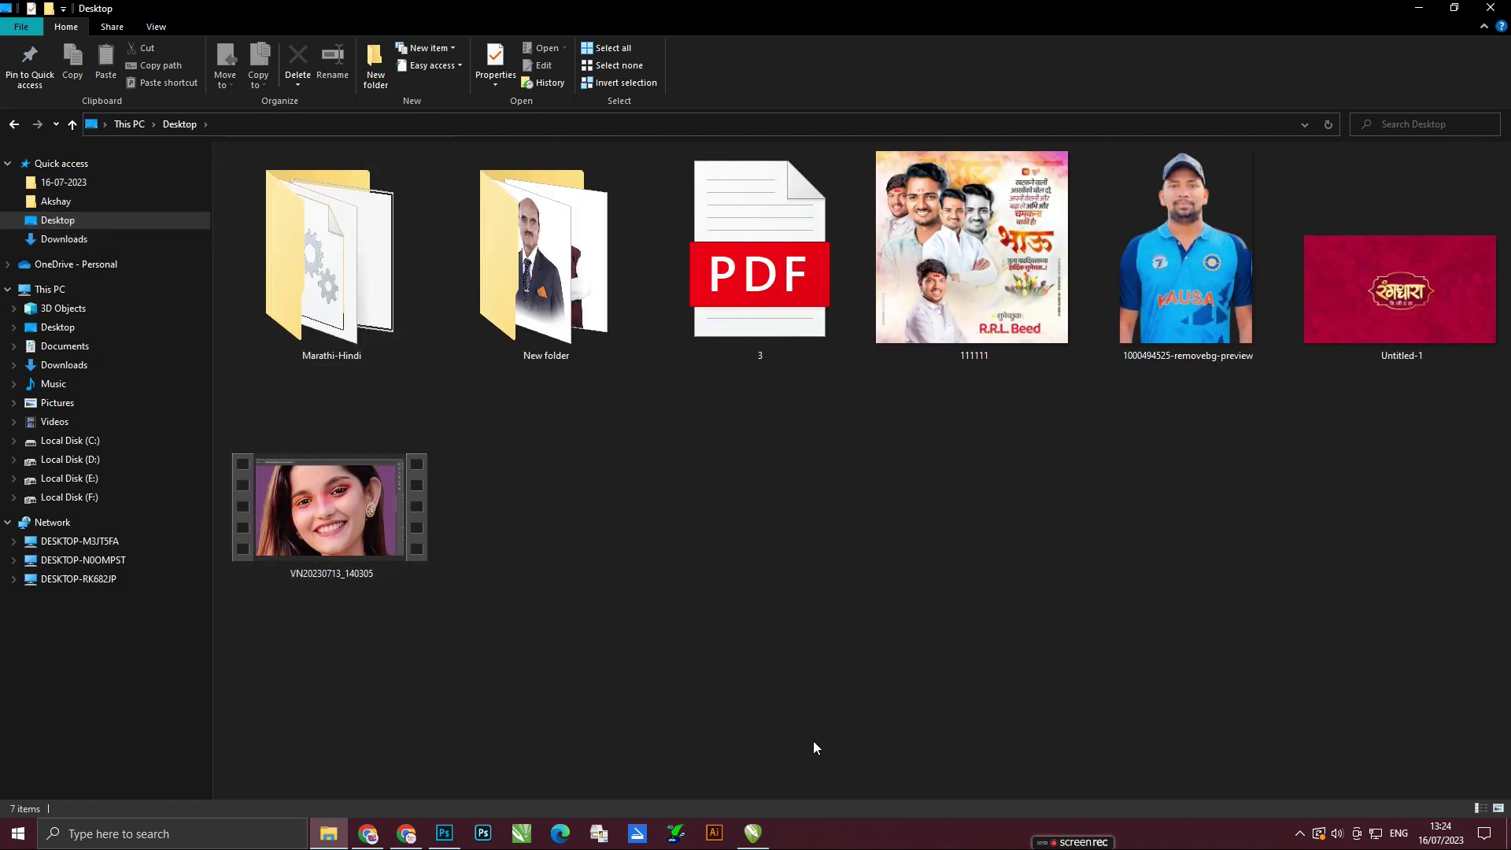
{"action": "left_click", "coordinate": [1420, 8]}
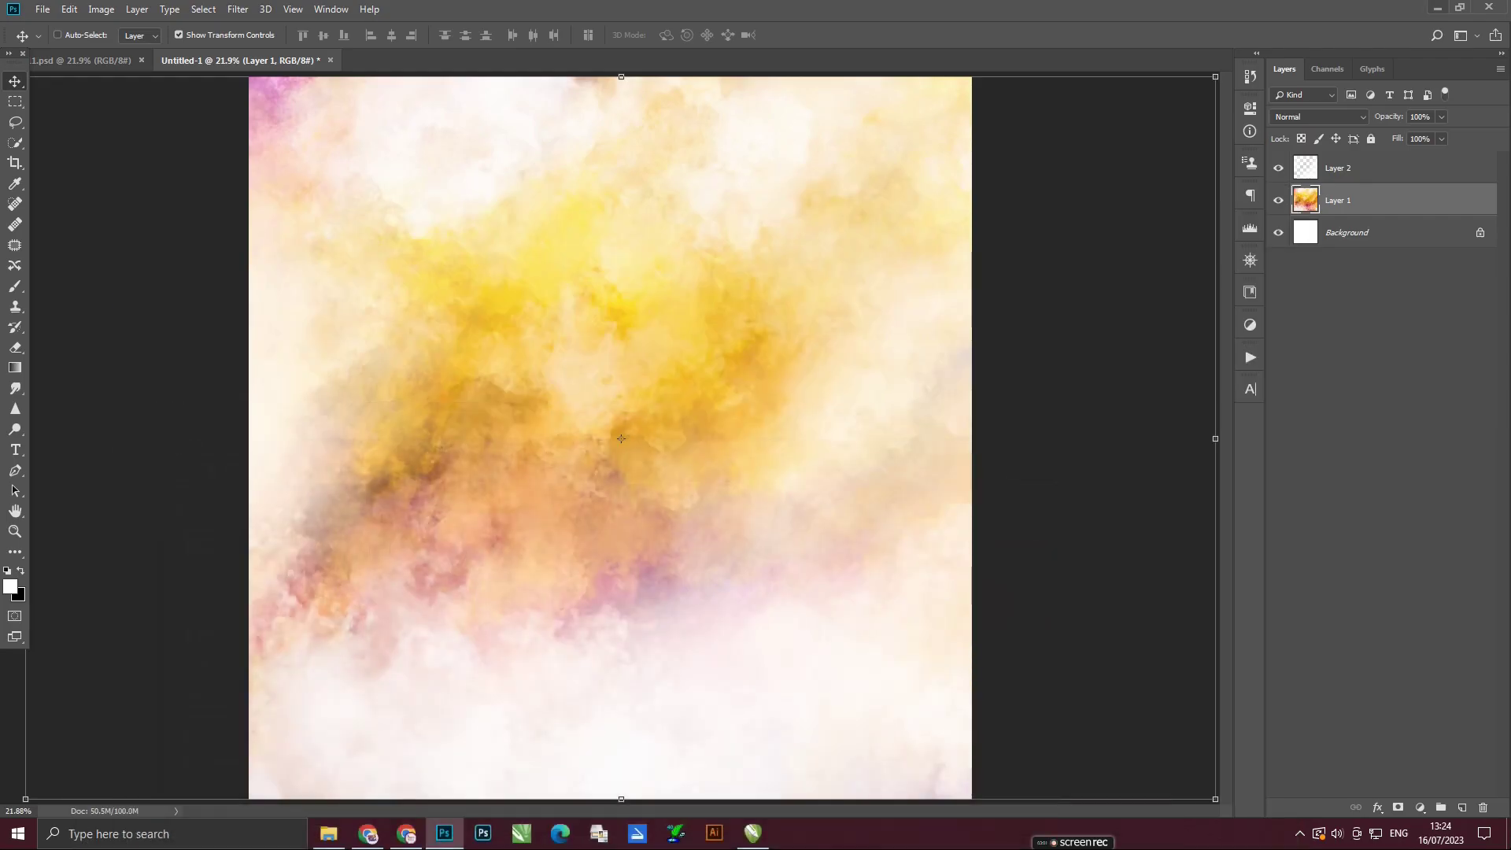
Show the desktop icons and open the Recycle Bin full screen.
{"action": "left_click", "coordinate": [1438, 6]}
{"action": "right_click", "coordinate": [1060, 135]}
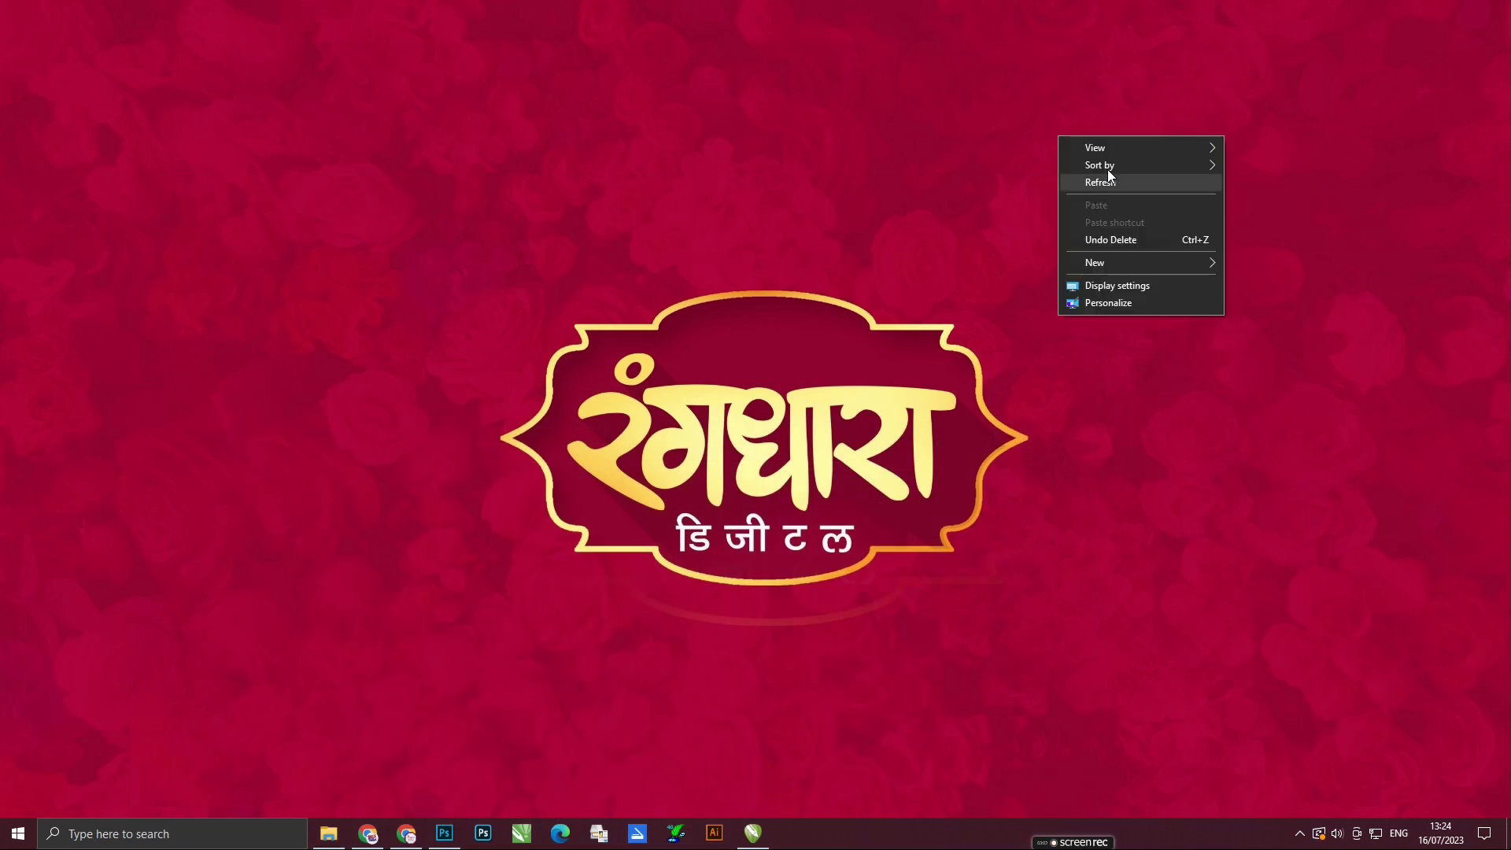
{"action": "left_click", "coordinate": [1254, 252]}
{"action": "double_click", "coordinate": [16, 307]}
{"action": "left_click", "coordinate": [1251, 53]}
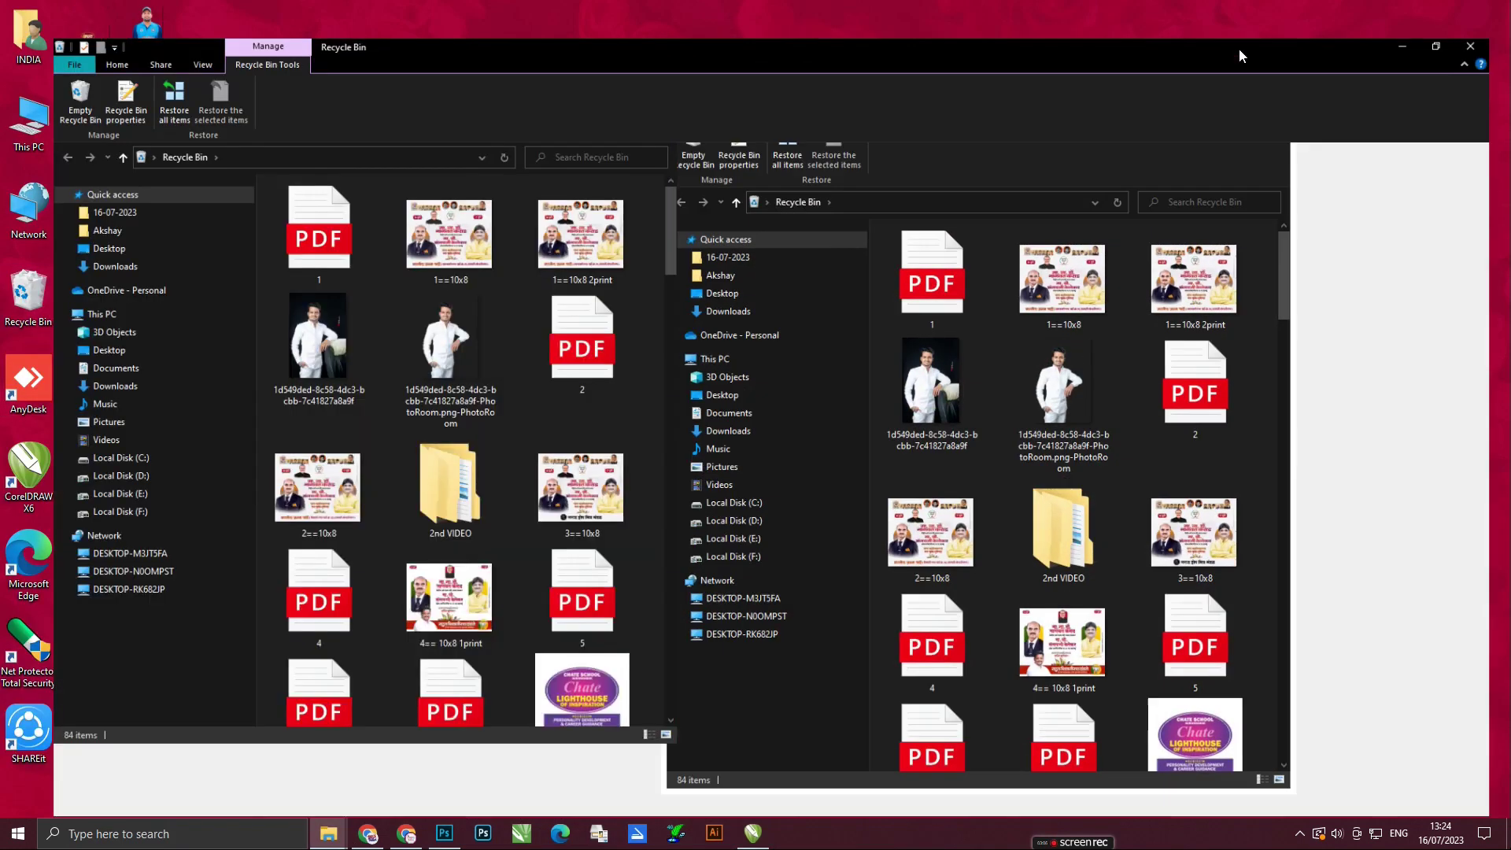
Select the four portrait cutouts, including IMG_0714, and restore them.
{"action": "left_click", "coordinate": [738, 220]}
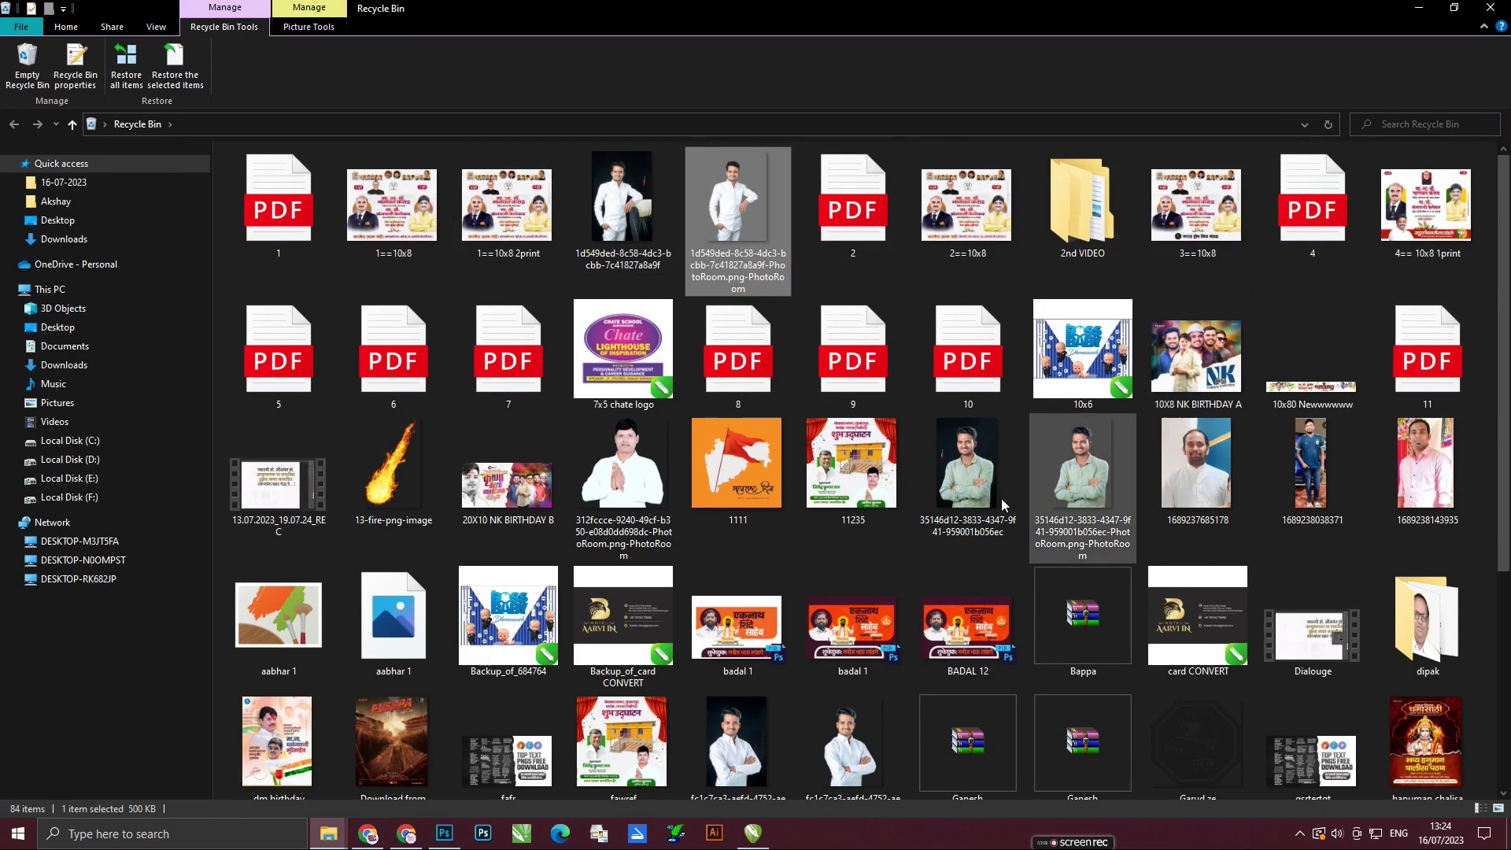
{"action": "left_click", "coordinate": [1082, 472], "text": "ctrl"}
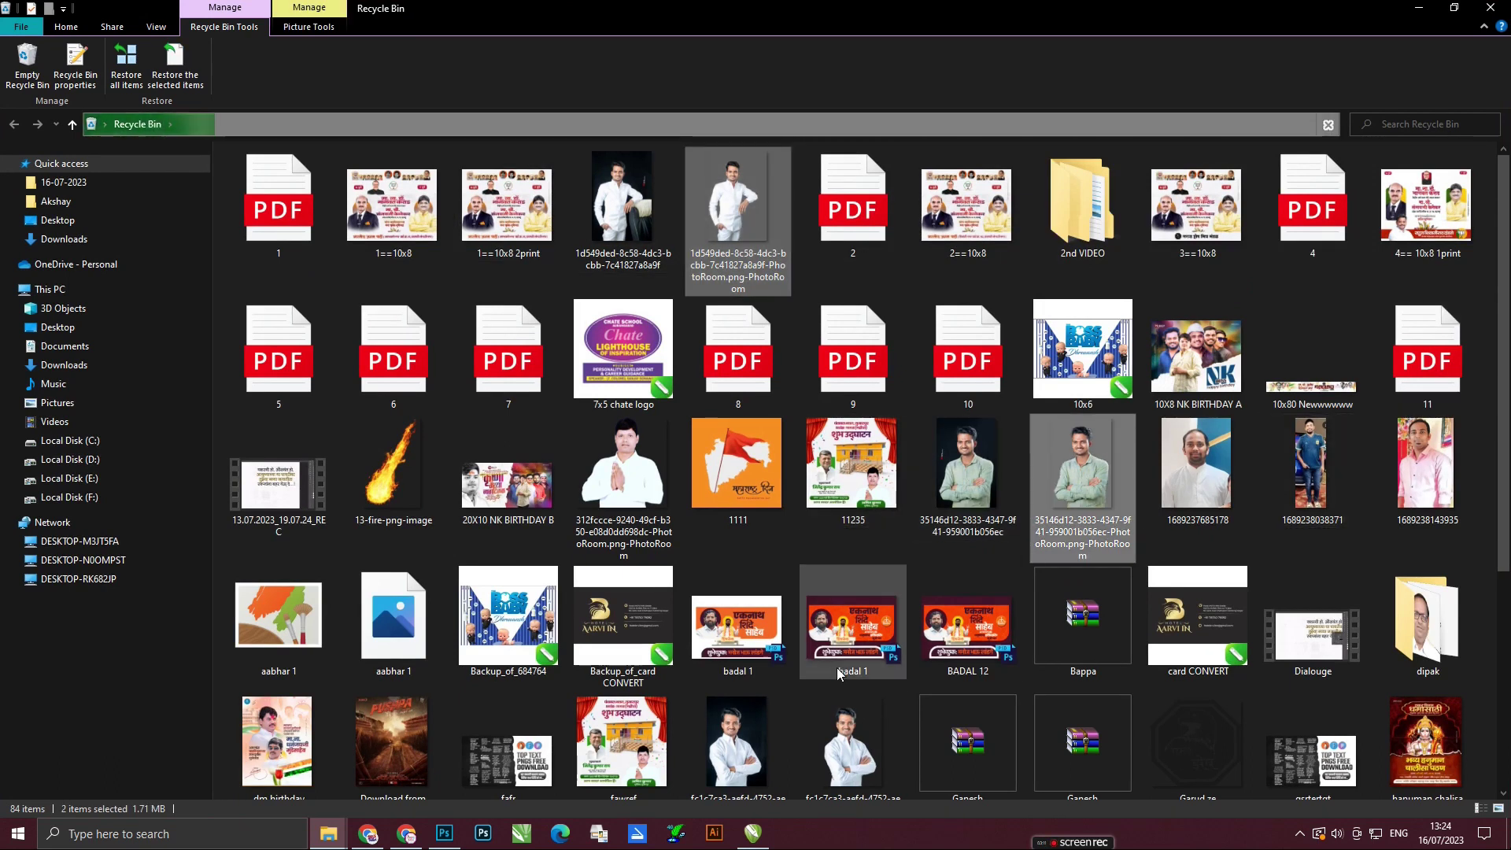
{"action": "scroll", "coordinate": [837, 688], "scroll_direction": "down", "scroll_amount": 3}
{"action": "left_click", "coordinate": [843, 420], "text": "ctrl"}
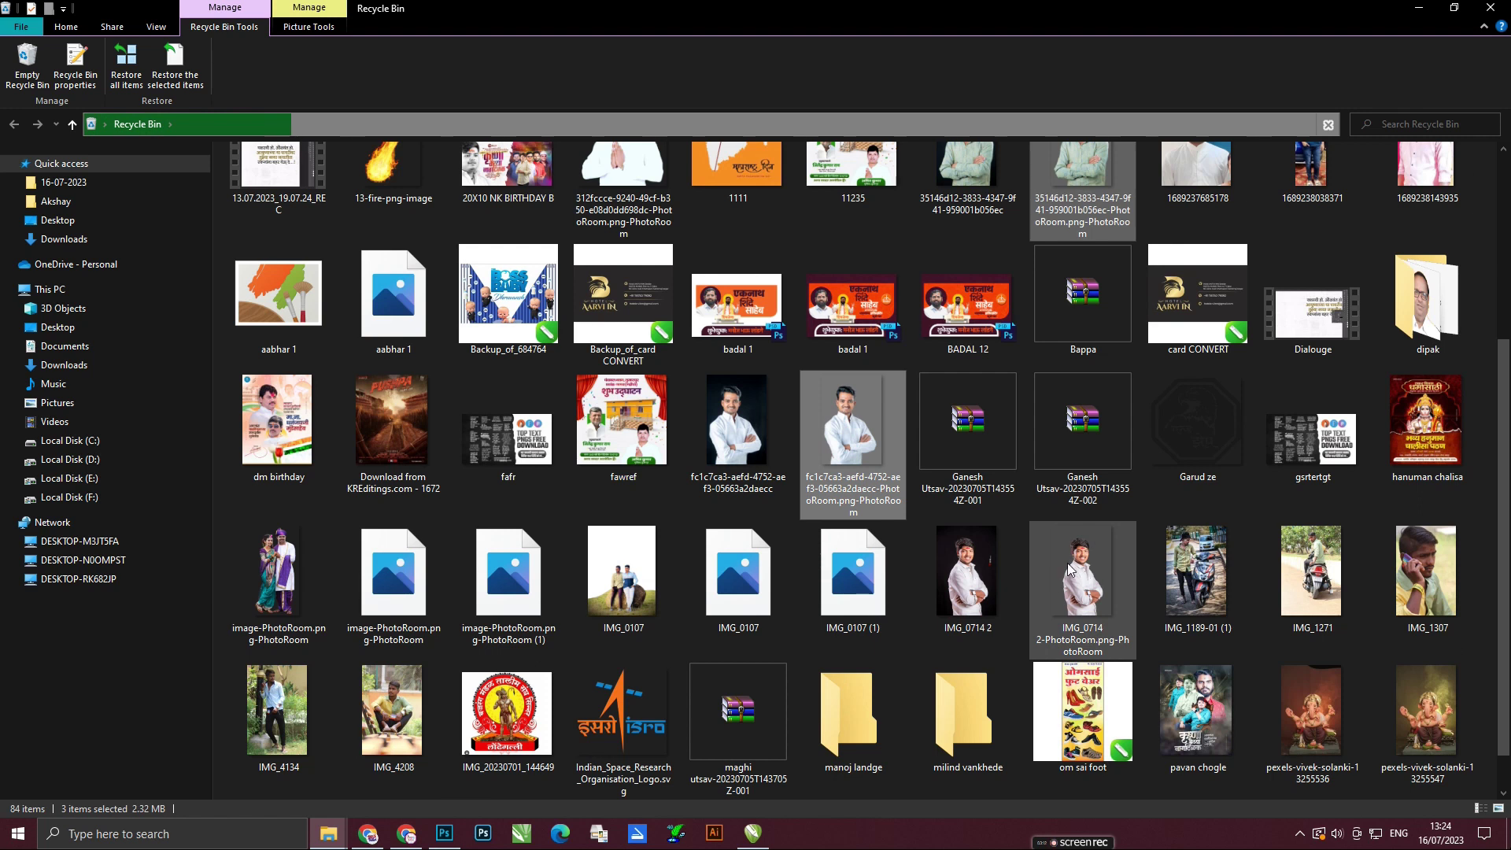
{"action": "left_click", "coordinate": [1075, 543], "text": "ctrl"}
{"action": "scroll", "coordinate": [1304, 603], "scroll_direction": "down", "scroll_amount": 2}
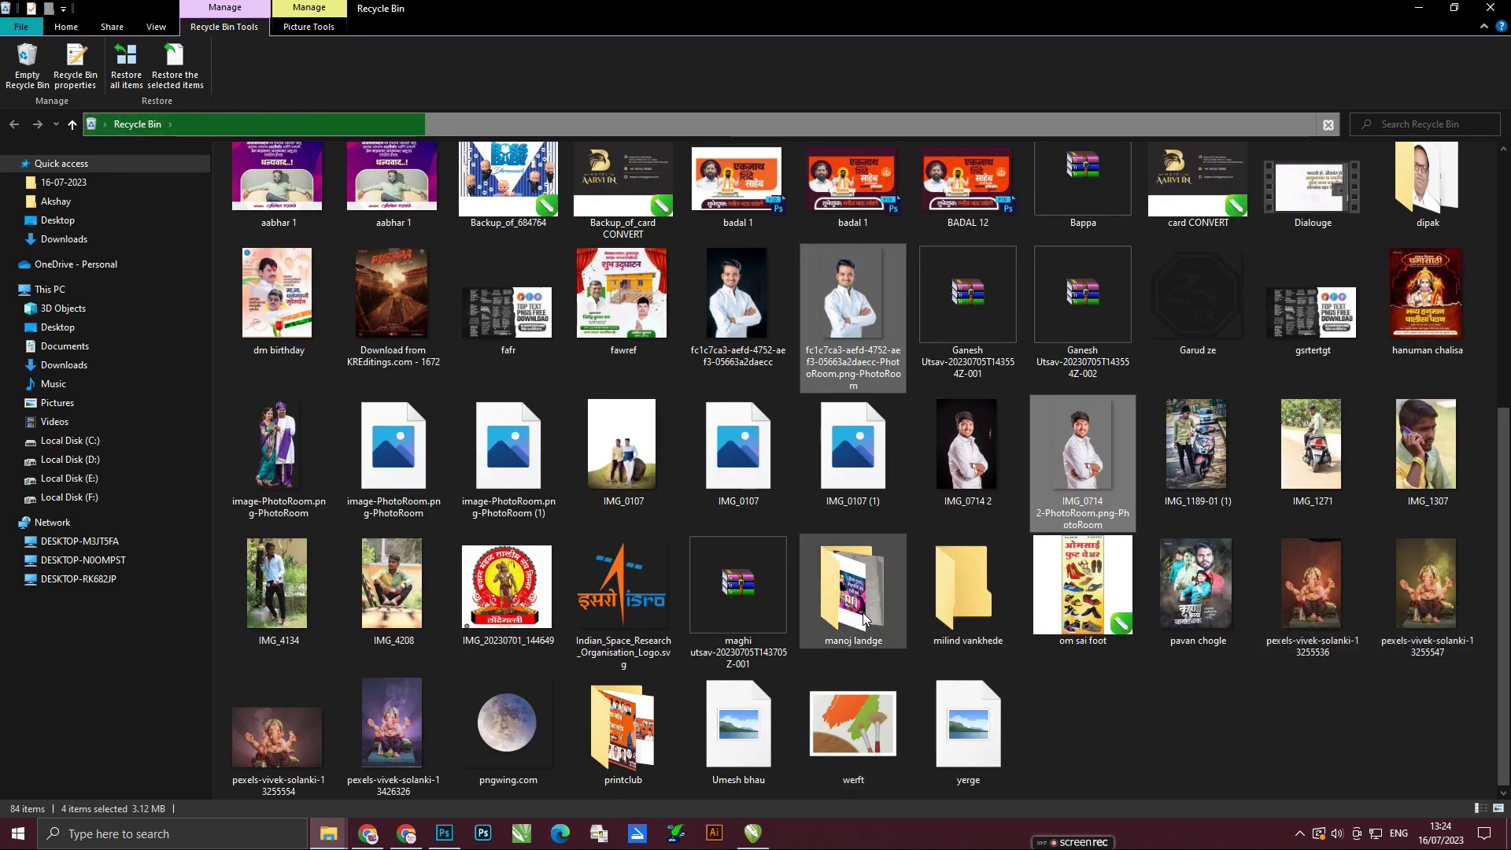
{"action": "scroll", "coordinate": [864, 616], "scroll_direction": "up", "scroll_amount": 4}
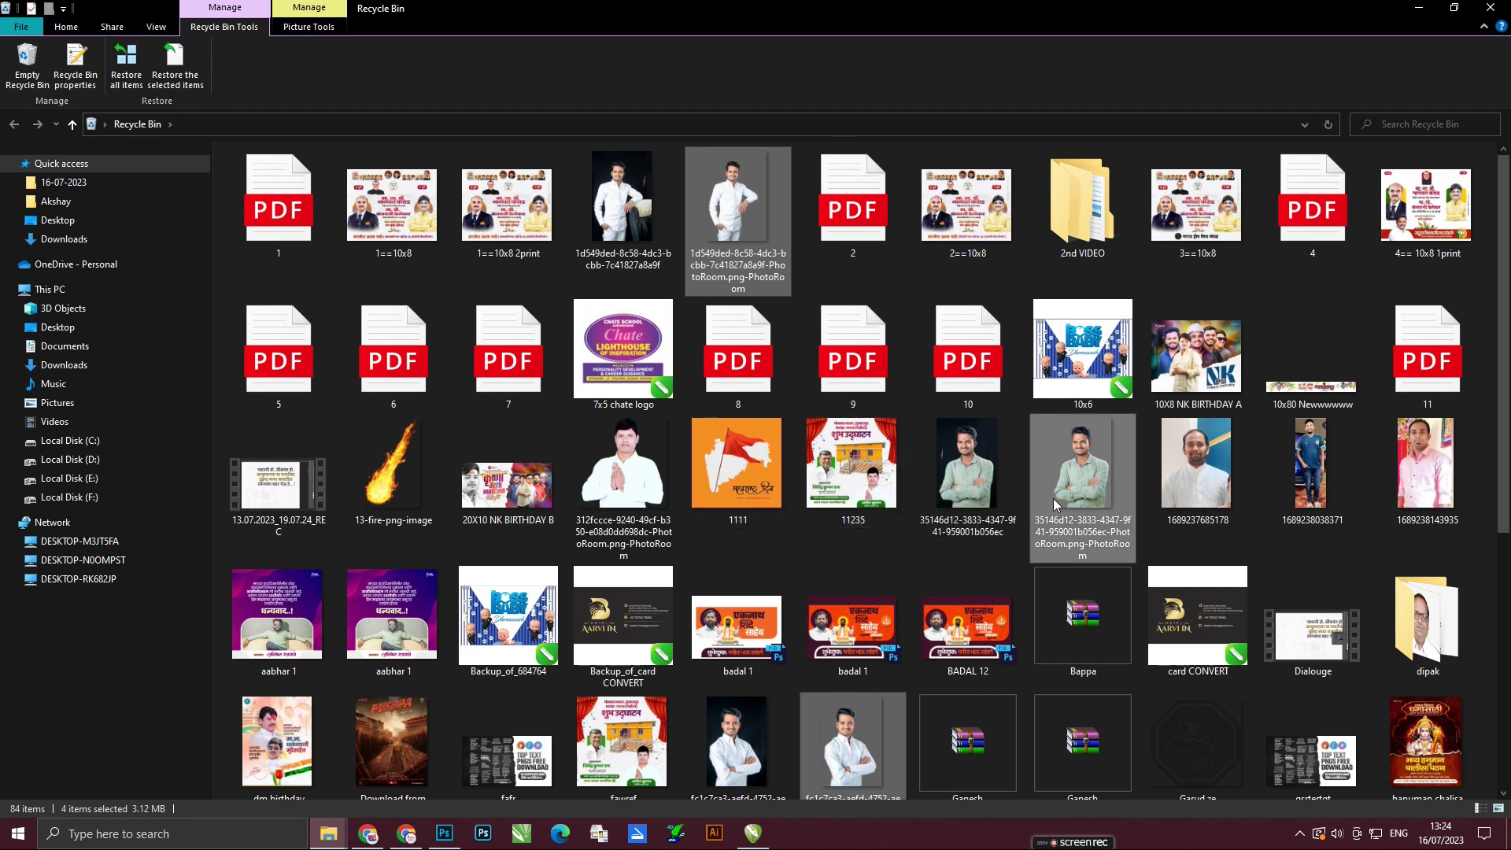
{"action": "scroll", "coordinate": [1049, 494], "scroll_direction": "down", "scroll_amount": 3}
{"action": "scroll", "coordinate": [913, 555], "scroll_direction": "down", "scroll_amount": 2}
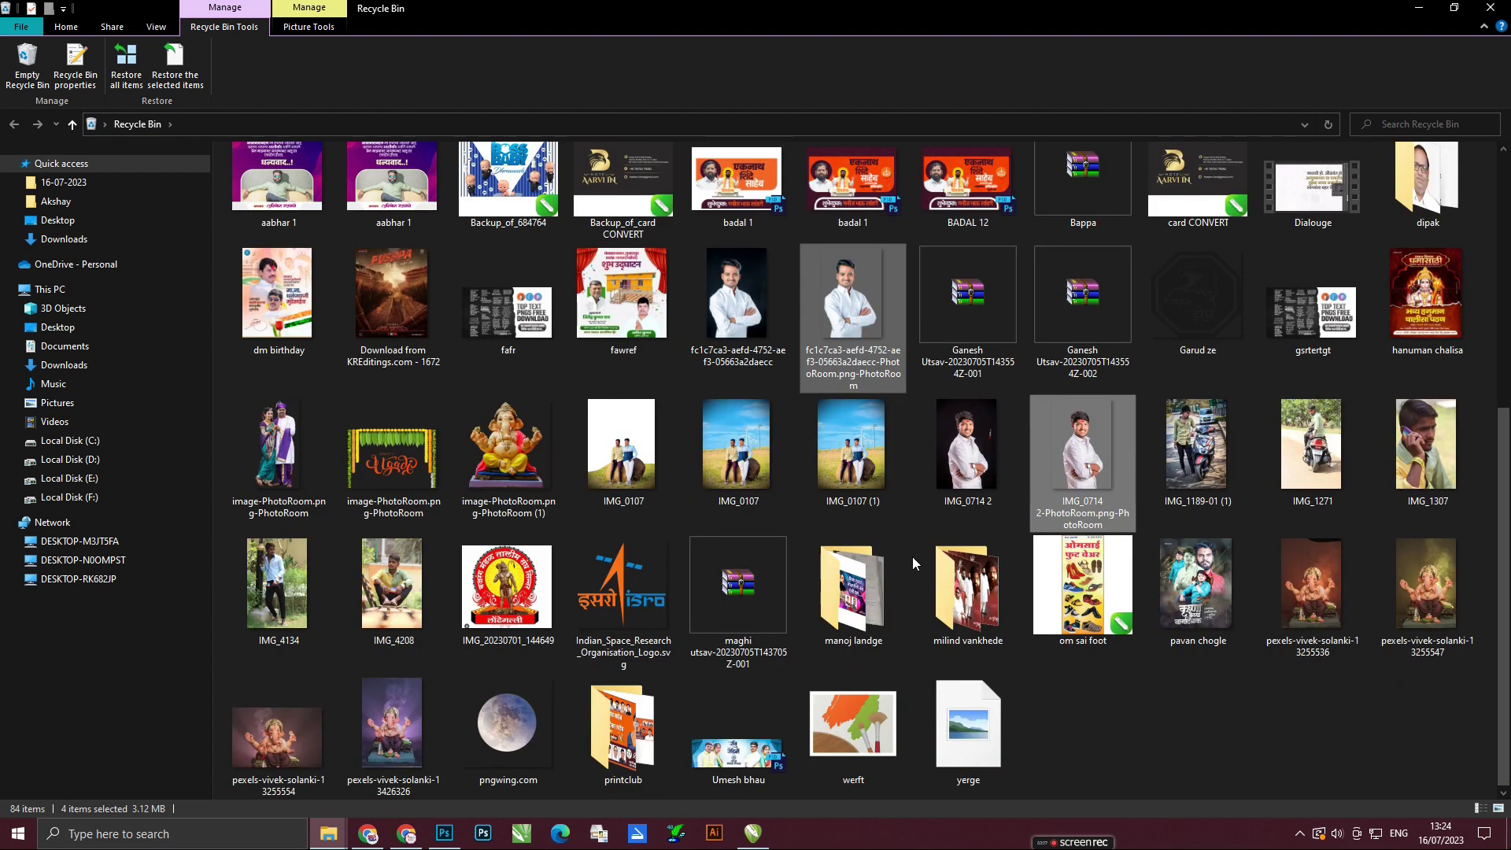
{"action": "scroll", "coordinate": [1068, 629], "scroll_direction": "up", "scroll_amount": 5}
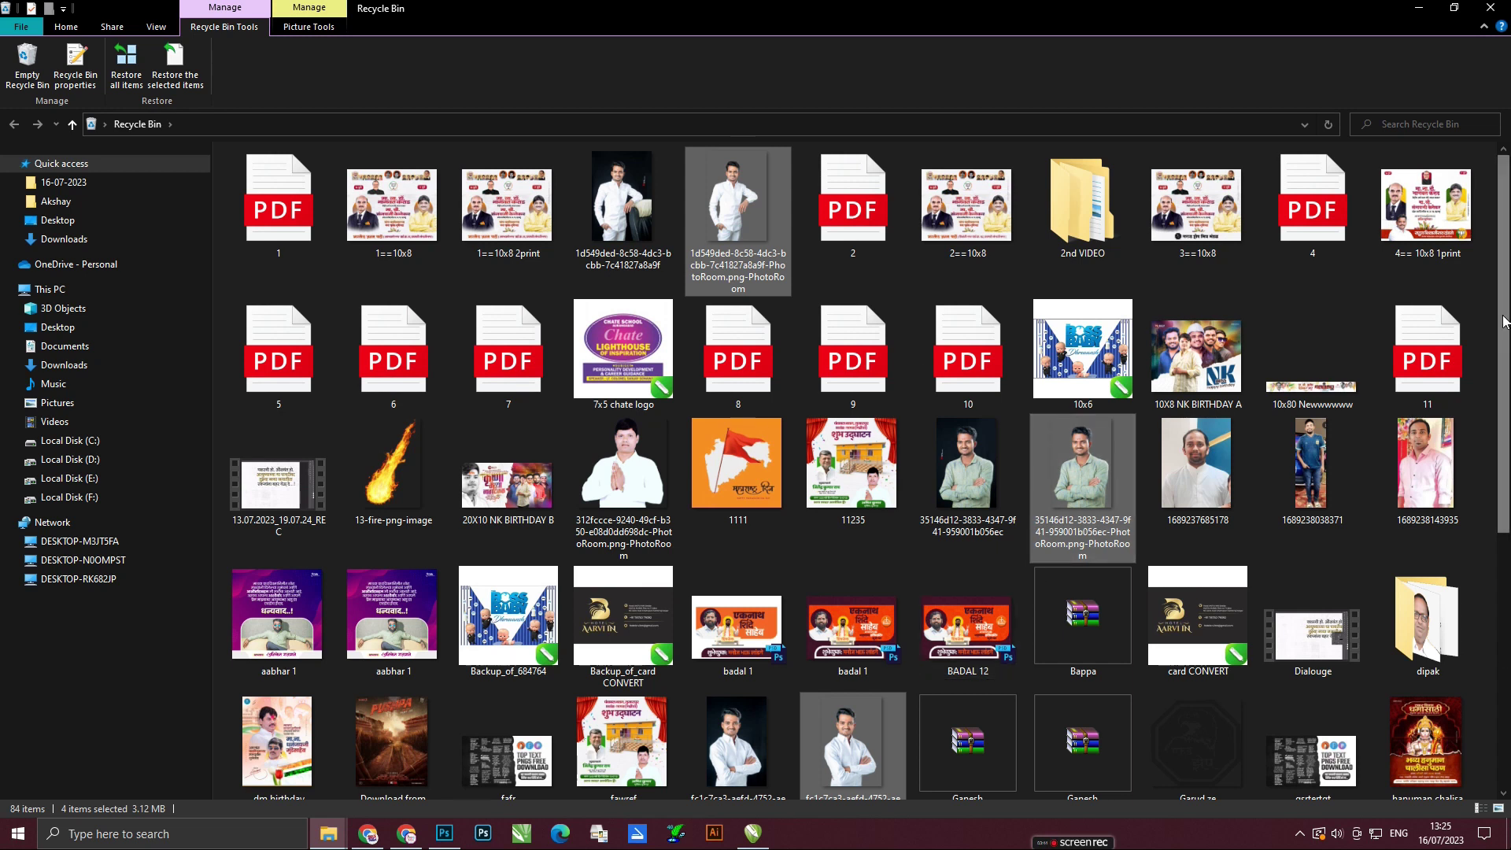
{"action": "scroll", "coordinate": [1503, 321], "scroll_direction": "down", "scroll_amount": 5}
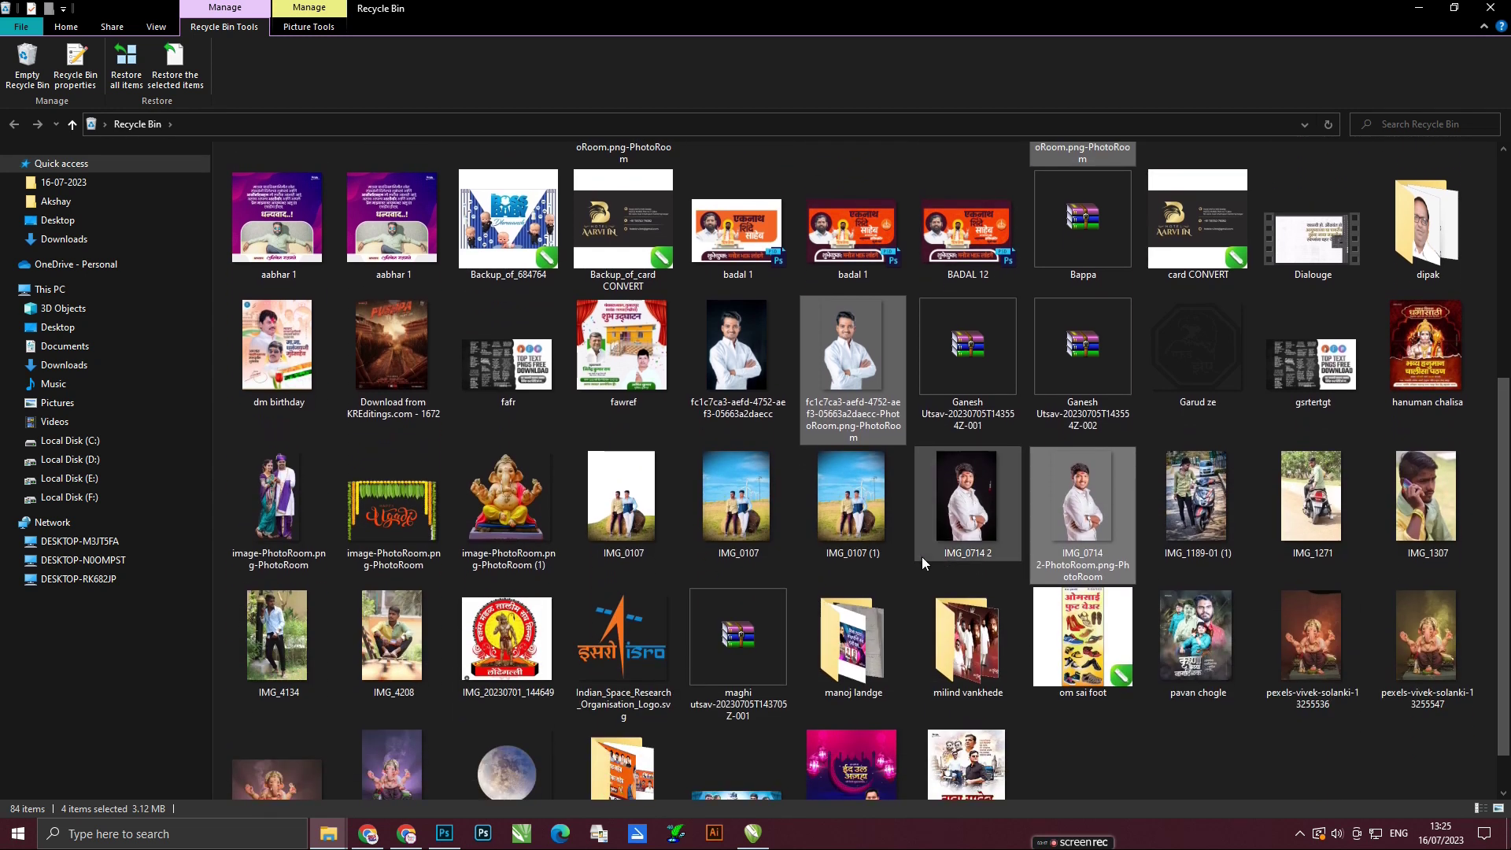
{"action": "right_click", "coordinate": [1092, 502]}
{"action": "key", "text": "Escape"}
{"action": "left_click", "coordinate": [443, 833]}
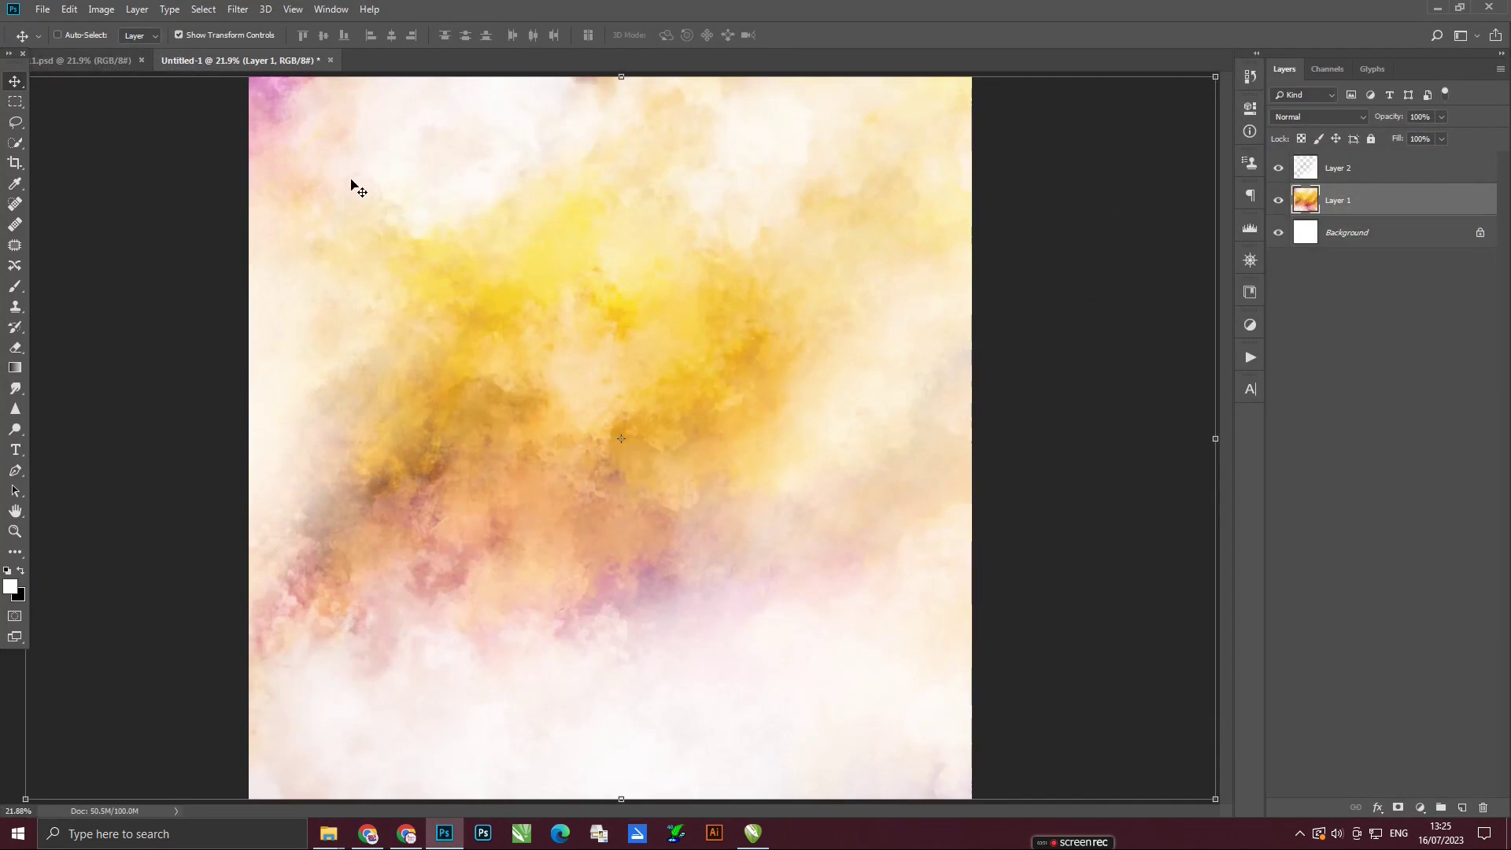
Drop the white-shirt portrait onto the poster, shrink it, and move it up.
{"action": "left_click", "coordinate": [277, 773]}
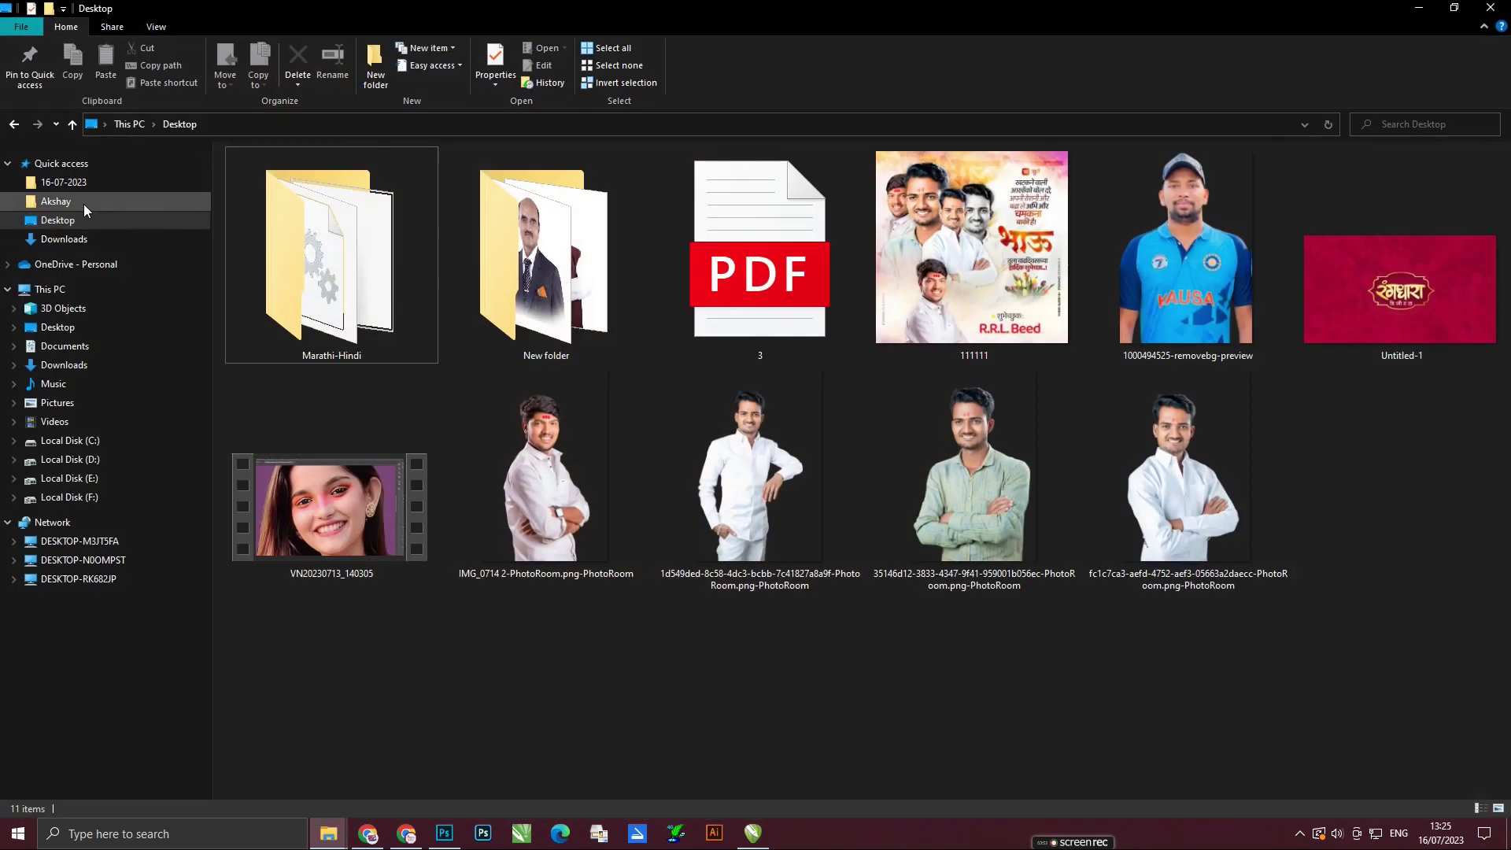
{"action": "left_click", "coordinate": [84, 202]}
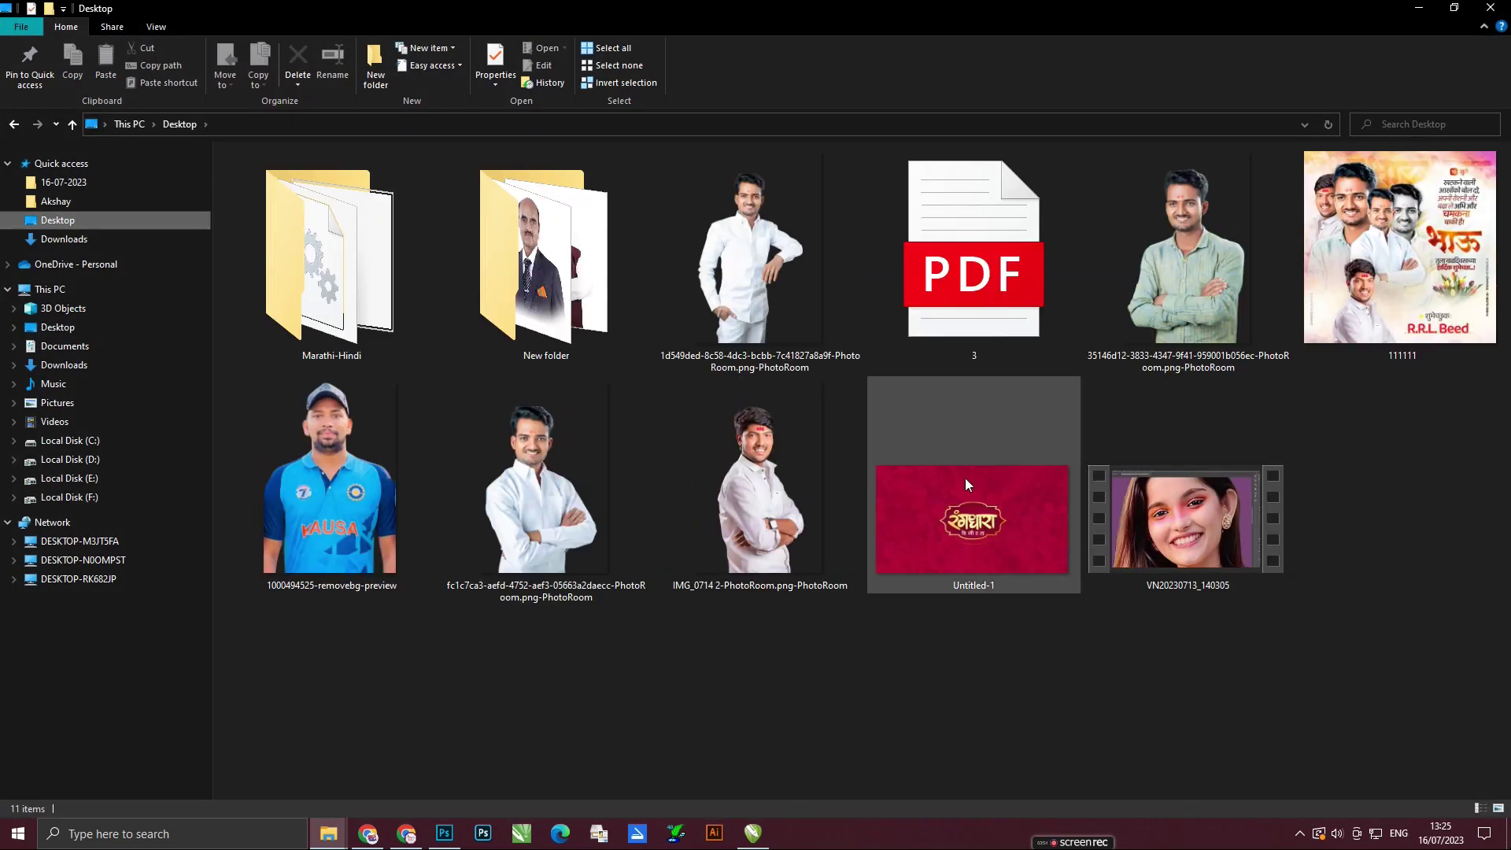
{"action": "left_click", "coordinate": [536, 441]}
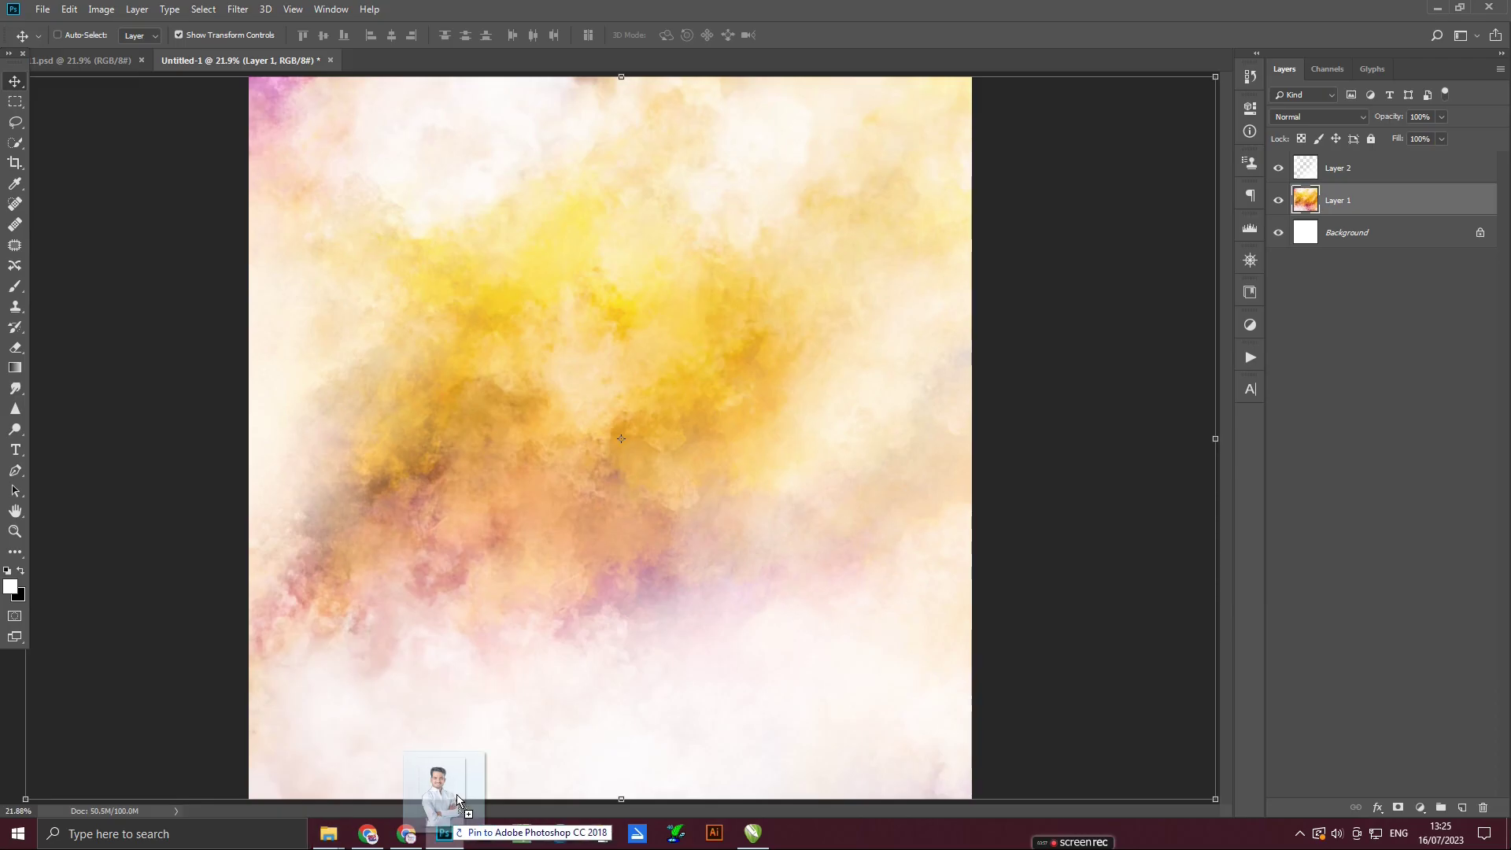
{"action": "mouse_move", "coordinate": [536, 440]}
{"action": "left_mouse_down"}
{"action": "mouse_move", "coordinate": [681, 409]}
{"action": "mouse_move", "coordinate": [753, 422]}
{"action": "left_mouse_up"}
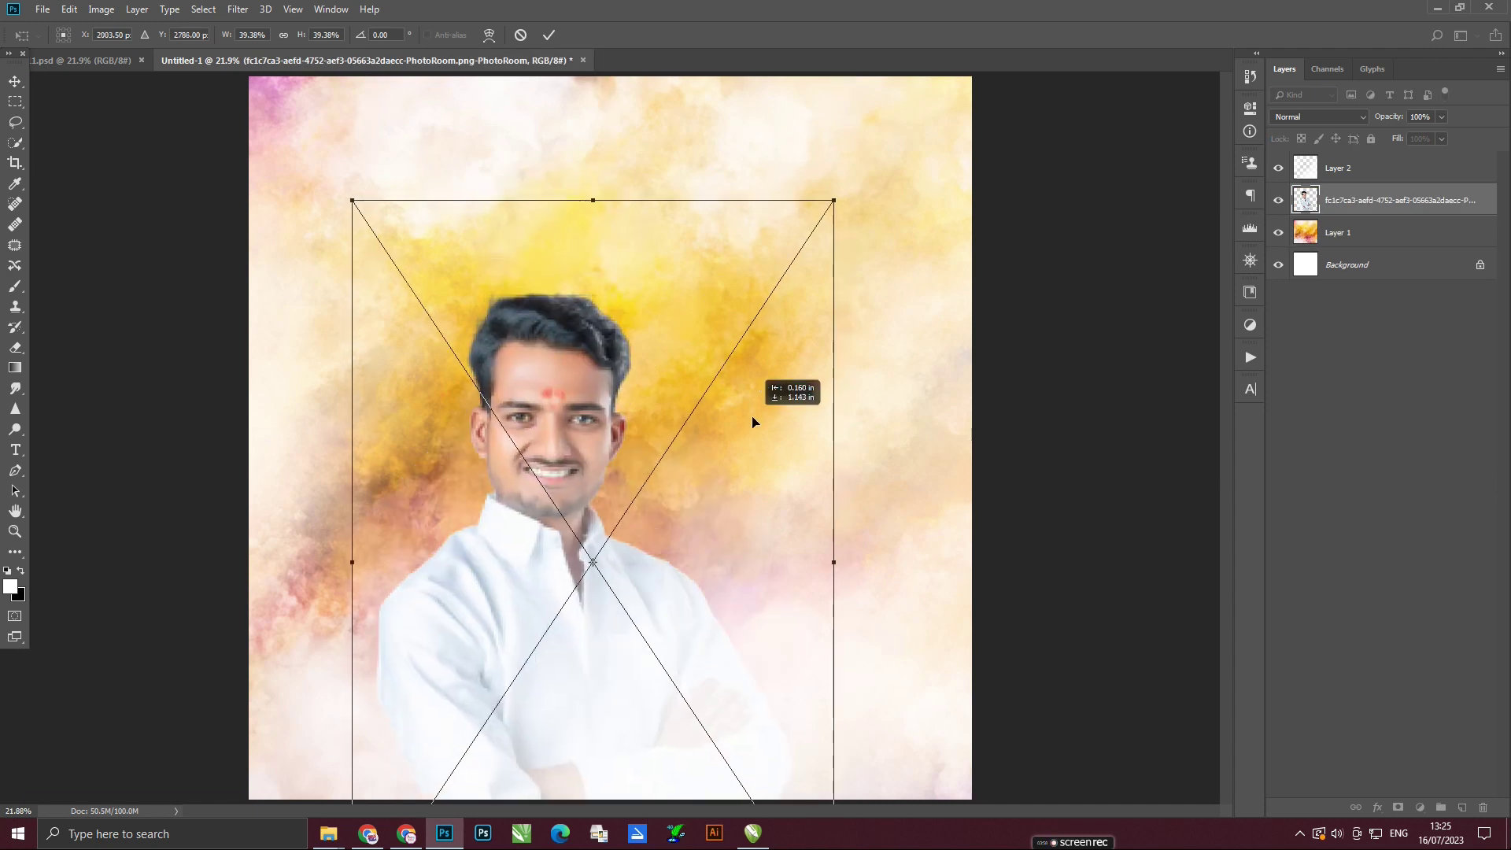
{"action": "left_click_drag", "start_coordinate": [833, 199], "coordinate": [756, 315]}
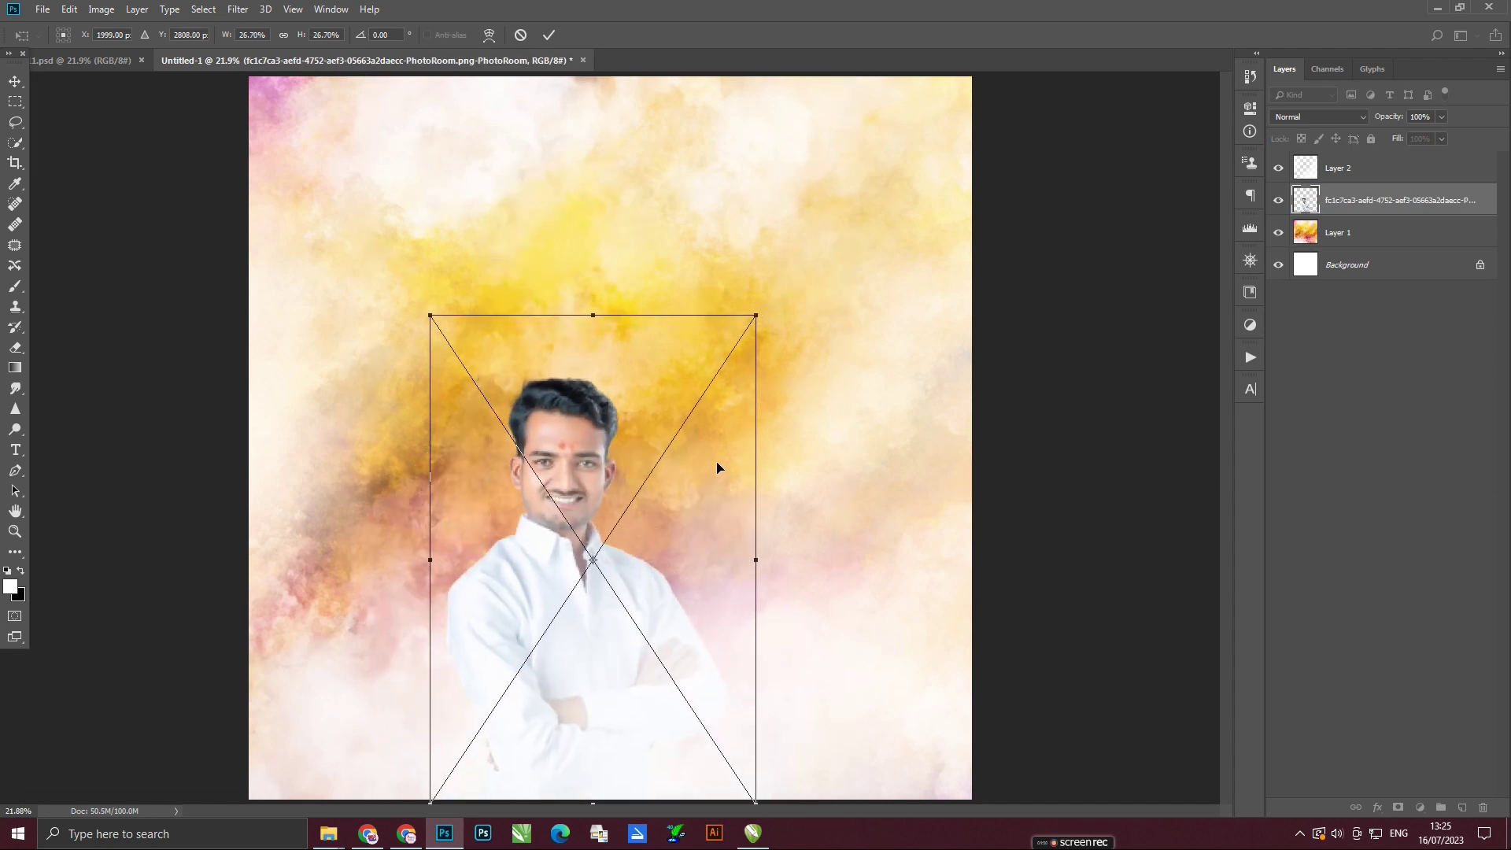
{"action": "key", "text": "Return"}
{"action": "left_click_drag", "start_coordinate": [674, 580], "coordinate": [665, 422]}
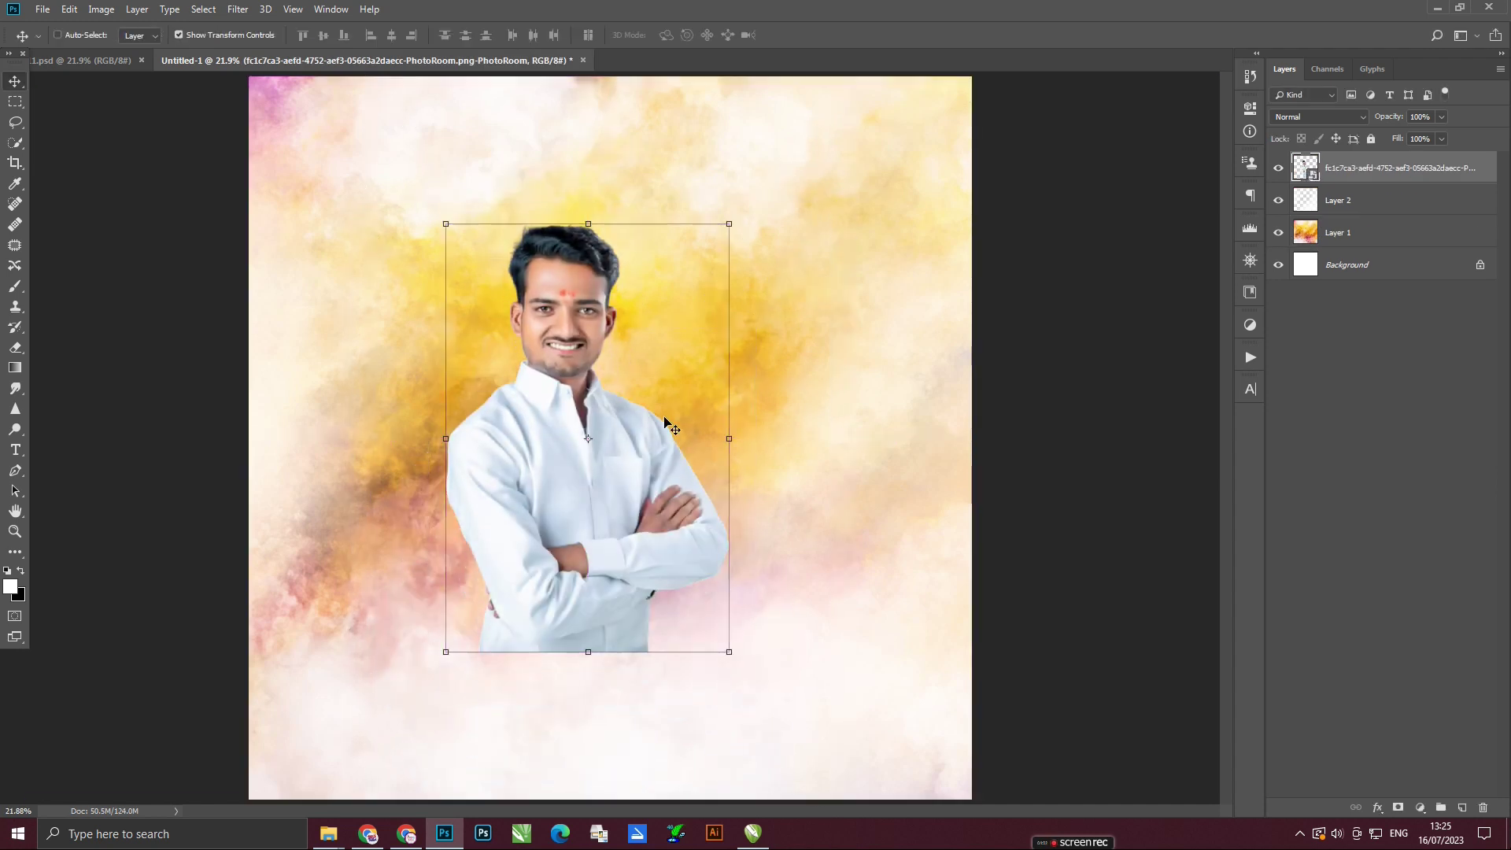
Erase the shirt's lower edges into the clouds, then bring in the green-shirt portrait.
{"action": "key", "text": "e"}
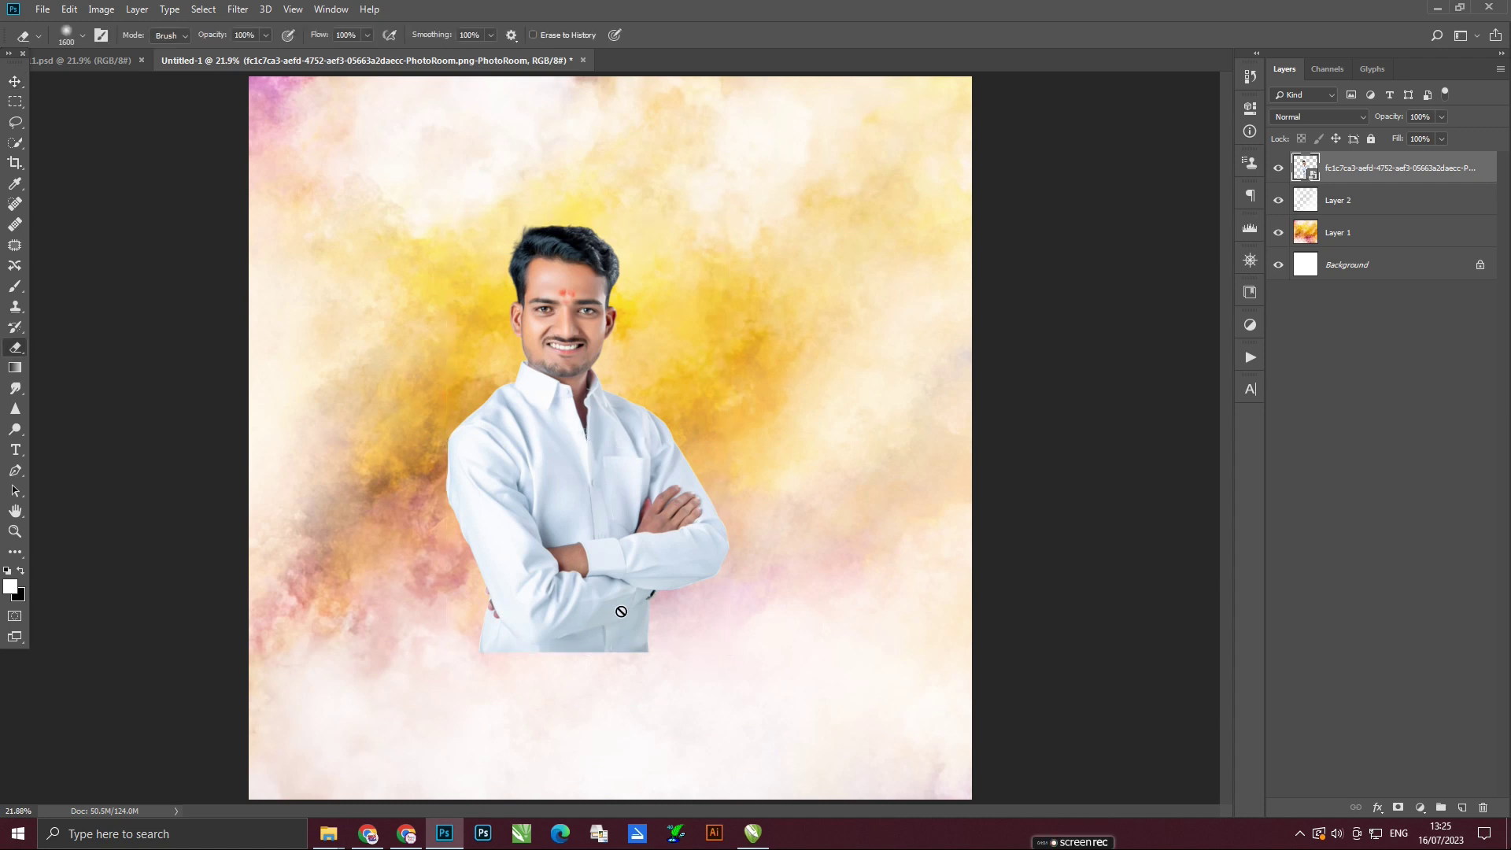
{"action": "left_click", "coordinate": [621, 612]}
{"action": "left_click", "coordinate": [725, 322]}
{"action": "left_click_drag", "start_coordinate": [622, 622], "coordinate": [551, 630]}
{"action": "left_click_drag", "start_coordinate": [415, 639], "coordinate": [322, 708]}
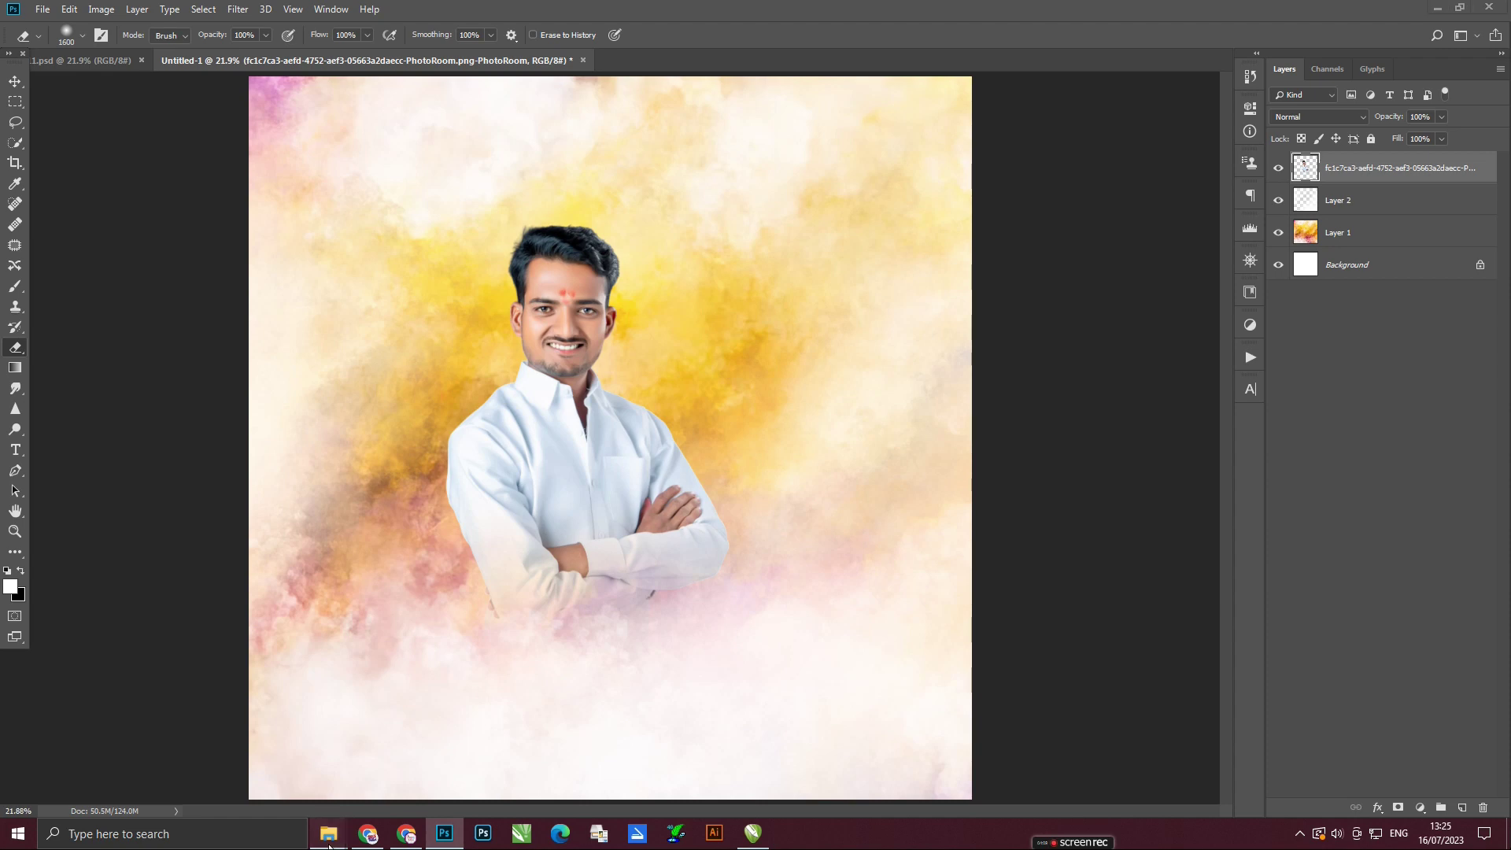
{"action": "left_click", "coordinate": [334, 728]}
{"action": "mouse_move", "coordinate": [1188, 260]}
{"action": "left_mouse_down"}
{"action": "mouse_move", "coordinate": [441, 841]}
{"action": "mouse_move", "coordinate": [776, 405]}
{"action": "left_mouse_up"}
Commit the placed 35146d12 green-shirt portrait and shift it right and up.
{"action": "key", "text": "Return"}
{"action": "key", "text": "e"}
{"action": "left_click", "coordinate": [617, 432]}
{"action": "left_click", "coordinate": [797, 322]}
{"action": "key", "text": "v"}
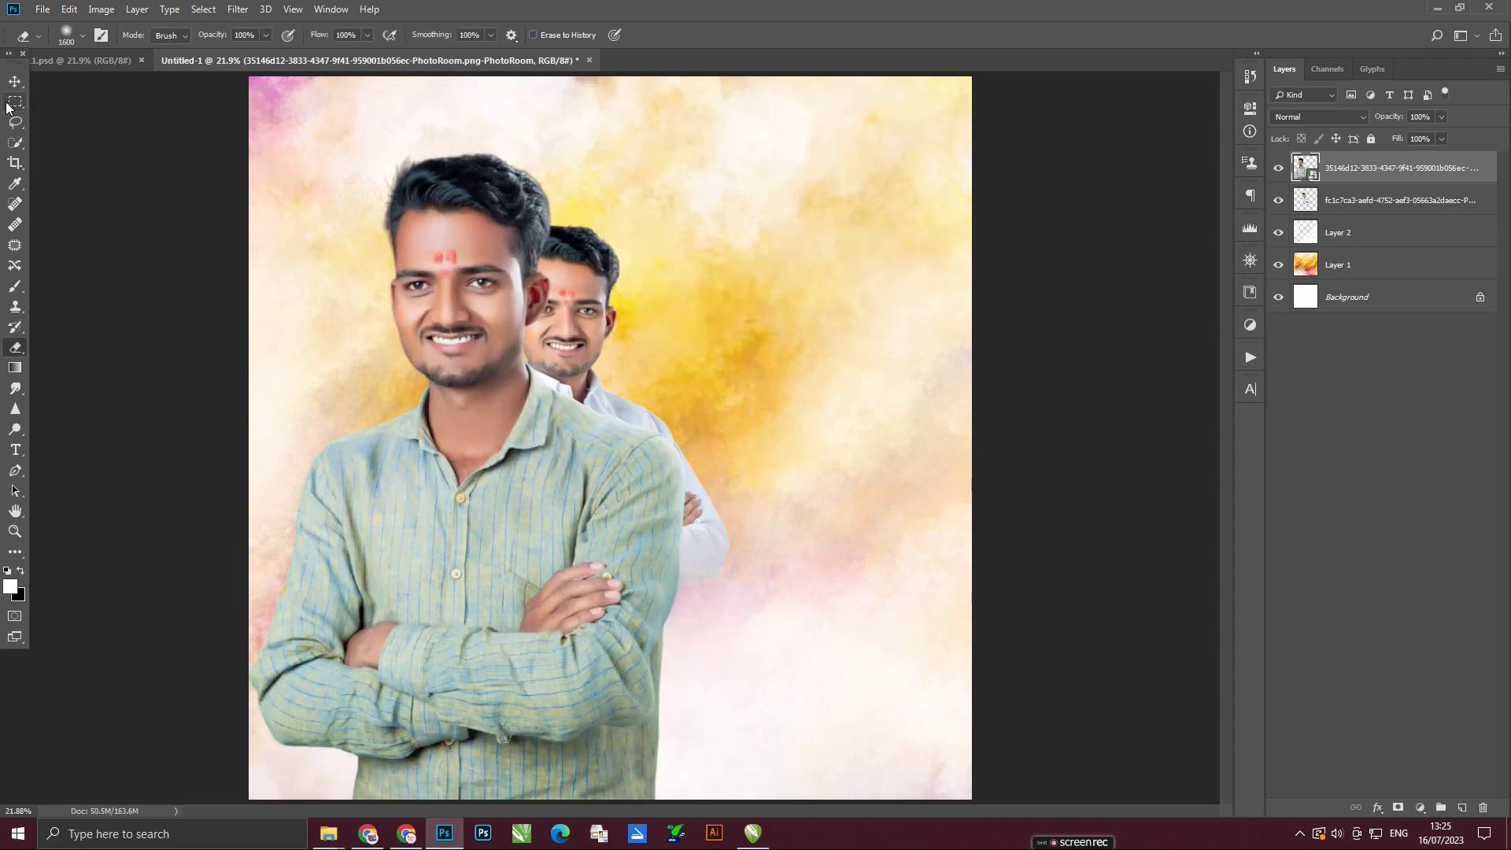
{"action": "left_click_drag", "start_coordinate": [531, 380], "coordinate": [553, 418]}
Rasterize the green-shirt layer and erase its lower body and crossed arms.
{"action": "key", "text": "e"}
{"action": "left_click", "coordinate": [668, 624]}
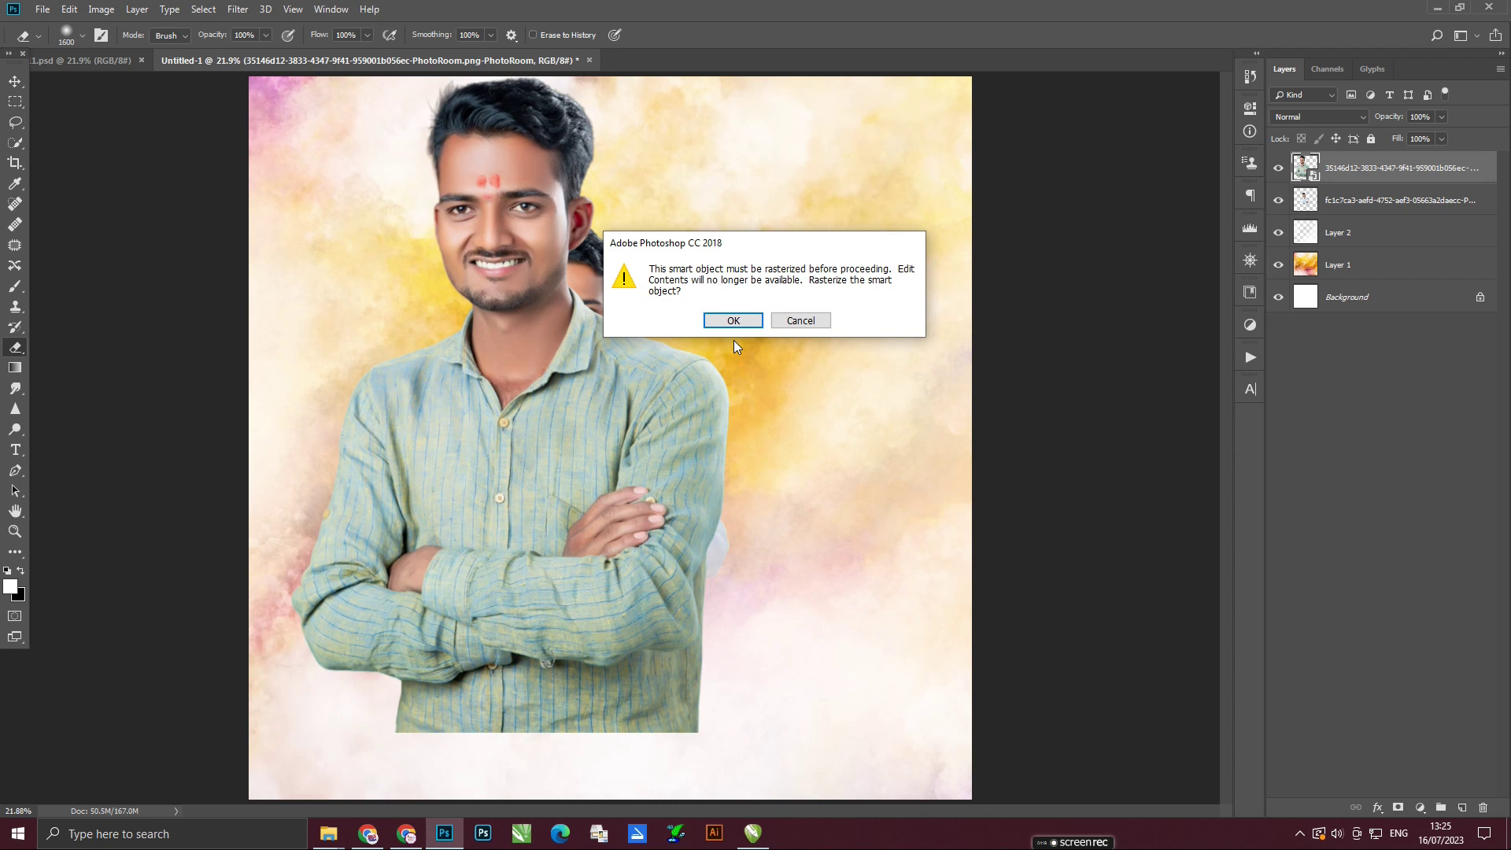
{"action": "left_click", "coordinate": [732, 320]}
{"action": "left_click_drag", "start_coordinate": [693, 513], "coordinate": [668, 598]}
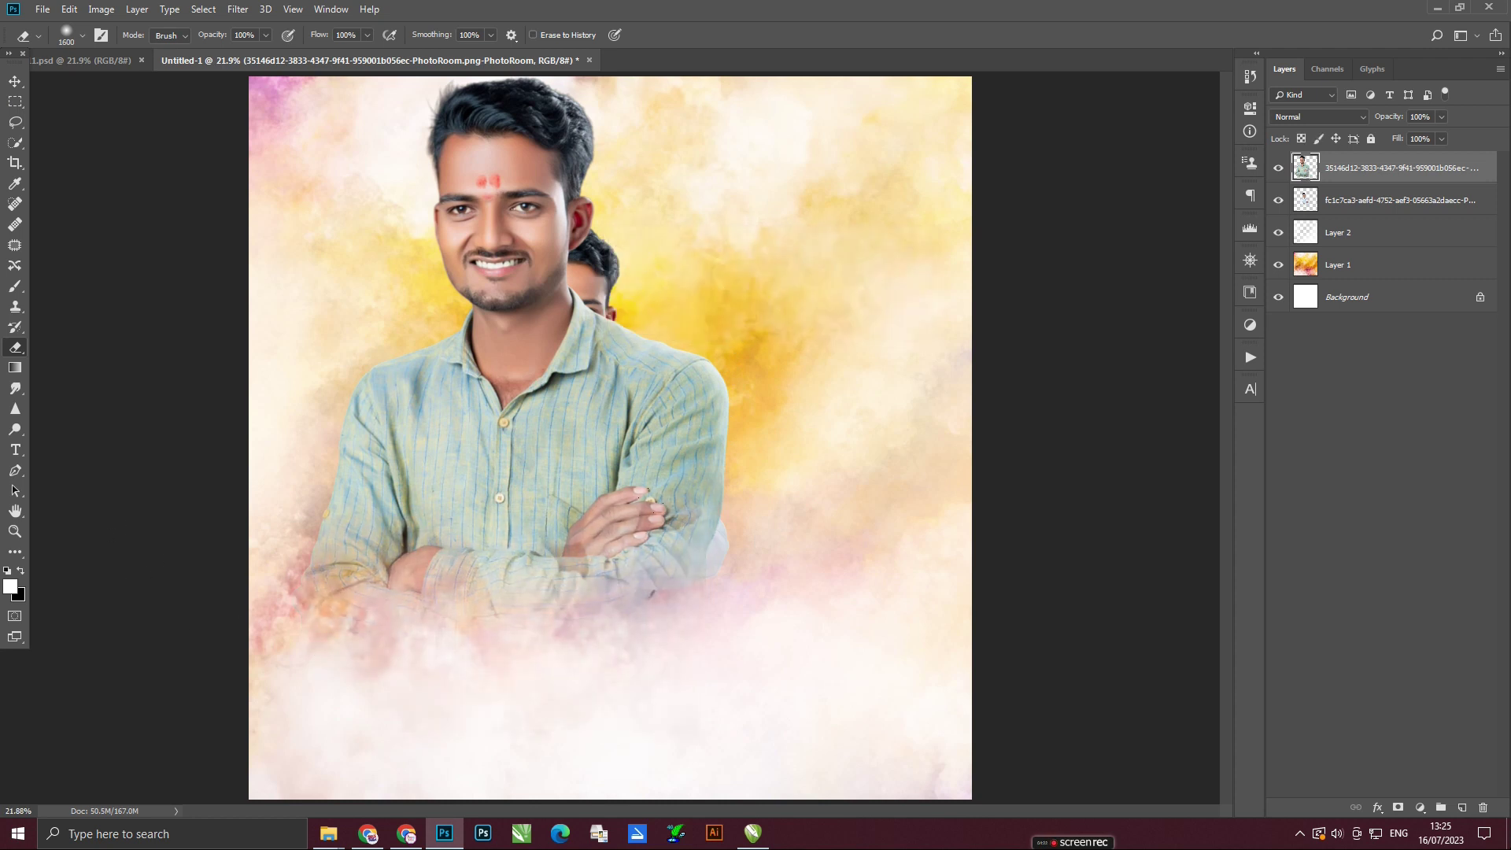
{"action": "left_click_drag", "start_coordinate": [614, 544], "coordinate": [394, 563]}
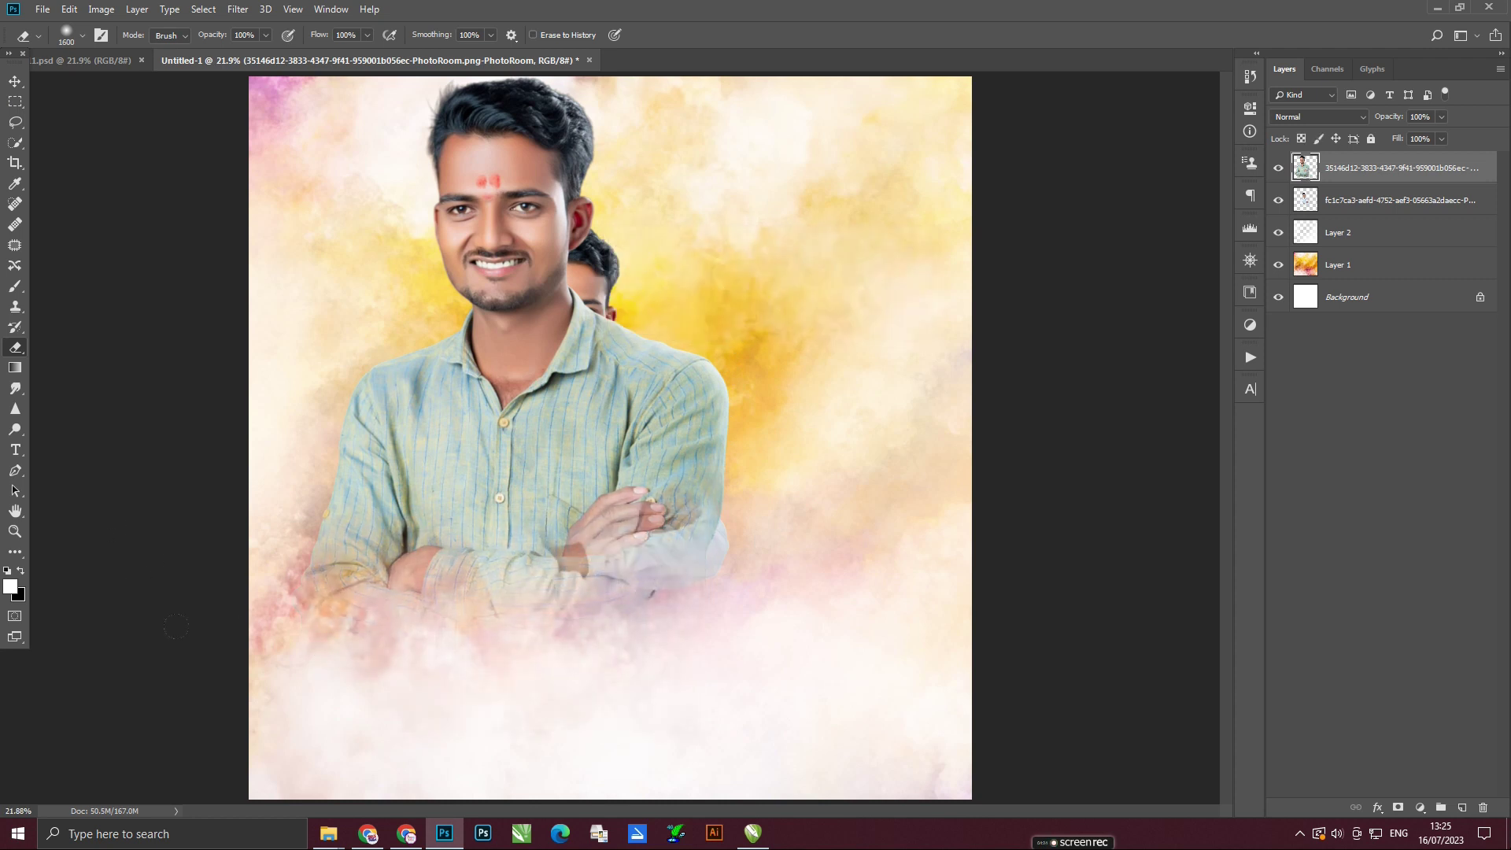
Send the green-shirt man behind the white-shirt man, shift him down-left, and fade both shirts into clouds.
{"action": "left_click", "coordinate": [16, 83]}
{"action": "key", "text": "ctrl+bracketleft"}
{"action": "left_click", "coordinate": [57, 35]}
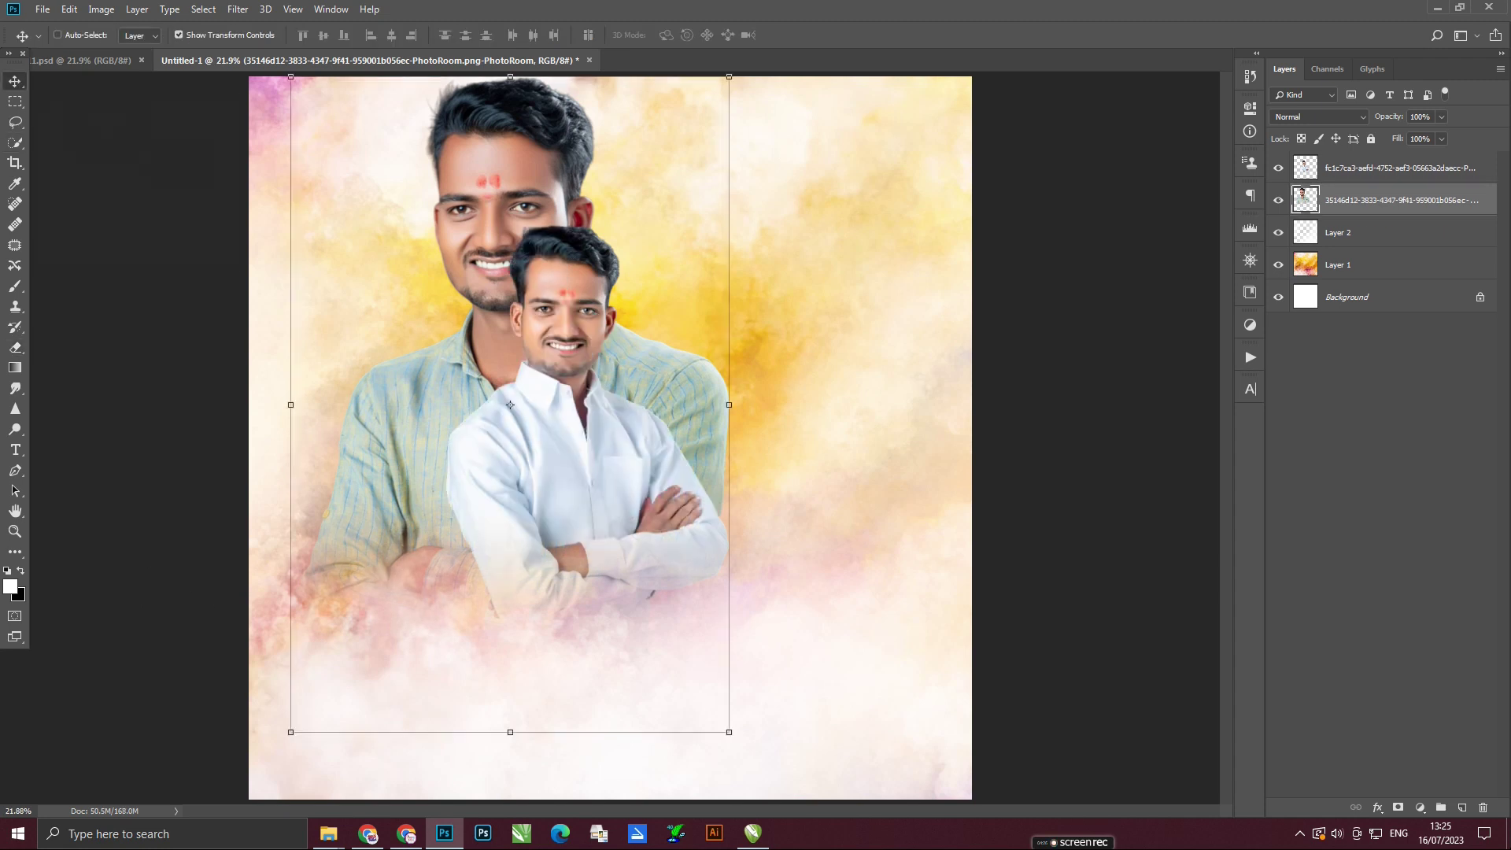
{"action": "left_click_drag", "start_coordinate": [541, 229], "coordinate": [503, 280]}
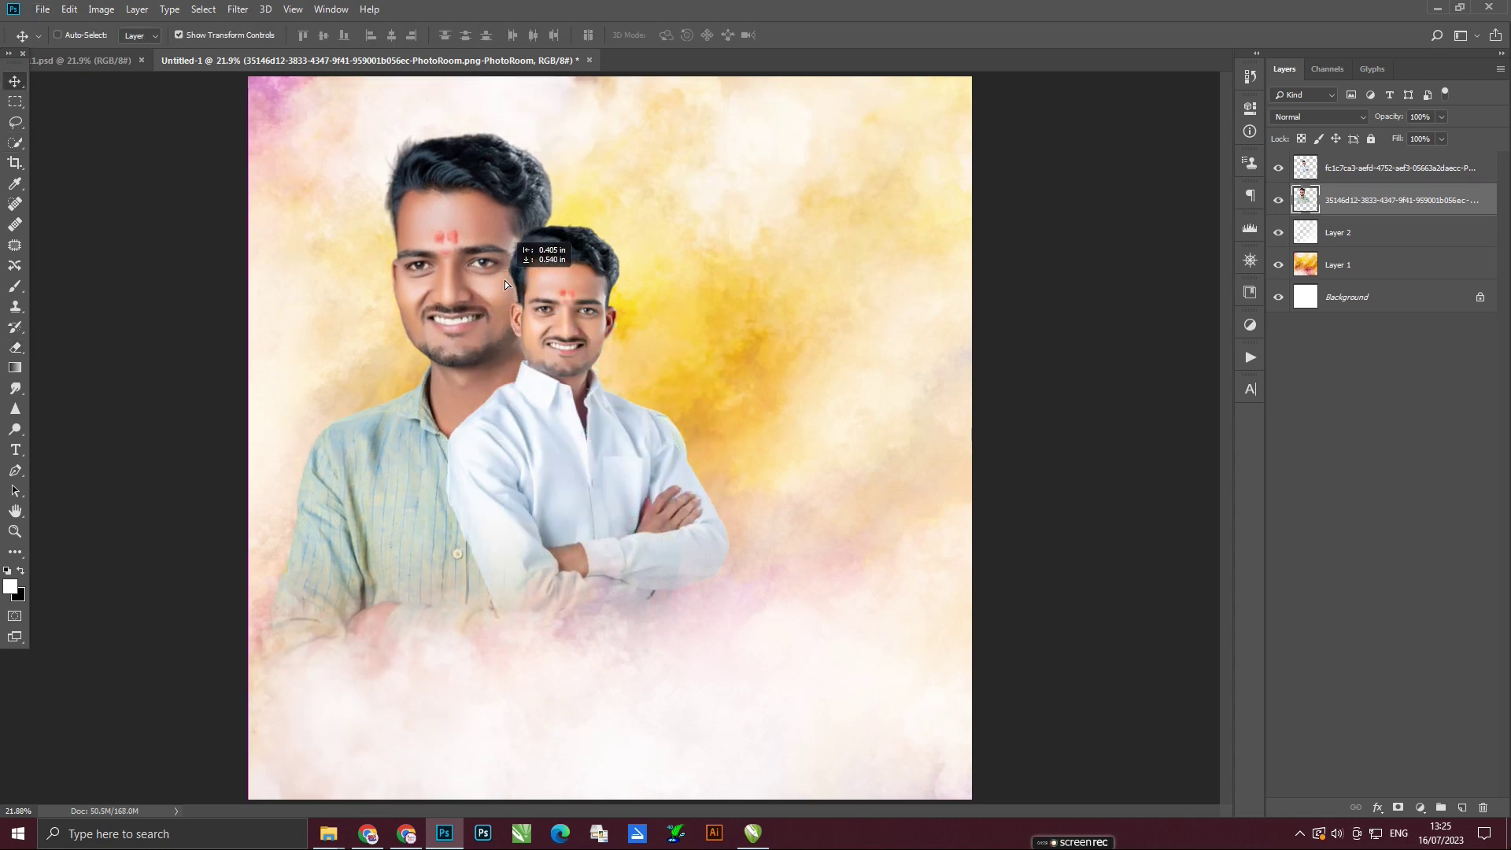
{"action": "key", "text": "e"}
{"action": "left_click_drag", "start_coordinate": [535, 591], "coordinate": [354, 610]}
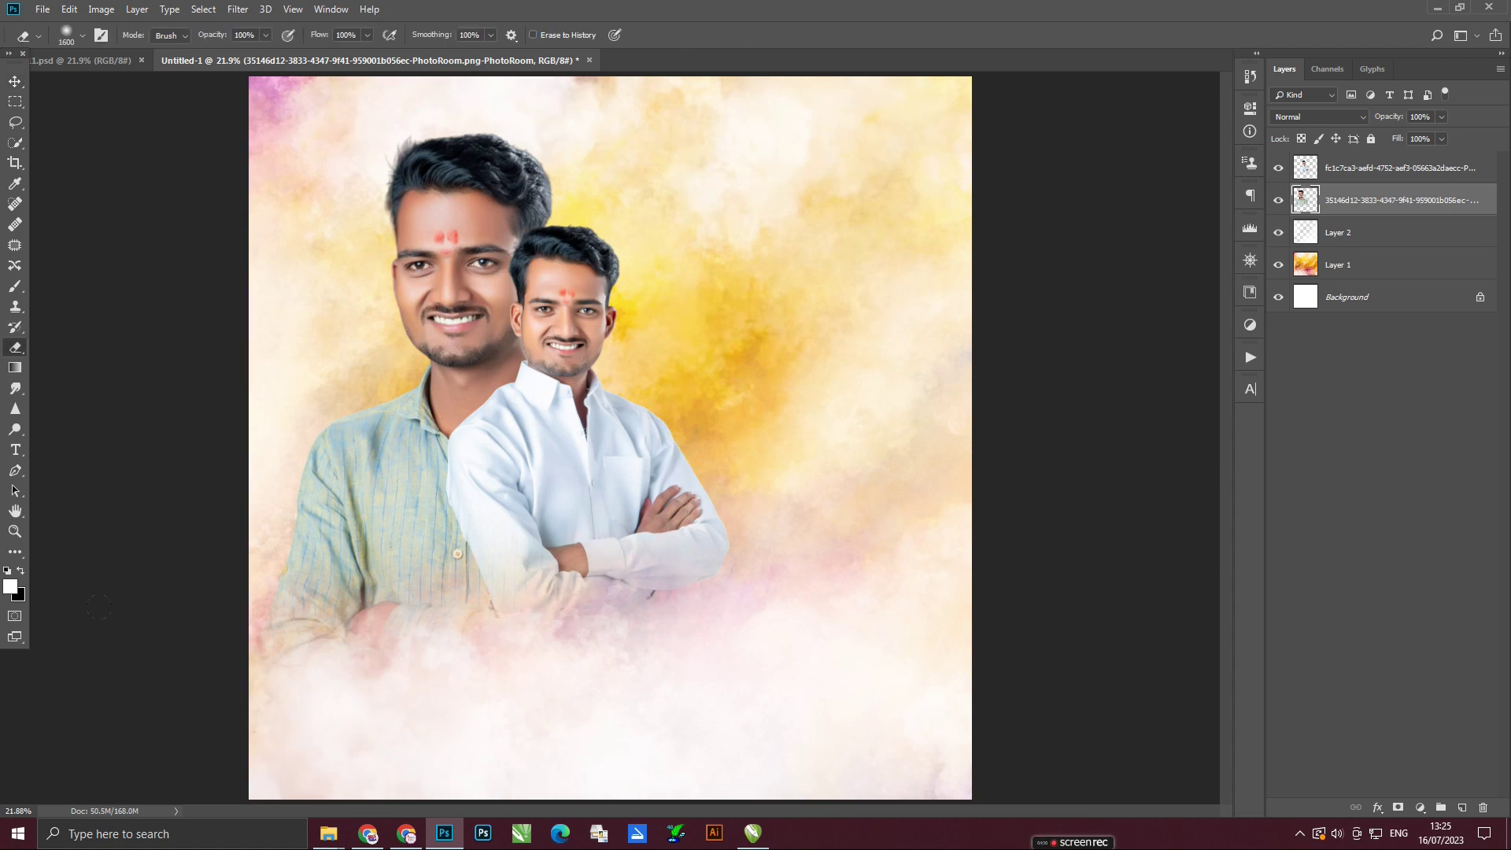
{"action": "left_click", "coordinate": [13, 79]}
{"action": "mouse_move", "coordinate": [328, 834]}
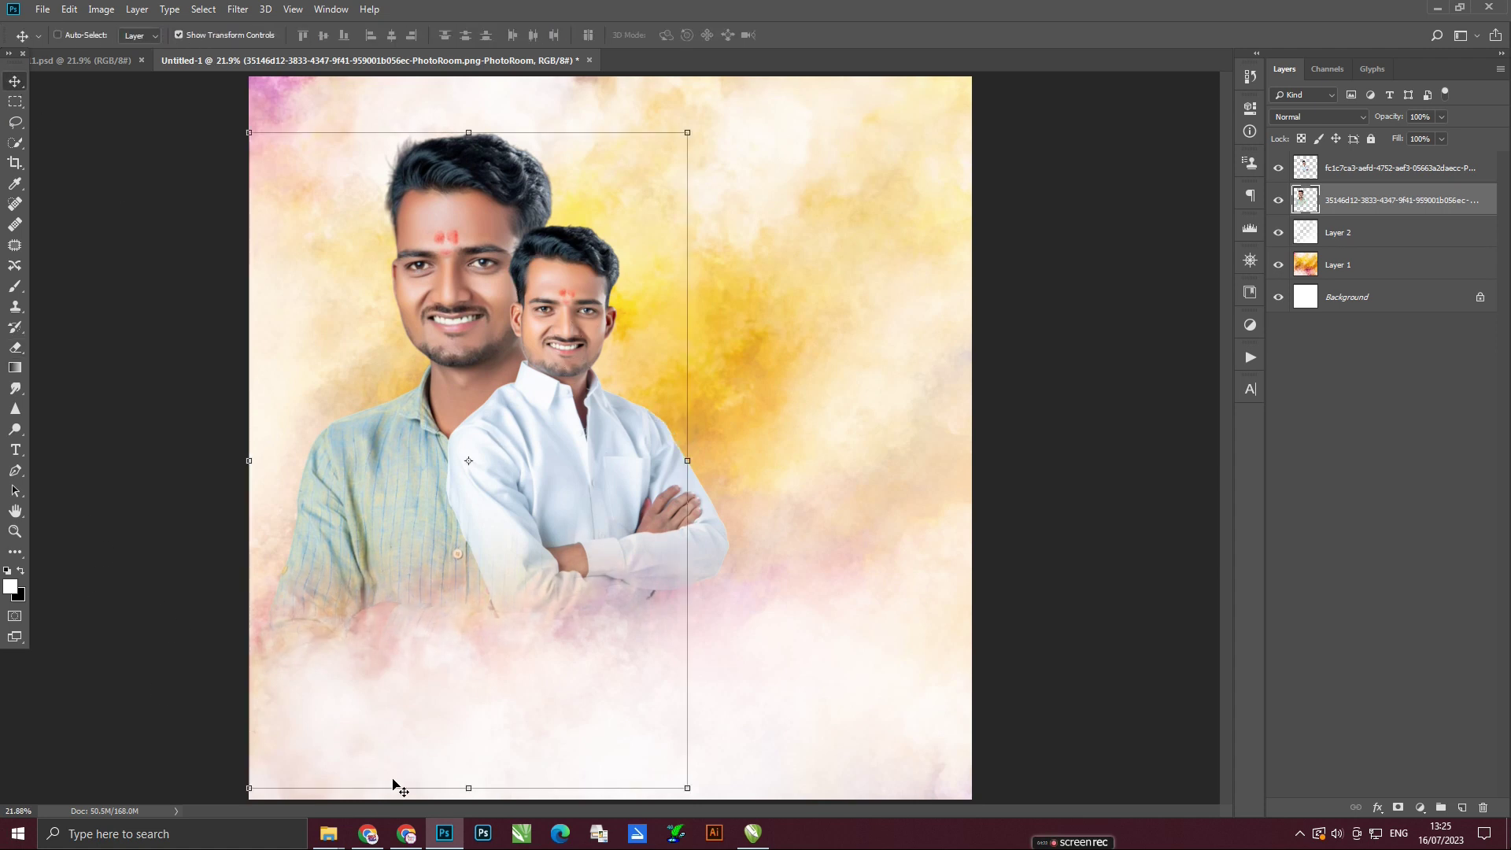
Place the 1d549ded portrait on the right, tilted -2°, and nudge it down slightly.
{"action": "left_click", "coordinate": [244, 756]}
{"action": "mouse_move", "coordinate": [757, 248]}
{"action": "left_mouse_down"}
{"action": "mouse_move", "coordinate": [447, 844]}
{"action": "mouse_move", "coordinate": [614, 433]}
{"action": "left_mouse_up"}
{"action": "mouse_move", "coordinate": [787, 410]}
{"action": "left_mouse_down"}
{"action": "mouse_move", "coordinate": [887, 425]}
{"action": "mouse_move", "coordinate": [978, 394]}
{"action": "left_mouse_up"}
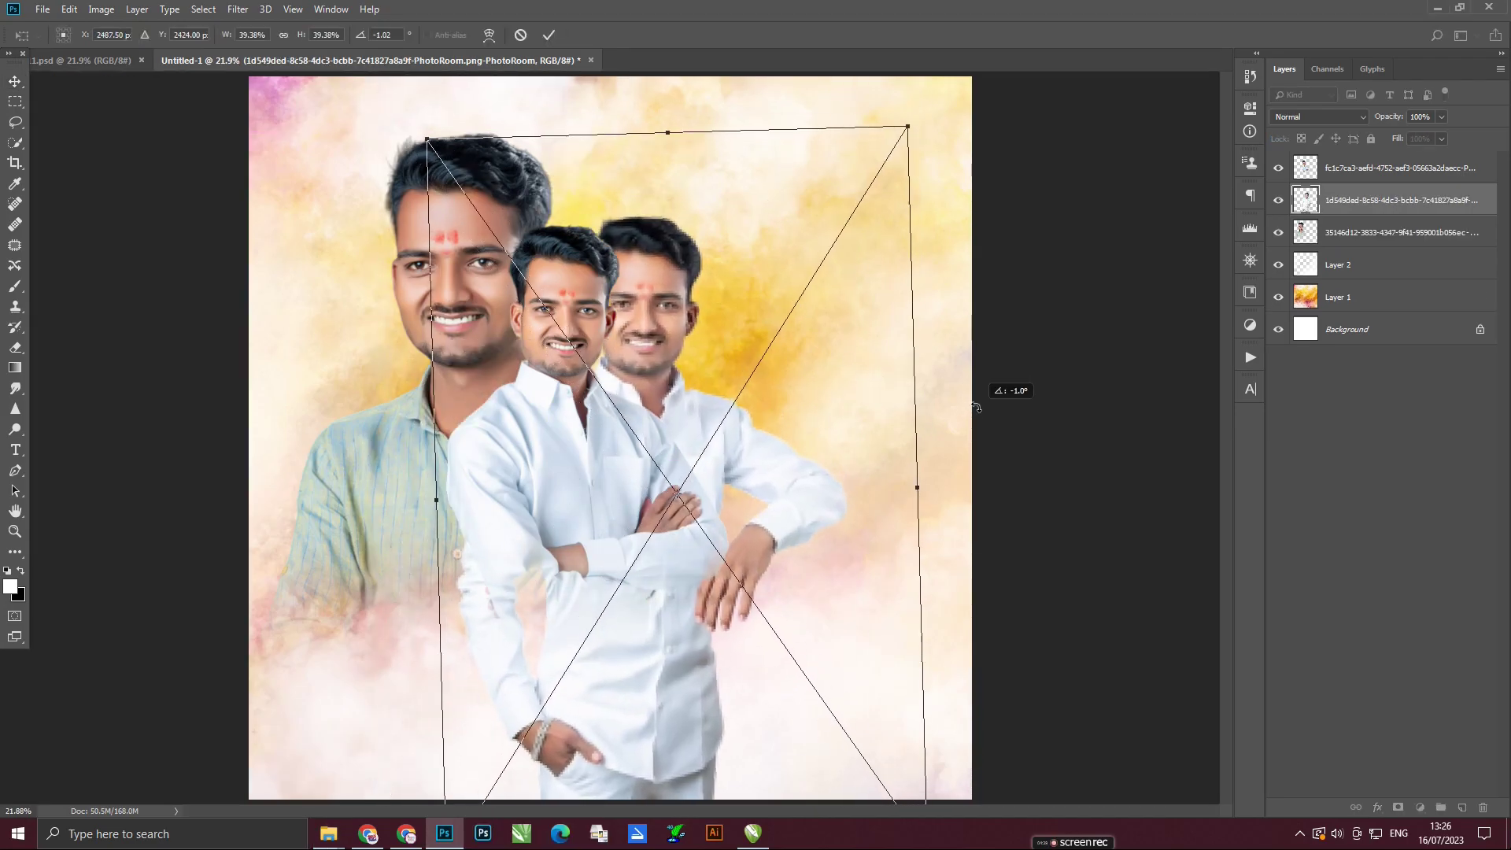
{"action": "left_click_drag", "start_coordinate": [884, 418], "coordinate": [809, 415]}
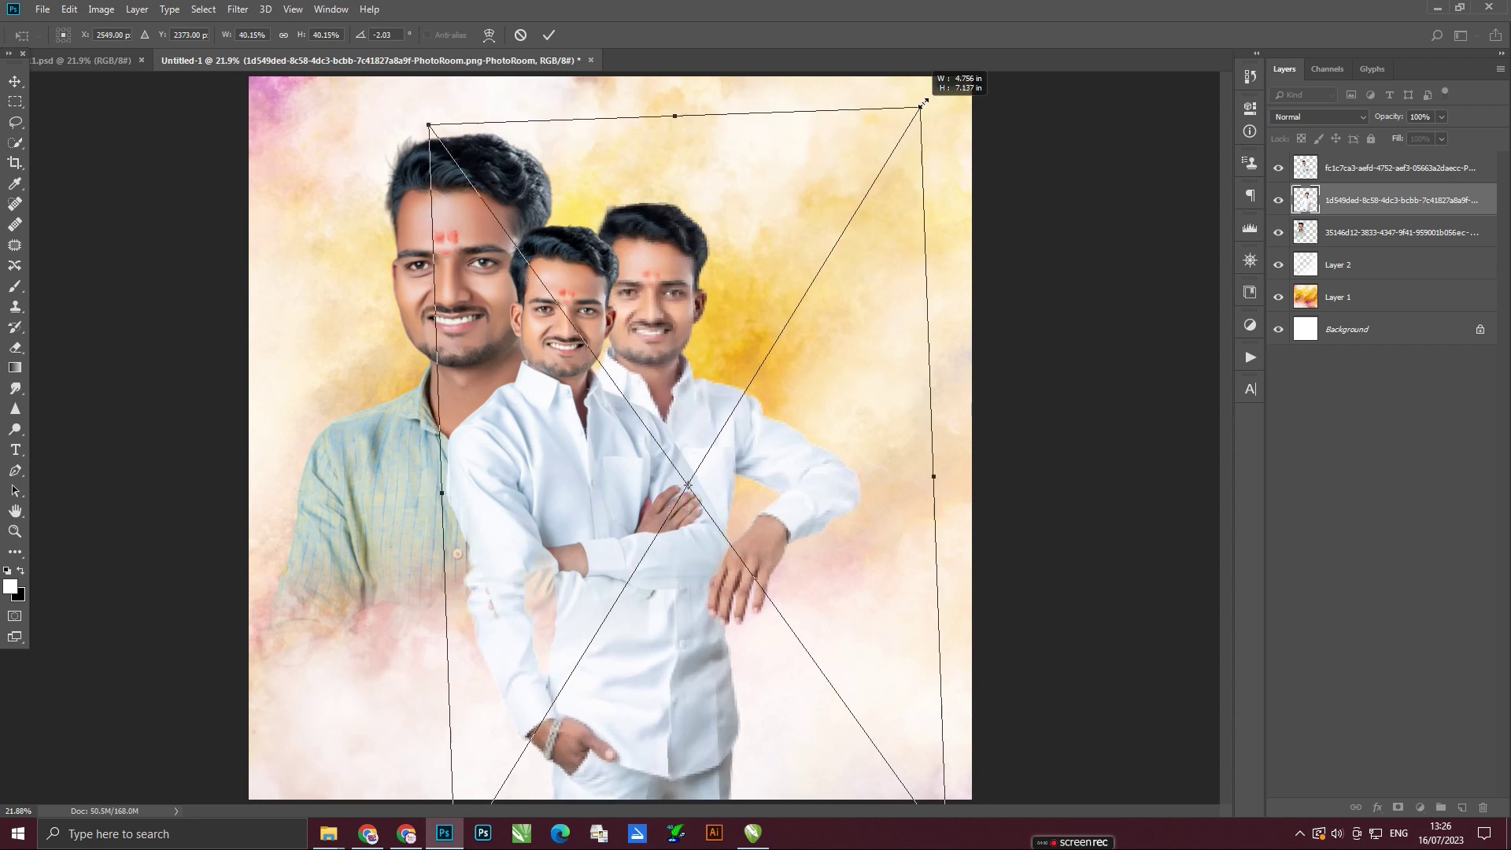
{"action": "key", "text": "Return"}
{"action": "left_click_drag", "start_coordinate": [771, 352], "coordinate": [772, 364]}
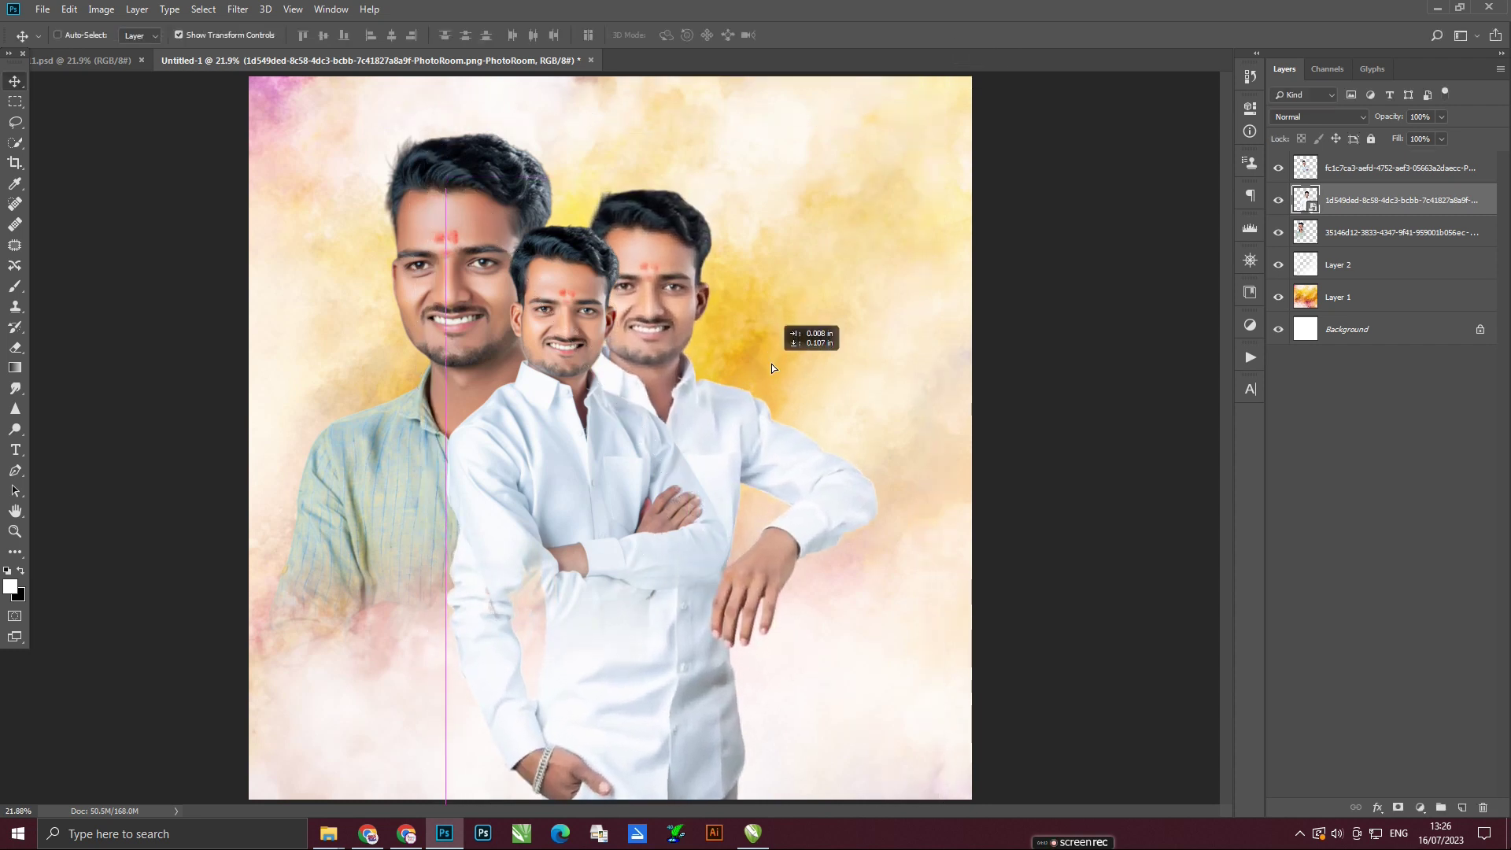
Copy the portrait's upper part to Layer 3 and delete the original layer.
{"action": "left_click", "coordinate": [15, 102]}
{"action": "left_click_drag", "start_coordinate": [463, 157], "coordinate": [904, 638]}
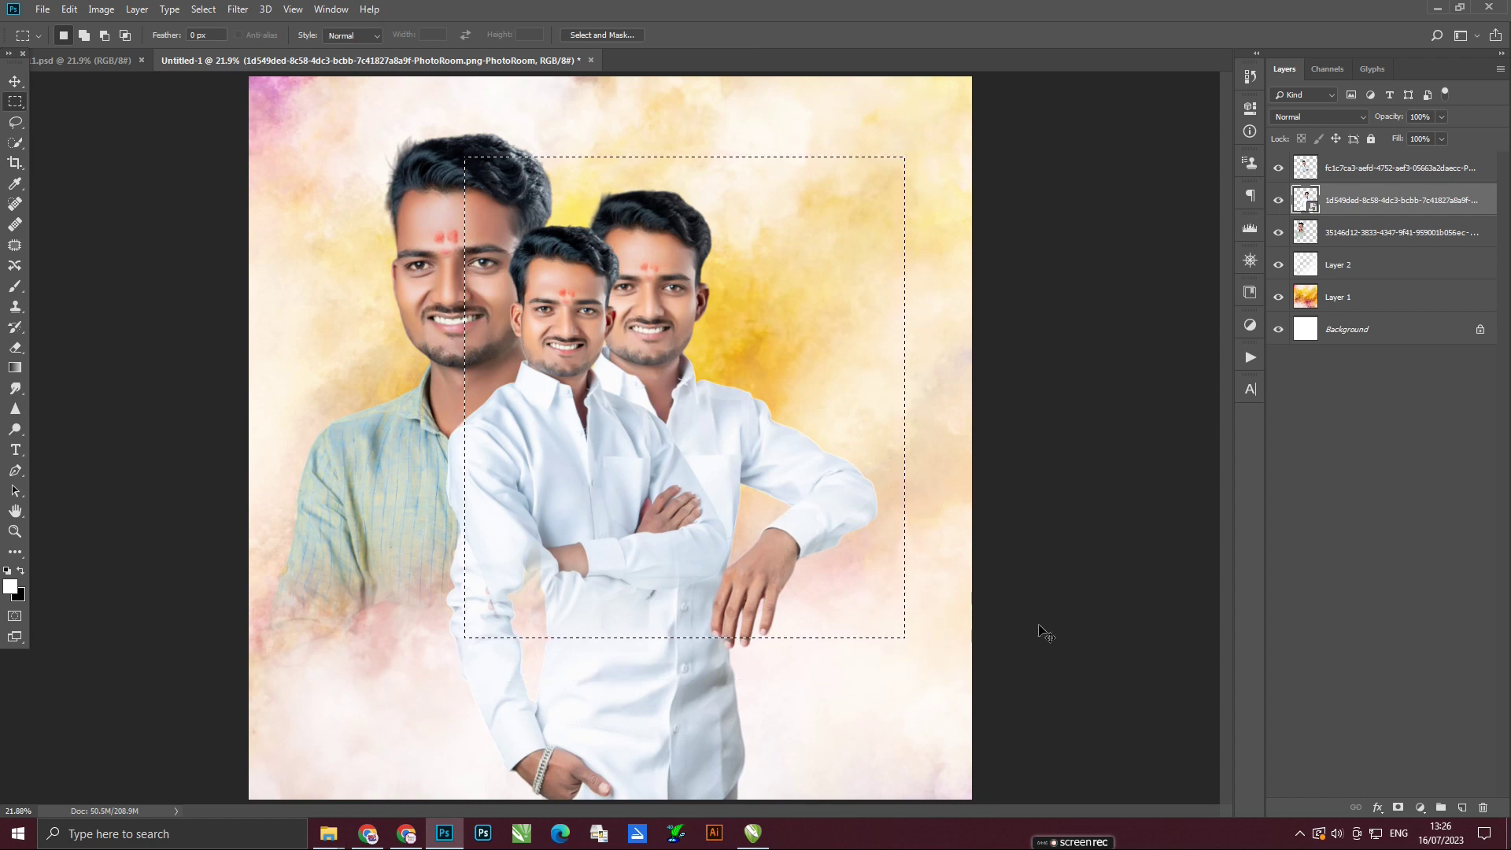
{"action": "key", "text": "ctrl+j"}
{"action": "left_click", "coordinate": [1391, 234]}
{"action": "key", "text": "Delete"}
{"action": "left_click", "coordinate": [1390, 207]}
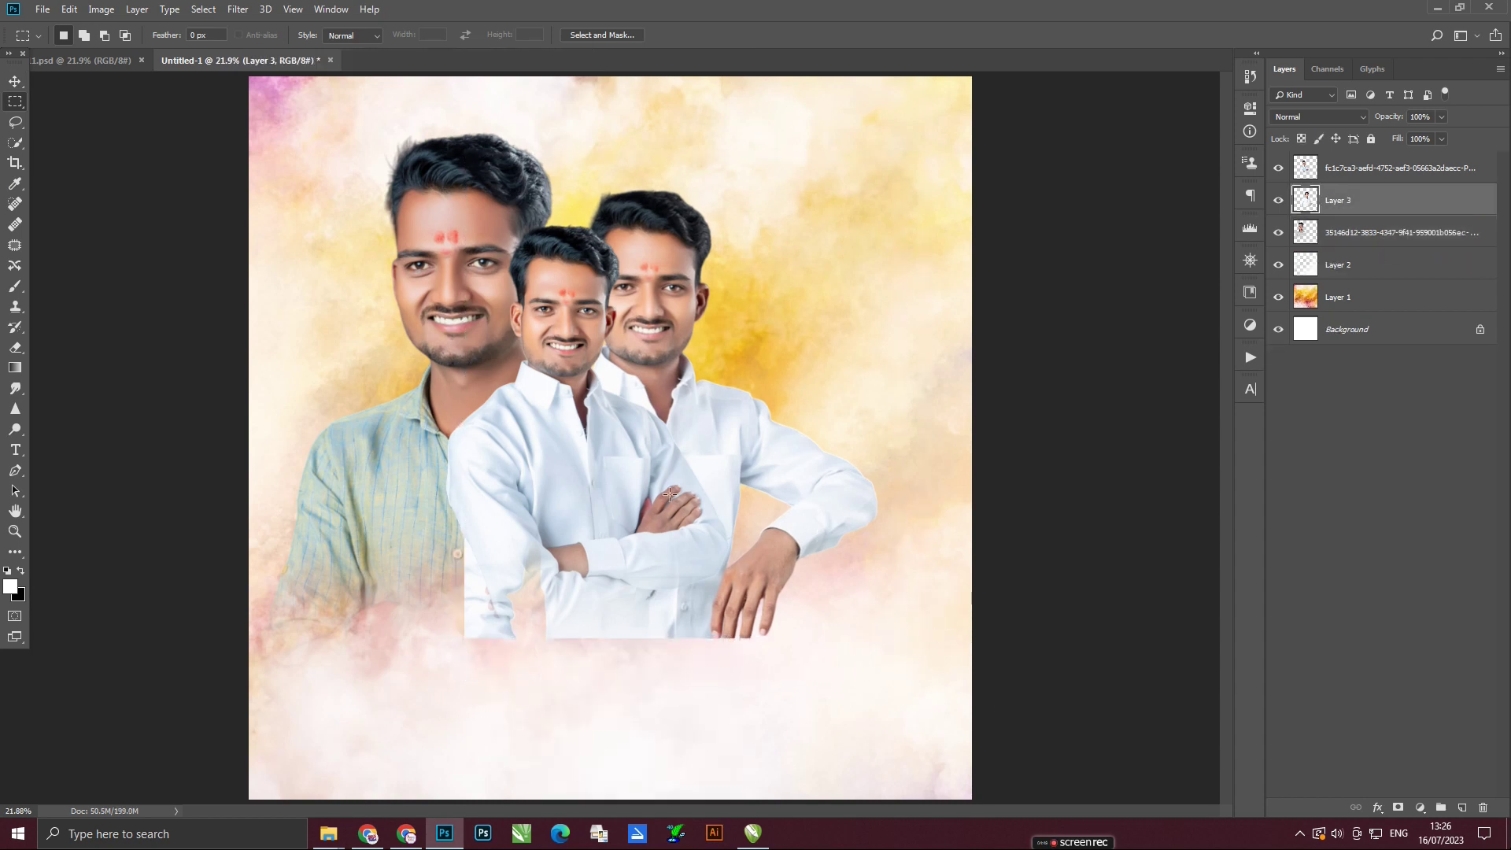
Erase the standing man's lower arm and hand and fade his lower shirt away.
{"action": "key", "text": "e"}
{"action": "left_click_drag", "start_coordinate": [717, 602], "coordinate": [566, 610]}
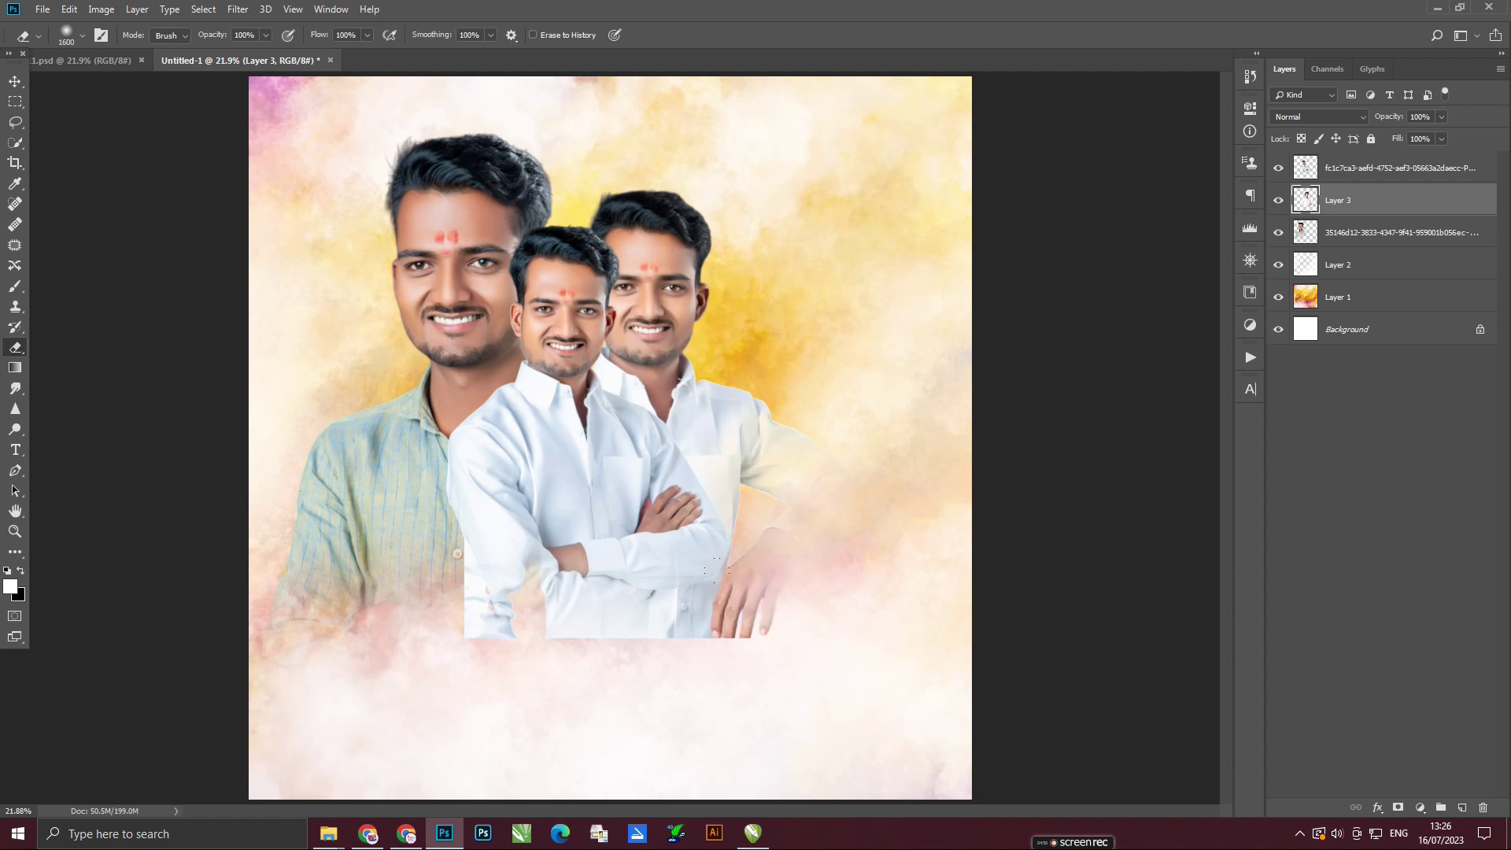
{"action": "left_click_drag", "start_coordinate": [296, 425], "coordinate": [338, 464]}
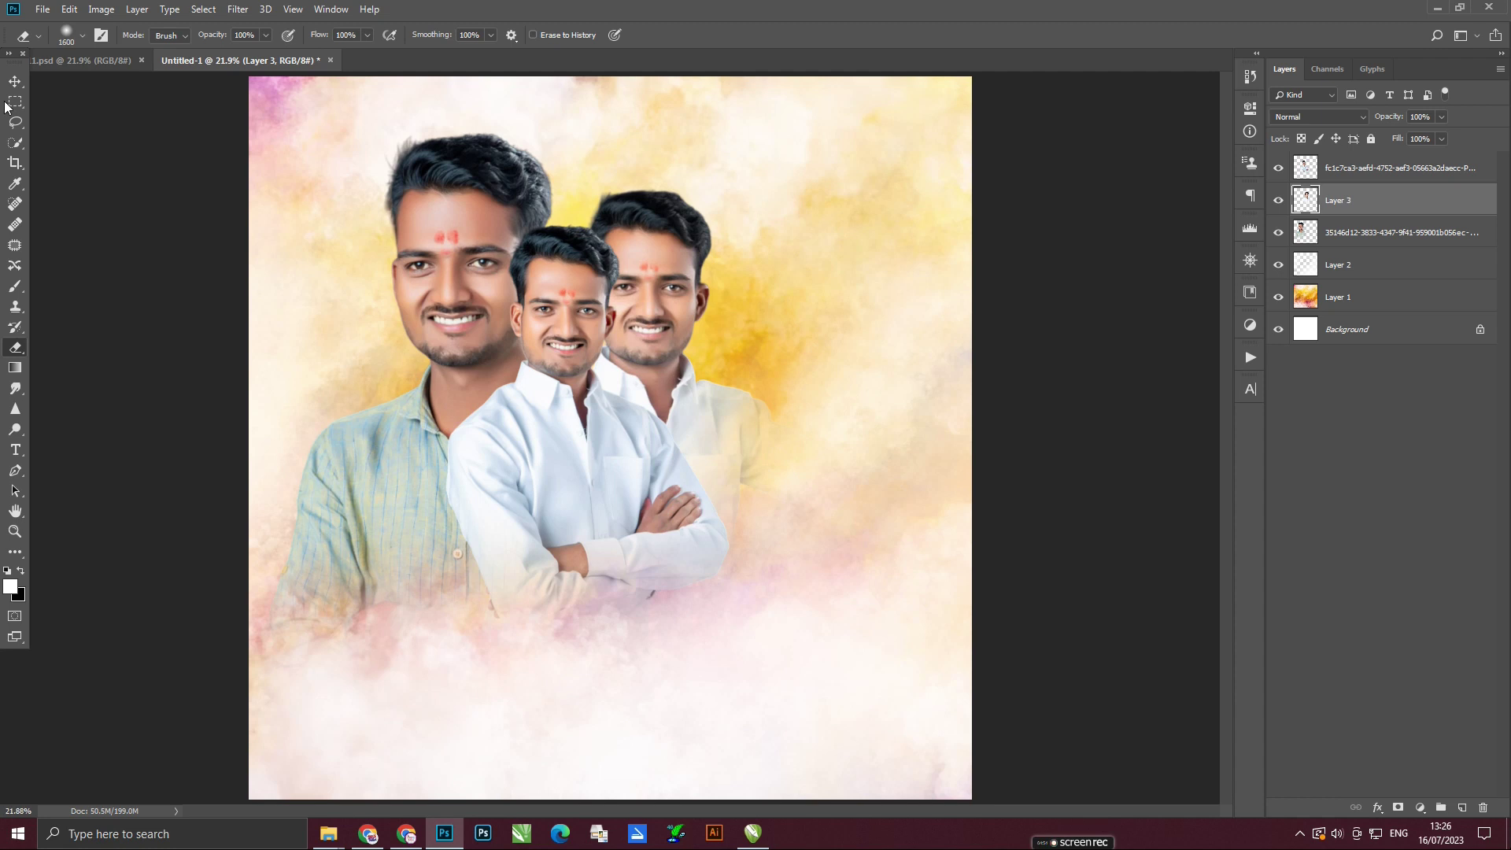
{"action": "key", "text": "v"}
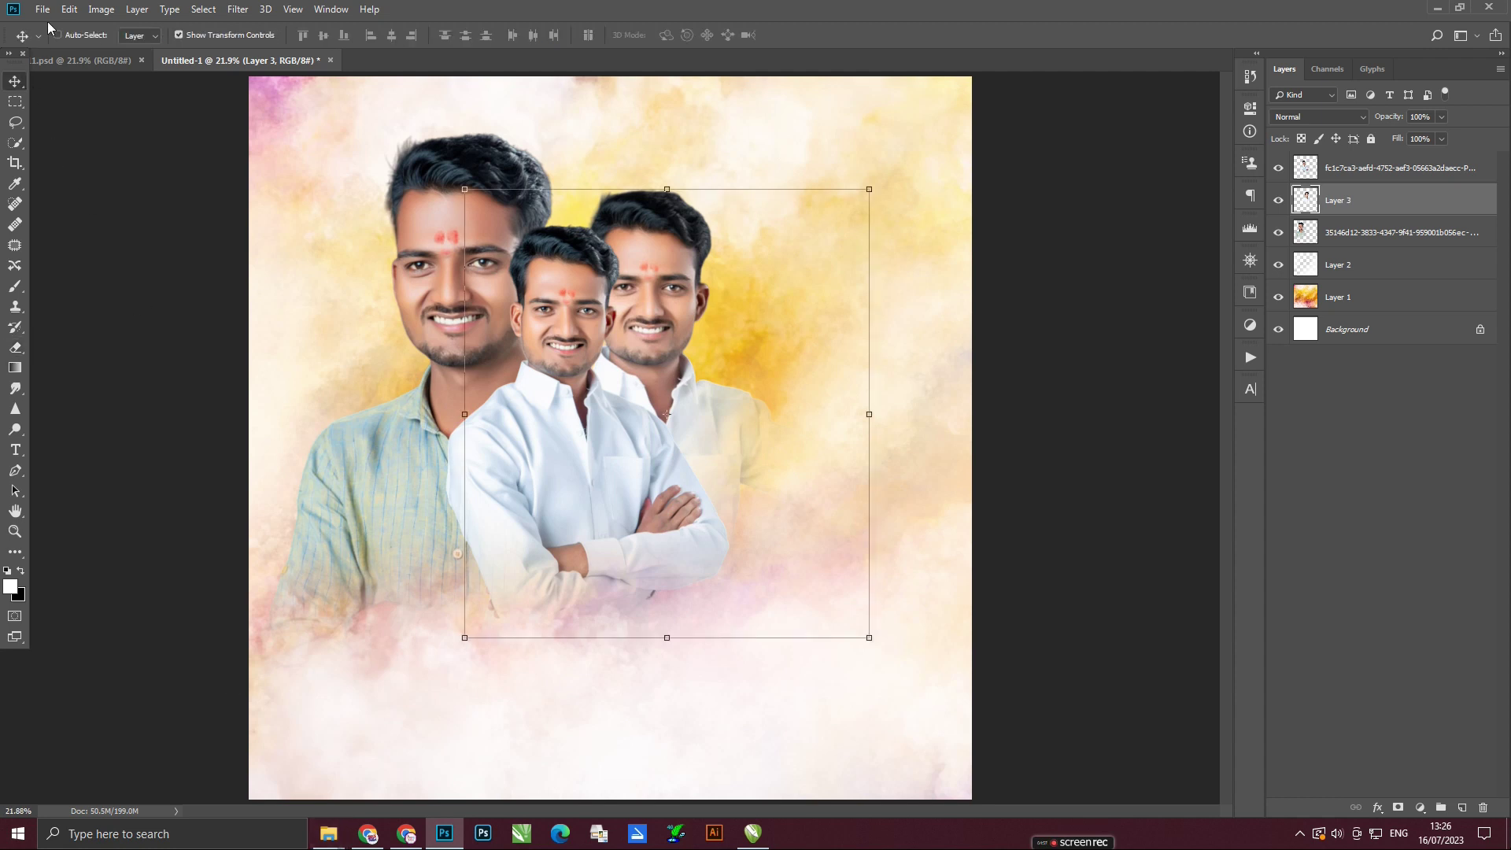
{"action": "mouse_move", "coordinate": [328, 834]}
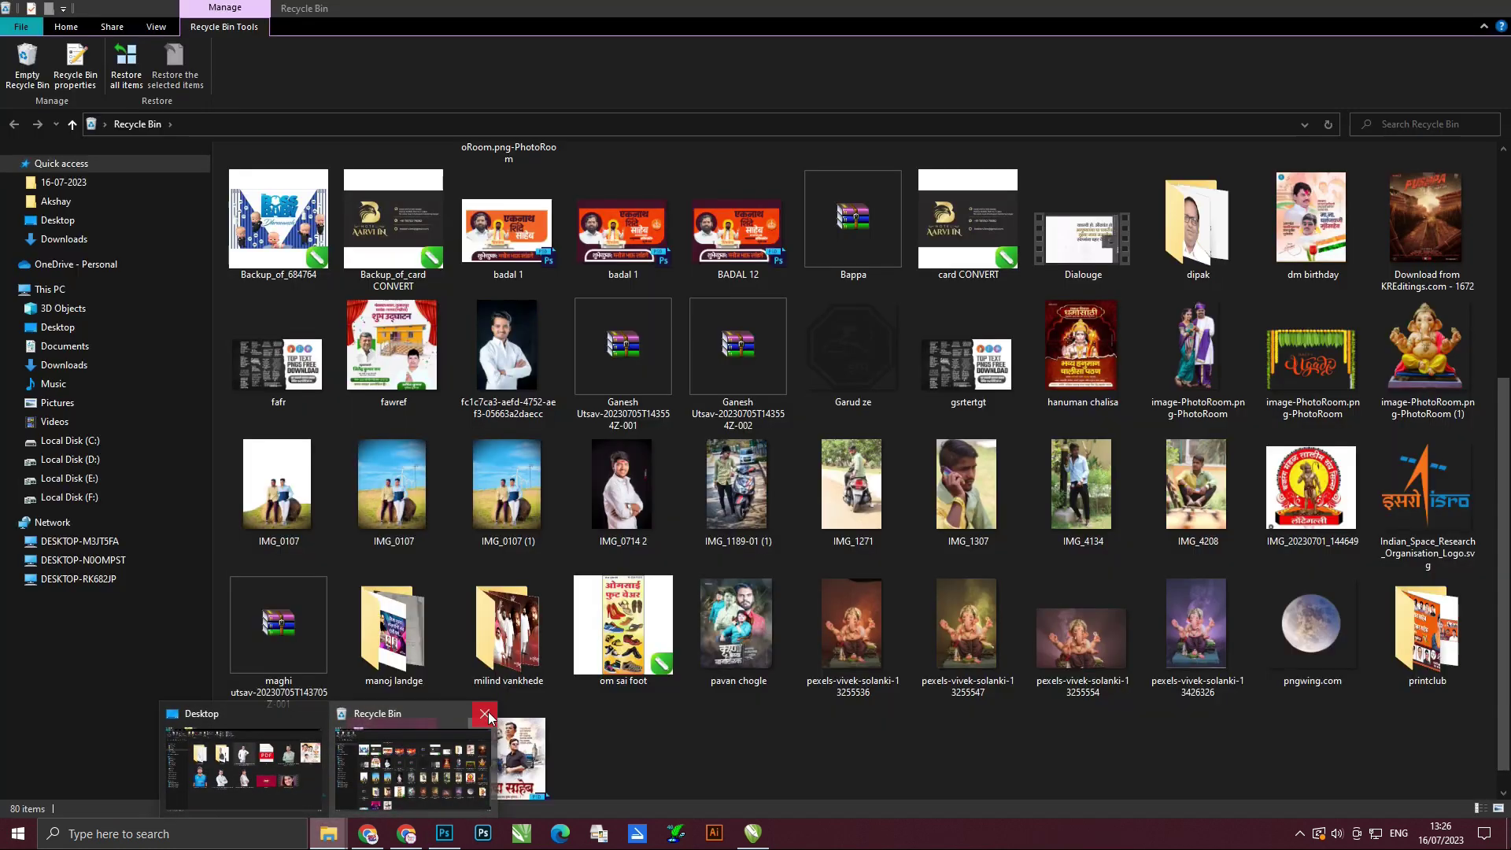
Place the IMG_0714 2 photo on the poster and flip it horizontally.
{"action": "left_click", "coordinate": [244, 755]}
{"action": "left_click", "coordinate": [762, 483]}
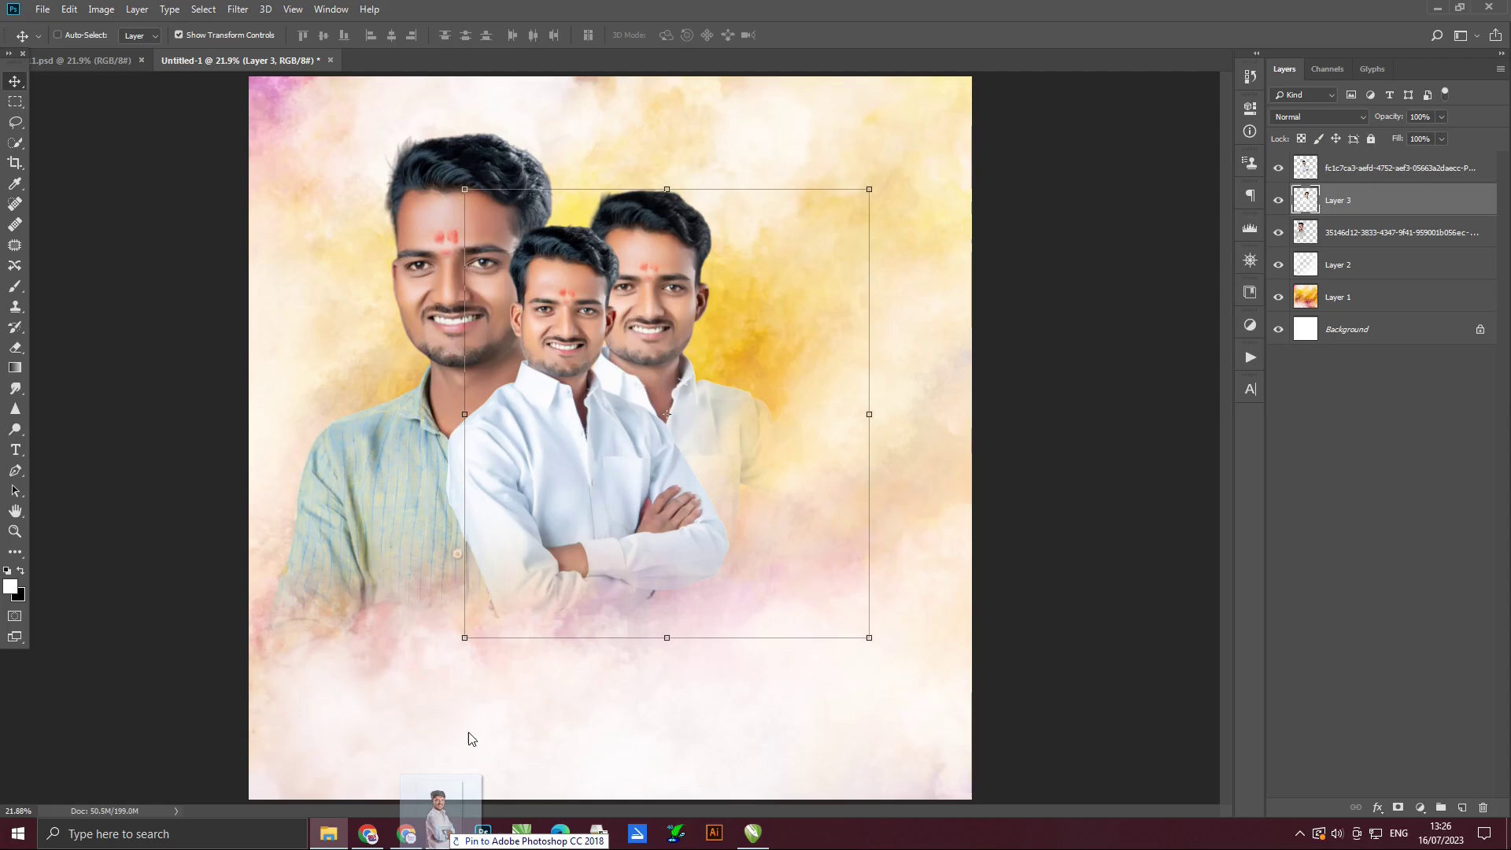
{"action": "left_click_drag", "start_coordinate": [761, 483], "coordinate": [612, 635]}
{"action": "right_click", "coordinate": [718, 475]}
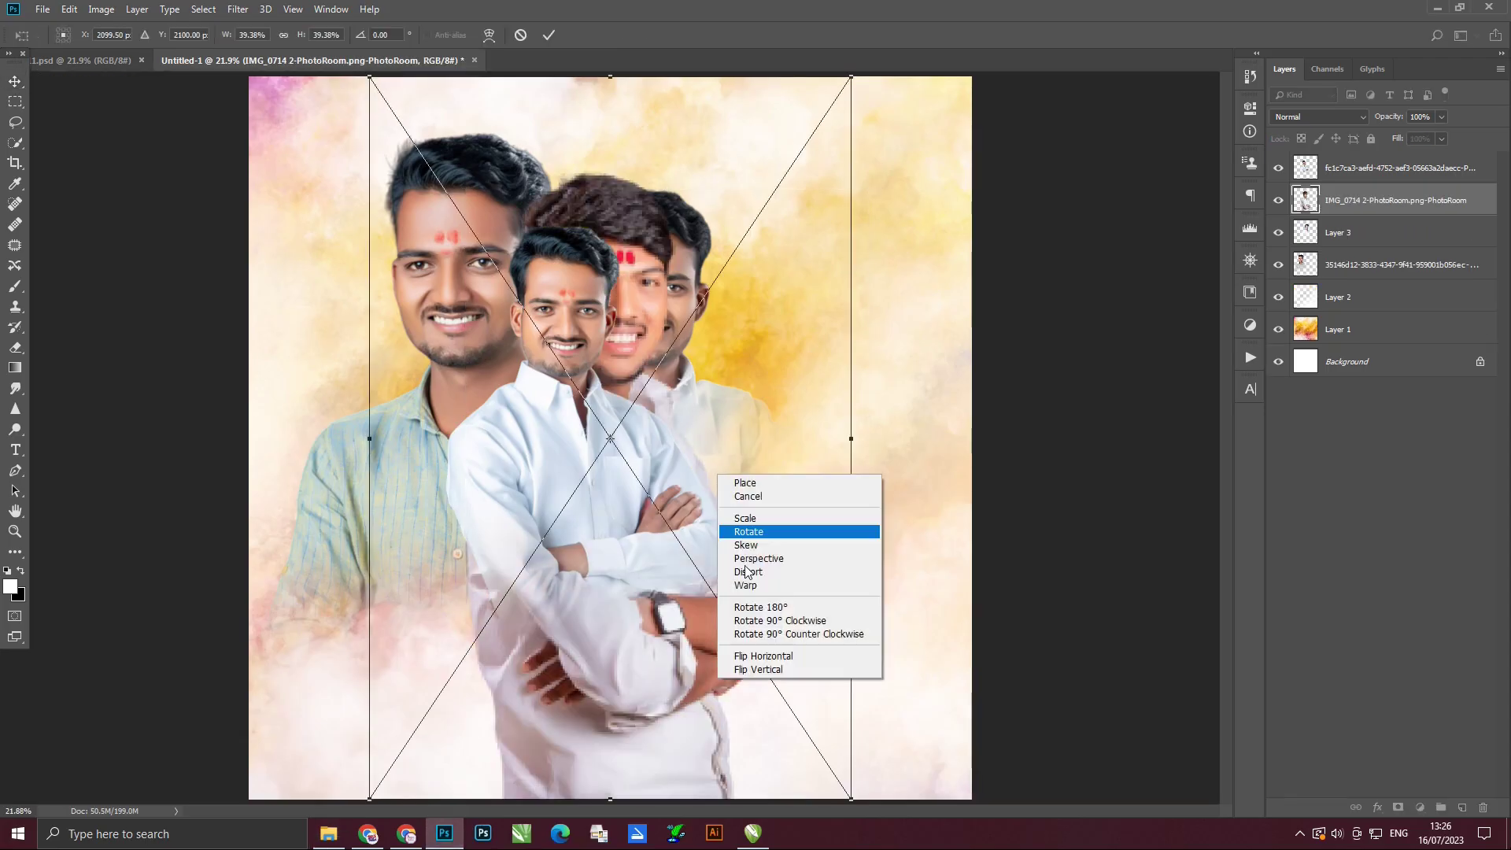
{"action": "left_click", "coordinate": [764, 655]}
{"action": "key", "text": "Return"}
Enlarge the flipped photo on the left and put its layer beneath the green-shirt man.
{"action": "left_click_drag", "start_coordinate": [744, 453], "coordinate": [499, 430]}
{"action": "mouse_move", "coordinate": [515, 145]}
{"action": "left_mouse_down"}
{"action": "mouse_move", "coordinate": [606, 55]}
{"action": "mouse_move", "coordinate": [526, 266]}
{"action": "left_mouse_up"}
{"action": "key", "text": "ctrl+minus"}
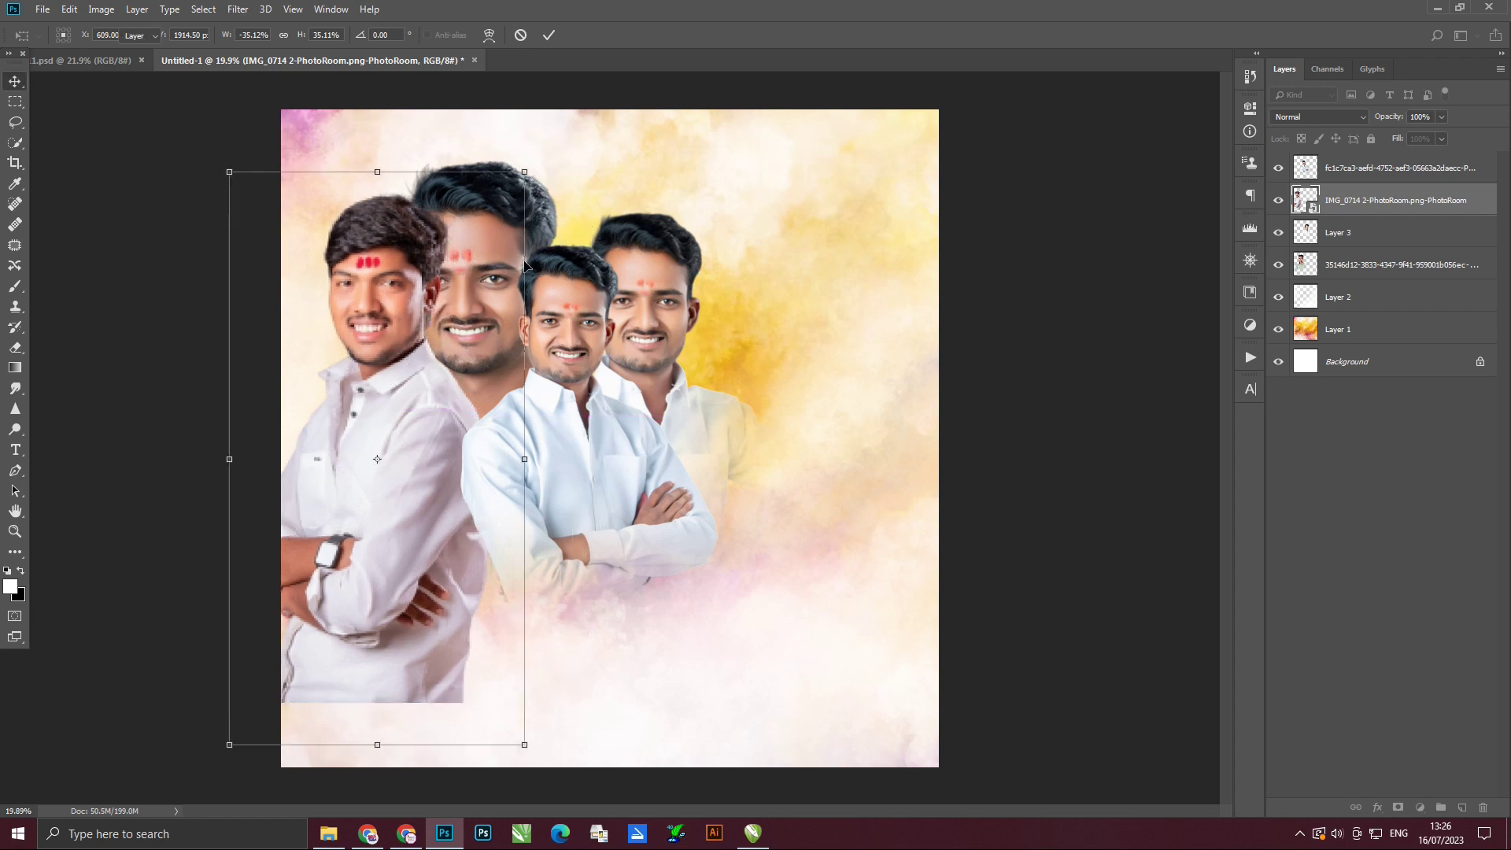
{"action": "key", "text": "Return"}
{"action": "key", "text": "ctrl+bracketleft"}
{"action": "key", "text": "ctrl+bracketleft"}
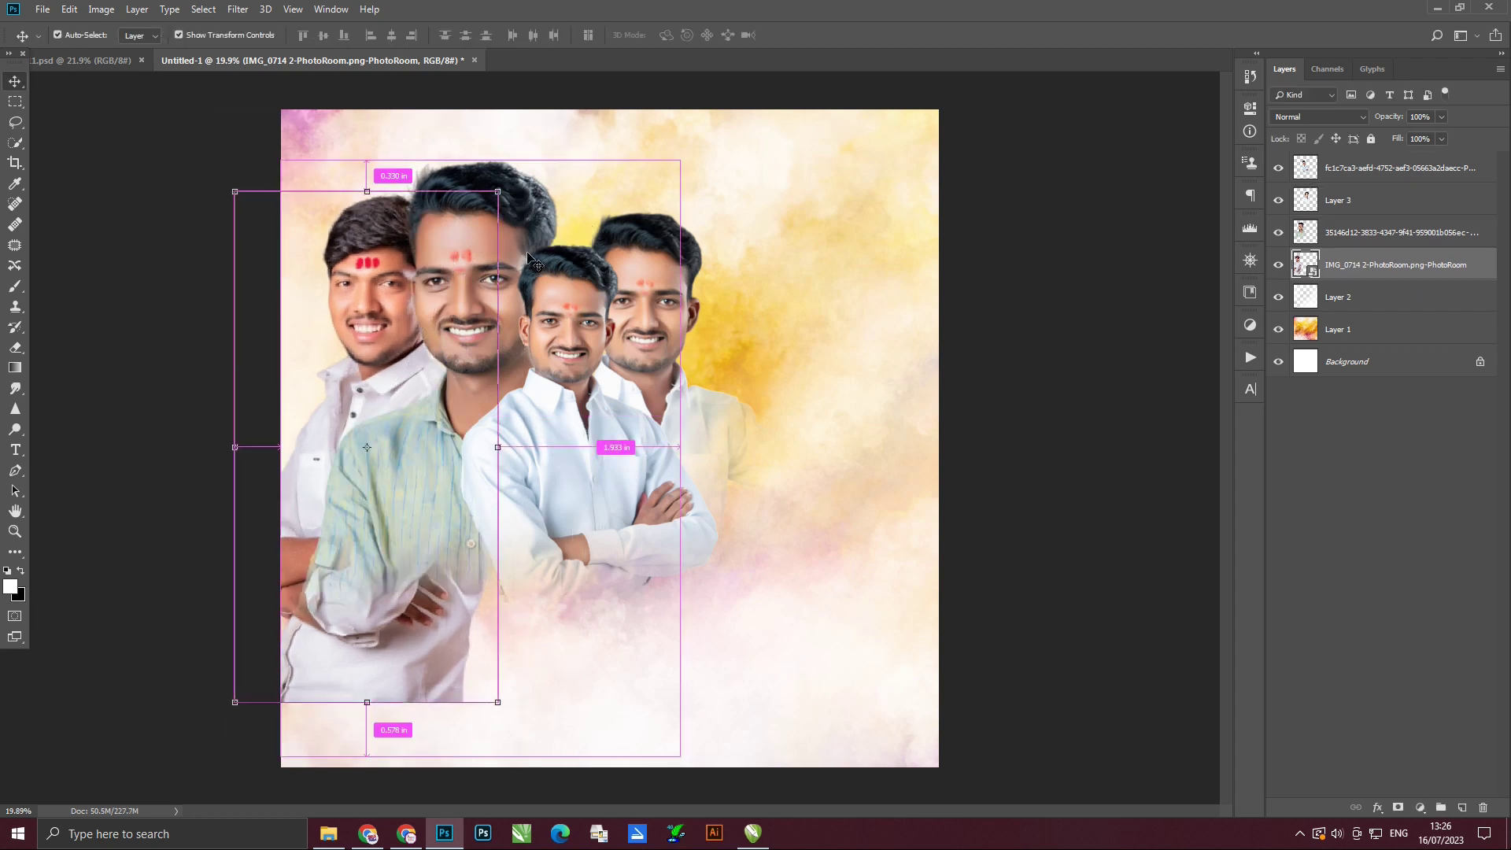
{"action": "left_click_drag", "start_coordinate": [369, 370], "coordinate": [518, 304]}
Rasterize the photo, soften its bottom edge, and move it beside the green-shirt man.
{"action": "key", "text": "e"}
{"action": "left_click", "coordinate": [519, 387]}
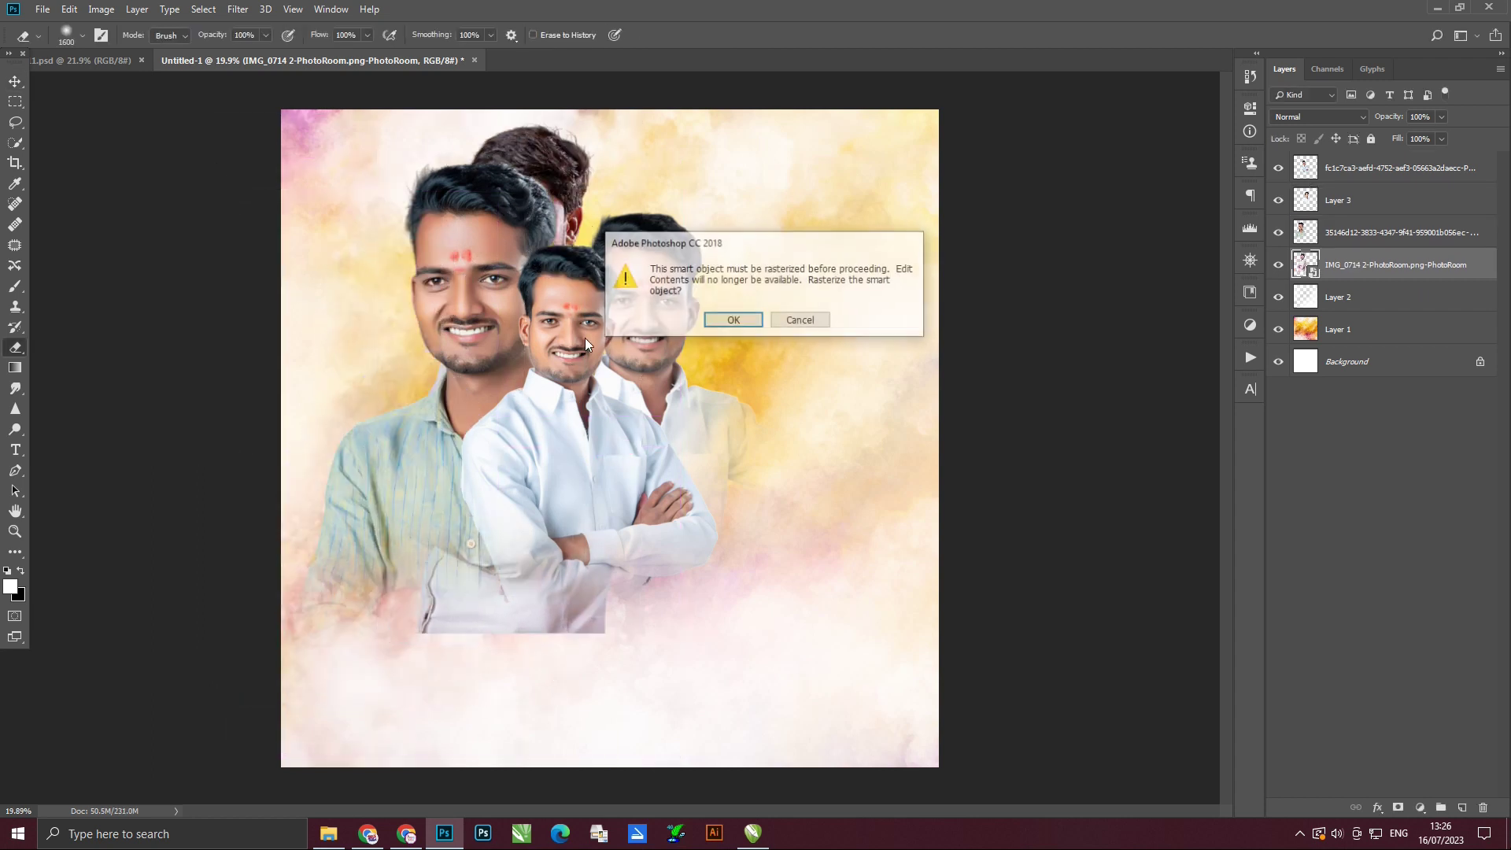
{"action": "left_click", "coordinate": [734, 320]}
{"action": "left_click_drag", "start_coordinate": [429, 669], "coordinate": [598, 669]}
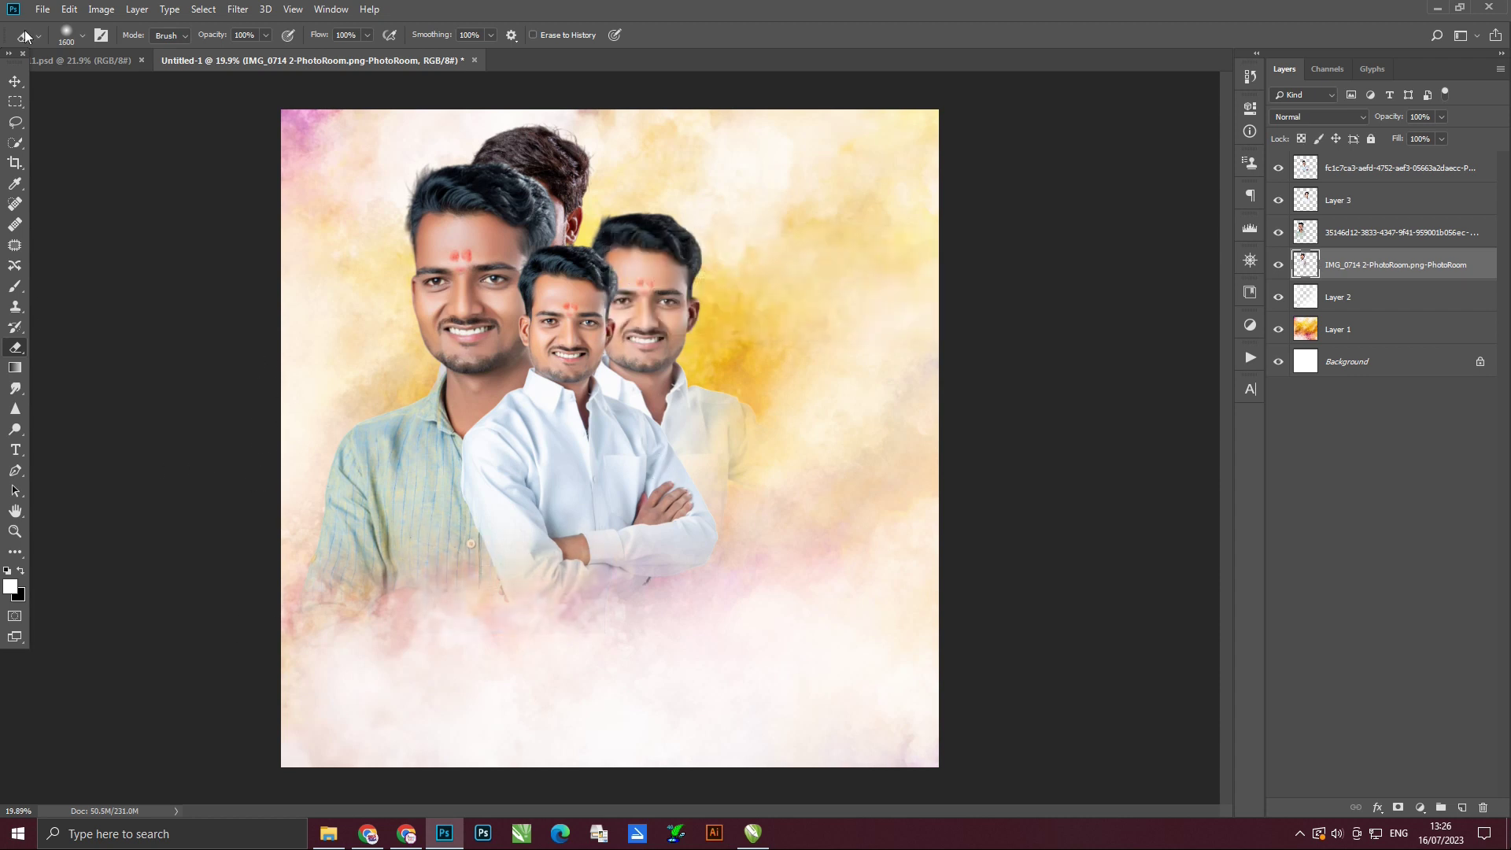
{"action": "key", "text": "v"}
{"action": "mouse_move", "coordinate": [622, 243]}
{"action": "left_mouse_down"}
{"action": "mouse_move", "coordinate": [456, 298]}
{"action": "mouse_move", "coordinate": [432, 329]}
{"action": "left_mouse_up"}
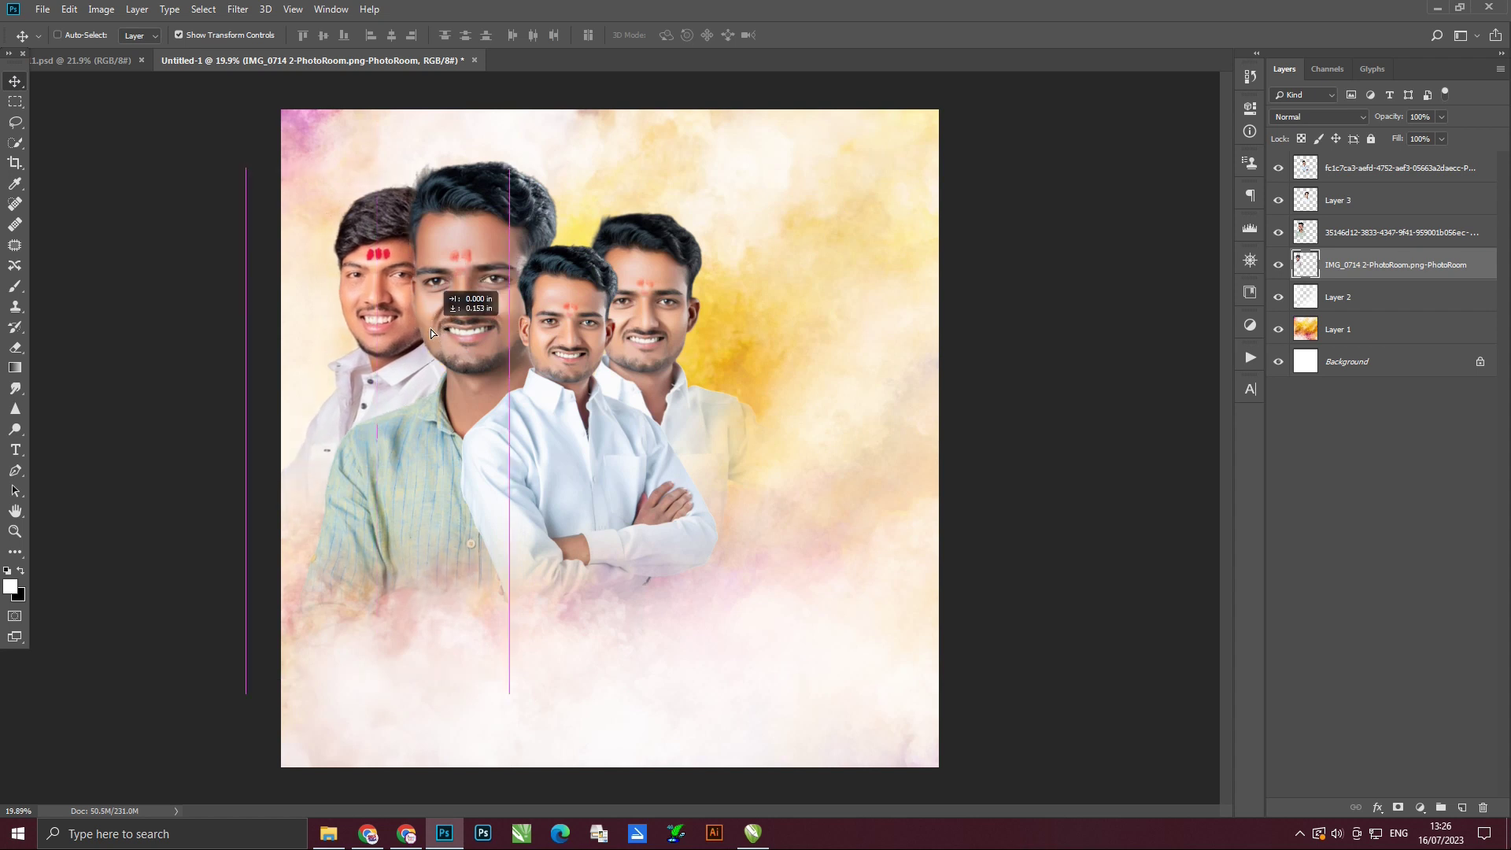
{"action": "left_click", "coordinate": [586, 334], "text": "ctrl"}
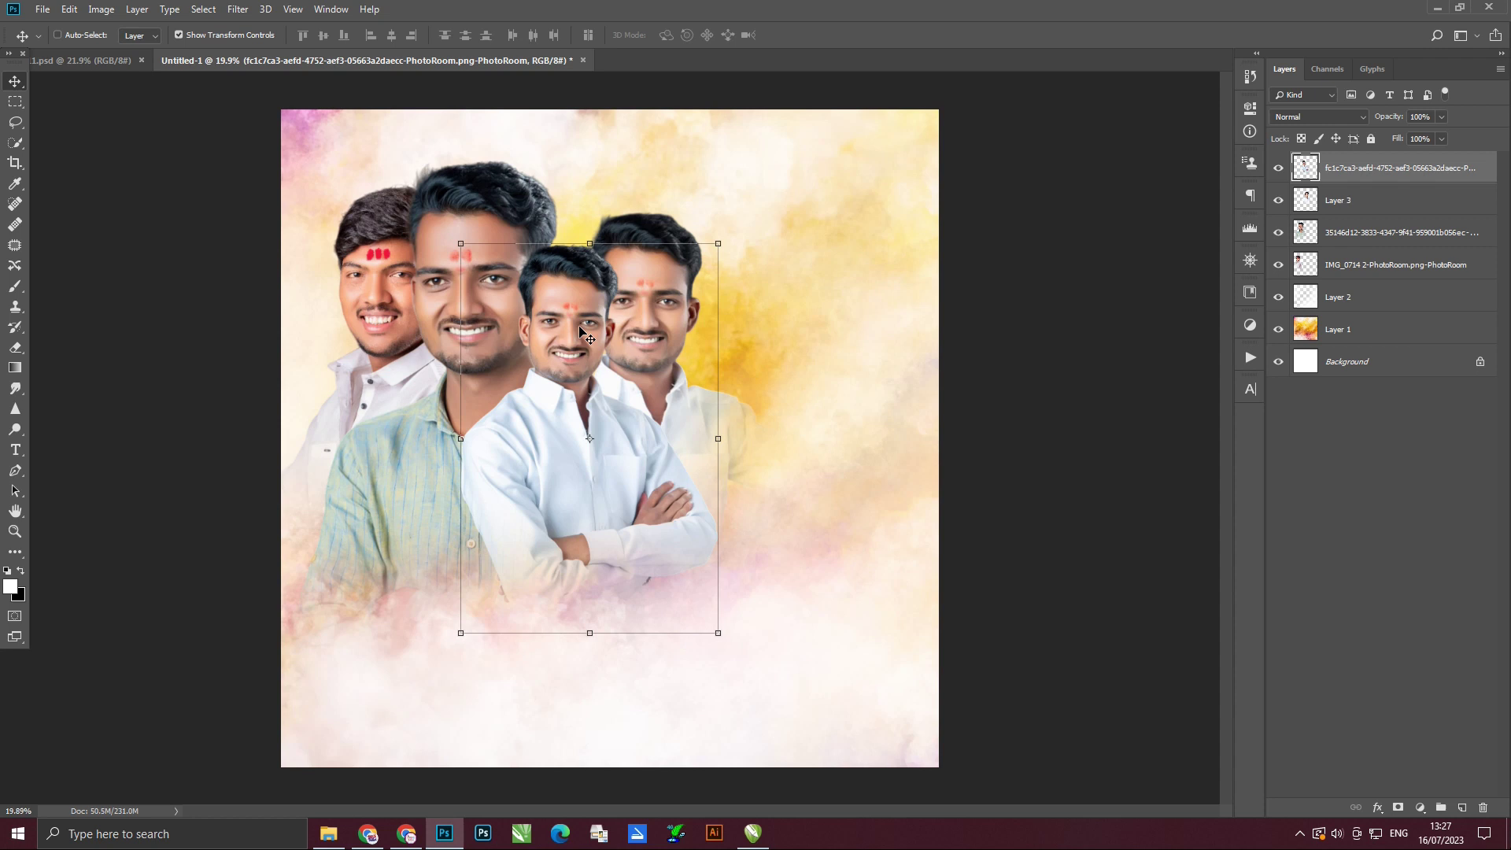
{"action": "left_click", "coordinate": [237, 9]}
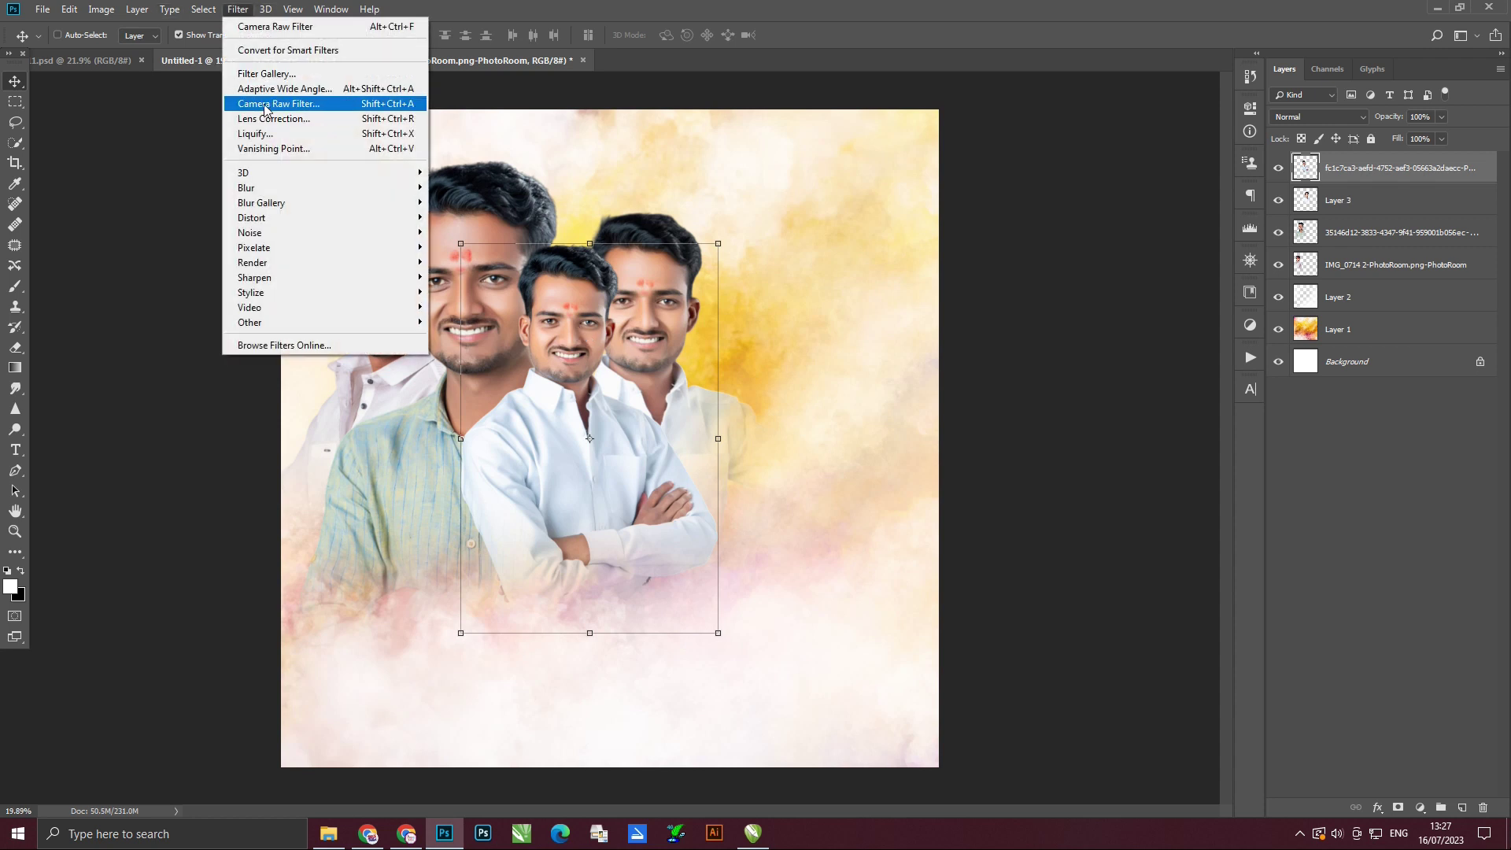
In Camera Raw, raise Whites to +48, lift Shadows to +18 and deepen Blacks to -28.
{"action": "left_click", "coordinate": [270, 103]}
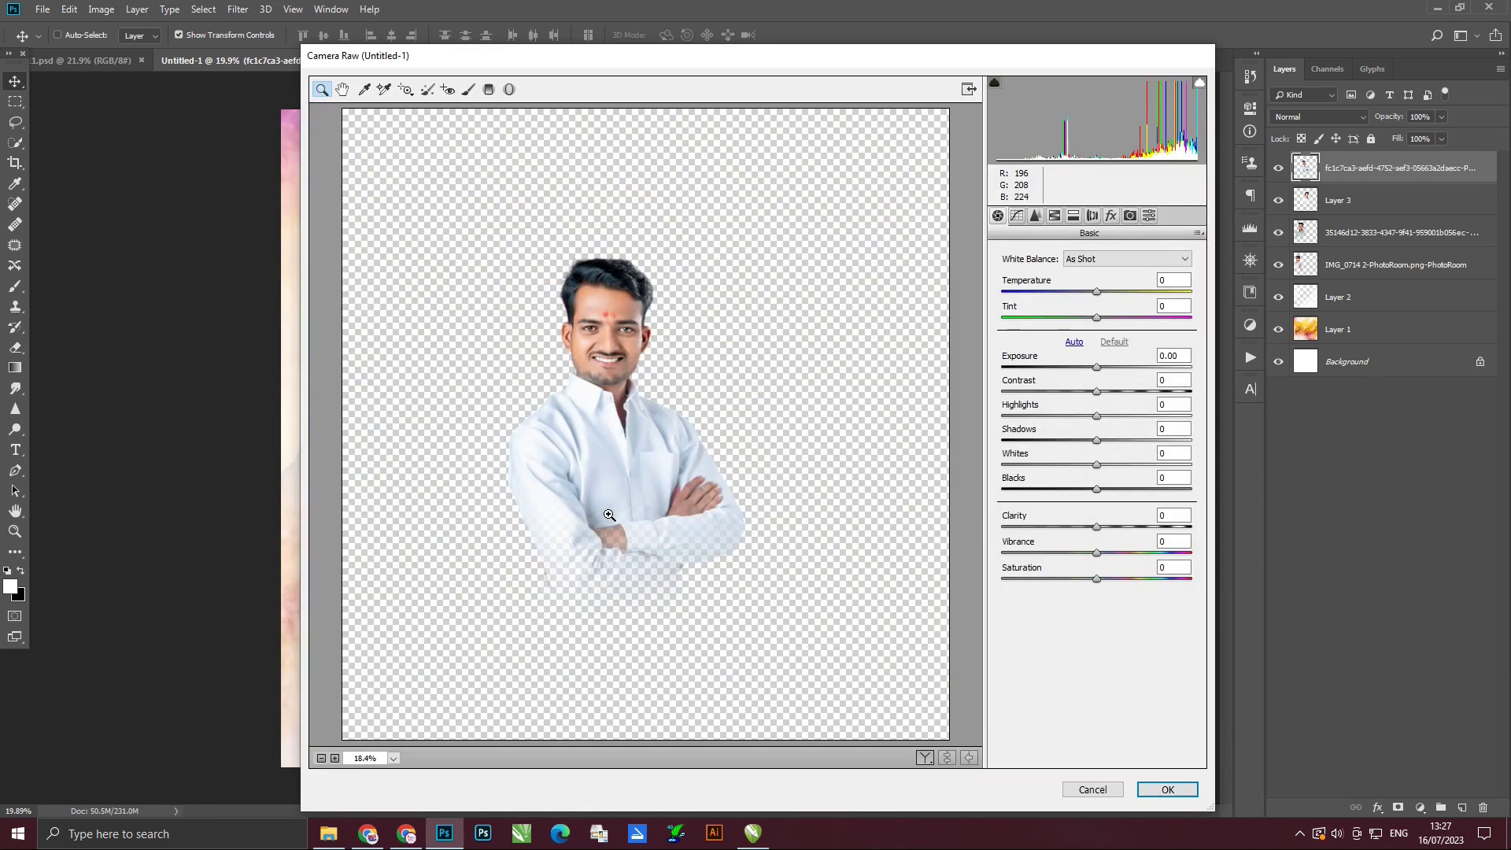
{"action": "mouse_move", "coordinate": [497, 213]}
{"action": "left_mouse_down"}
{"action": "mouse_move", "coordinate": [572, 346]}
{"action": "mouse_move", "coordinate": [751, 519]}
{"action": "left_mouse_up"}
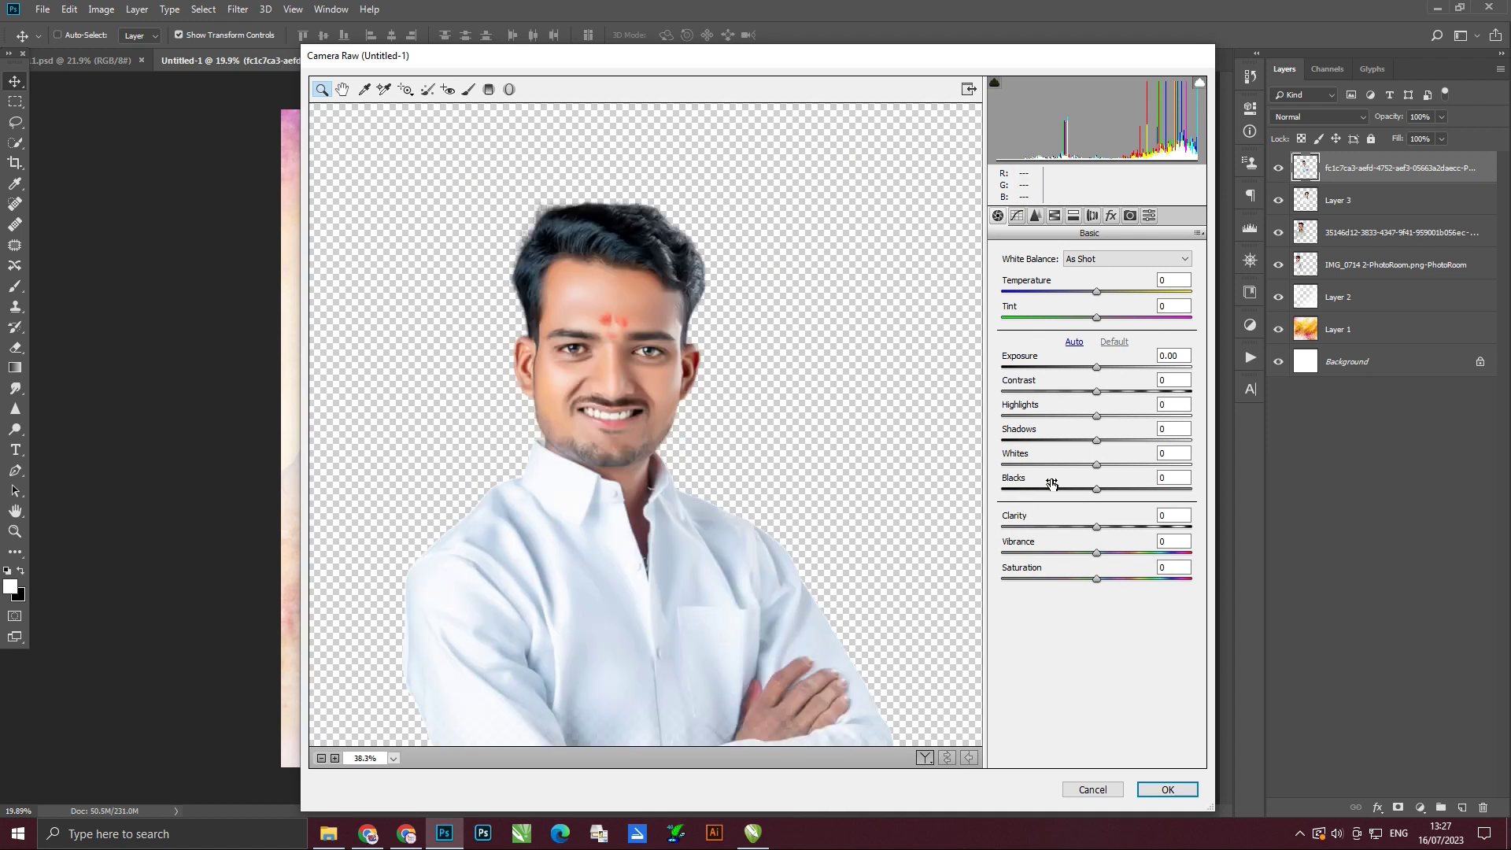
{"action": "mouse_move", "coordinate": [1098, 464]}
{"action": "left_mouse_down"}
{"action": "mouse_move", "coordinate": [1142, 464]}
{"action": "mouse_move", "coordinate": [1064, 490]}
{"action": "left_mouse_up"}
{"action": "left_click", "coordinate": [1095, 489]}
{"action": "mouse_move", "coordinate": [1097, 440]}
{"action": "left_mouse_down"}
{"action": "mouse_move", "coordinate": [1139, 440]}
{"action": "mouse_move", "coordinate": [1113, 440]}
{"action": "mouse_move", "coordinate": [1120, 391]}
{"action": "left_mouse_up"}
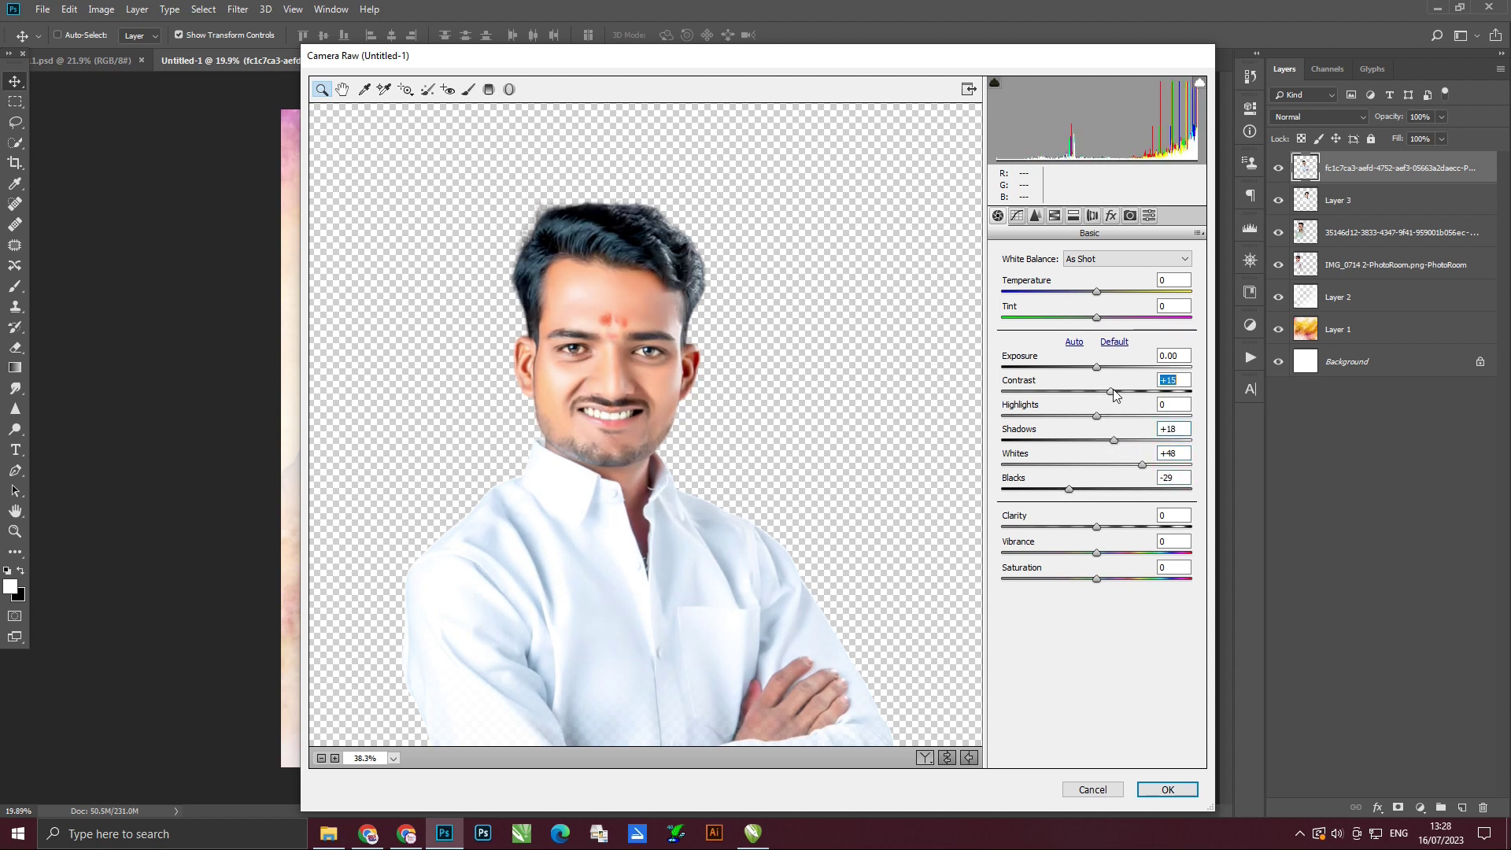
In the Detail settings, set Luminance noise reduction to 67 and add sharpening.
{"action": "left_click", "coordinate": [1036, 216]}
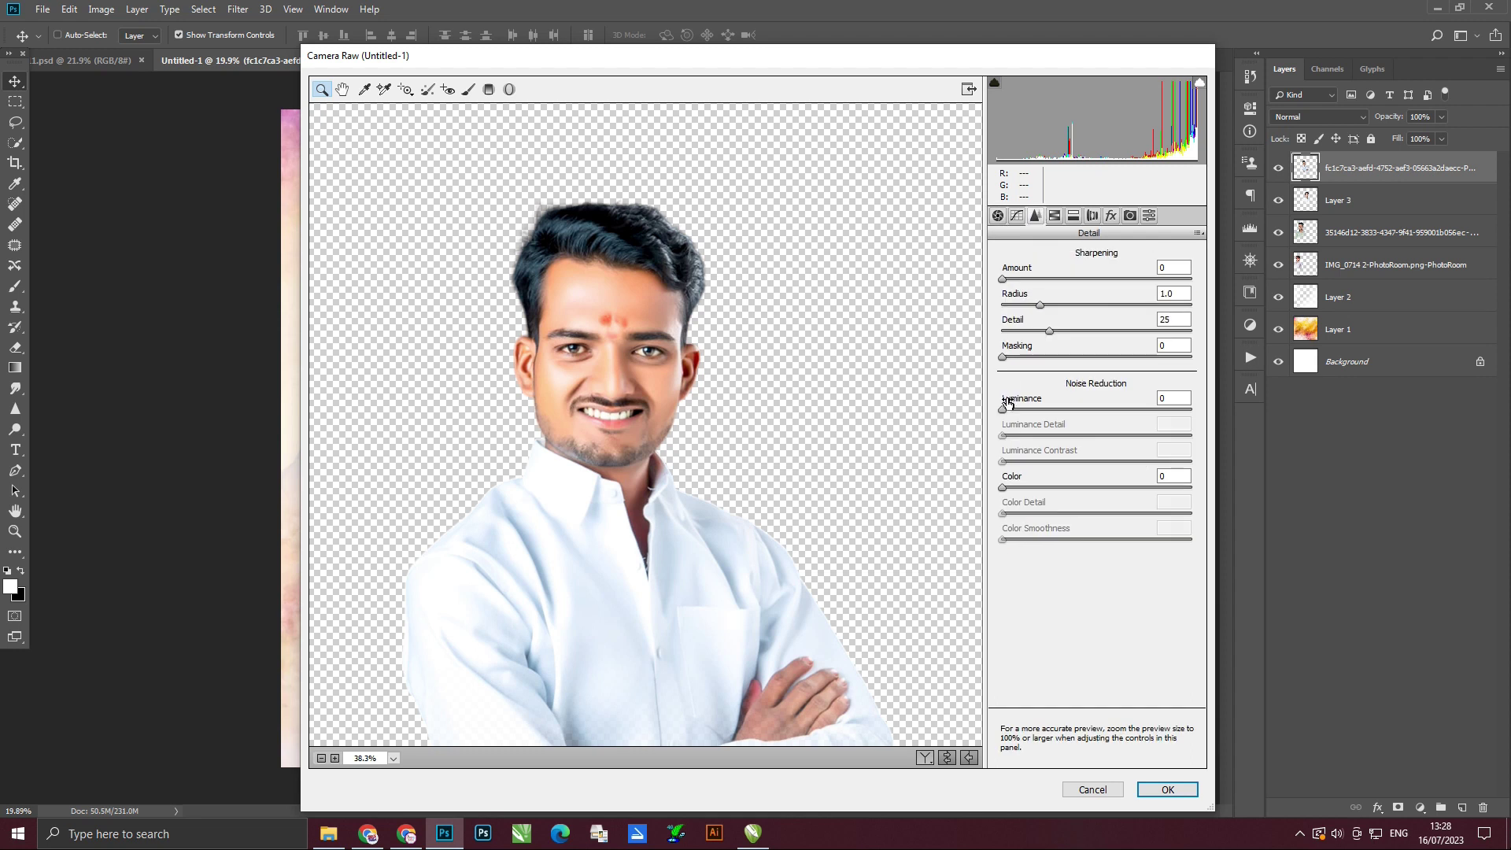
{"action": "left_click_drag", "start_coordinate": [1003, 409], "coordinate": [1129, 409]}
{"action": "left_click_drag", "start_coordinate": [472, 174], "coordinate": [734, 471]}
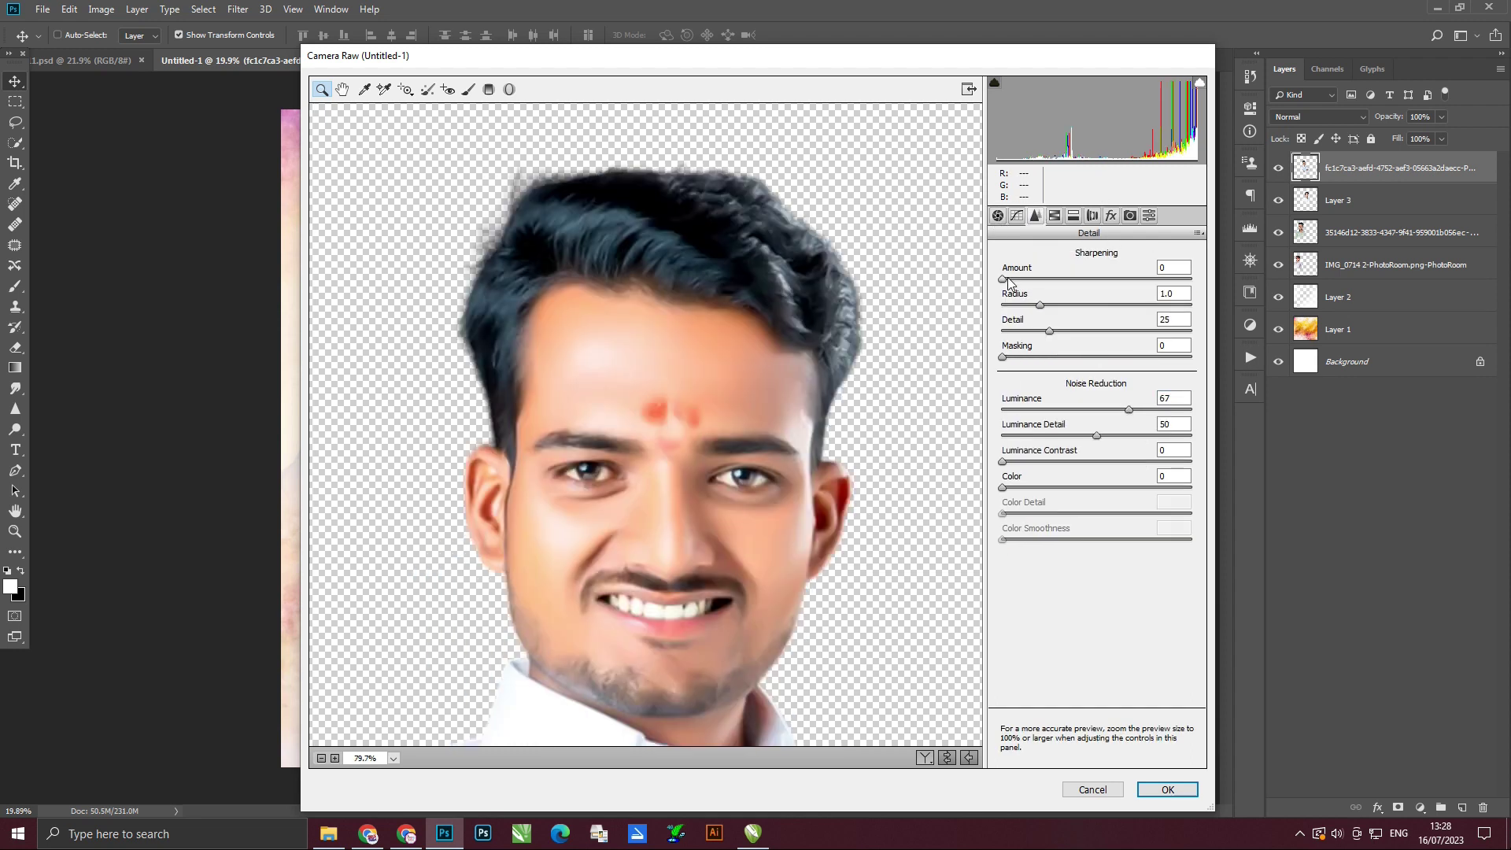
{"action": "left_click_drag", "start_coordinate": [1002, 278], "coordinate": [1132, 278]}
Fine-tune the blacks, raise Highlights to +5, and apply the Camera Raw filter.
{"action": "left_click", "coordinate": [997, 216]}
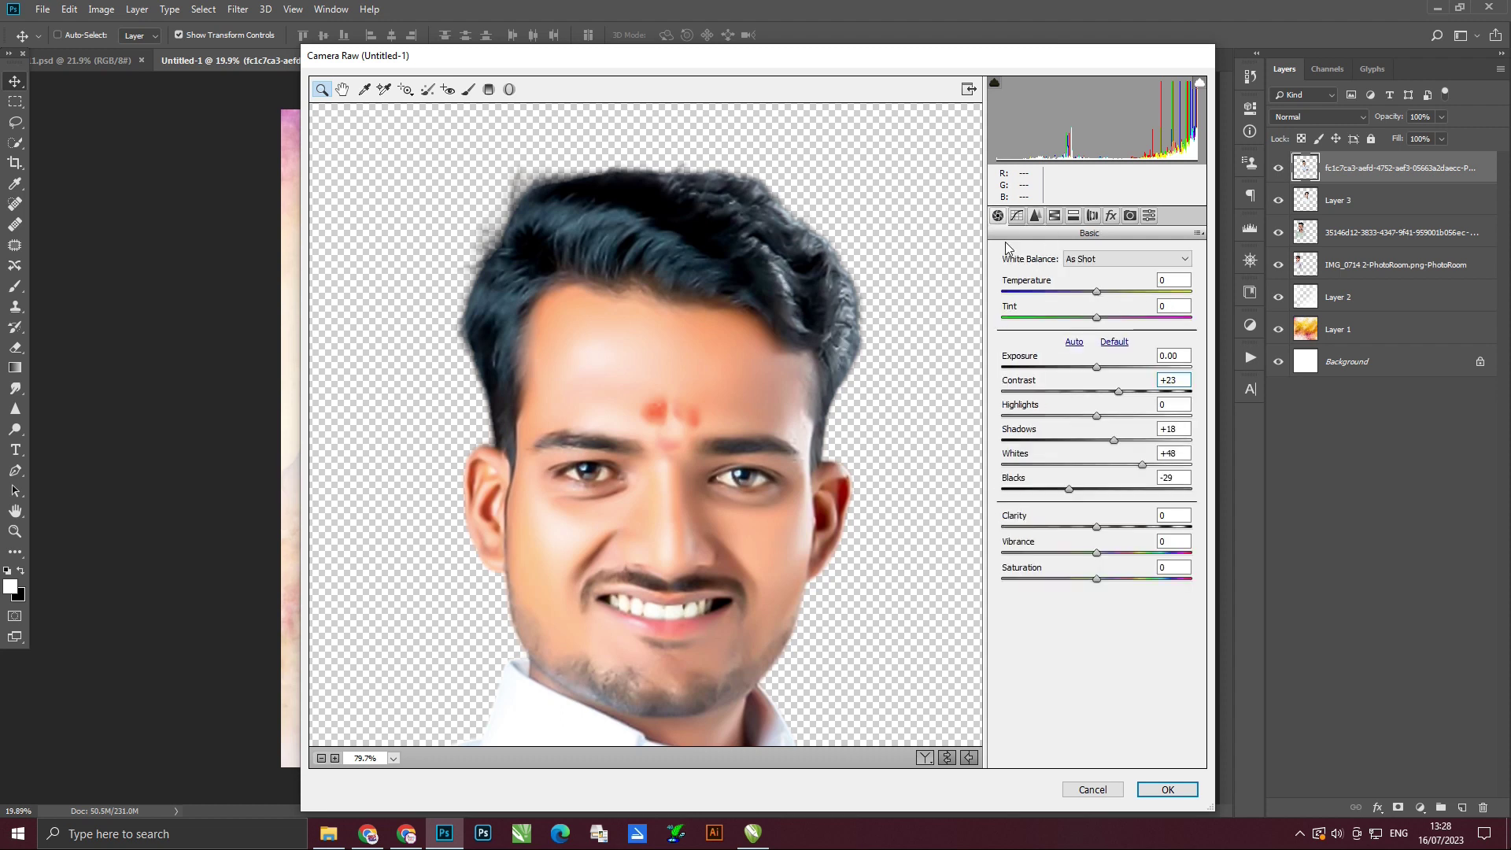
{"action": "left_click_drag", "start_coordinate": [1076, 489], "coordinate": [1069, 489]}
{"action": "left_click_drag", "start_coordinate": [1098, 416], "coordinate": [1102, 416]}
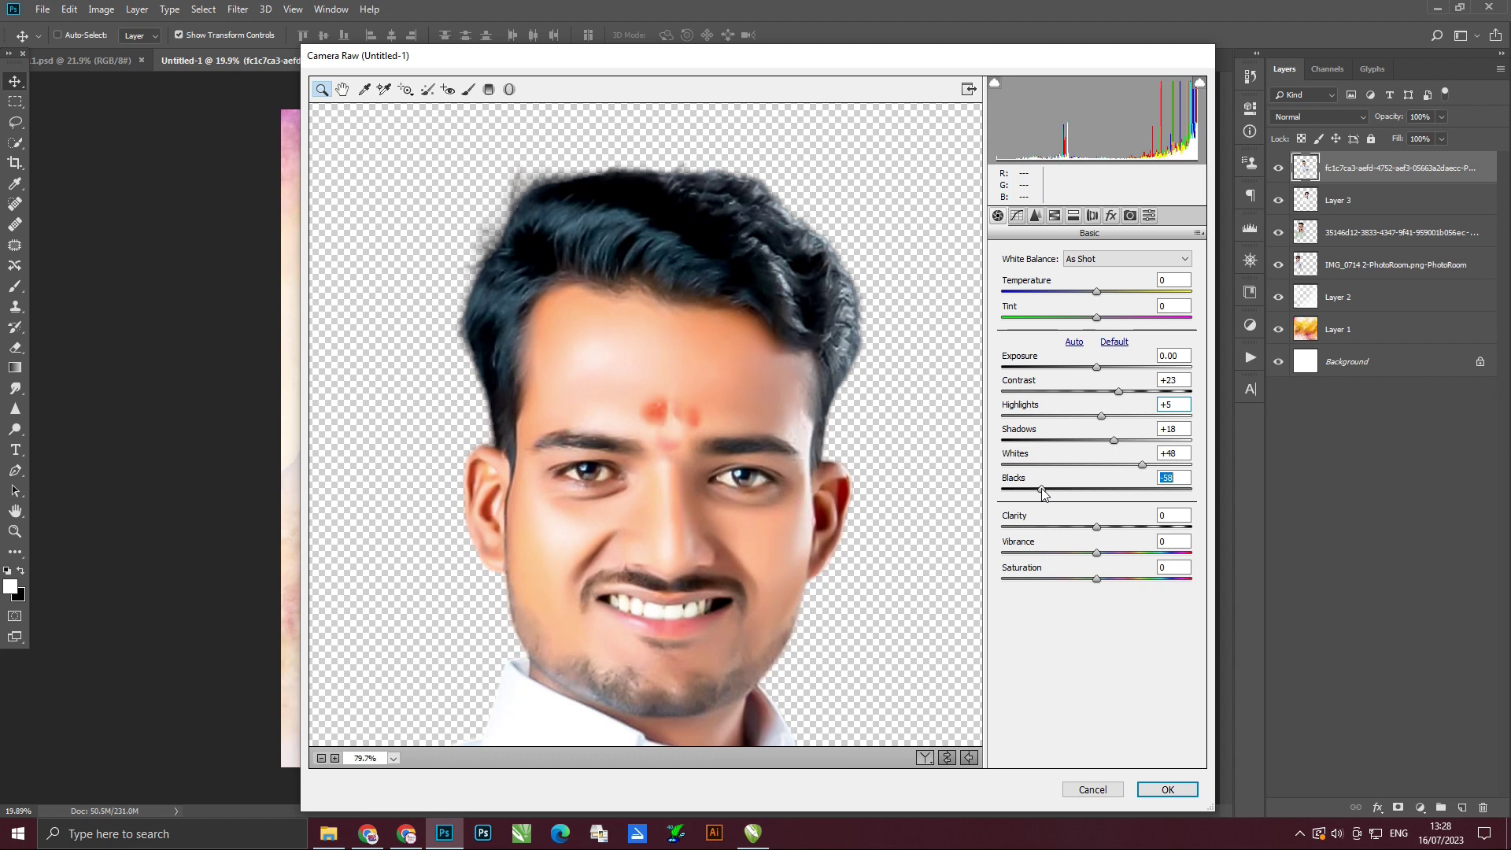
{"action": "left_click", "coordinate": [1168, 789]}
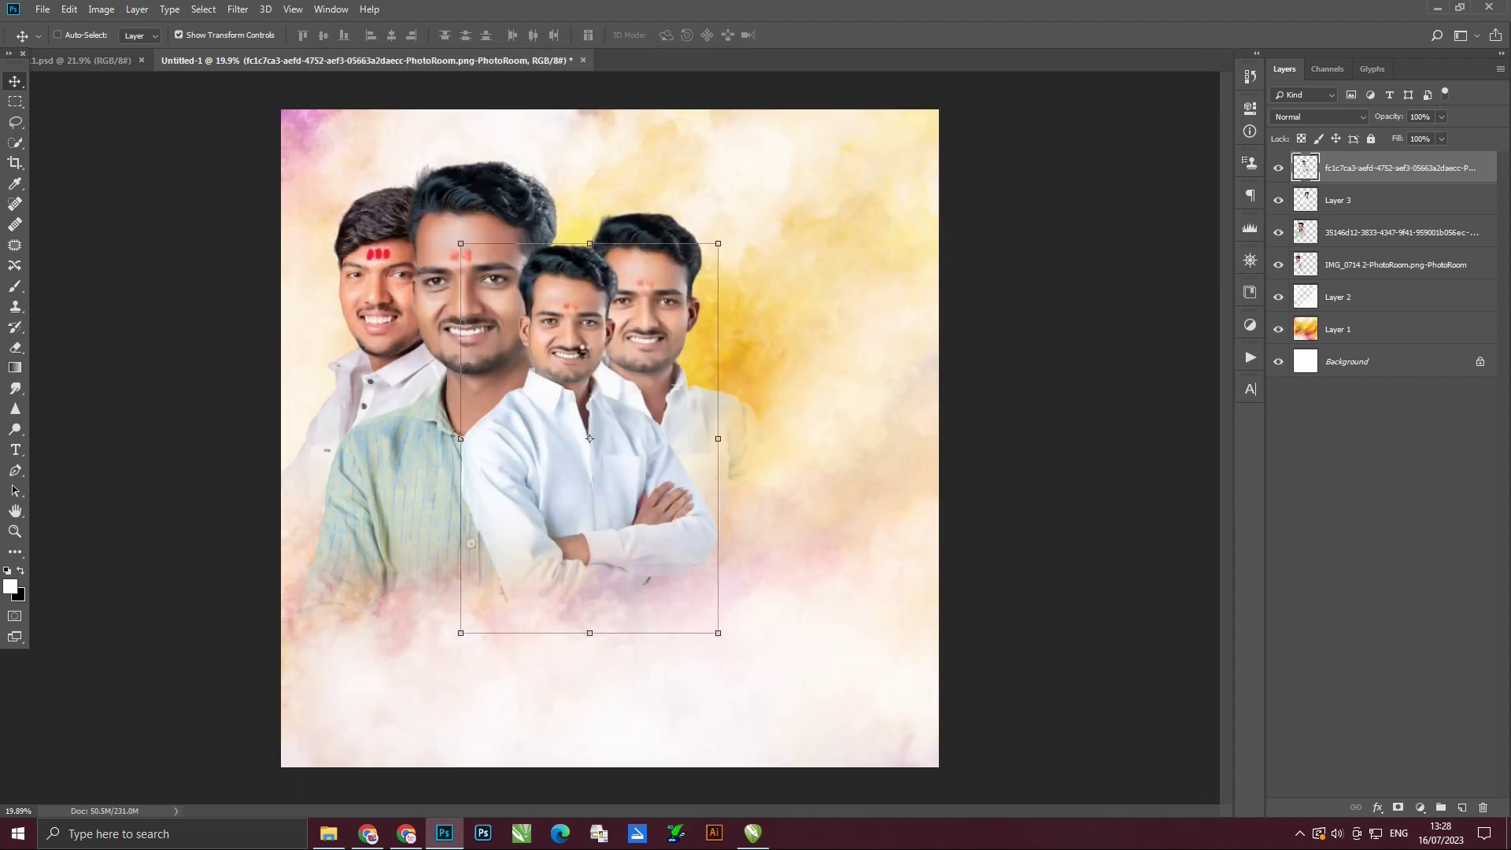
Reapply the Camera Raw filter to the green-shirt man's layer.
{"action": "left_click", "coordinate": [493, 186], "text": "ctrl"}
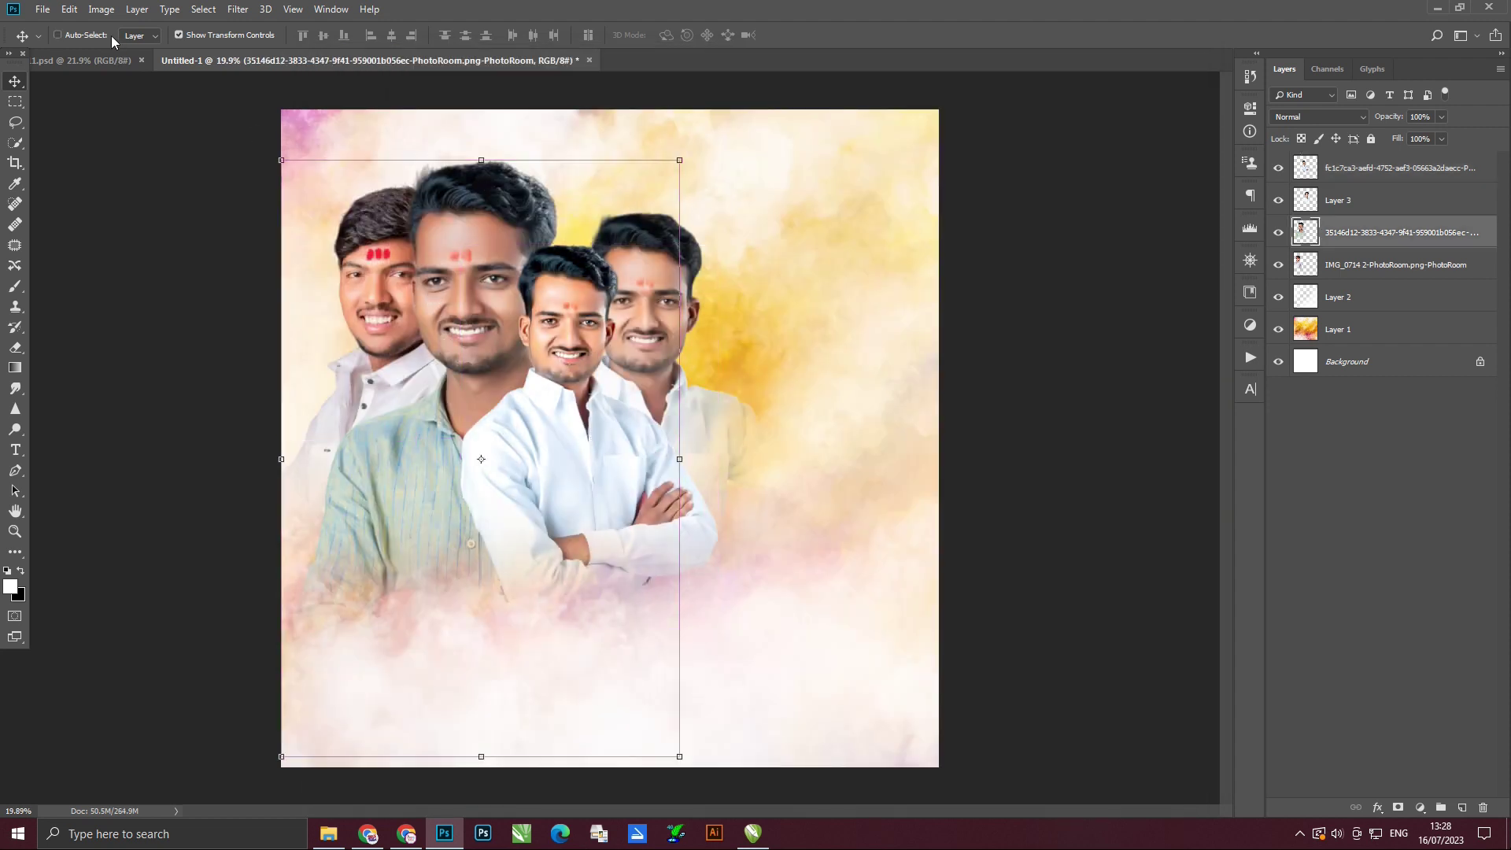
{"action": "left_click", "coordinate": [238, 9]}
{"action": "left_click", "coordinate": [275, 26]}
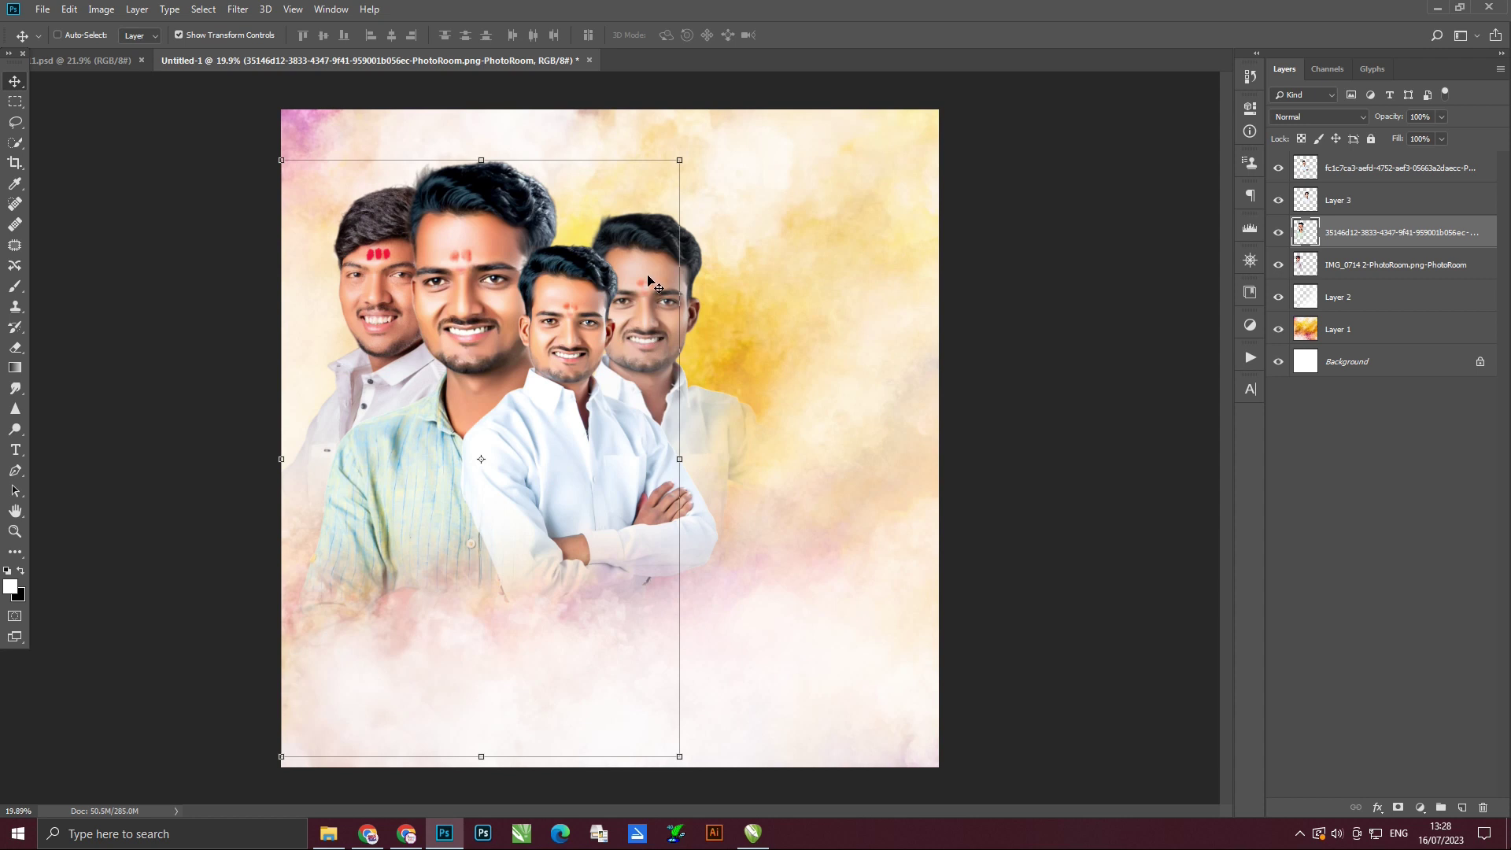
Convert the back-right man's Layer 3 to black and white with Black & White.
{"action": "left_click", "coordinate": [653, 250], "text": "ctrl"}
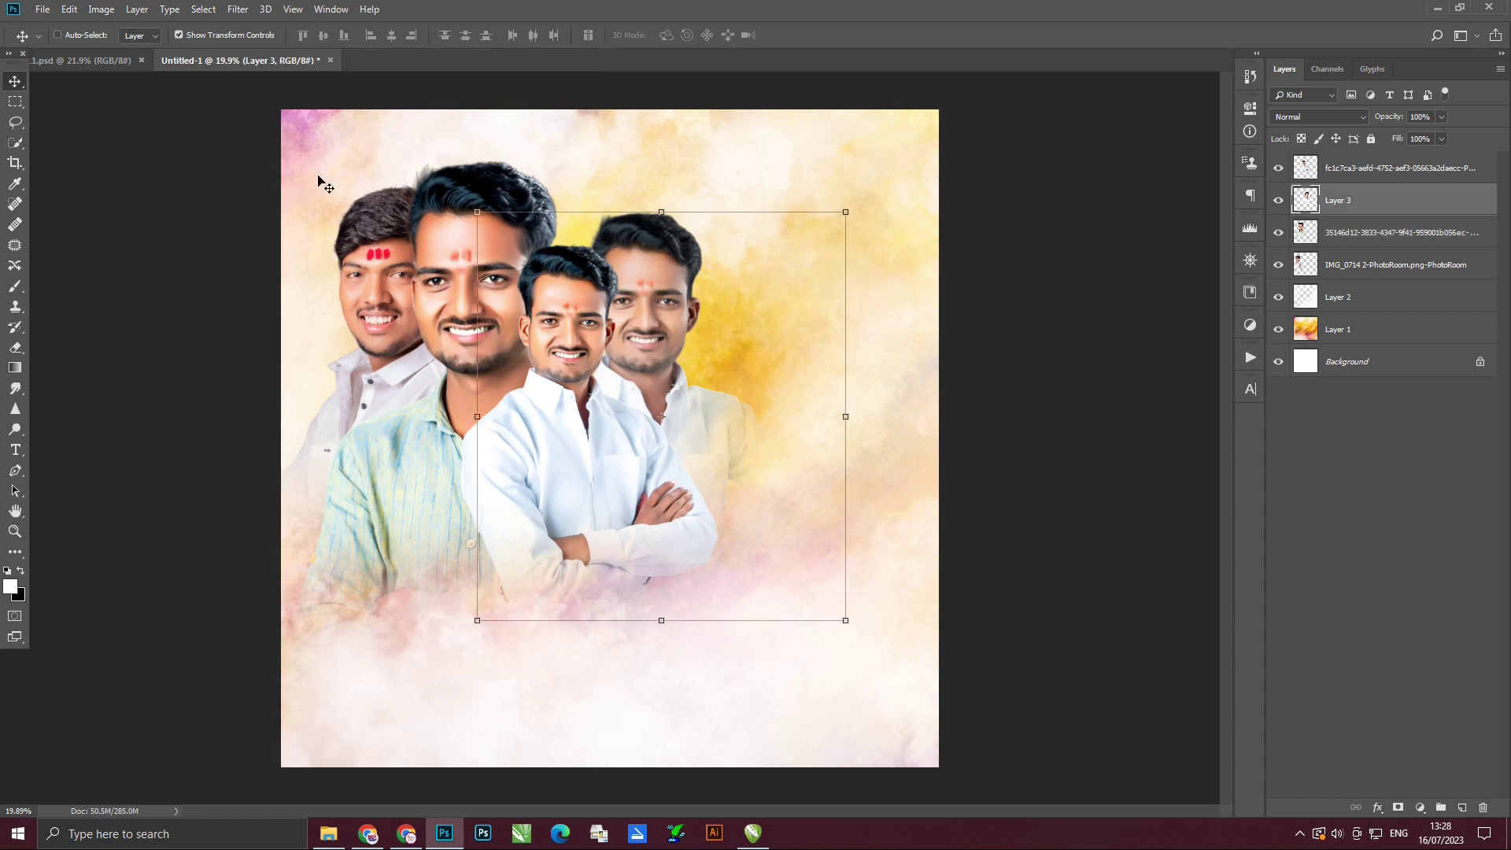
{"action": "left_click", "coordinate": [103, 13]}
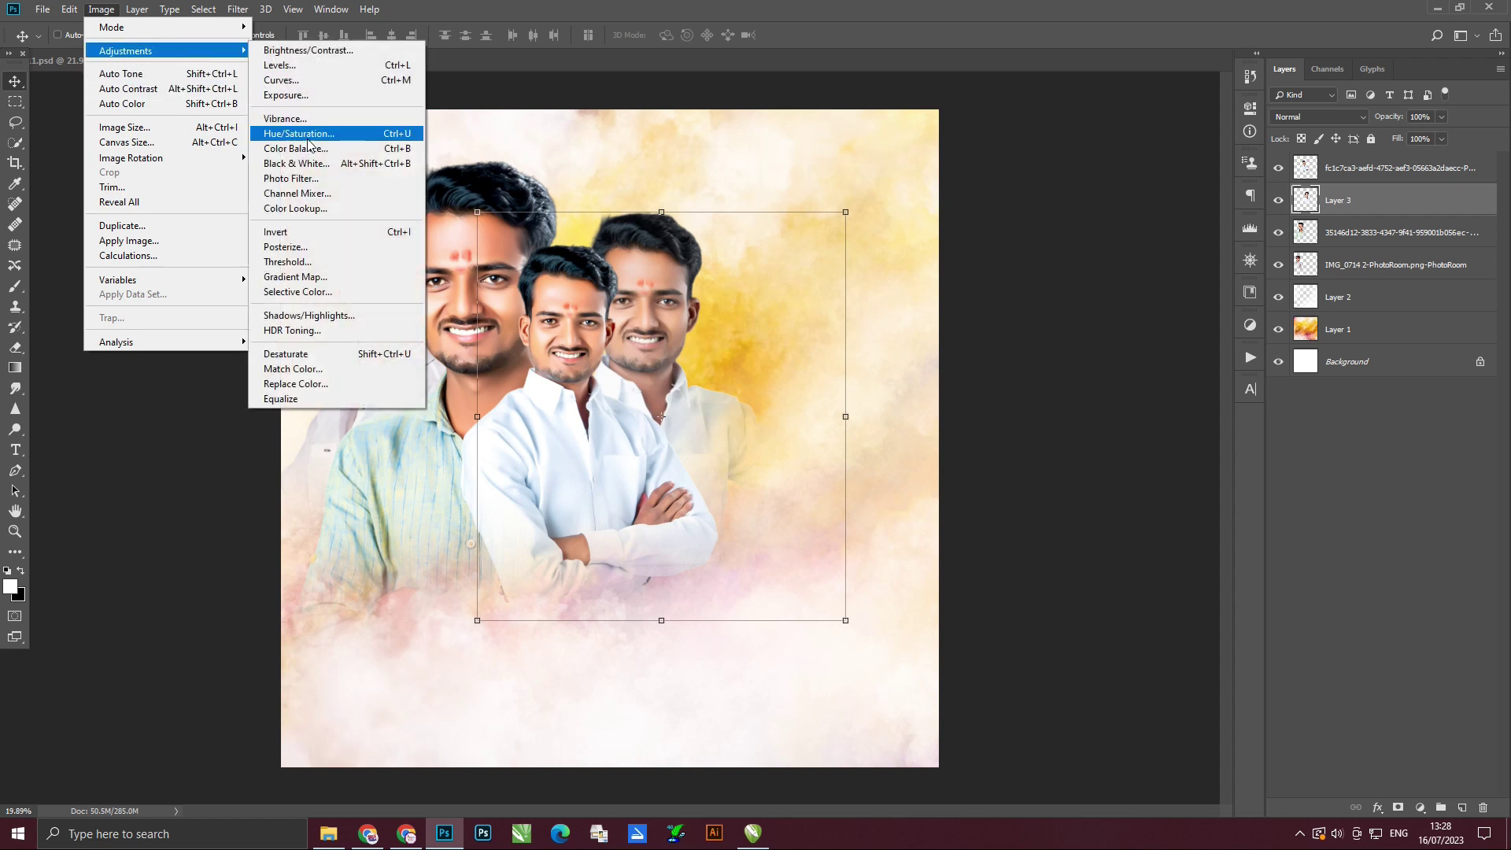
{"action": "left_click", "coordinate": [309, 164]}
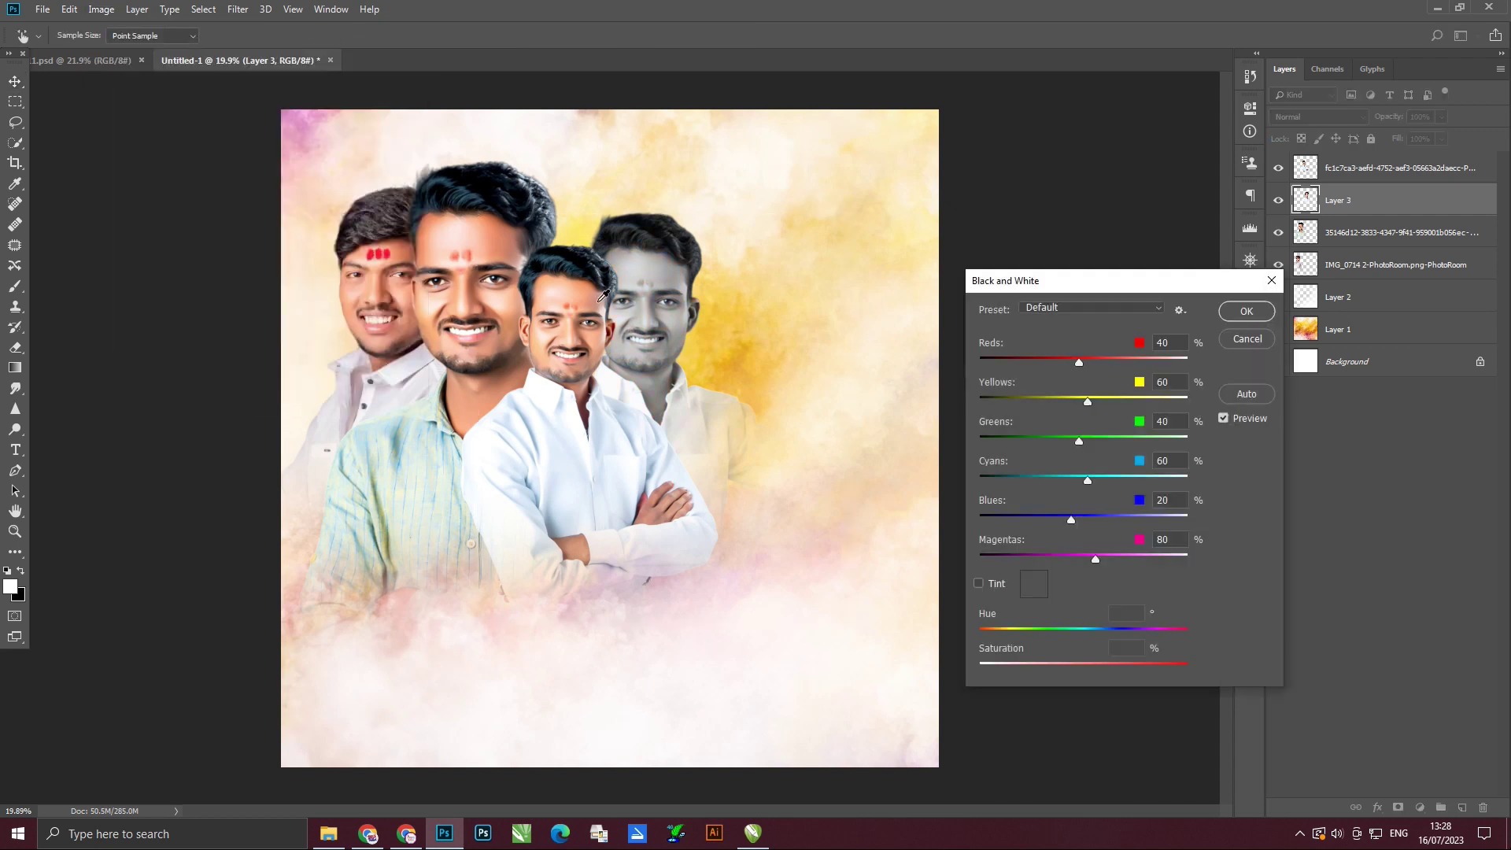
{"action": "left_click", "coordinate": [1244, 310]}
{"action": "left_click", "coordinate": [238, 10]}
{"action": "left_click", "coordinate": [276, 26]}
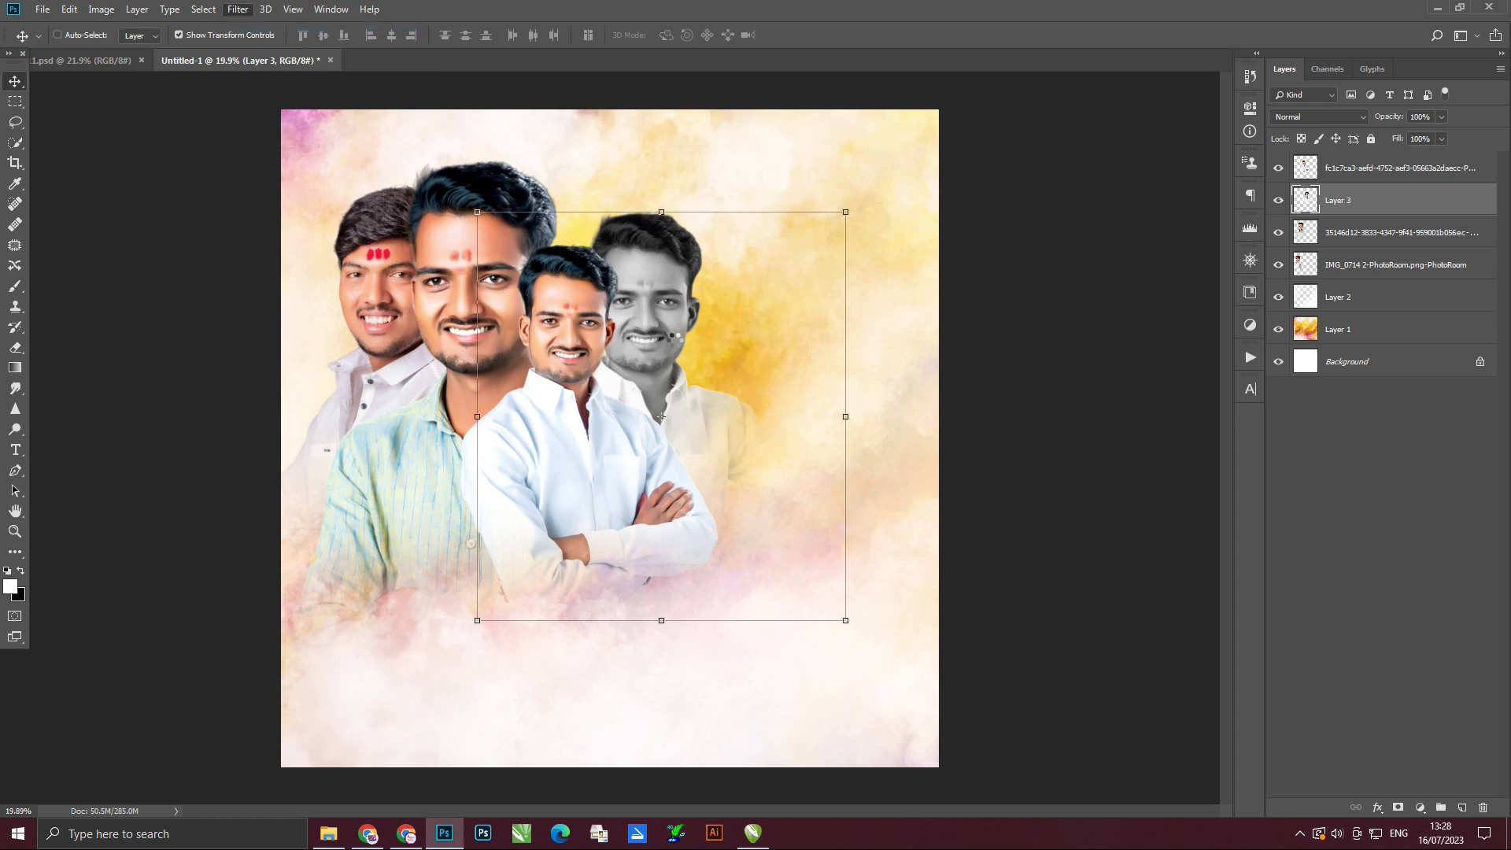
Bring up the Camera Raw Filter for the leftmost man's IMG_0714 layer.
{"action": "left_click", "coordinate": [378, 264], "text": "ctrl"}
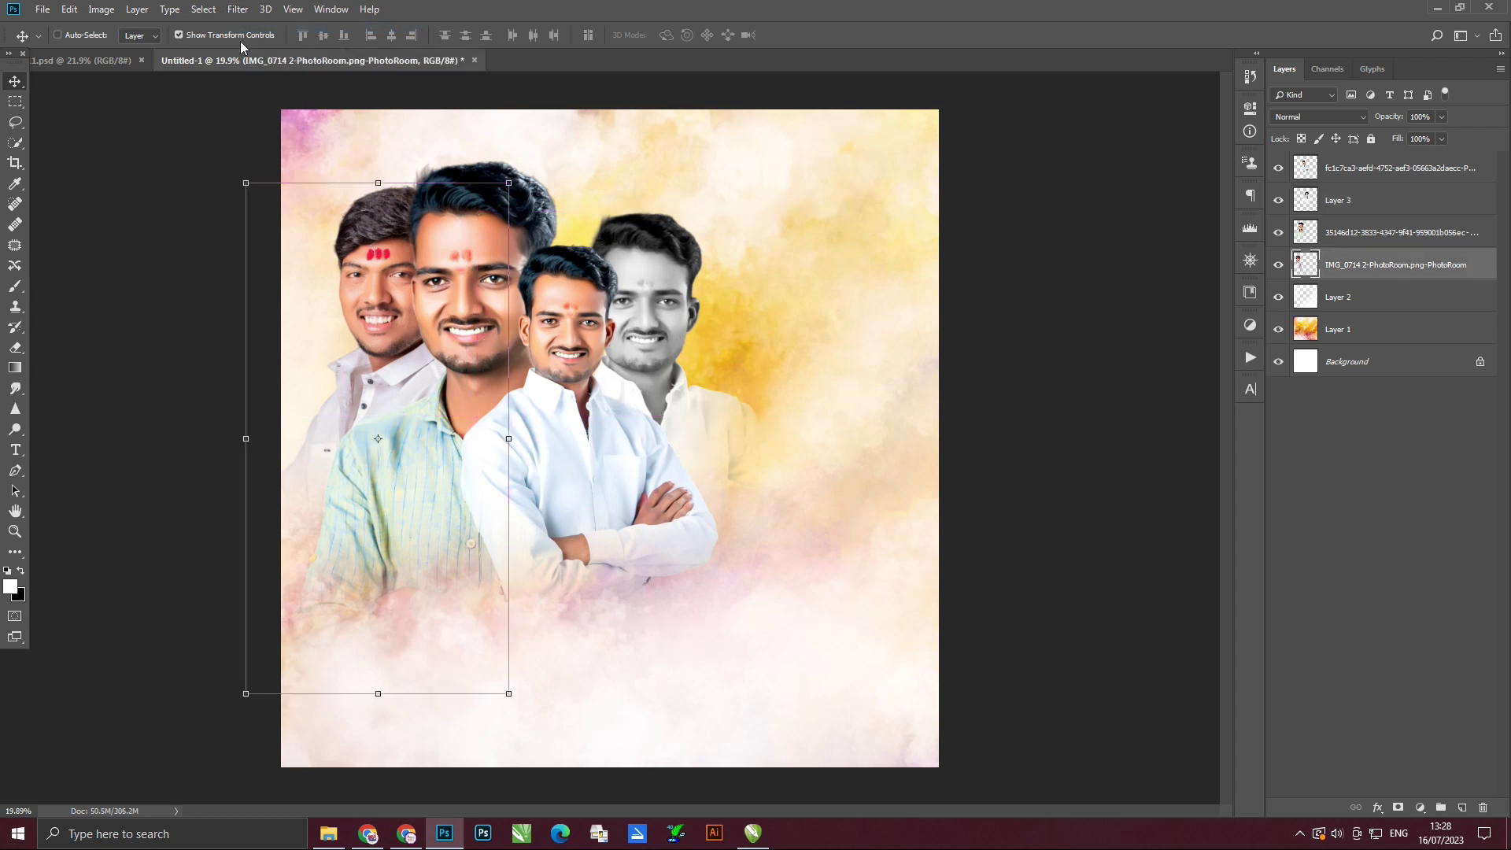
{"action": "left_click", "coordinate": [238, 10]}
{"action": "scroll", "coordinate": [401, 298], "scroll_direction": "up", "scroll_amount": 1}
{"action": "left_click", "coordinate": [238, 10]}
{"action": "left_click", "coordinate": [144, 186]}
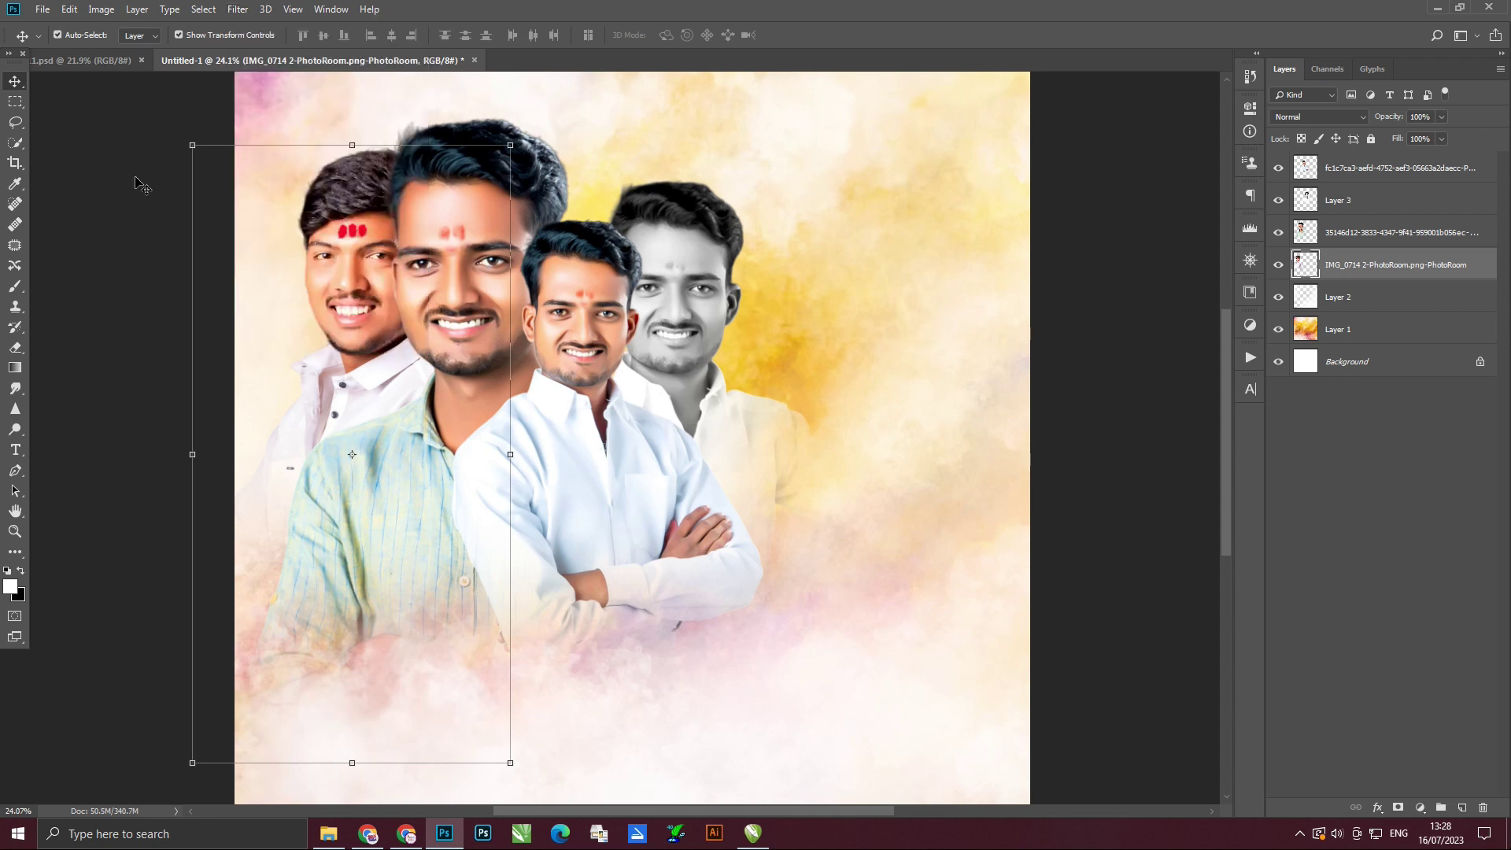
{"action": "left_click", "coordinate": [238, 9]}
{"action": "left_click", "coordinate": [259, 102]}
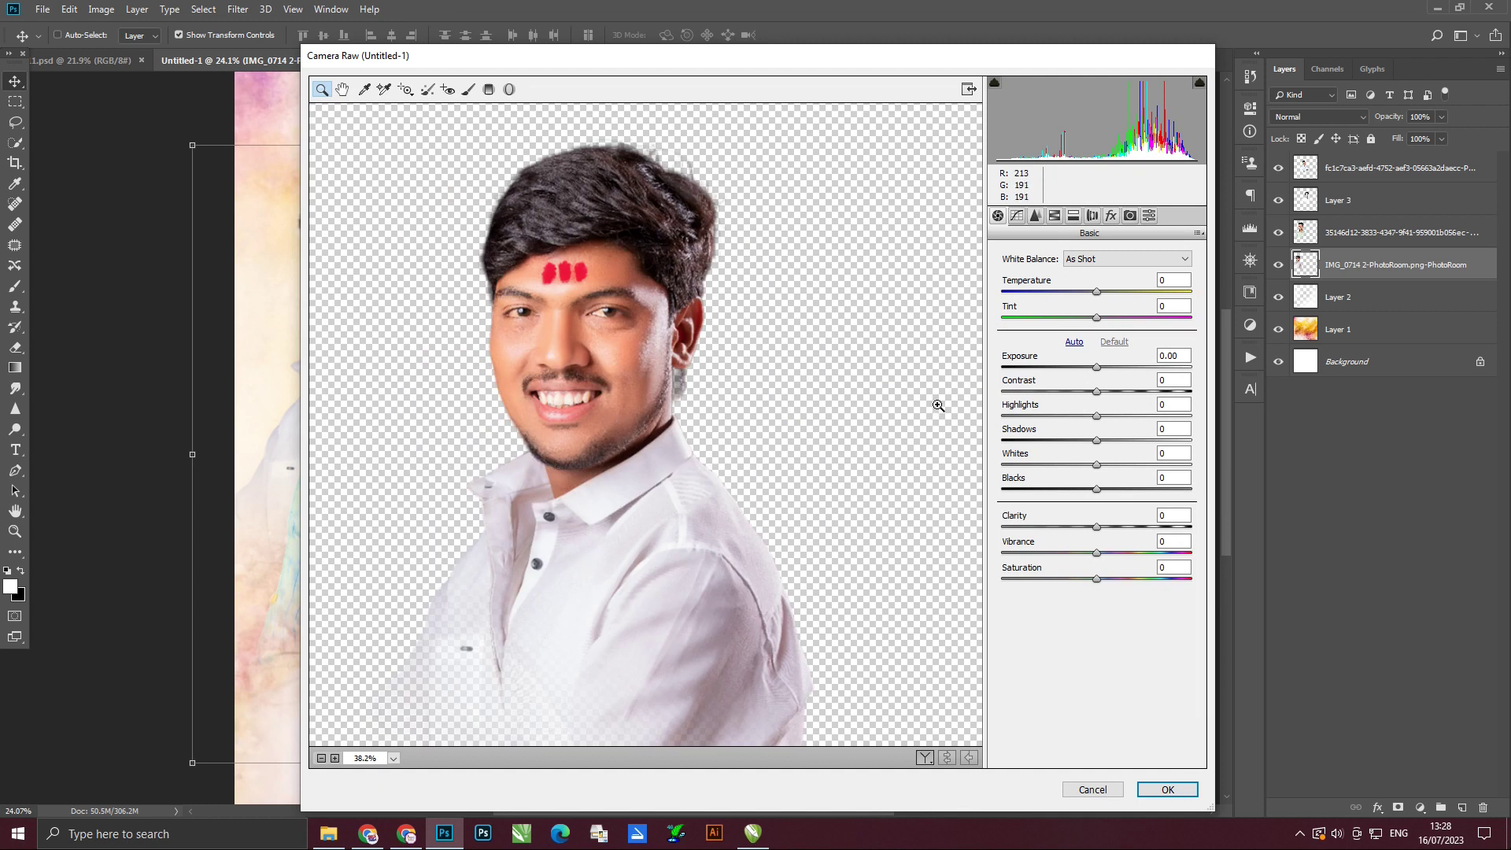
Set Whites +34, Blacks -38, Shadows +36 and Contrast +26, then apply.
{"action": "left_click", "coordinate": [1036, 219]}
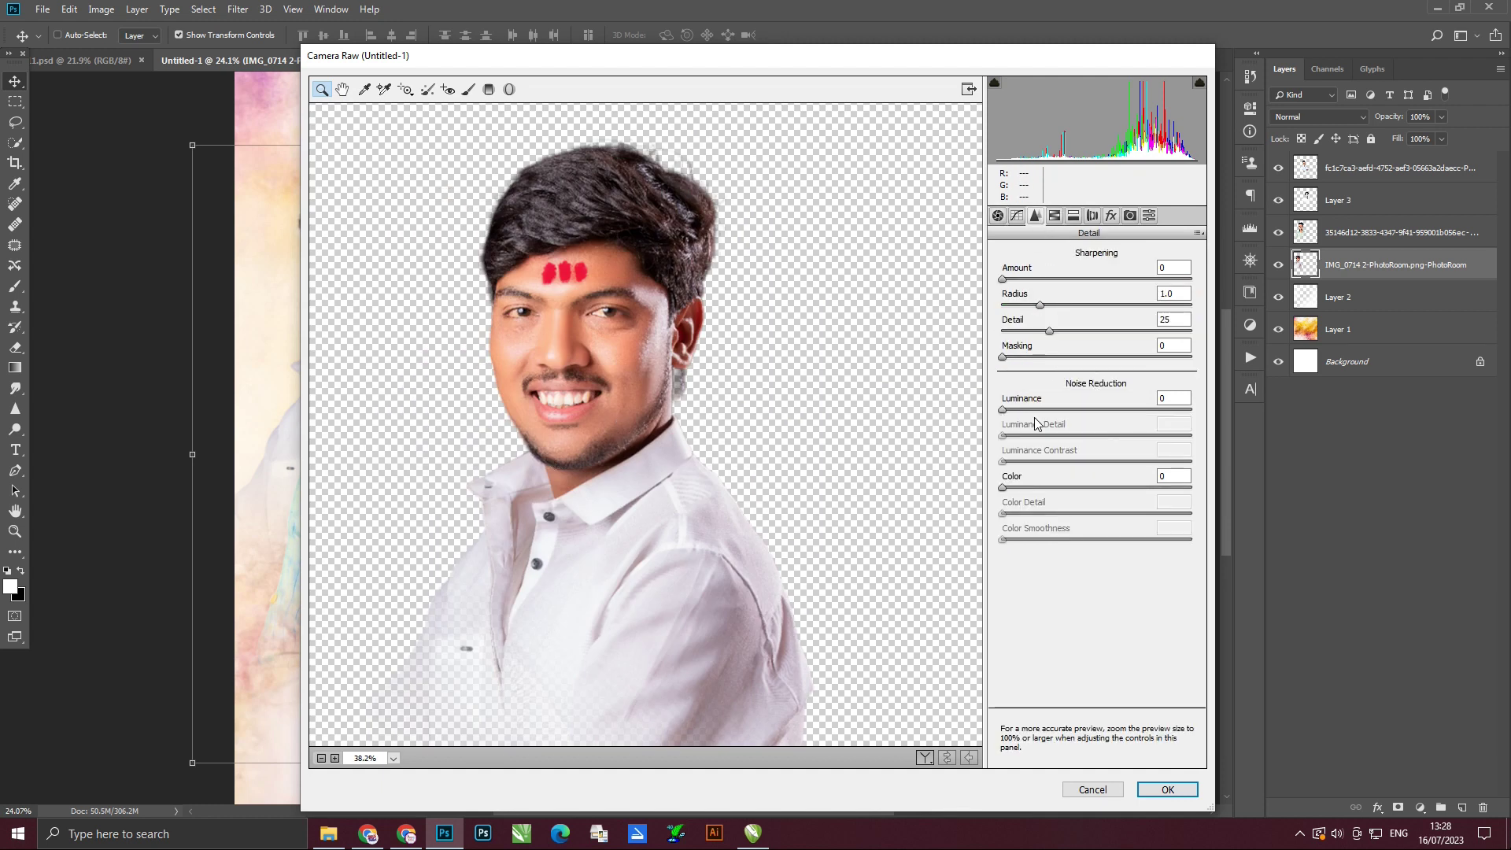
{"action": "left_click", "coordinate": [999, 216]}
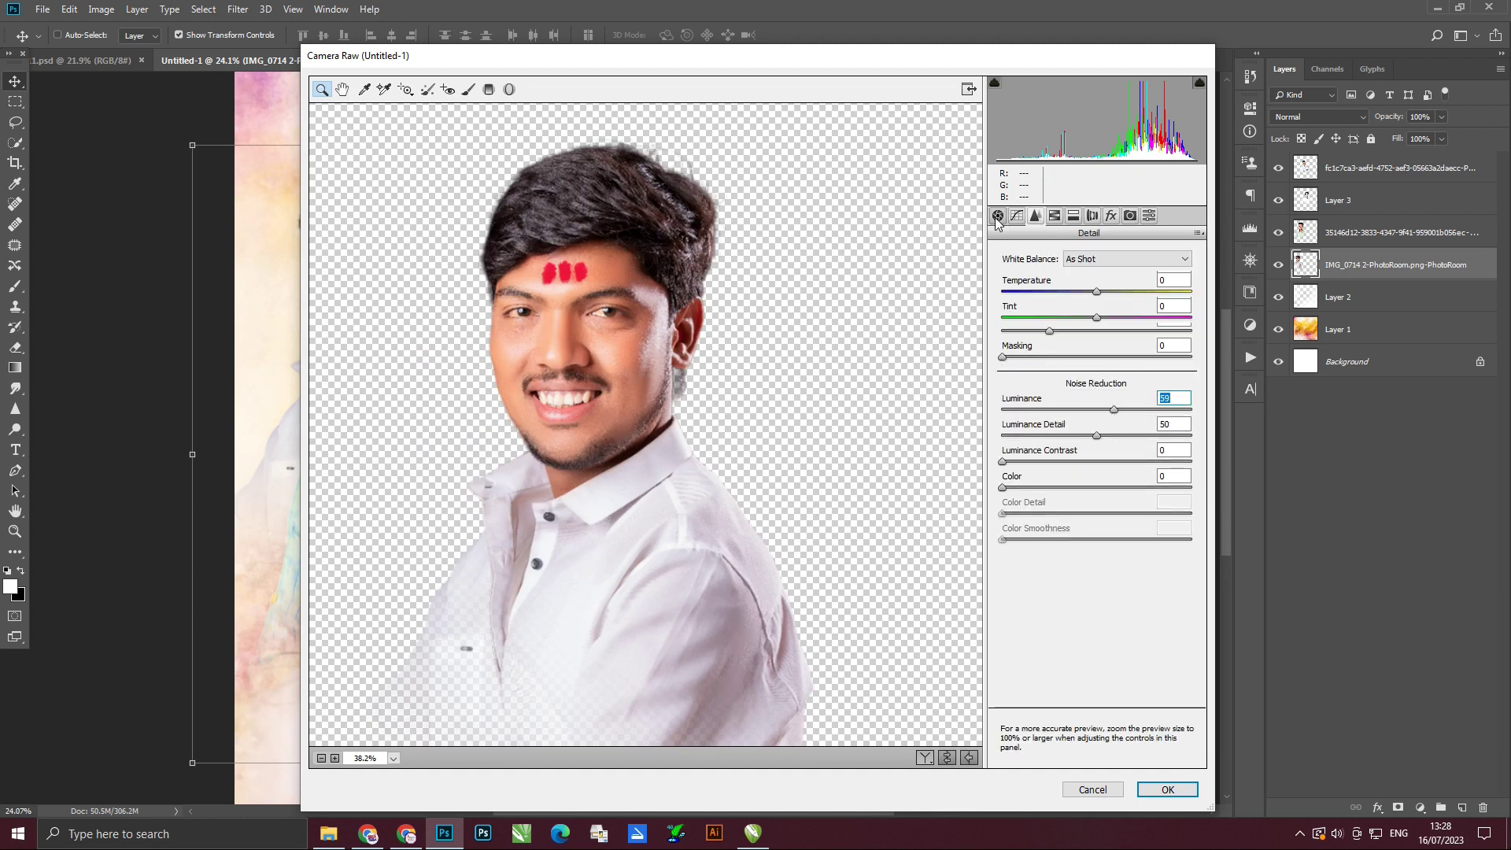
{"action": "left_click_drag", "start_coordinate": [1123, 465], "coordinate": [1061, 496]}
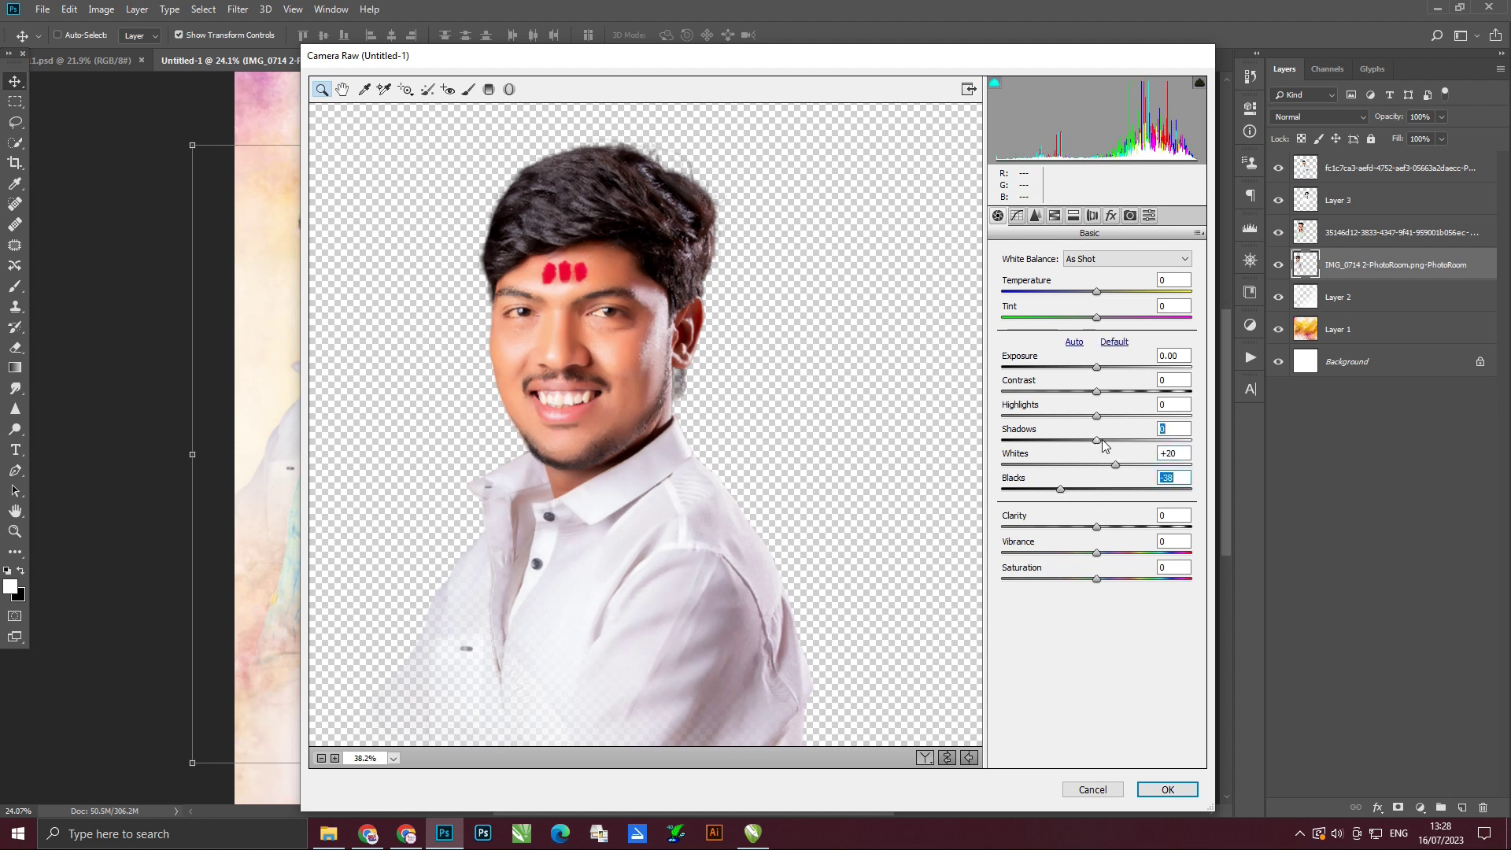
{"action": "left_click_drag", "start_coordinate": [1098, 441], "coordinate": [1133, 445]}
{"action": "left_click_drag", "start_coordinate": [1096, 391], "coordinate": [1121, 391]}
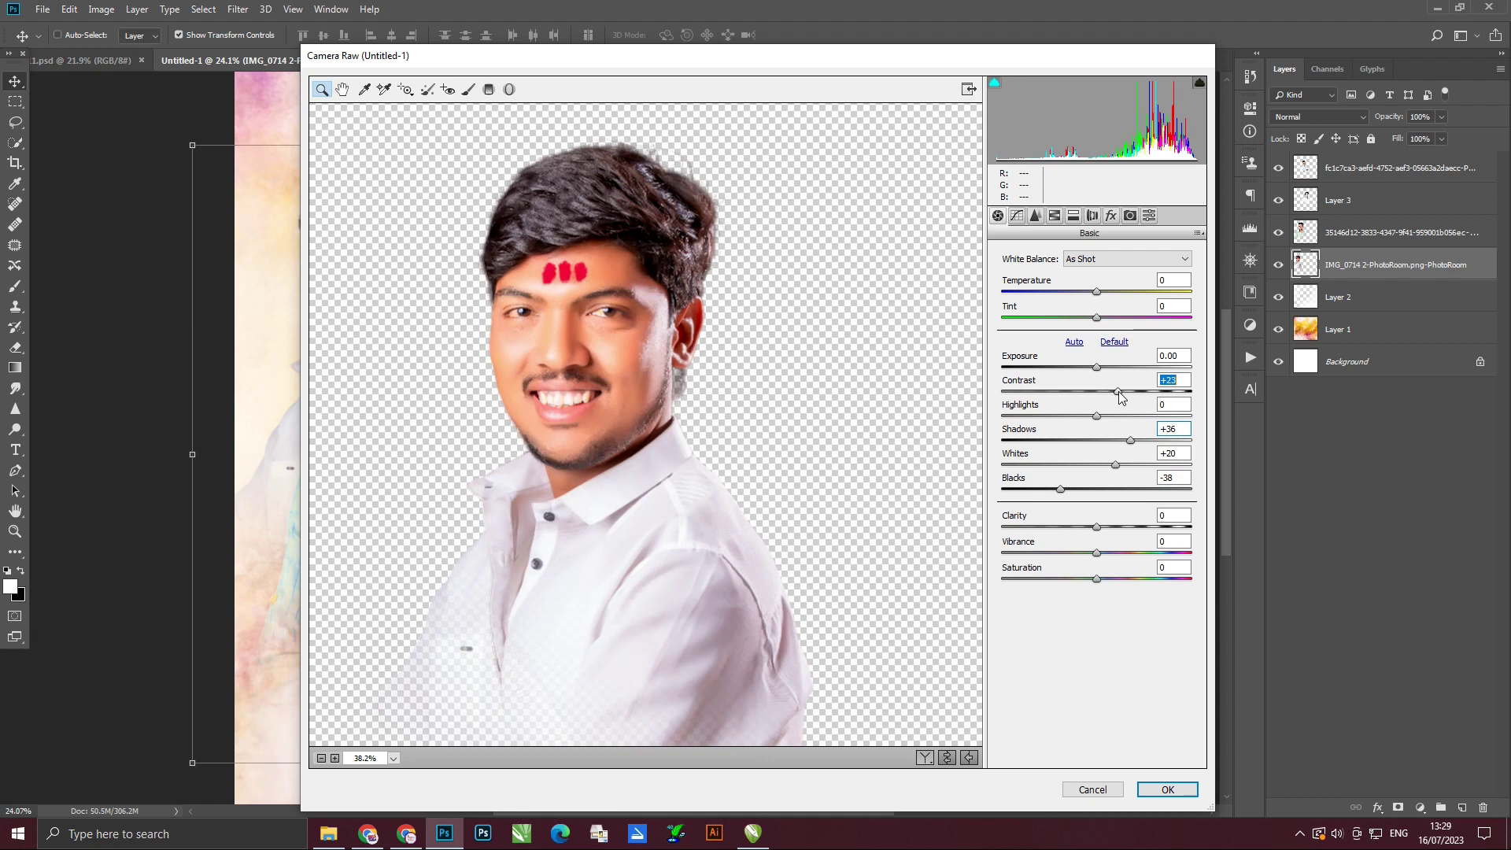
{"action": "left_click_drag", "start_coordinate": [1115, 464], "coordinate": [1131, 465]}
{"action": "left_click", "coordinate": [1190, 793]}
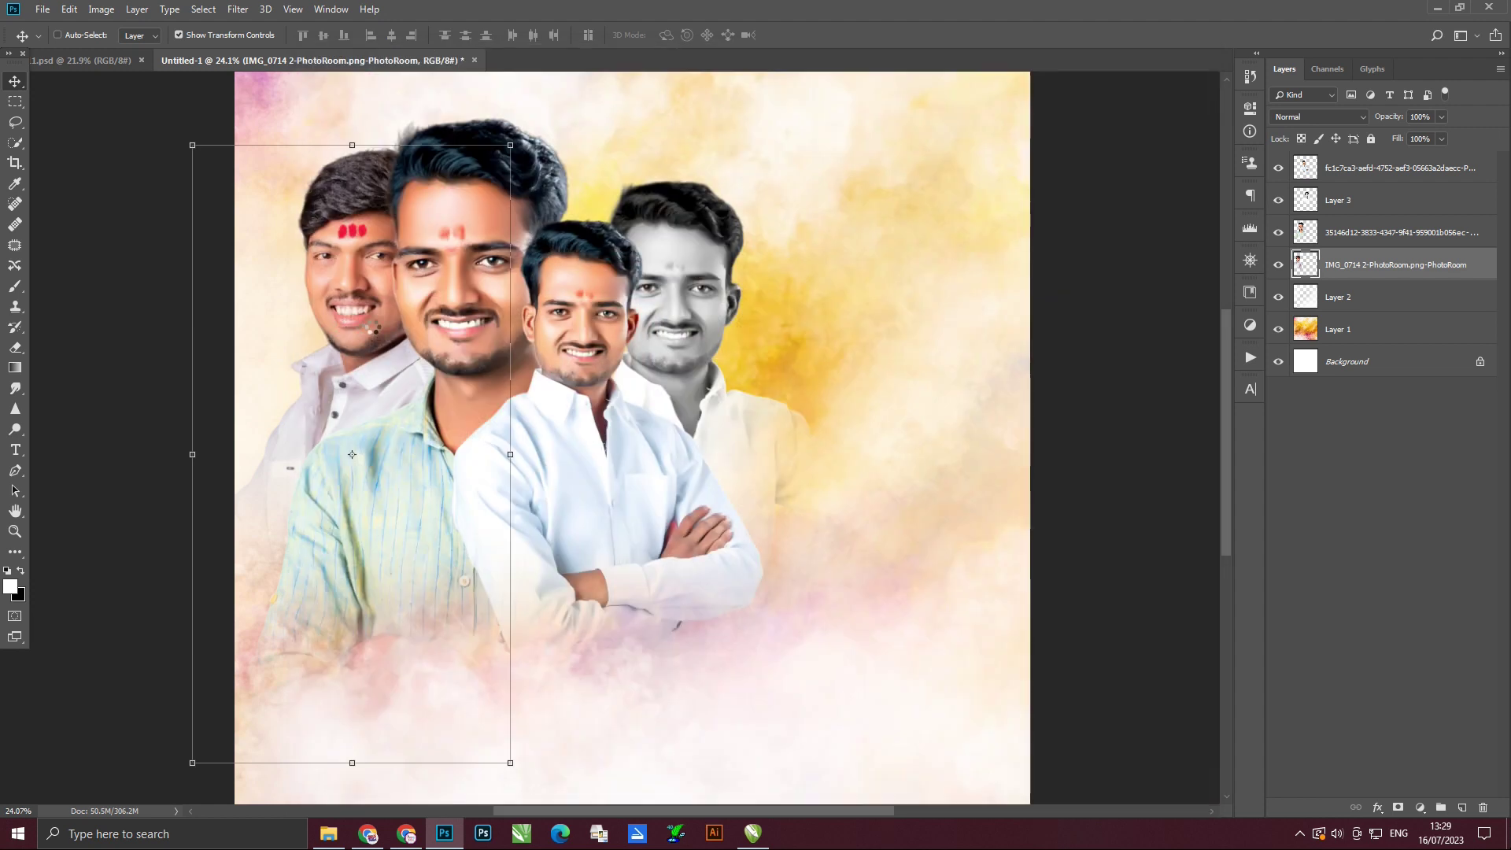
Add a new layer above the middle man's layer and ready a soft black brush.
{"action": "left_click", "coordinate": [111, 251]}
{"action": "key", "text": "ctrl+0"}
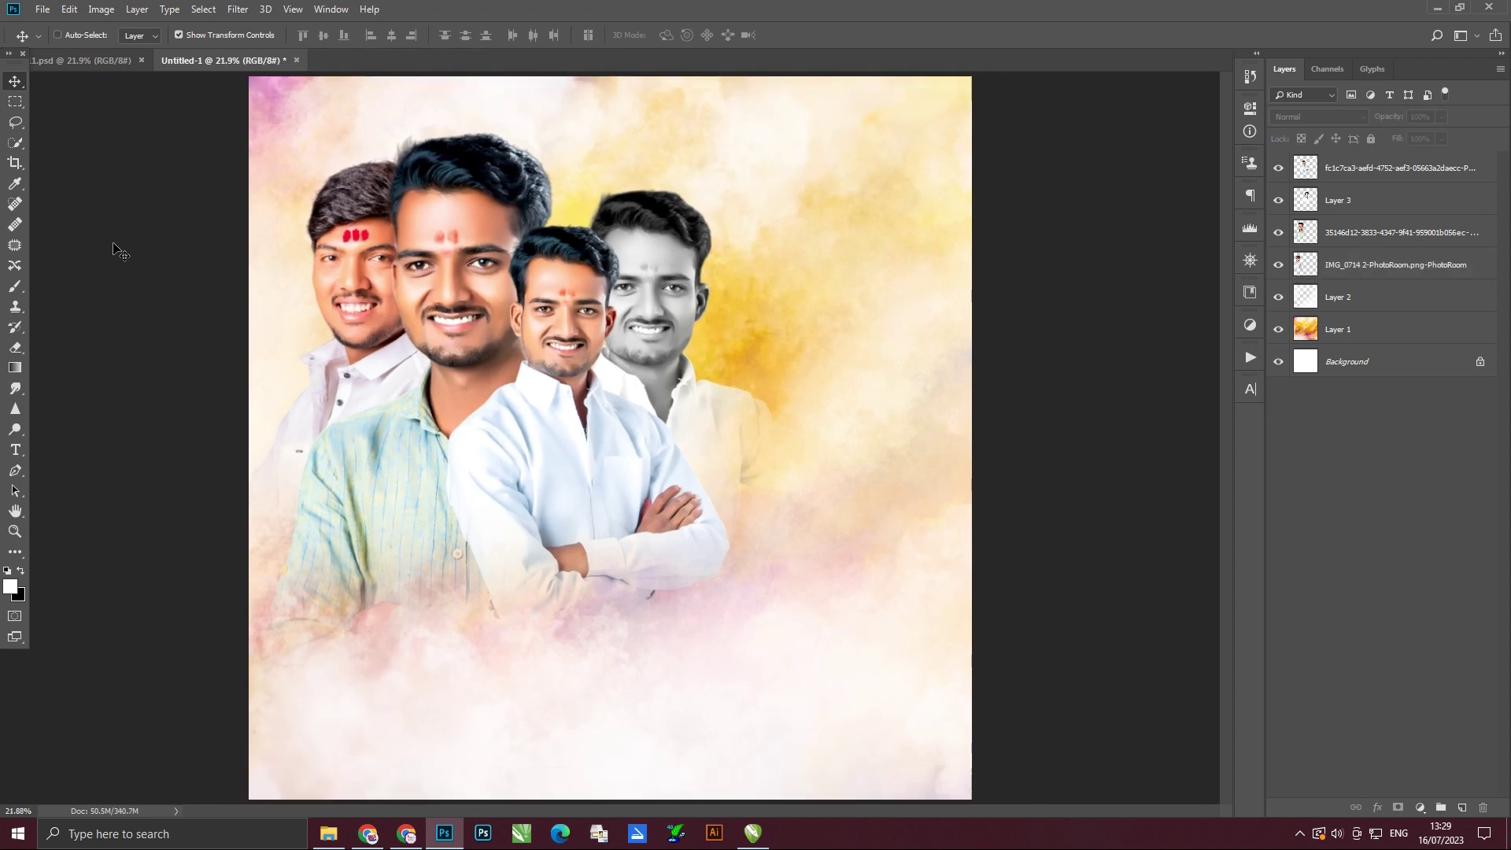
{"action": "left_click", "coordinate": [551, 305], "text": "ctrl"}
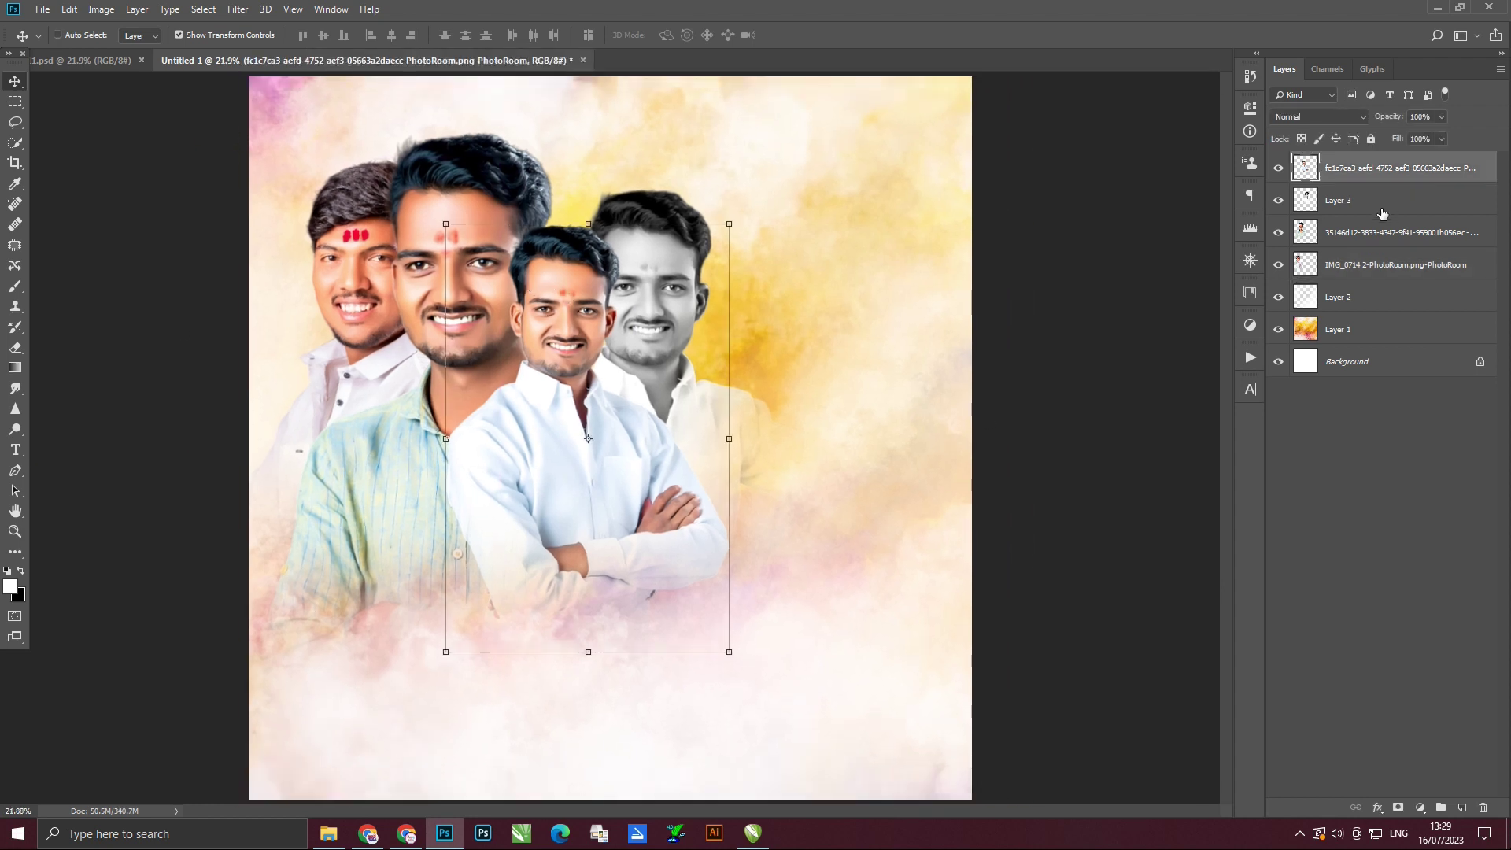
{"action": "left_click", "coordinate": [1462, 807]}
{"action": "scroll", "coordinate": [555, 332], "scroll_direction": "up", "scroll_amount": 2}
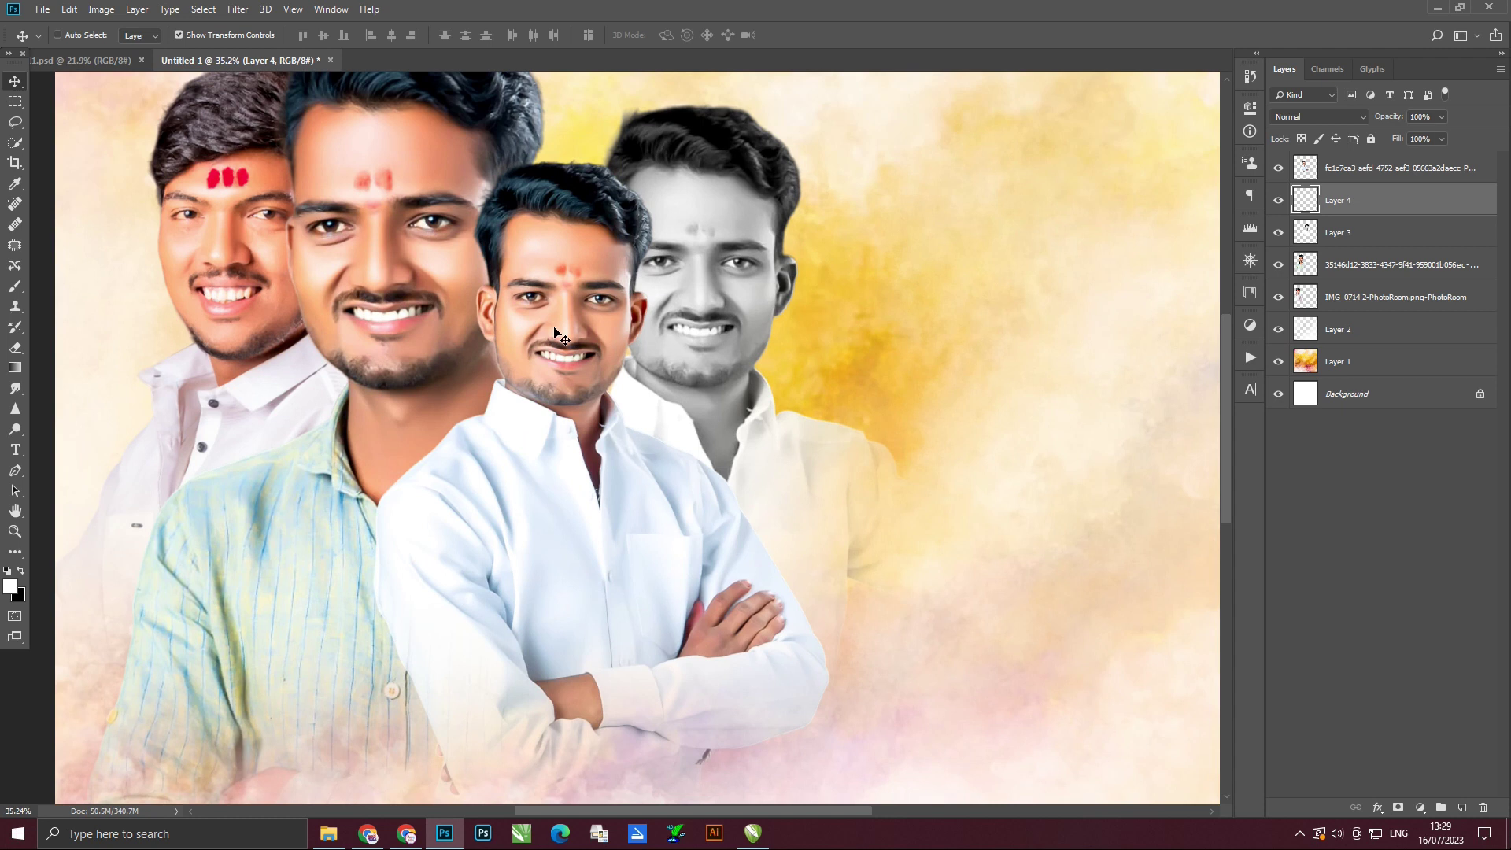
{"action": "left_click", "coordinate": [15, 286]}
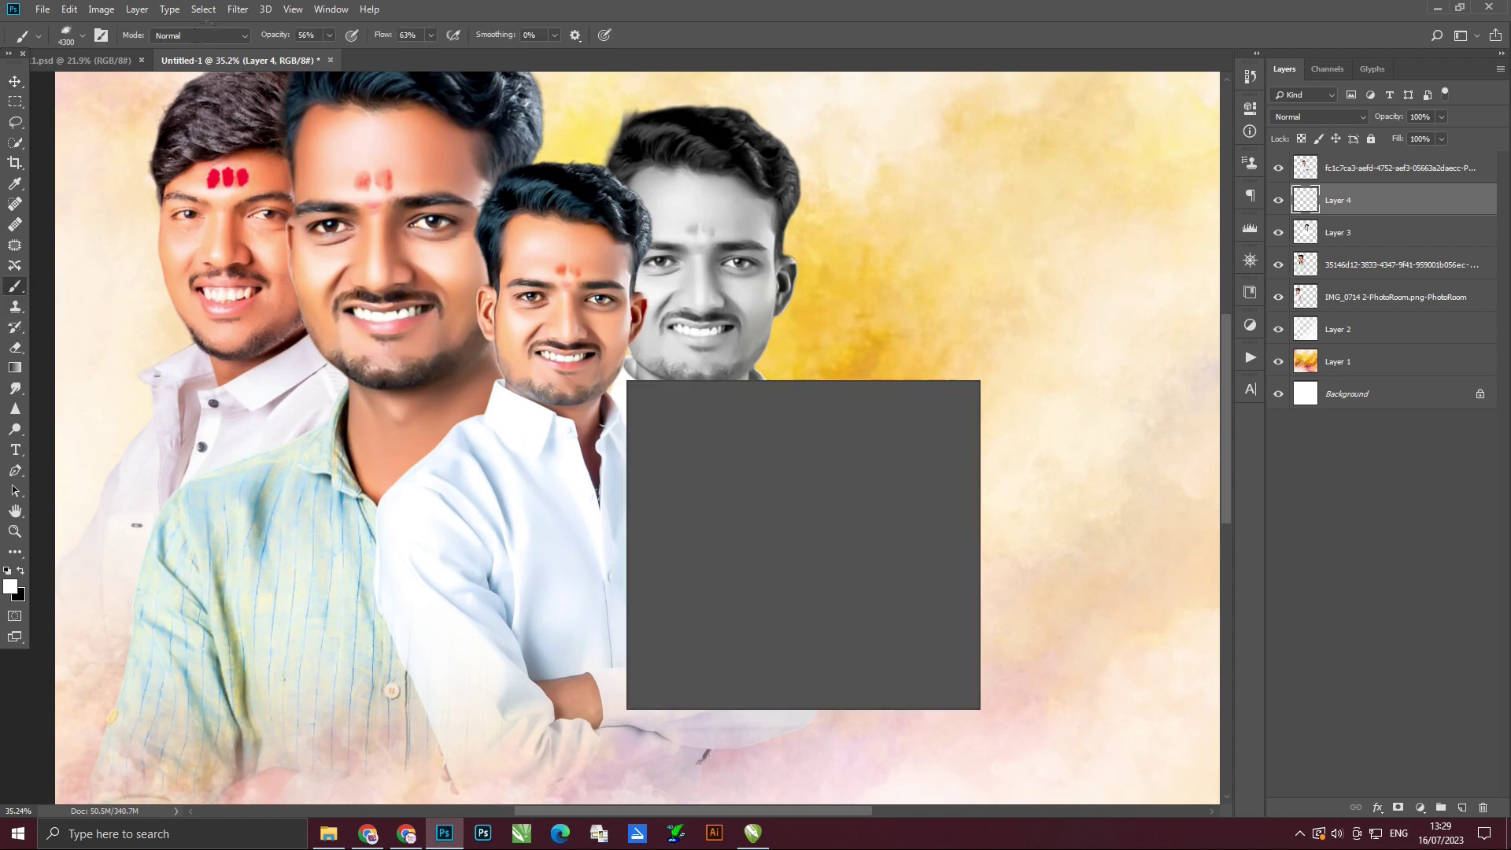
{"action": "key", "text": "Return"}
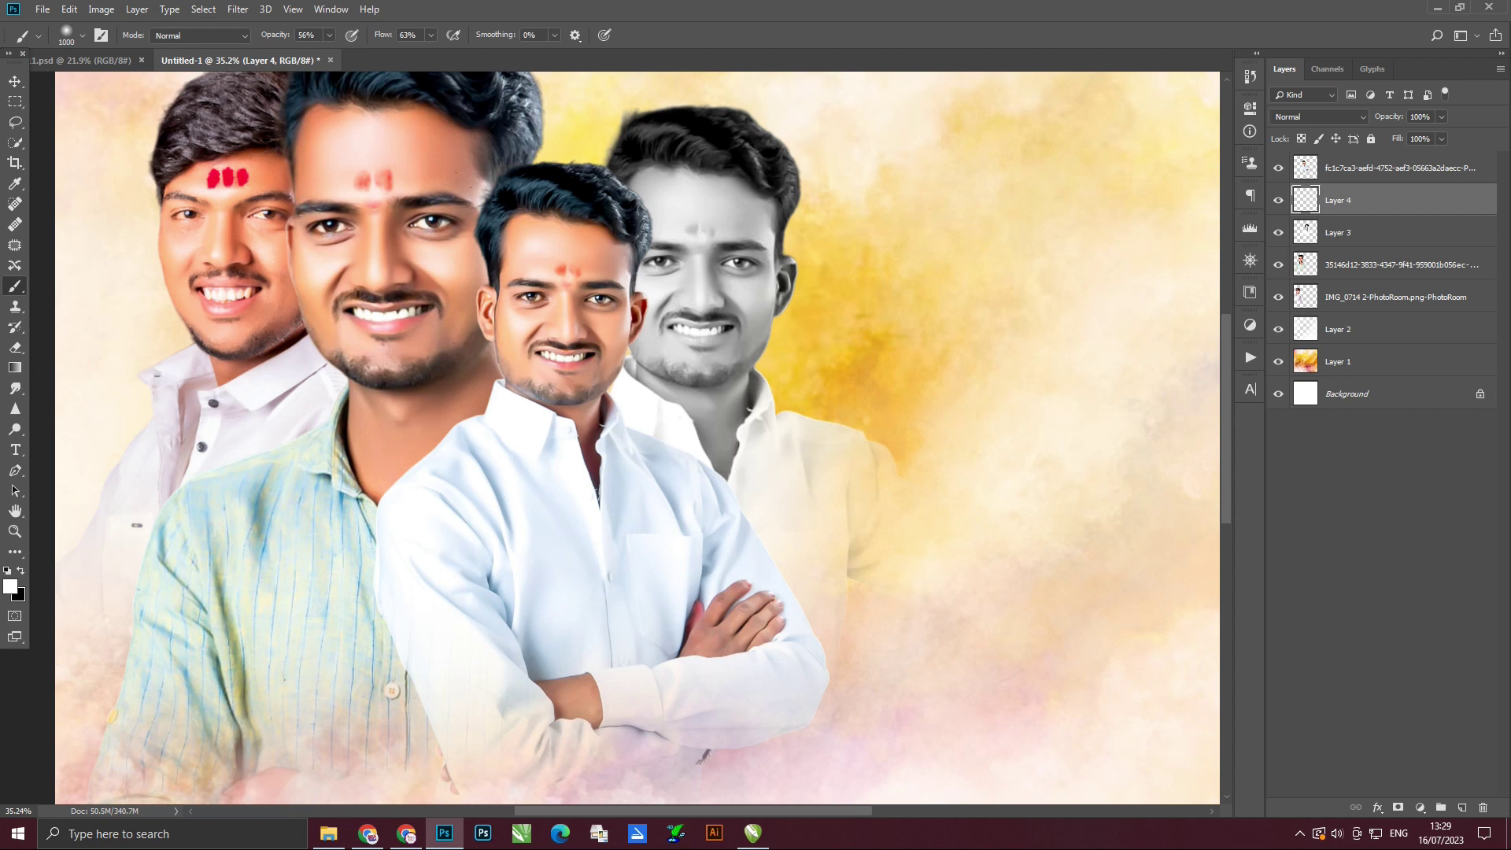
{"action": "key", "text": "x"}
Darken the top of the man's hair and set brush Opacity 70% and Flow 75%.
{"action": "left_click_drag", "start_coordinate": [540, 157], "coordinate": [603, 156]}
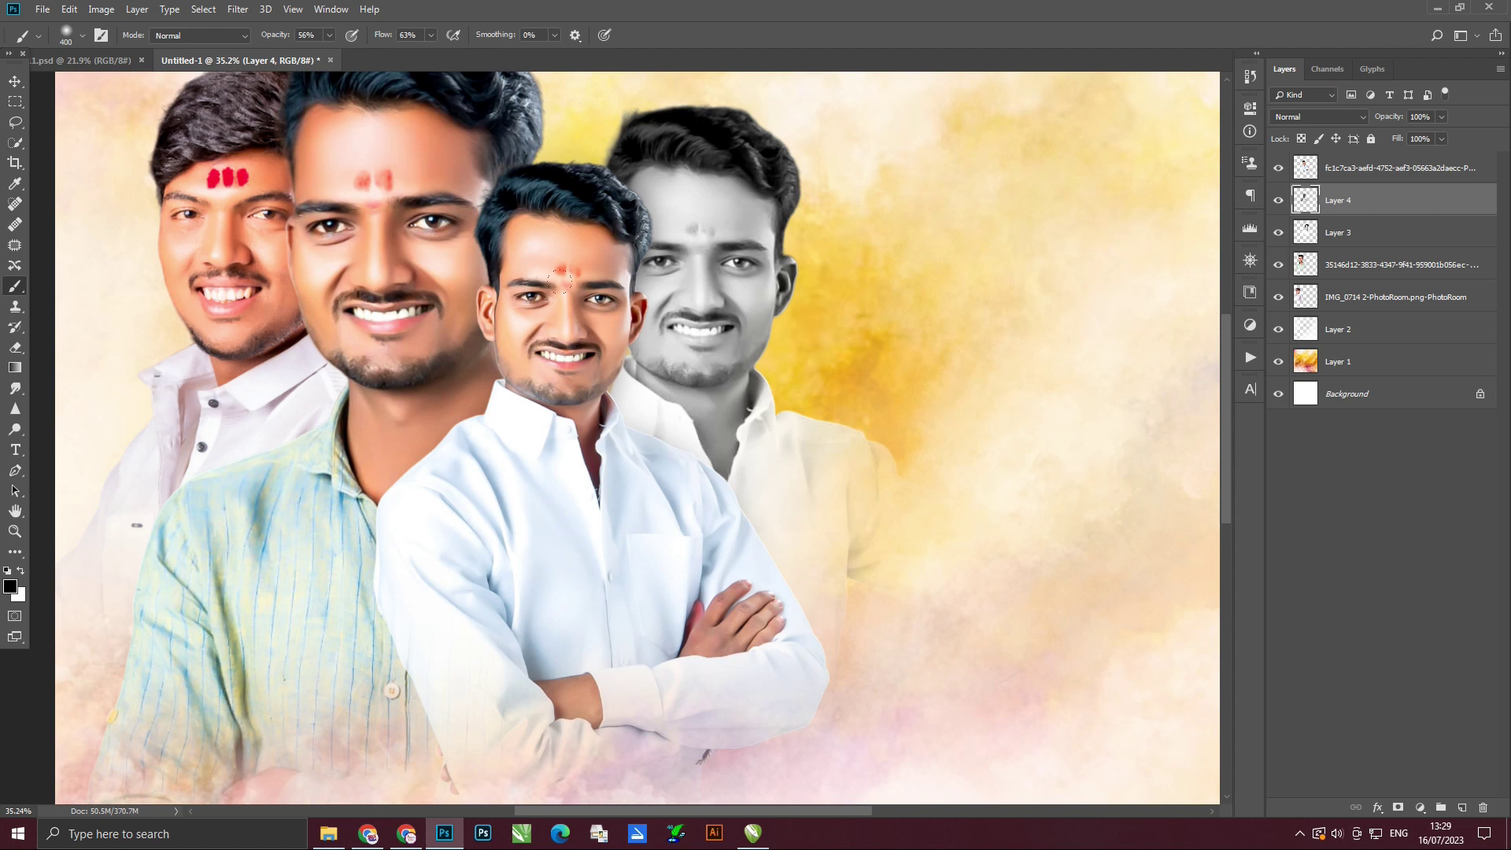
{"action": "left_click", "coordinate": [331, 36]}
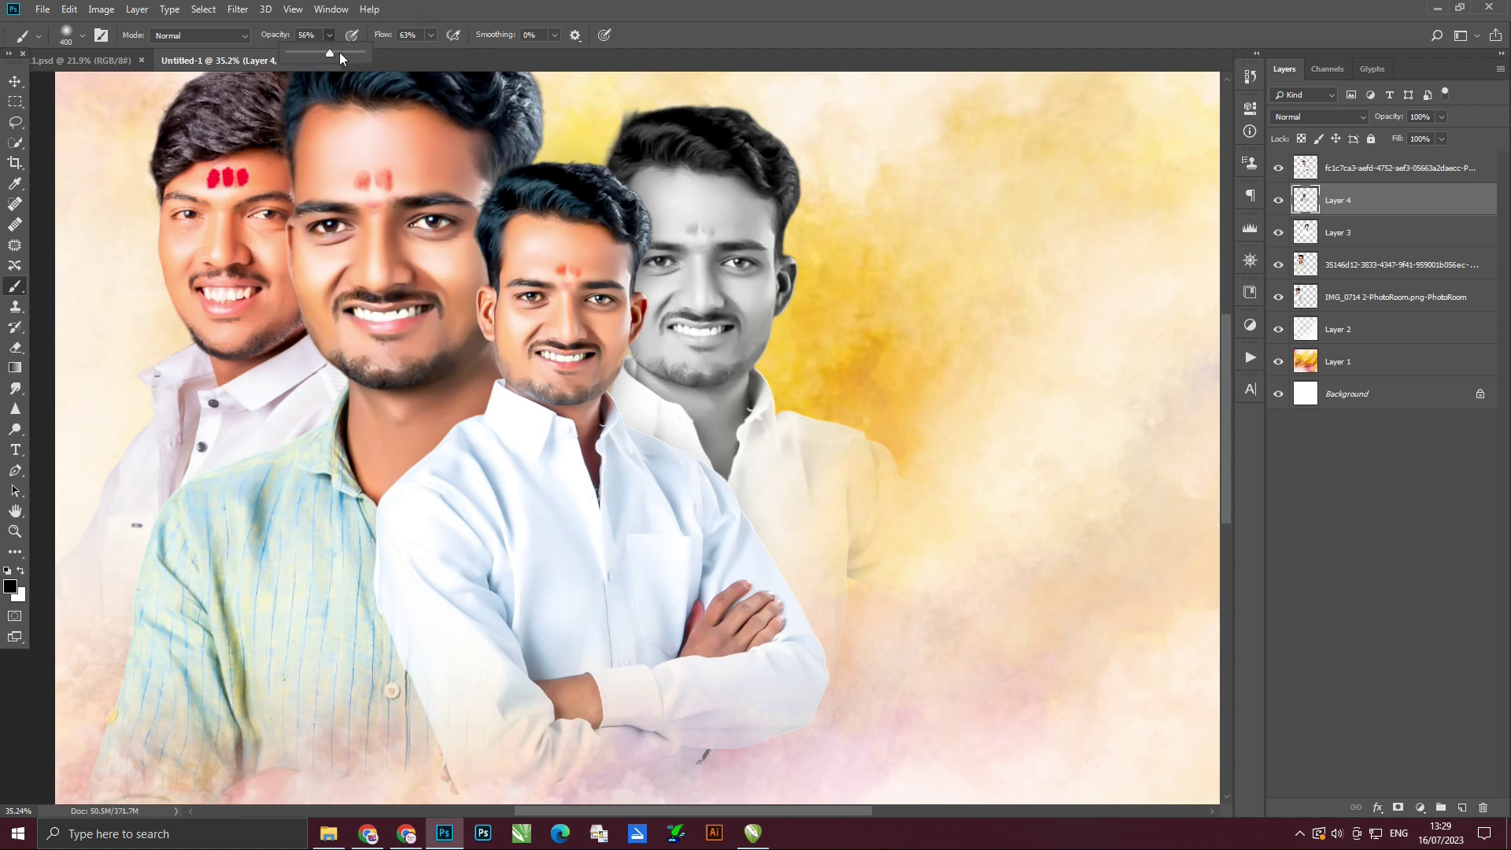
{"action": "left_click", "coordinate": [431, 36]}
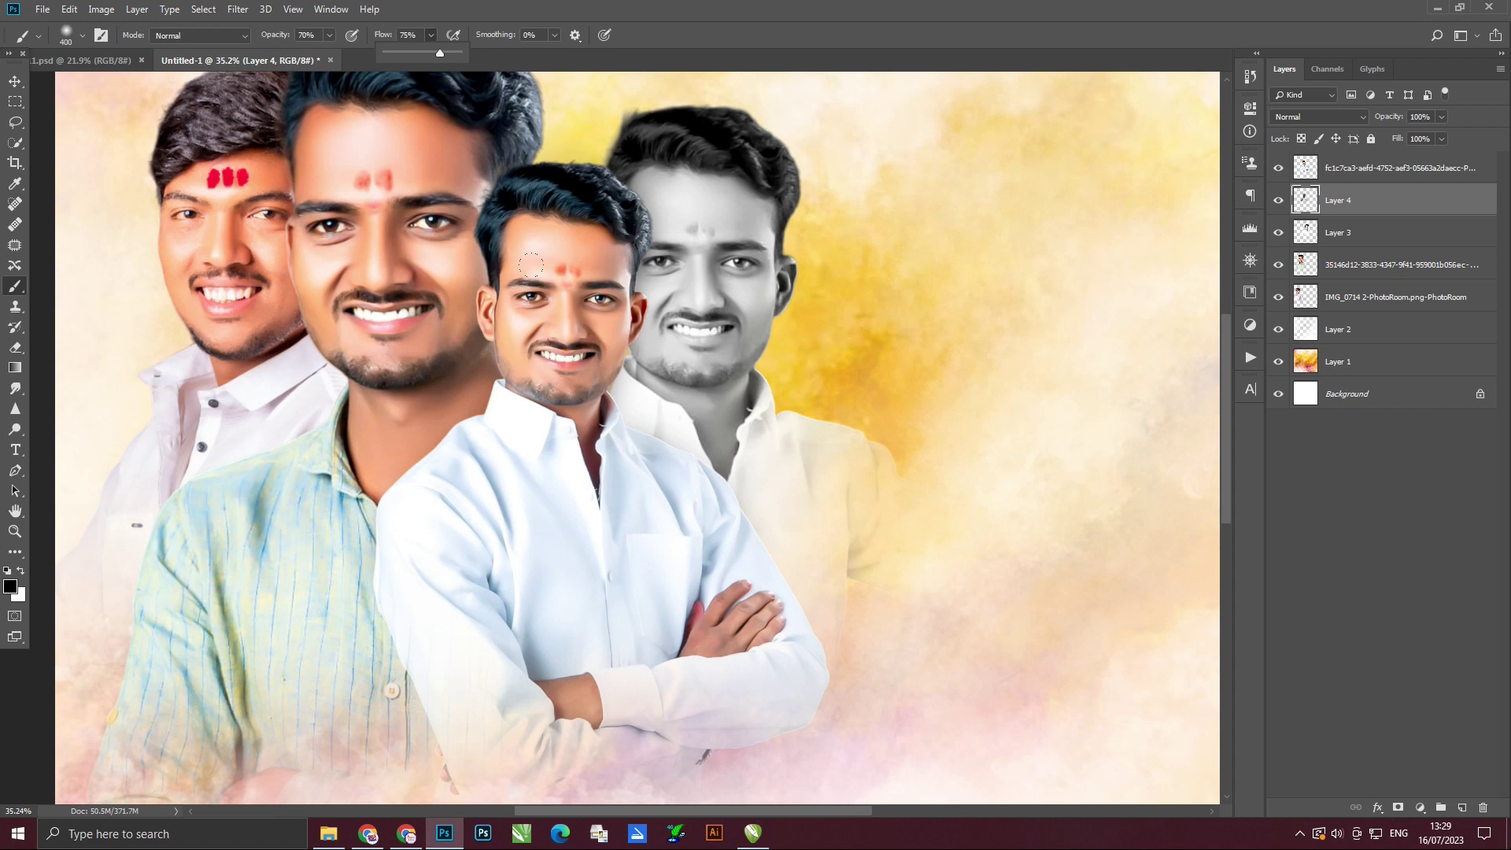
{"action": "left_click", "coordinate": [542, 189]}
Shade the front man's hair edge and the white shirt's left and lower edges.
{"action": "left_click_drag", "start_coordinate": [517, 220], "coordinate": [511, 225]}
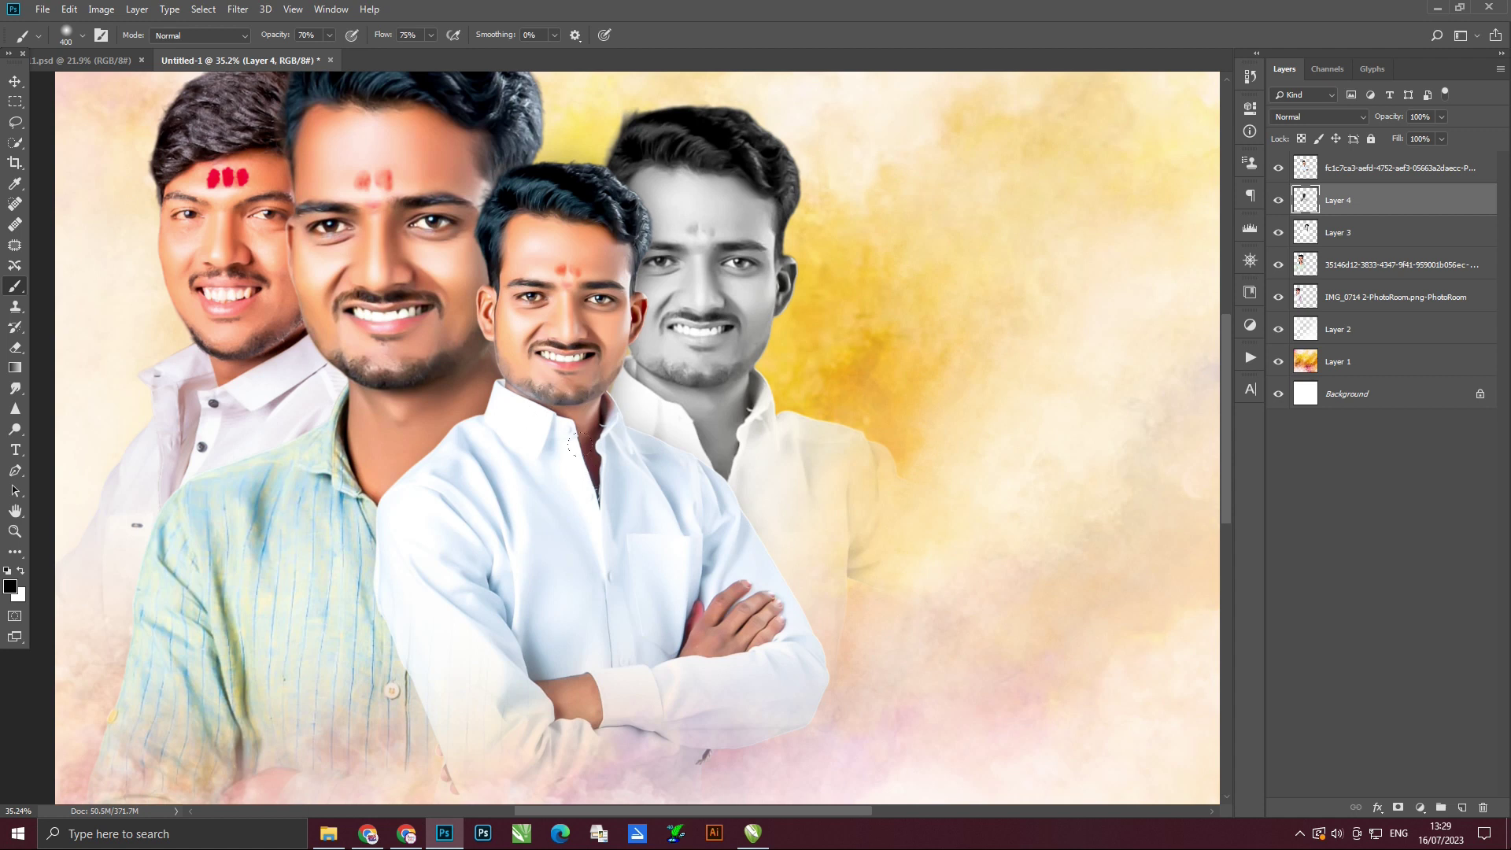
{"action": "scroll", "coordinate": [630, 495], "scroll_direction": "down", "scroll_amount": 2}
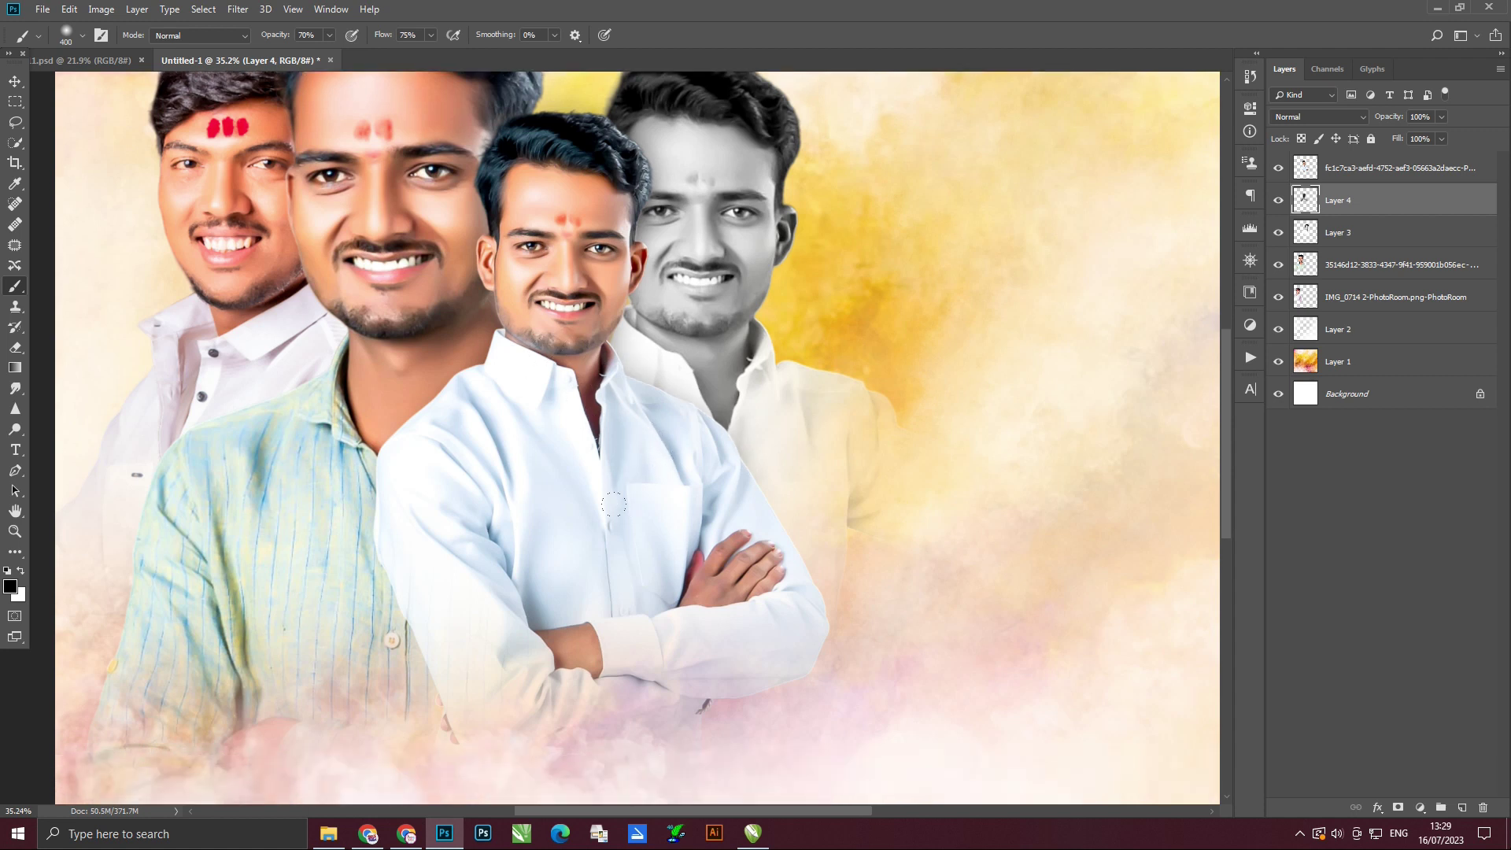
{"action": "left_click_drag", "start_coordinate": [389, 526], "coordinate": [396, 462]}
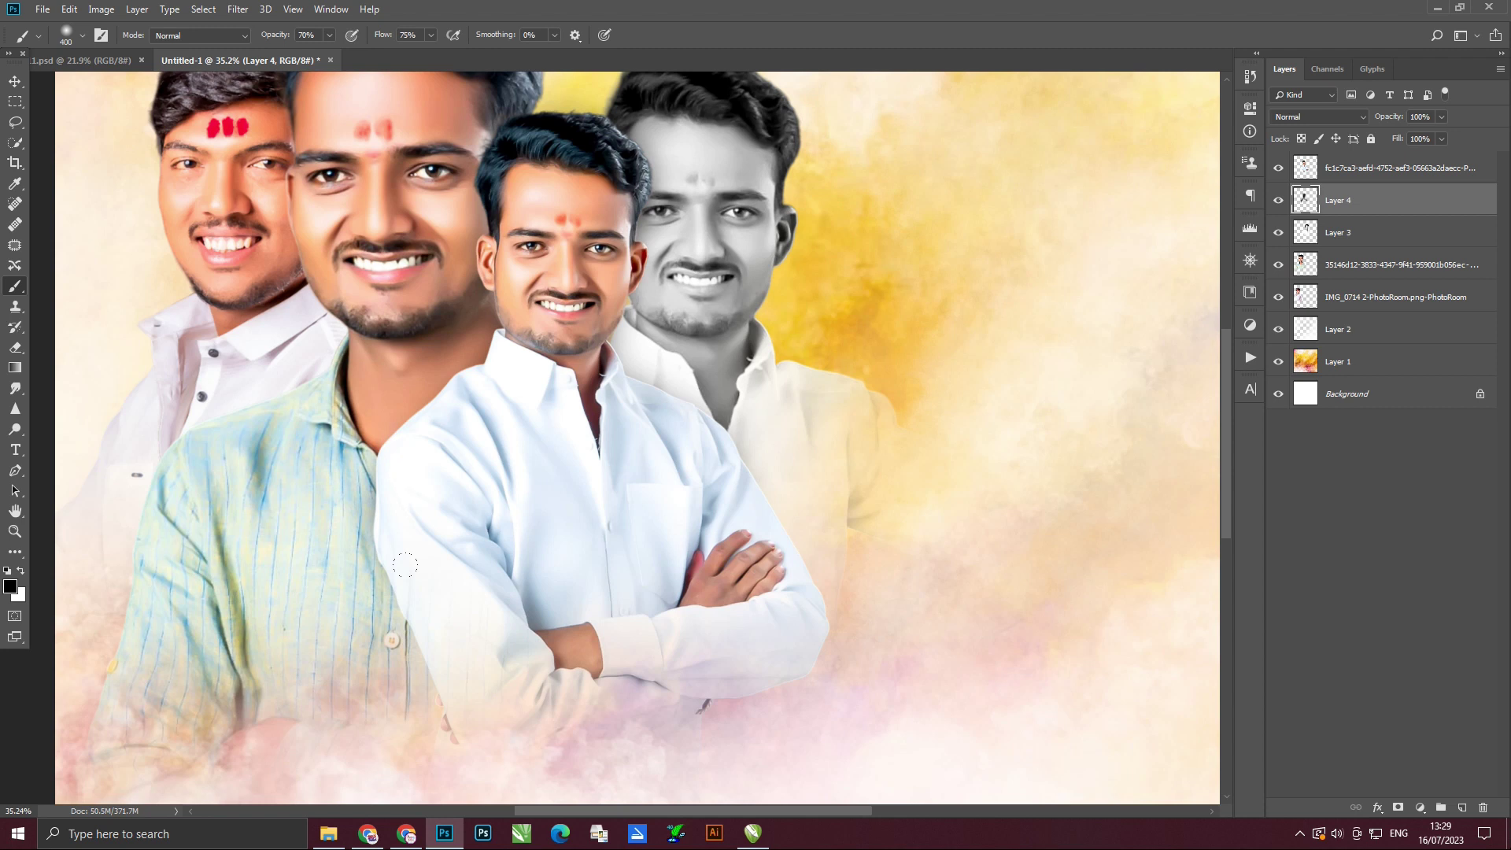
{"action": "left_click_drag", "start_coordinate": [405, 565], "coordinate": [498, 594]}
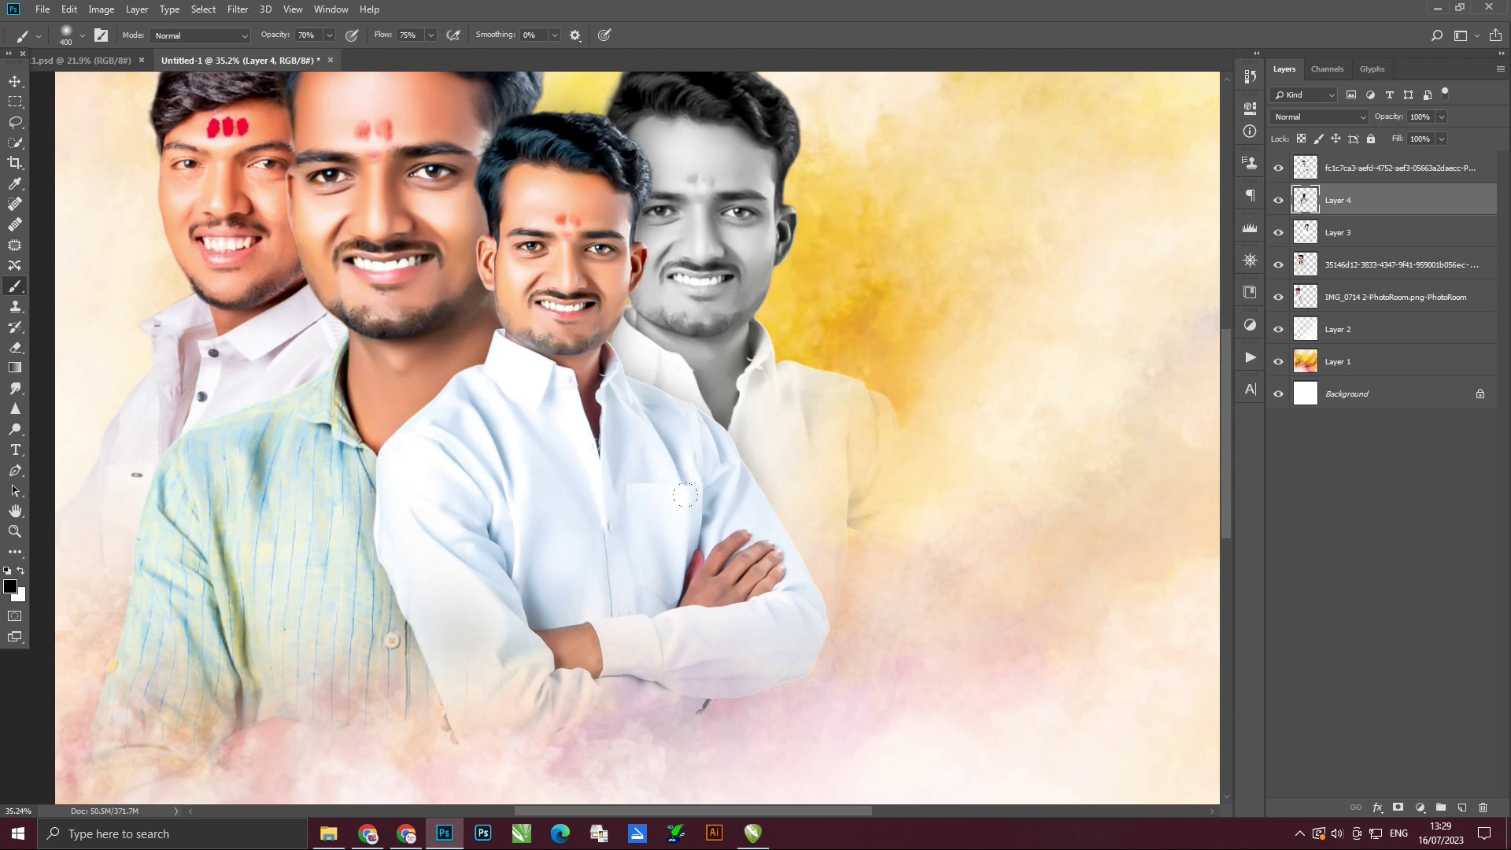
{"action": "key", "text": "e"}
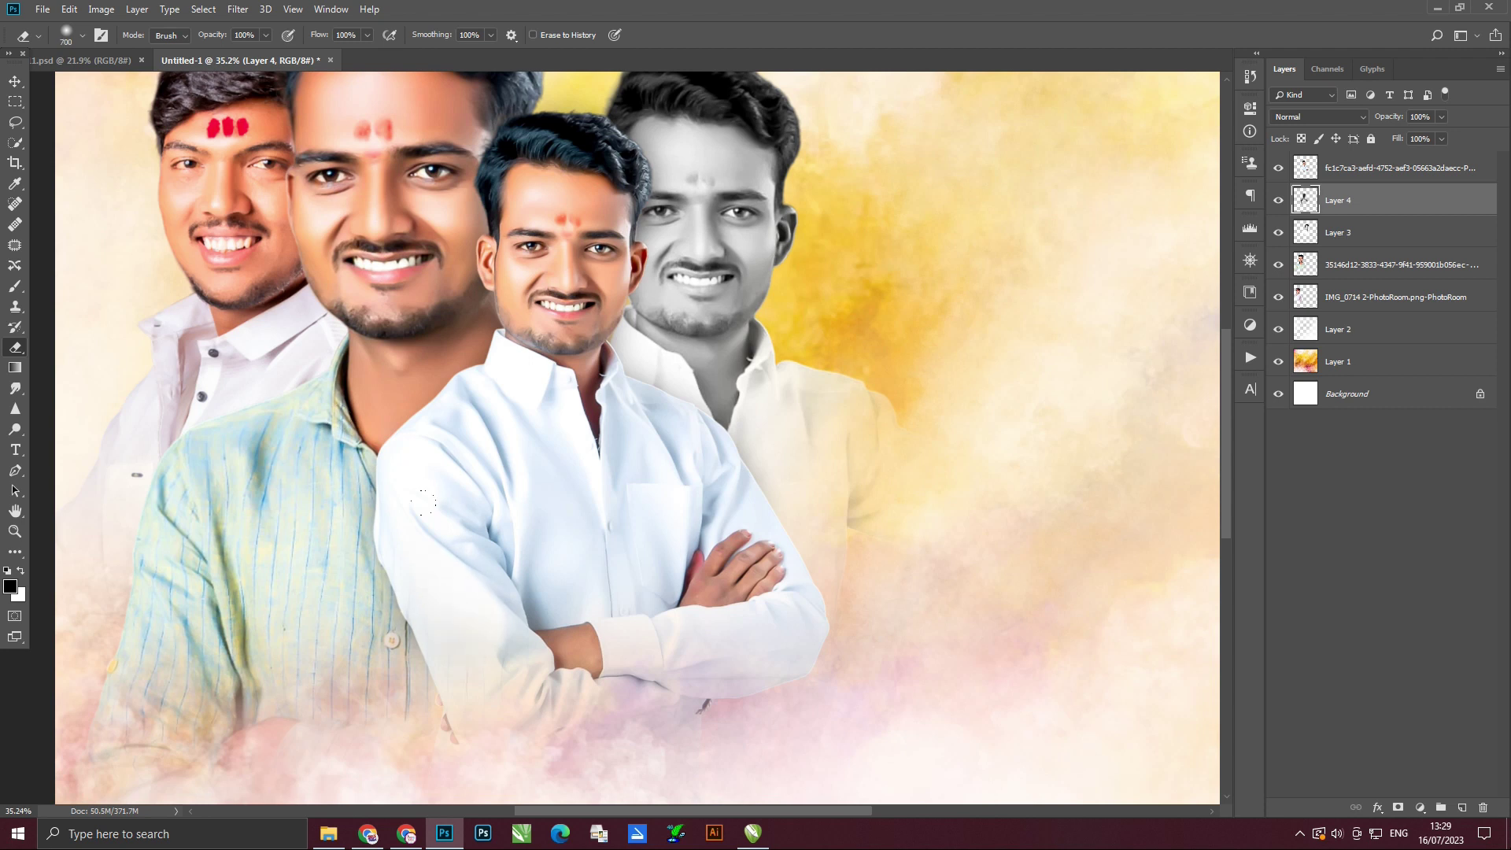
{"action": "scroll", "coordinate": [459, 397], "scroll_direction": "up", "scroll_amount": 3}
{"action": "key", "text": "v"}
{"action": "left_click", "coordinate": [610, 264], "text": "ctrl"}
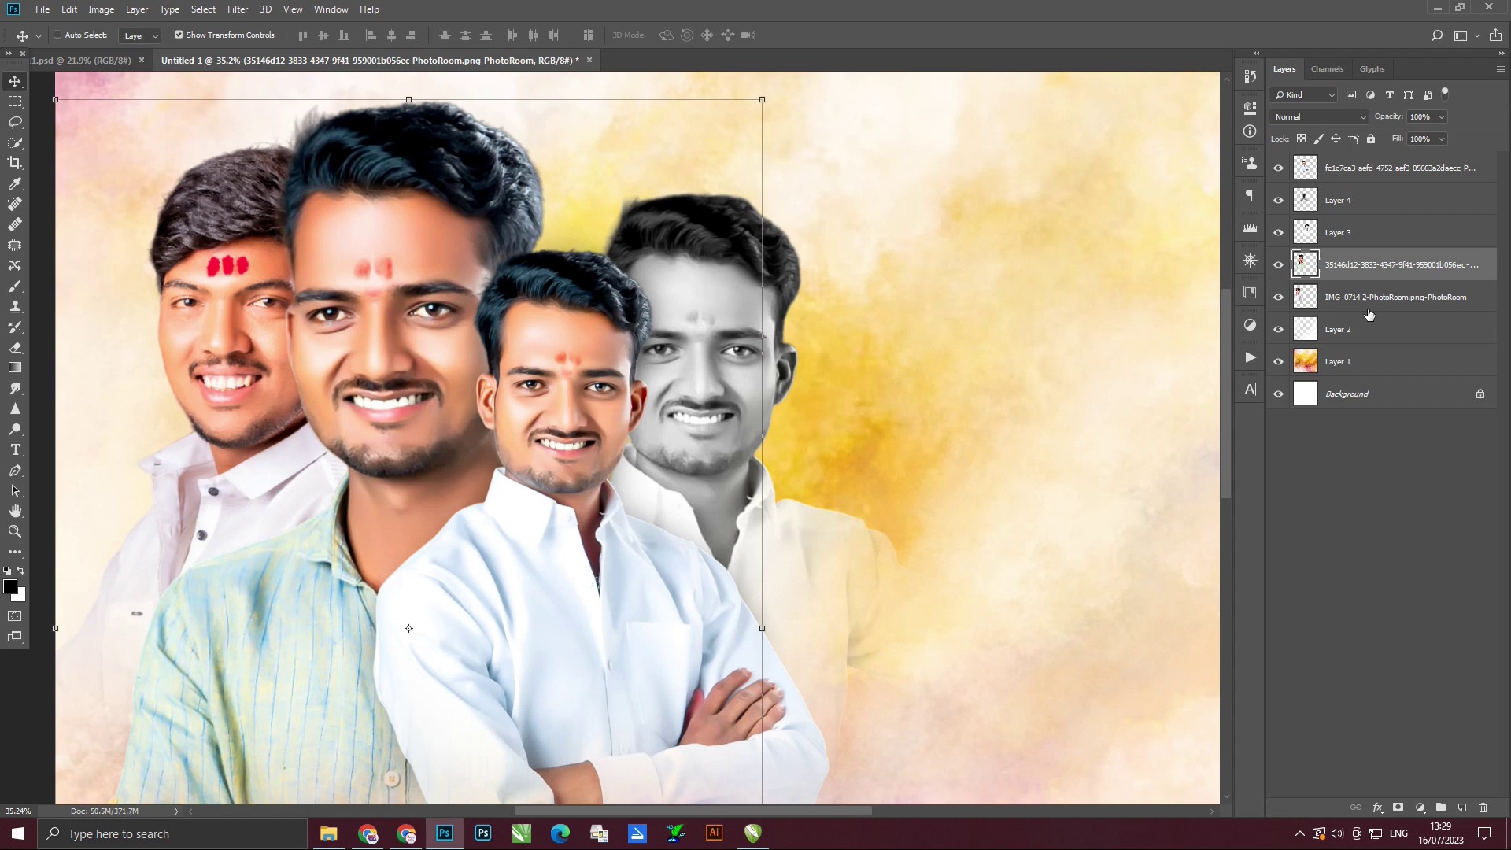
On a new layer under the centre portrait, shade his hair top, jaw and green shirt edge.
{"action": "left_click", "coordinate": [1462, 807], "text": "ctrl"}
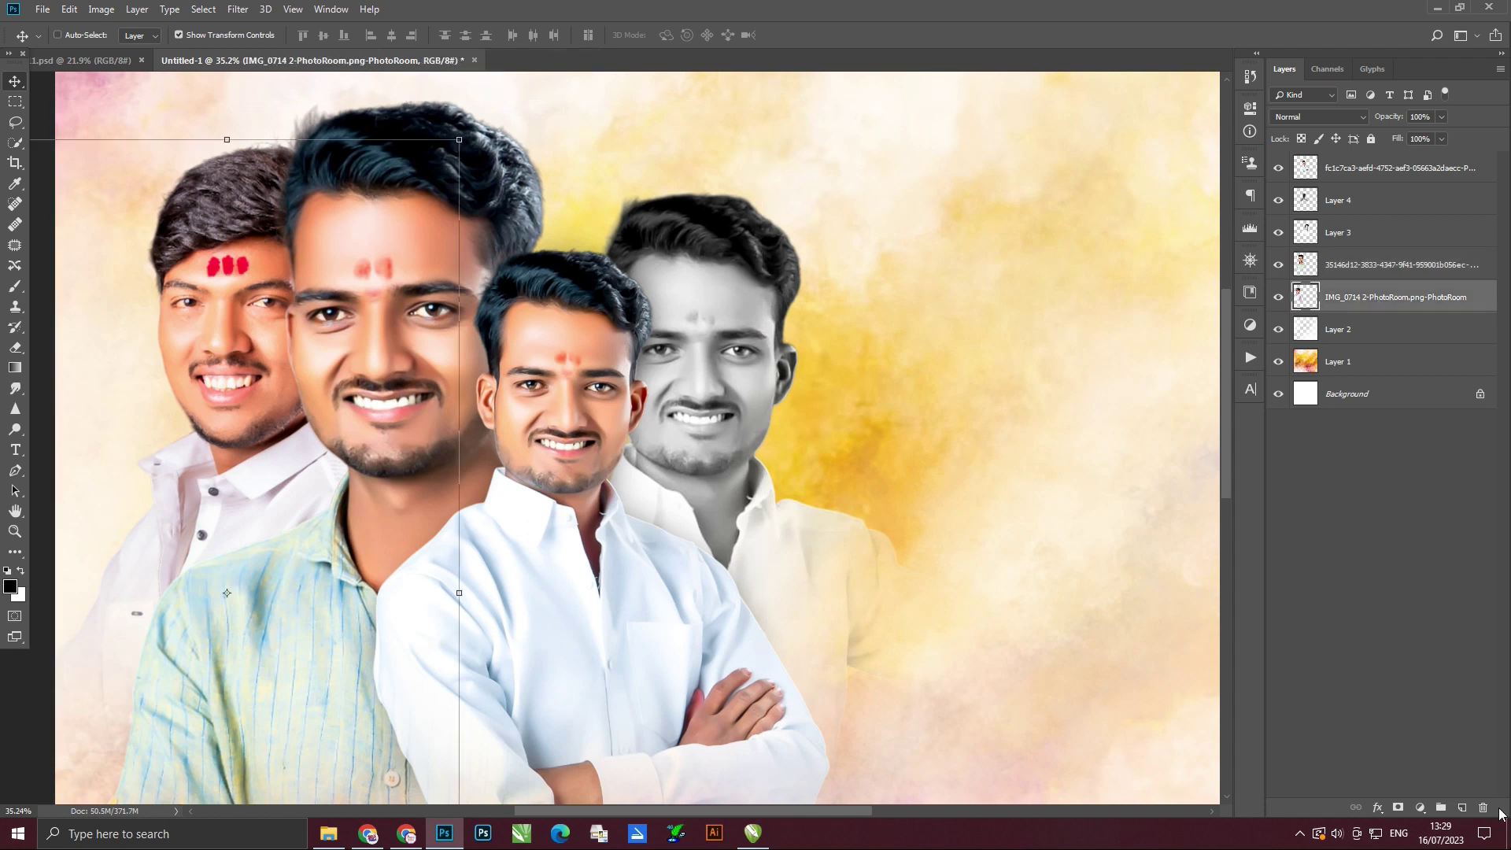
{"action": "left_click", "coordinate": [19, 288]}
{"action": "mouse_move", "coordinate": [351, 128]}
{"action": "left_mouse_down"}
{"action": "mouse_move", "coordinate": [434, 159]}
{"action": "mouse_move", "coordinate": [319, 130]}
{"action": "left_mouse_up"}
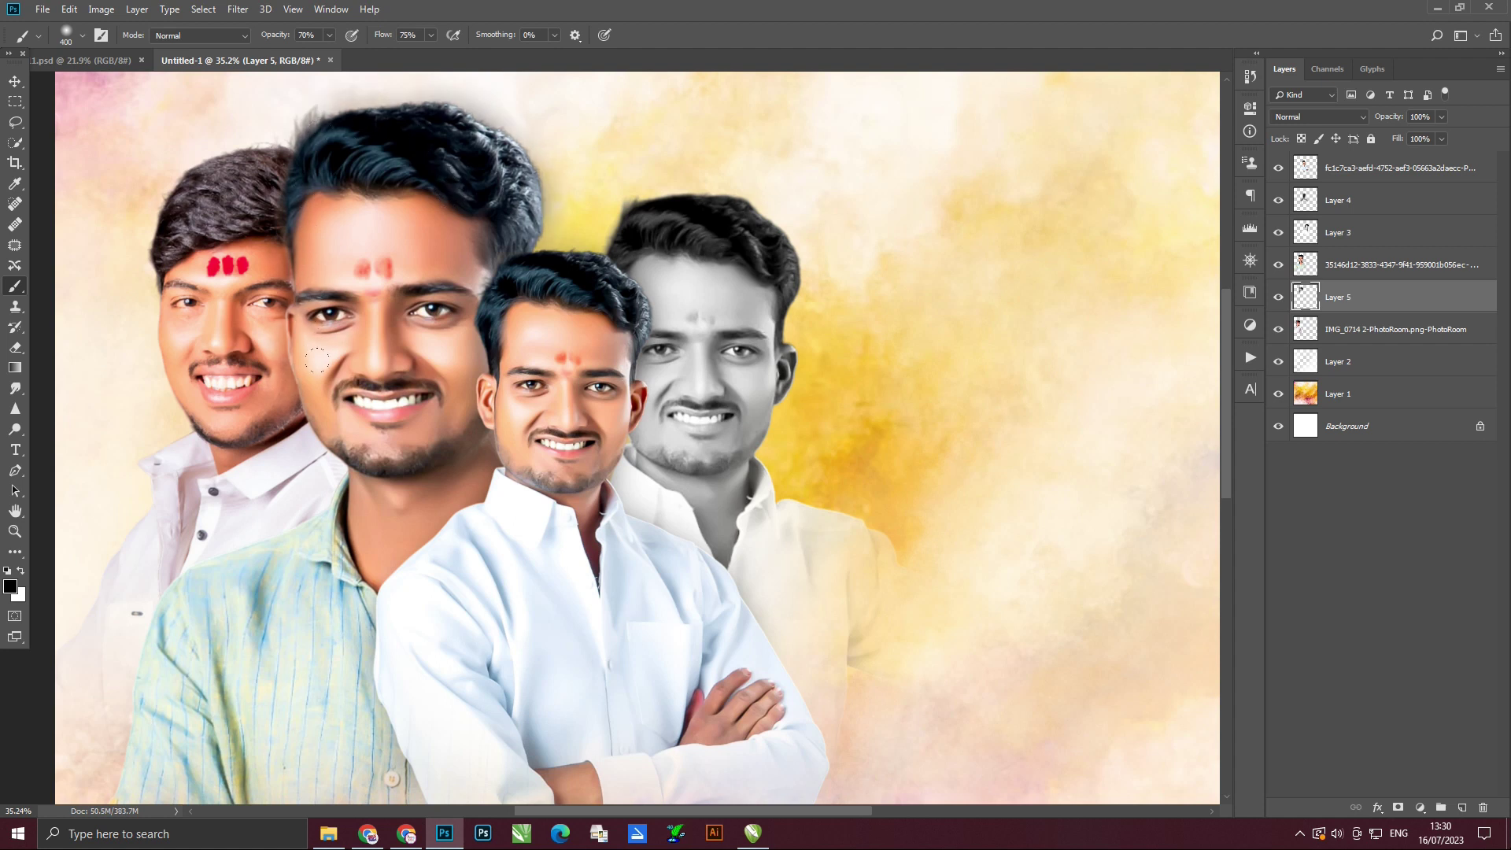
{"action": "left_click_drag", "start_coordinate": [317, 360], "coordinate": [362, 411]}
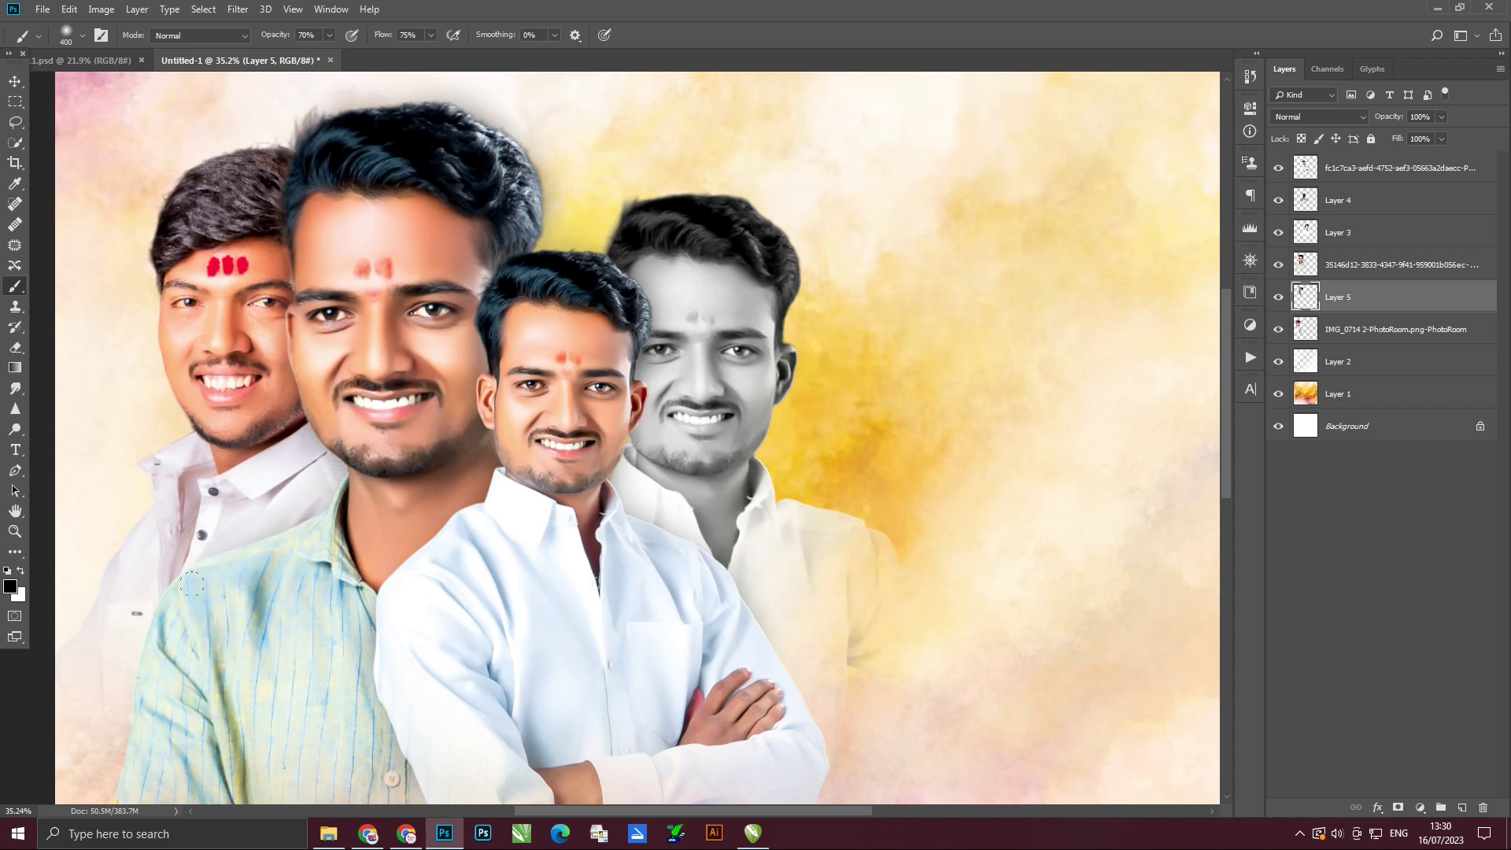
{"action": "scroll", "coordinate": [236, 458], "scroll_direction": "down", "scroll_amount": 3}
{"action": "left_click_drag", "start_coordinate": [169, 517], "coordinate": [152, 626]}
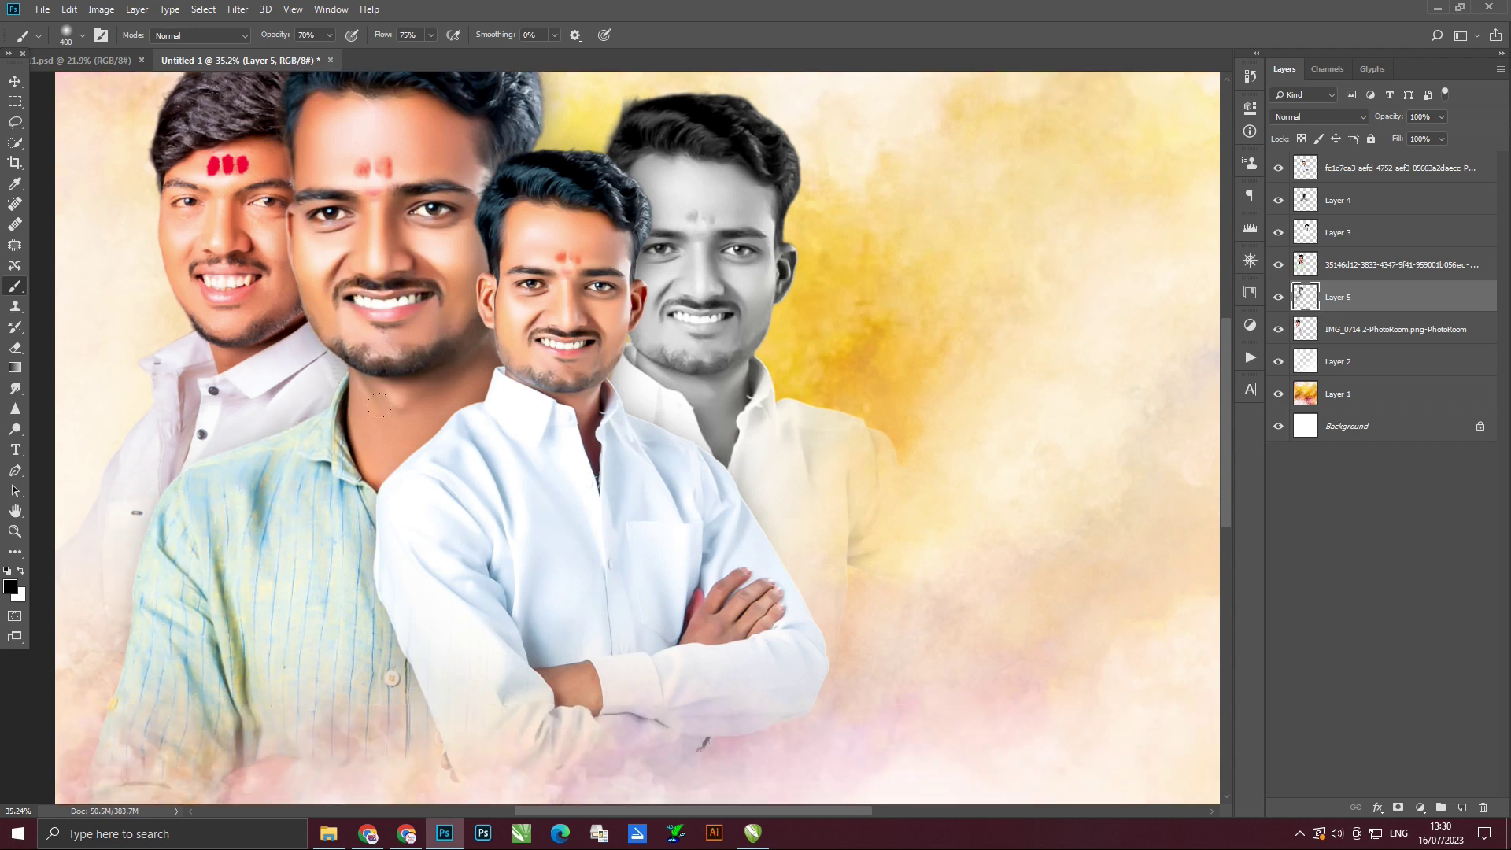
{"action": "scroll", "coordinate": [274, 364], "scroll_direction": "up", "scroll_amount": 3}
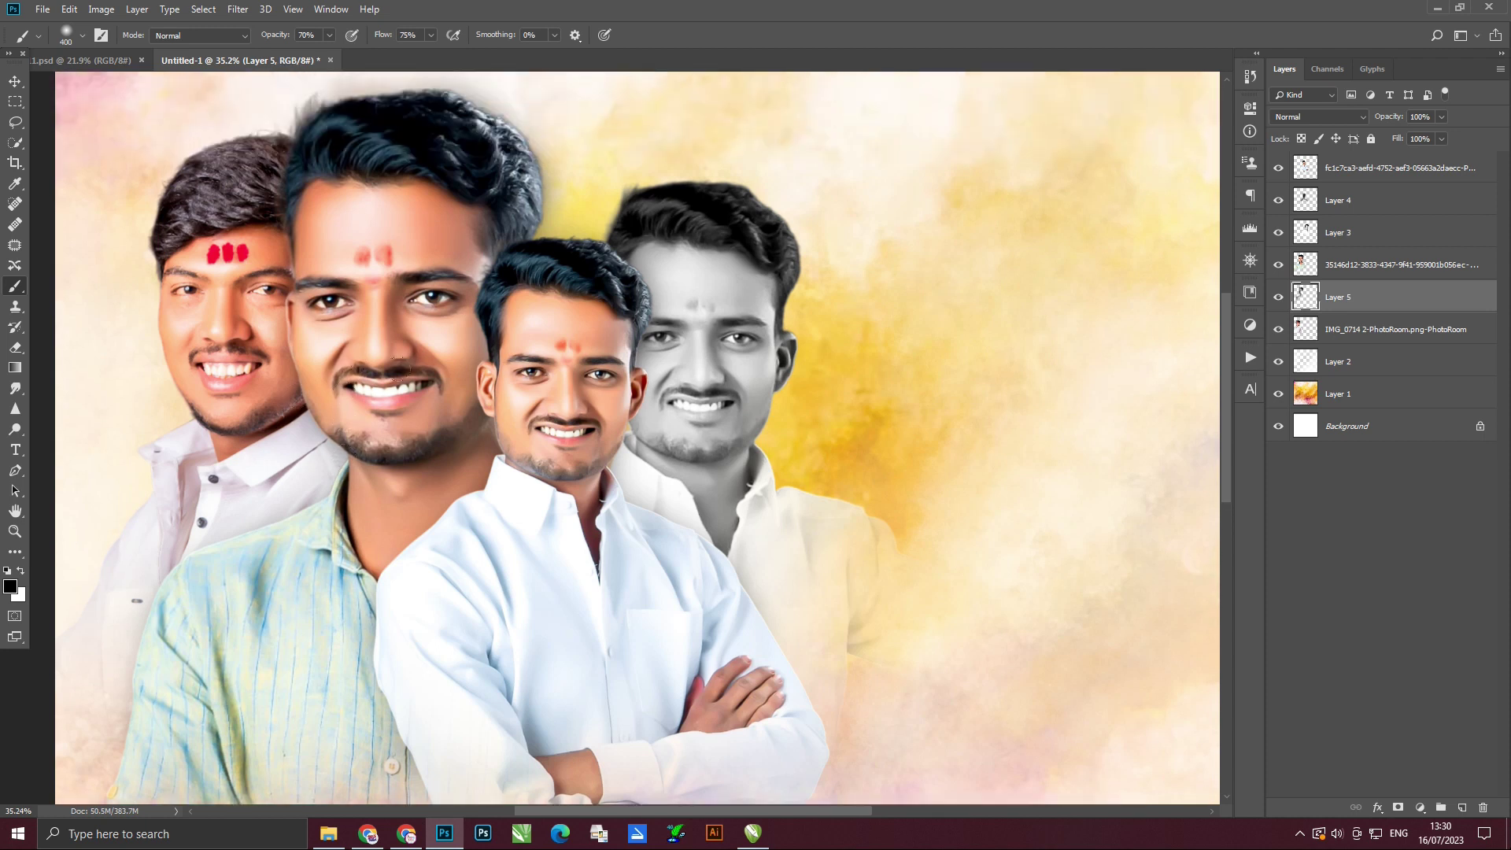
Add a new layer beneath the left man's portrait and paint shading behind him.
{"action": "left_click", "coordinate": [1393, 331]}
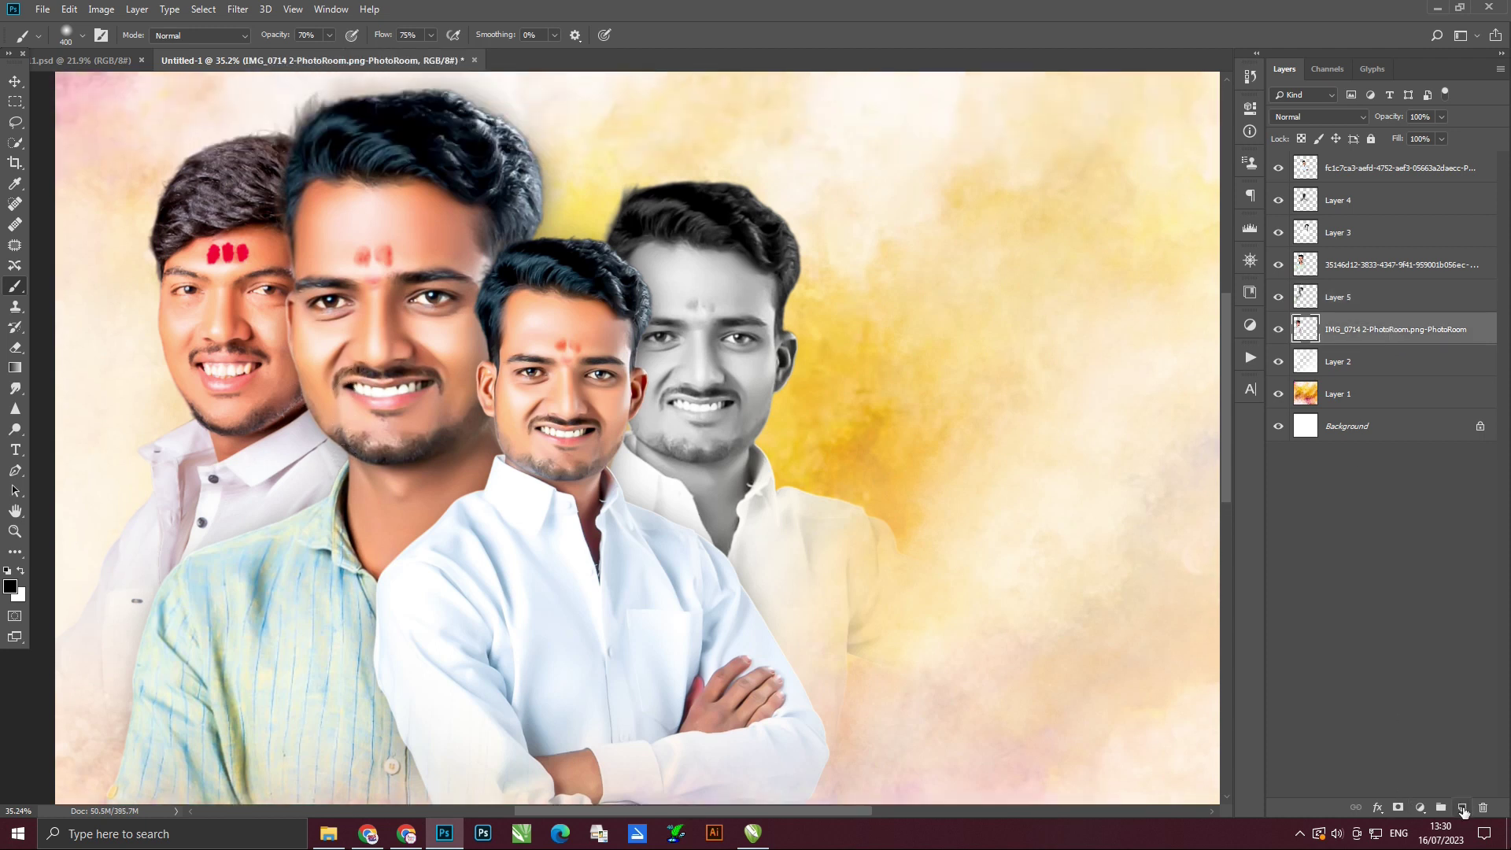
{"action": "left_click", "coordinate": [1463, 808]}
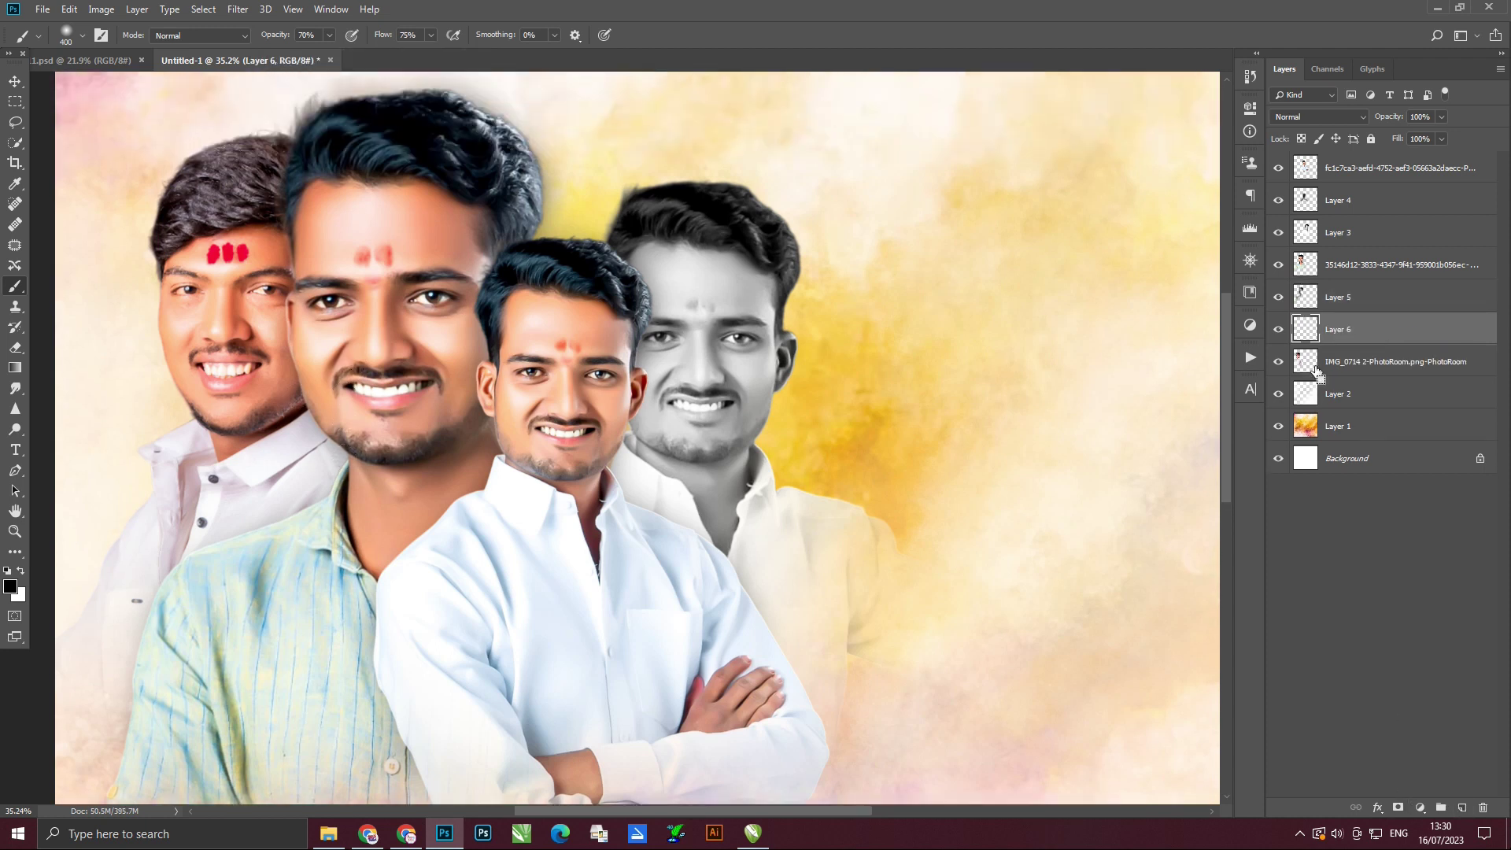
{"action": "left_click_drag", "start_coordinate": [1316, 370], "coordinate": [1317, 371]}
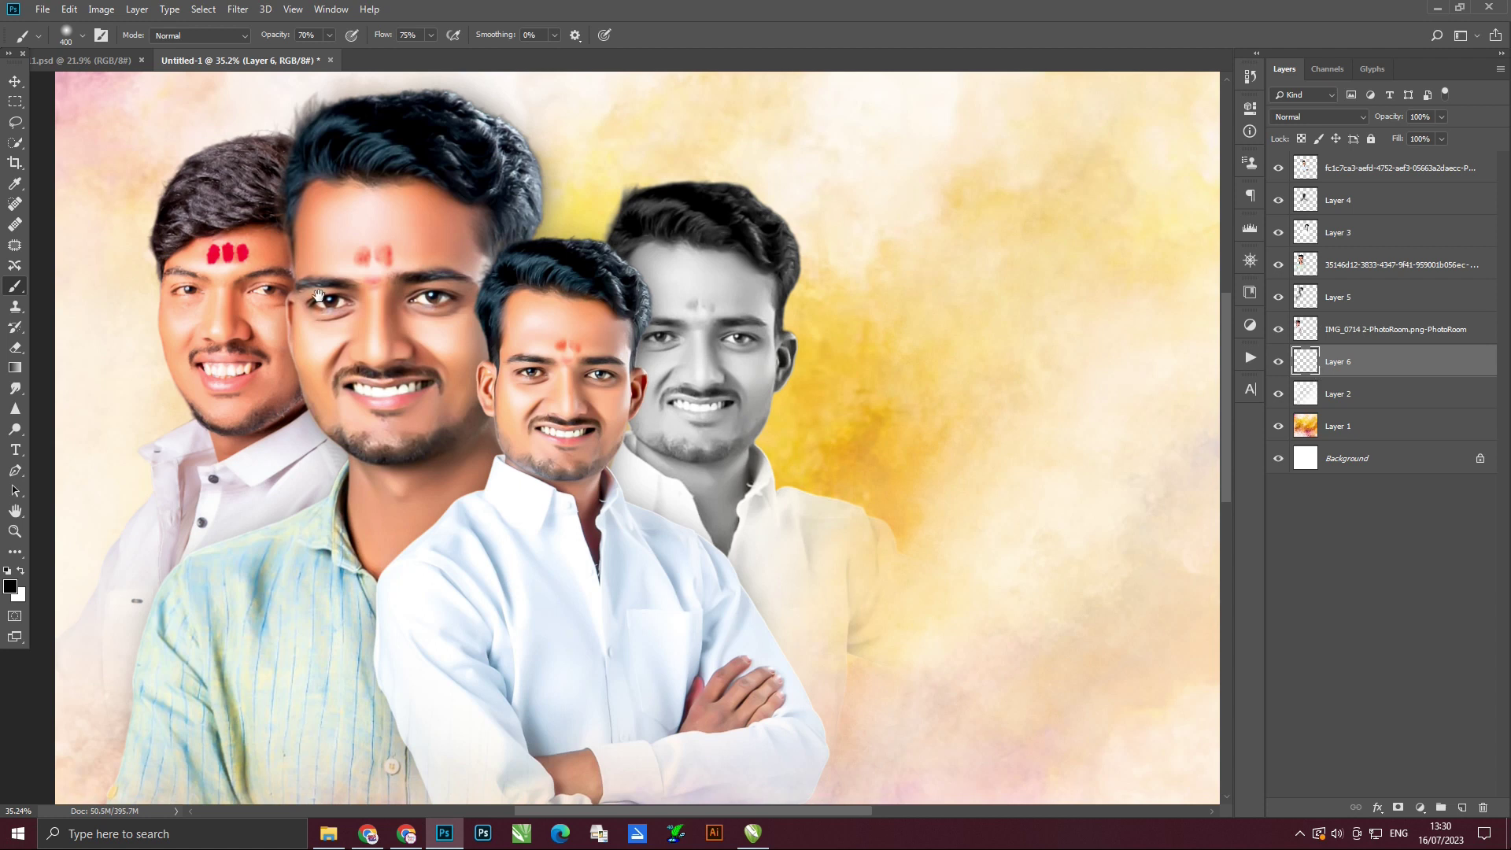
{"action": "left_click_drag", "start_coordinate": [319, 295], "coordinate": [550, 222]}
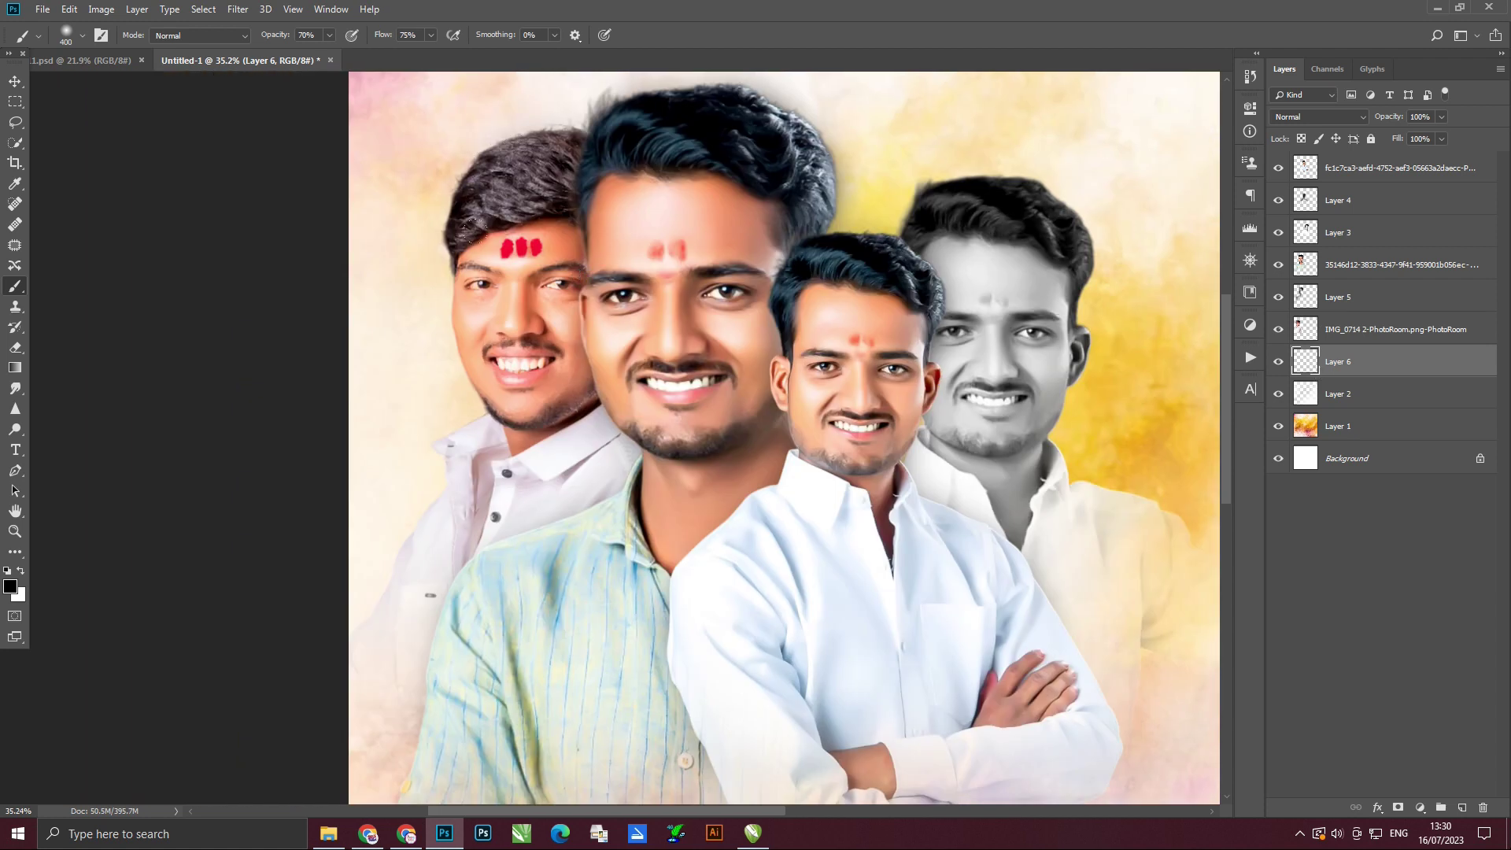
{"action": "left_click", "coordinate": [516, 369]}
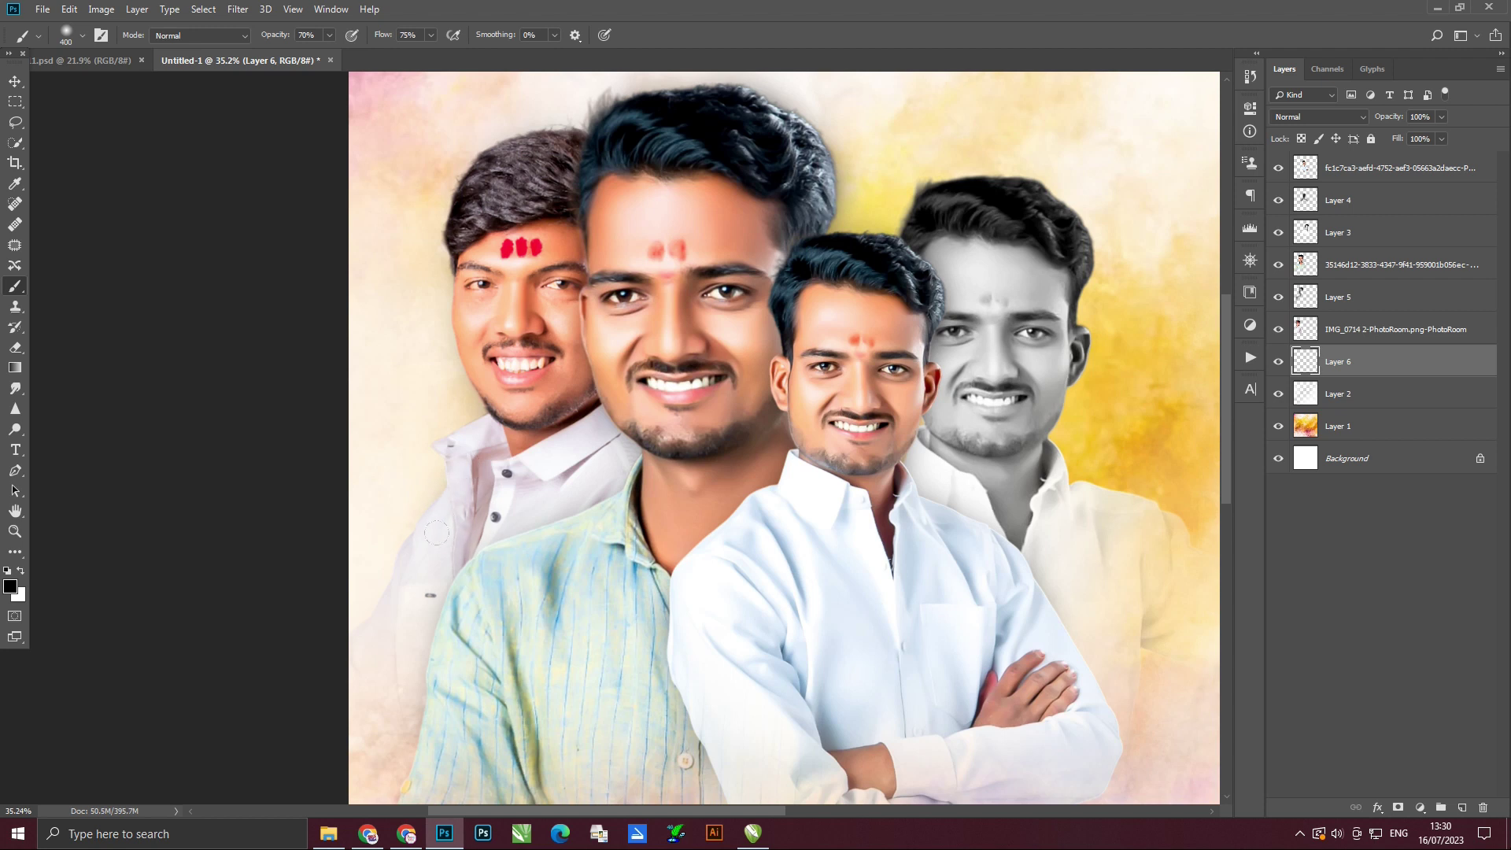
{"action": "scroll", "coordinate": [787, 433], "scroll_direction": "right", "scroll_amount": 5}
{"action": "scroll", "coordinate": [787, 433], "scroll_direction": "up", "scroll_amount": 3}
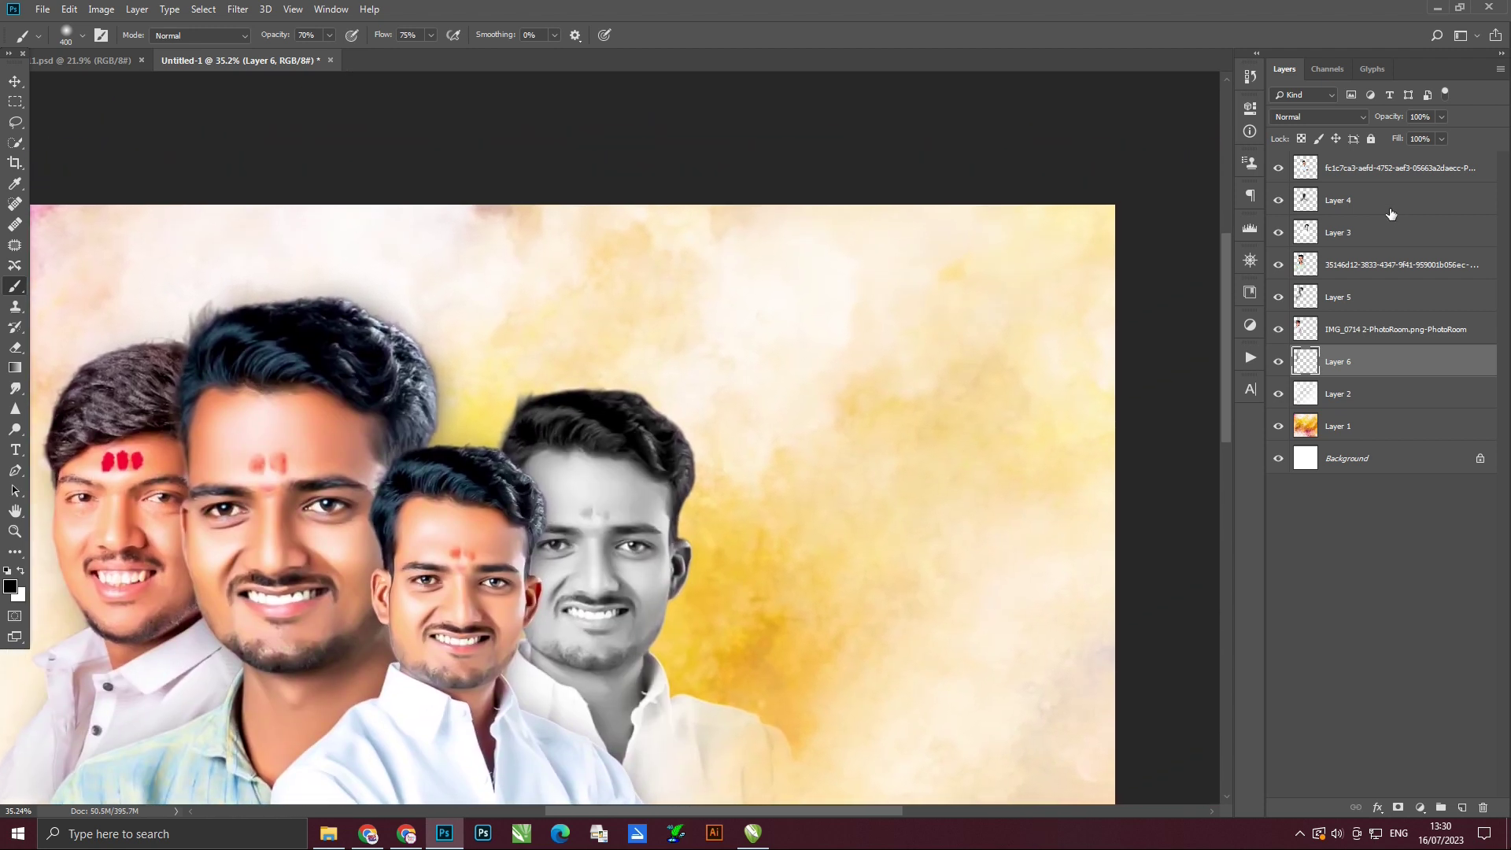
Add a shading layer under Layer 3, darken above the grey man's hair and shoulder, and erase excess.
{"action": "left_click", "coordinate": [1393, 244]}
{"action": "left_click", "coordinate": [1461, 808], "text": "ctrl"}
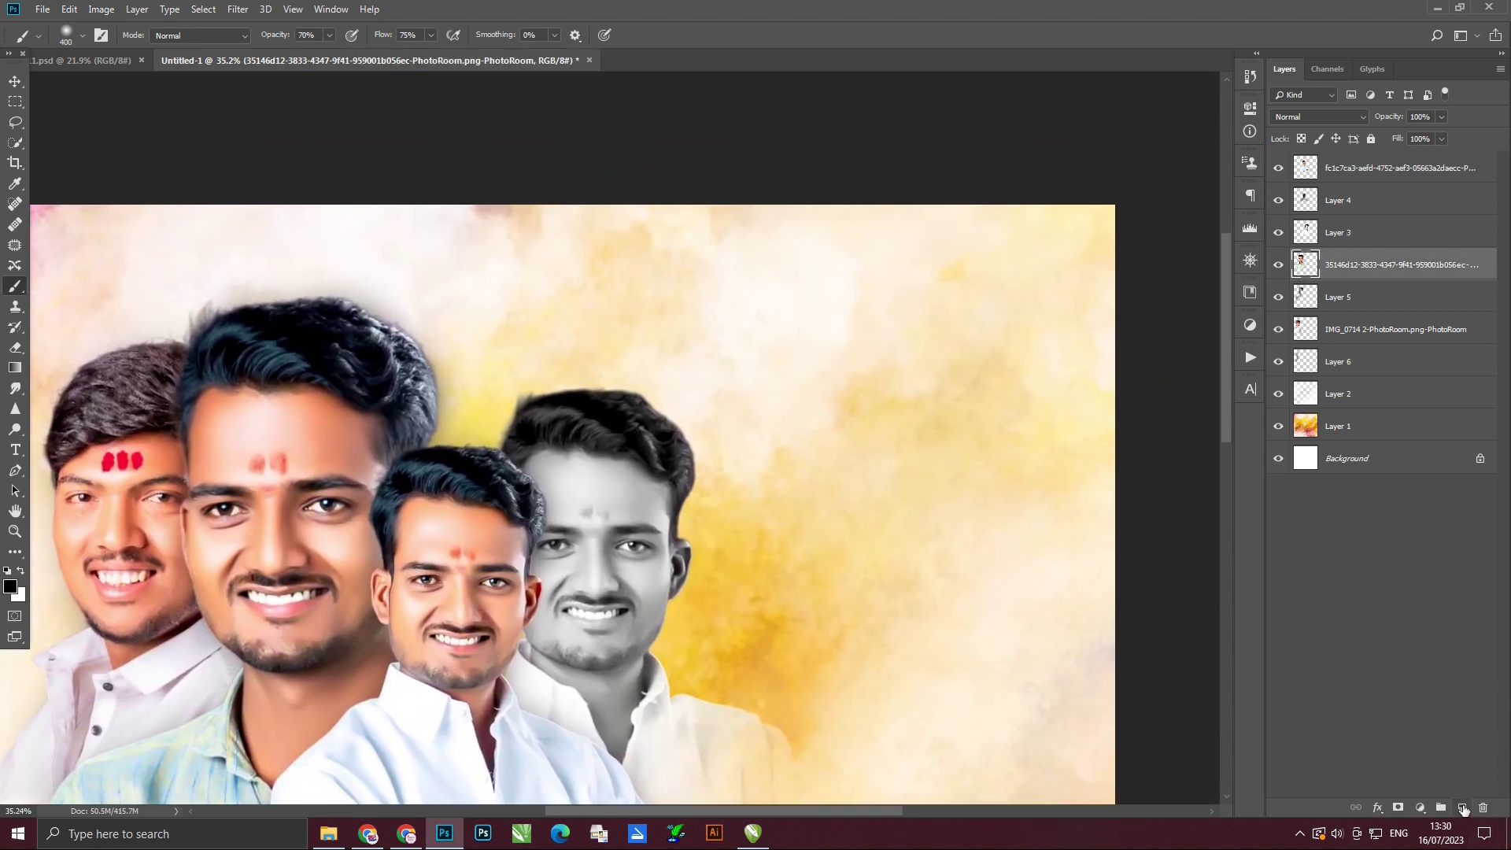
{"action": "scroll", "coordinate": [644, 414], "scroll_direction": "down", "scroll_amount": 3}
{"action": "left_click_drag", "start_coordinate": [644, 414], "coordinate": [651, 403]}
{"action": "mouse_move", "coordinate": [588, 231]}
{"action": "left_mouse_down"}
{"action": "mouse_move", "coordinate": [615, 224]}
{"action": "mouse_move", "coordinate": [667, 294]}
{"action": "left_mouse_up"}
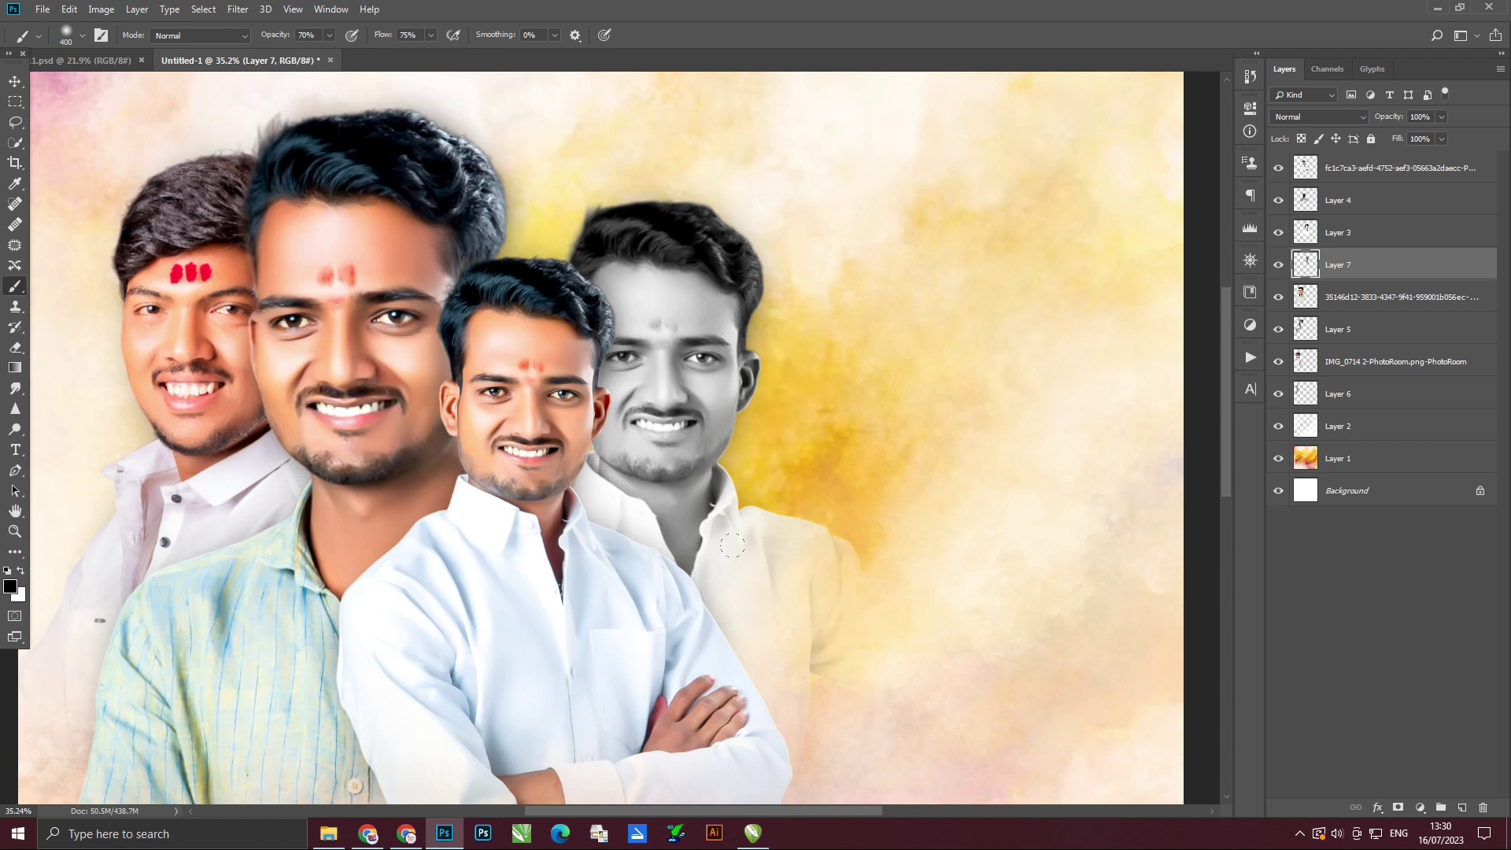
{"action": "left_click_drag", "start_coordinate": [795, 583], "coordinate": [734, 536]}
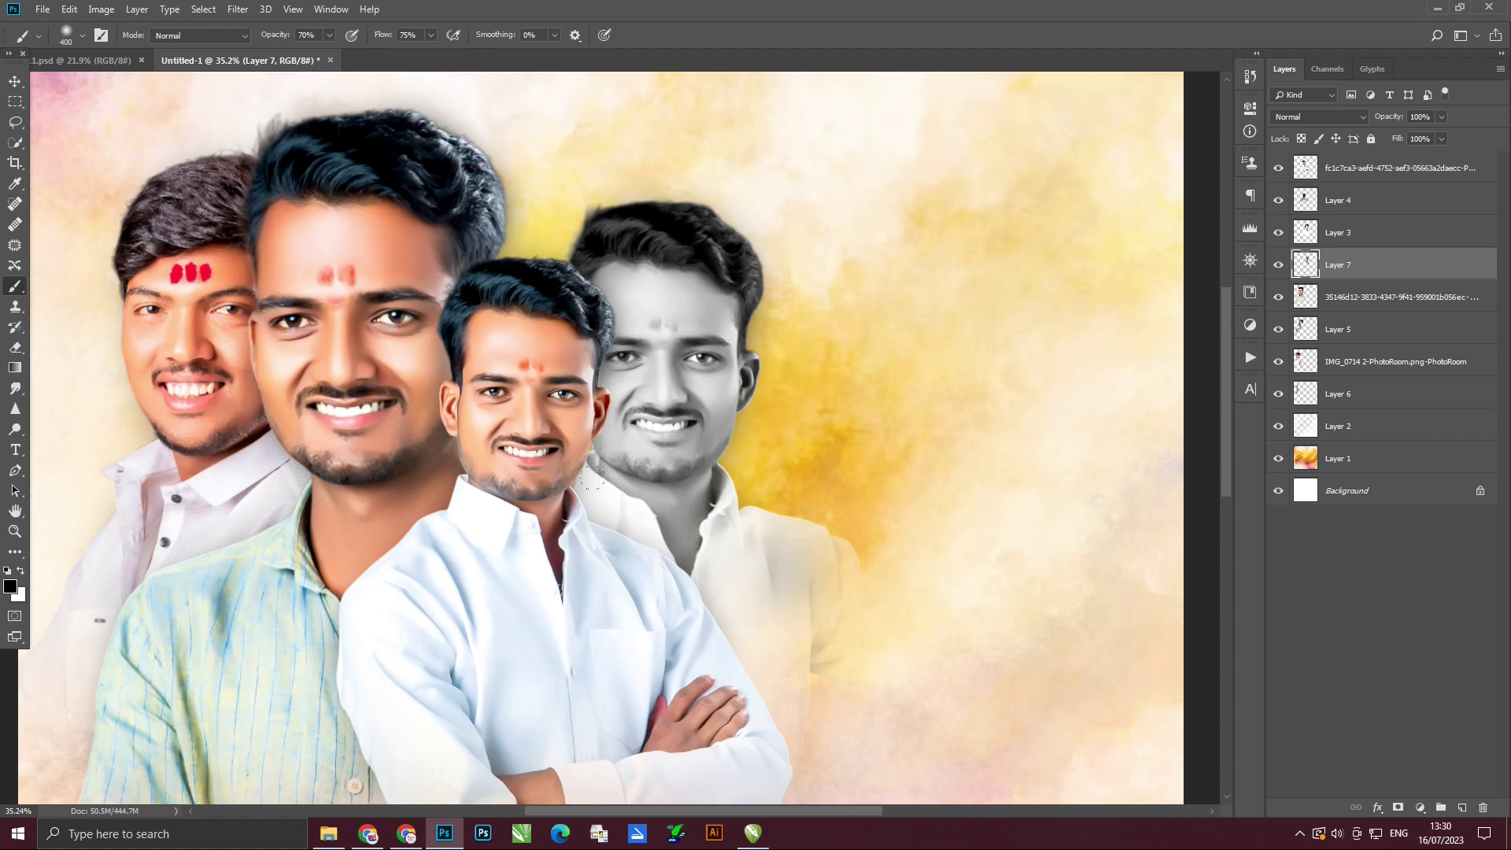
{"action": "key", "text": "e"}
{"action": "left_click_drag", "start_coordinate": [791, 586], "coordinate": [732, 543]}
{"action": "key", "text": "v"}
{"action": "key", "text": "ctrl+0"}
Group Layer 6 through the top layer, covering the portrait and shading layers, with Ctrl+G.
{"action": "left_click", "coordinate": [1076, 309]}
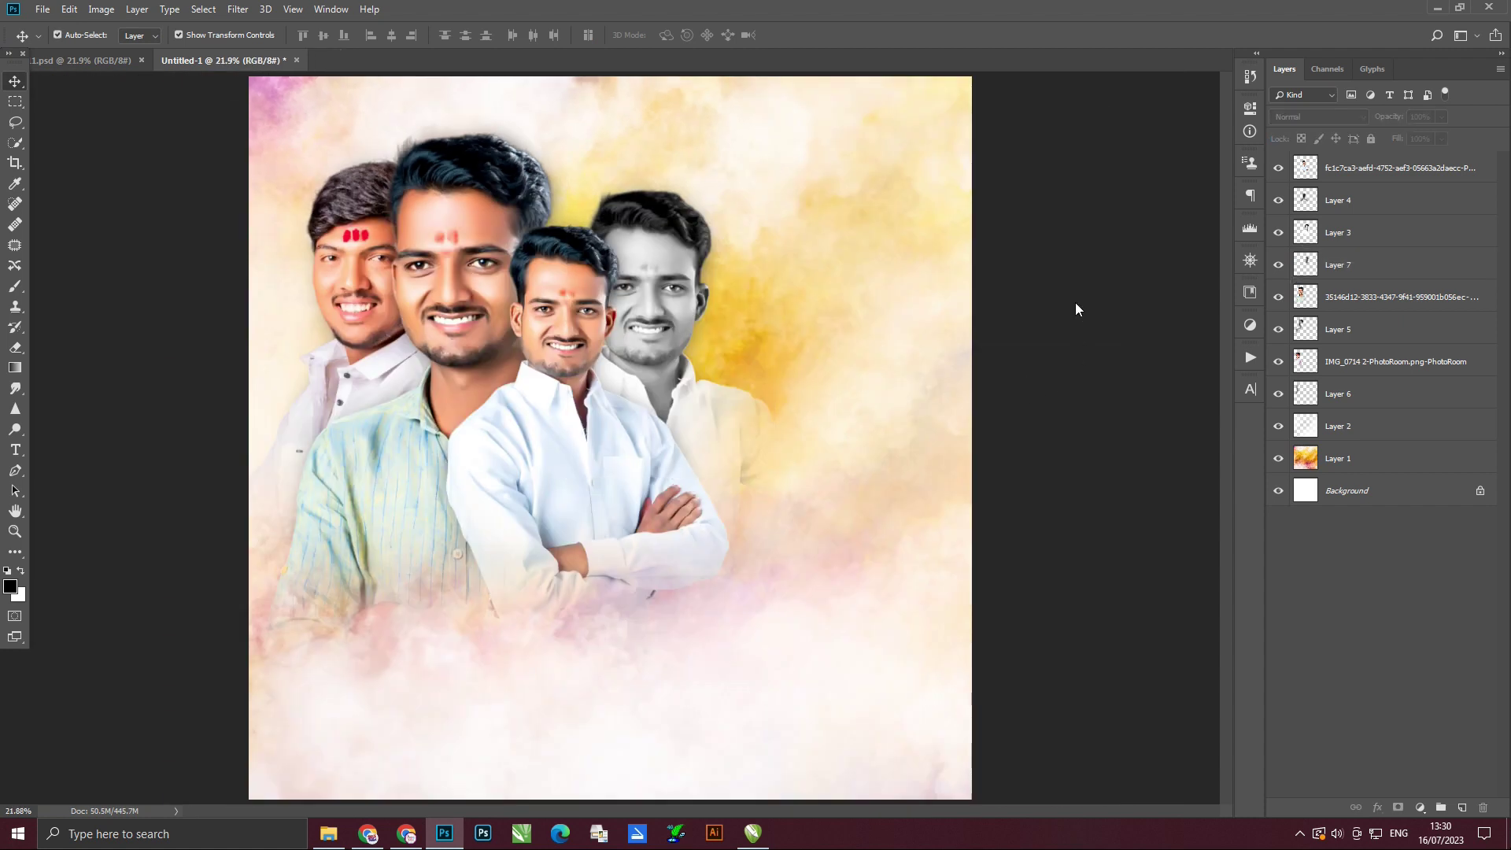
{"action": "left_click", "coordinate": [1398, 400]}
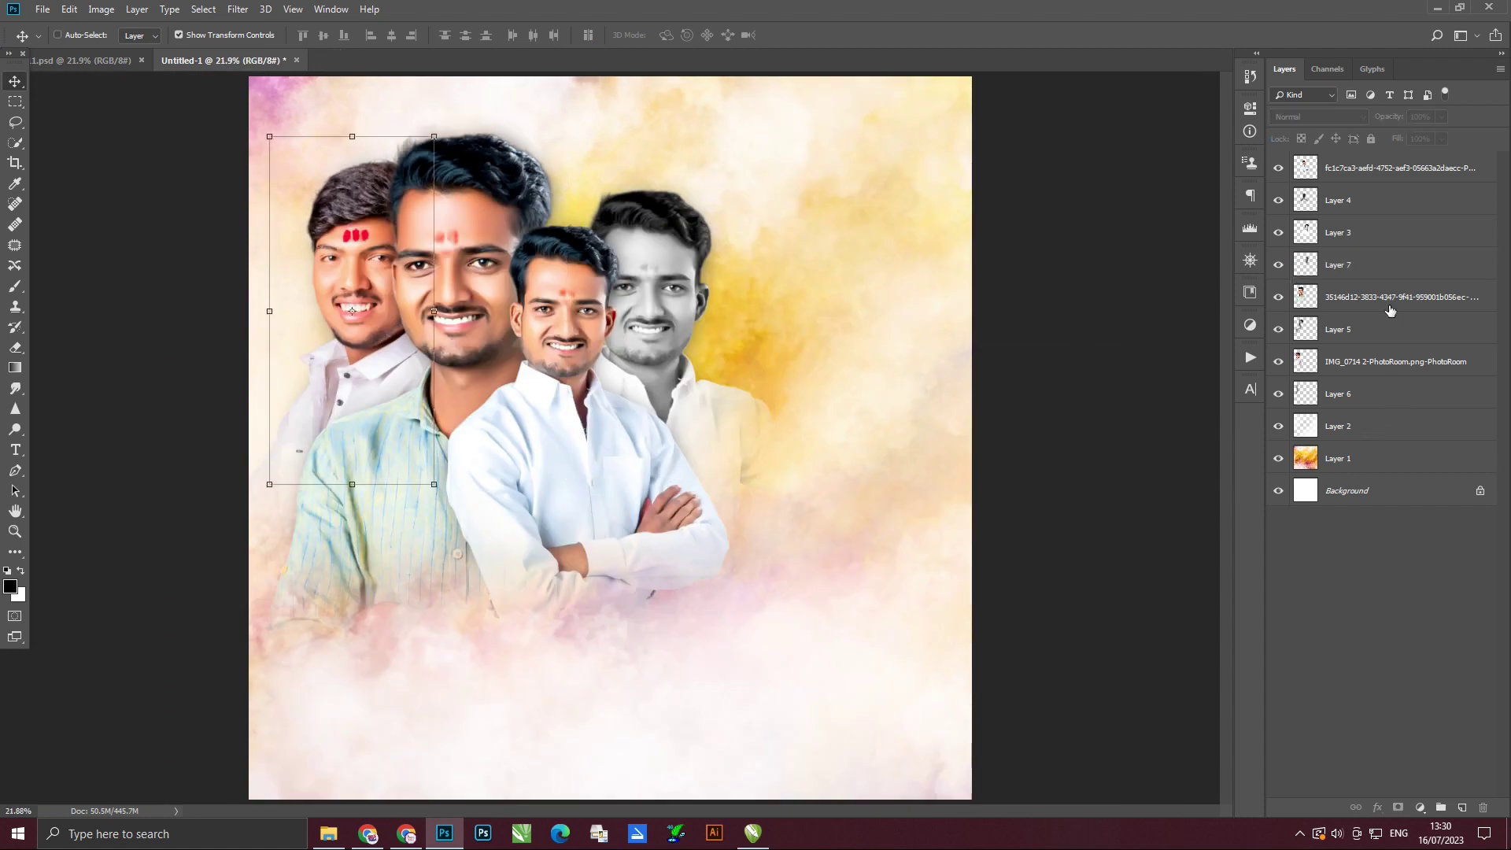
{"action": "left_click", "coordinate": [1377, 170], "text": "shift"}
{"action": "key", "text": "ctrl+g"}
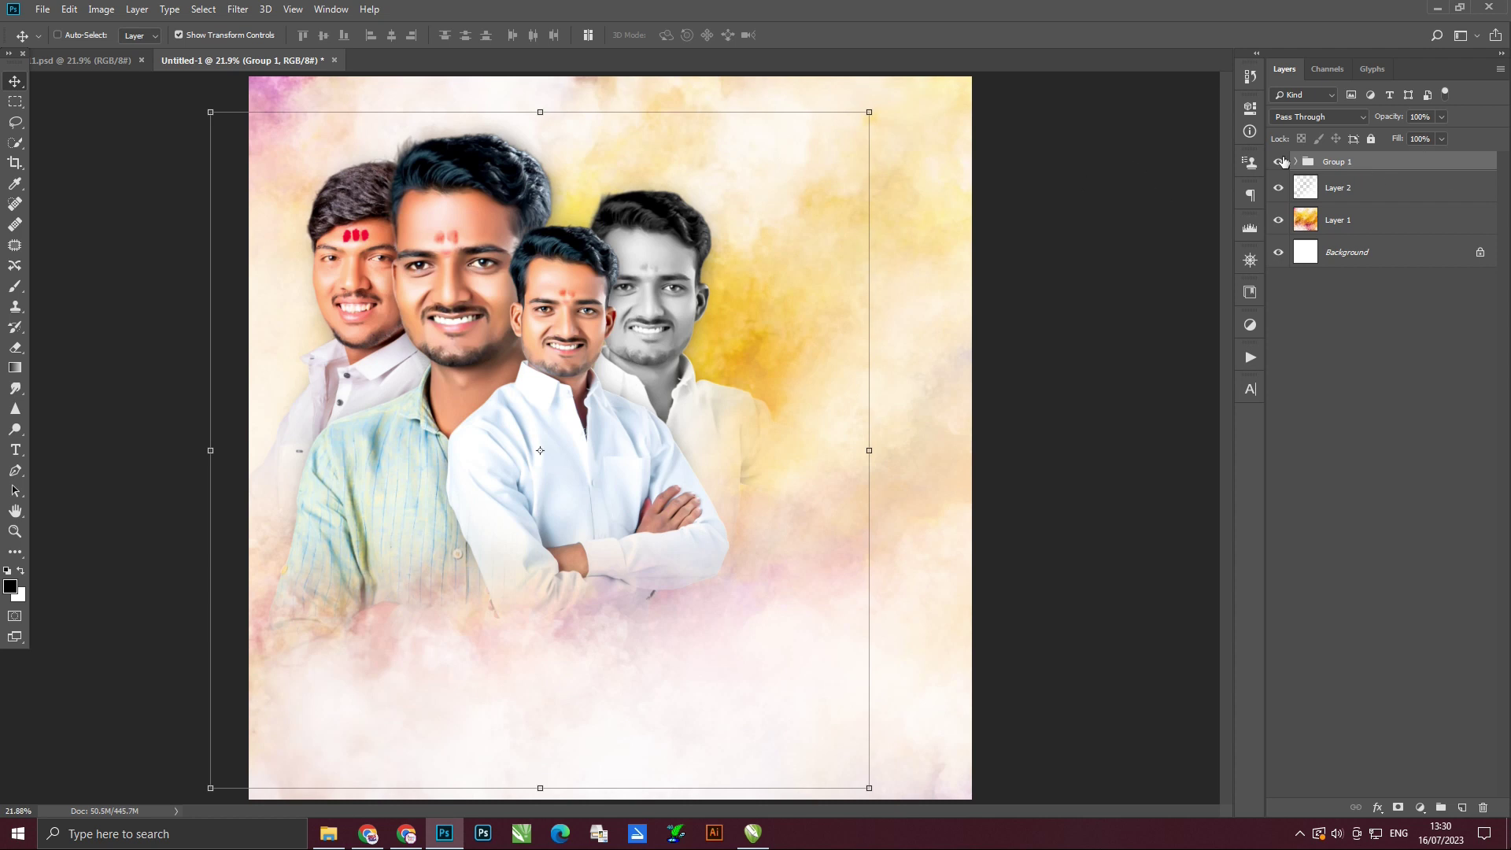
{"action": "left_click", "coordinate": [1045, 256]}
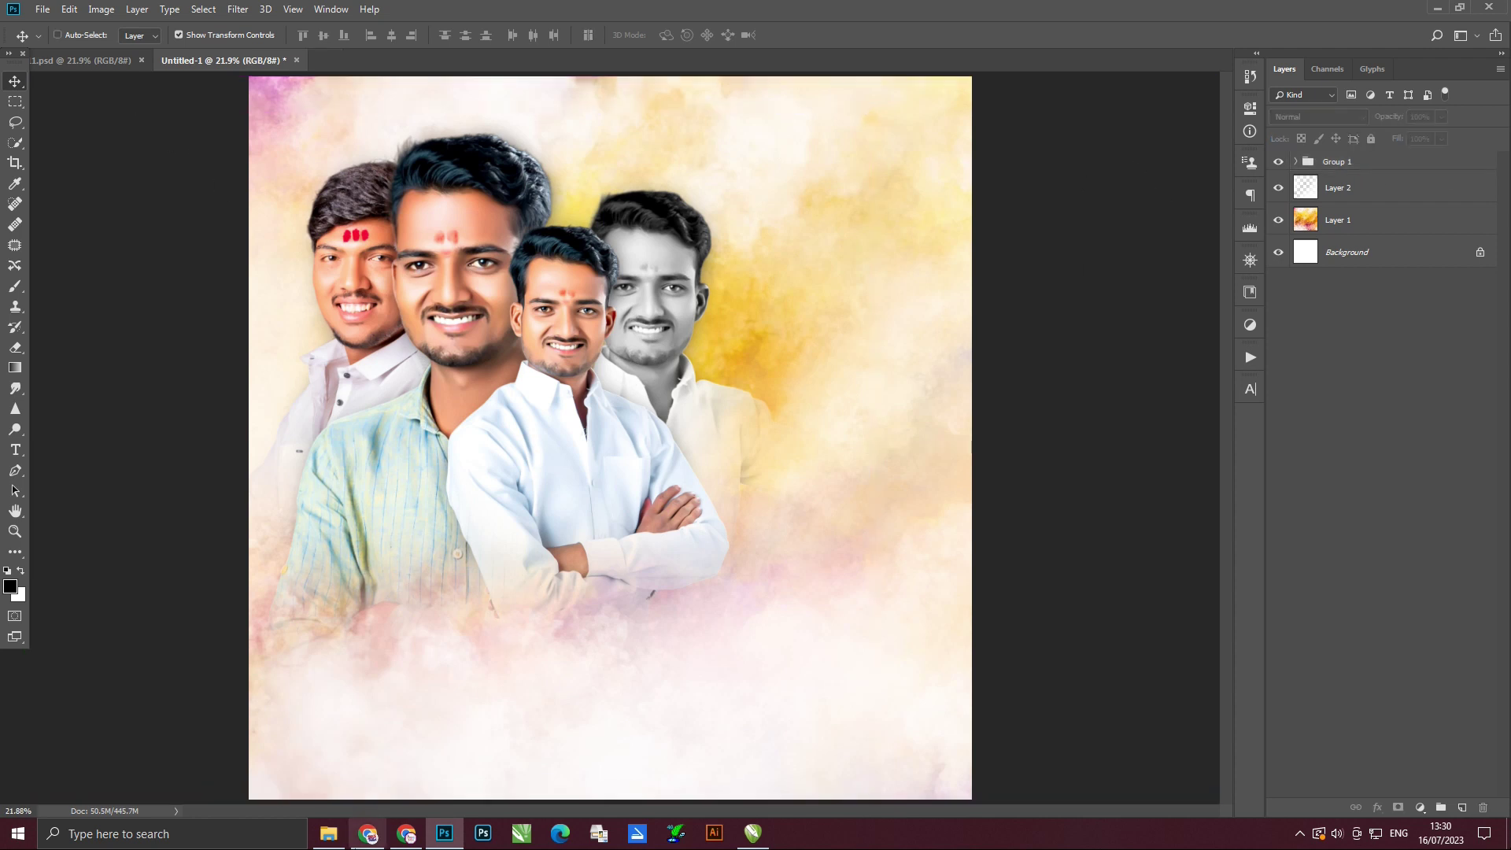
Drag the IMG_0714 cutout from the Desktop onto the poster, shrinking it toward the bottom centre.
{"action": "left_click", "coordinate": [328, 832]}
{"action": "mouse_move", "coordinate": [758, 441]}
{"action": "left_mouse_down"}
{"action": "mouse_move", "coordinate": [455, 830]}
{"action": "mouse_move", "coordinate": [462, 683]}
{"action": "left_mouse_up"}
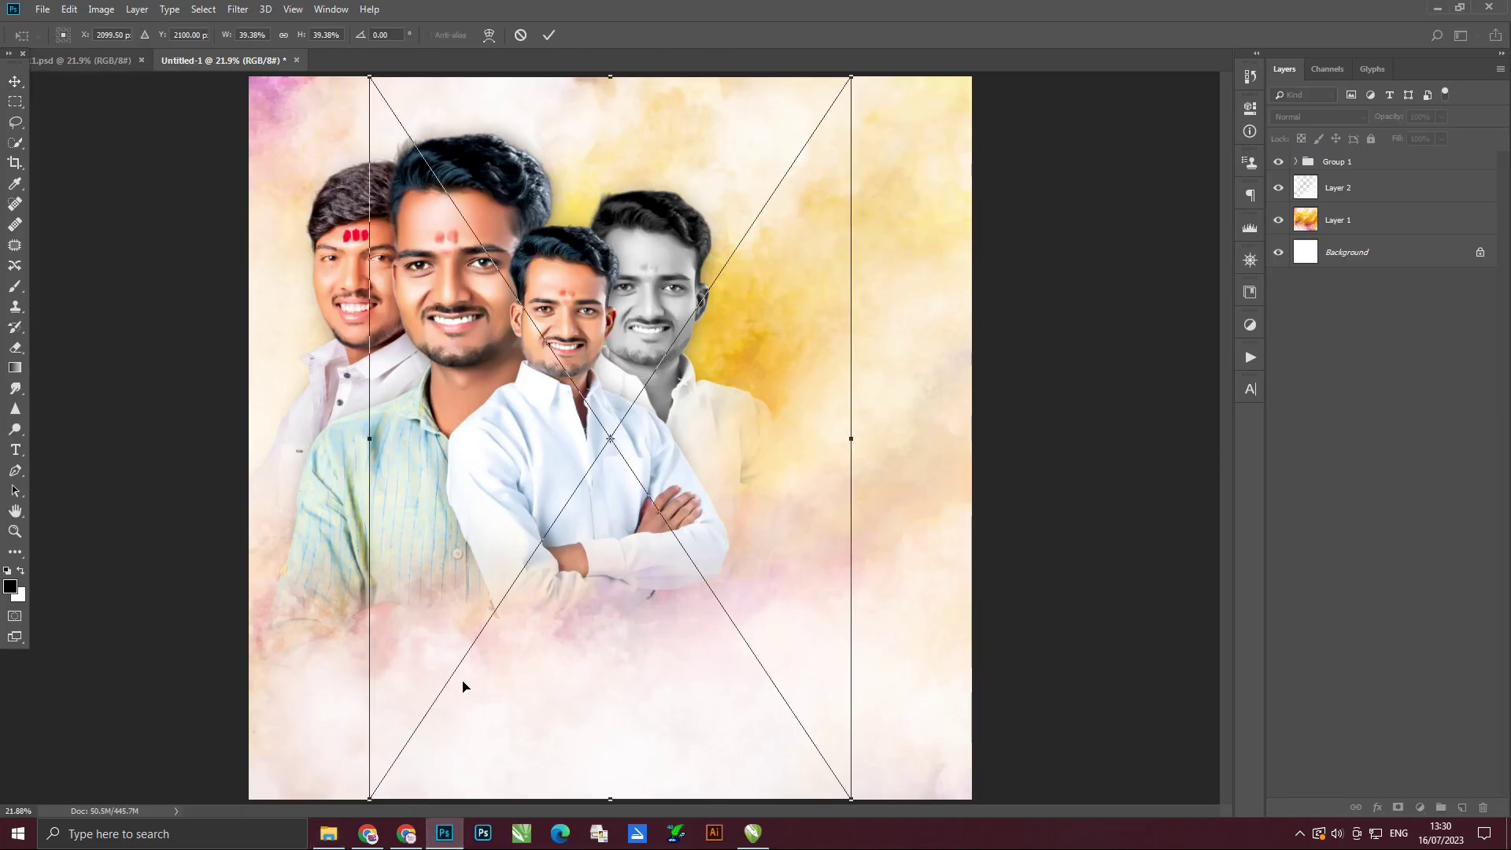
{"action": "mouse_move", "coordinate": [694, 610]}
{"action": "left_mouse_down"}
{"action": "mouse_move", "coordinate": [821, 383]}
{"action": "mouse_move", "coordinate": [810, 422]}
{"action": "left_mouse_up"}
{"action": "left_click_drag", "start_coordinate": [590, 685], "coordinate": [547, 715]}
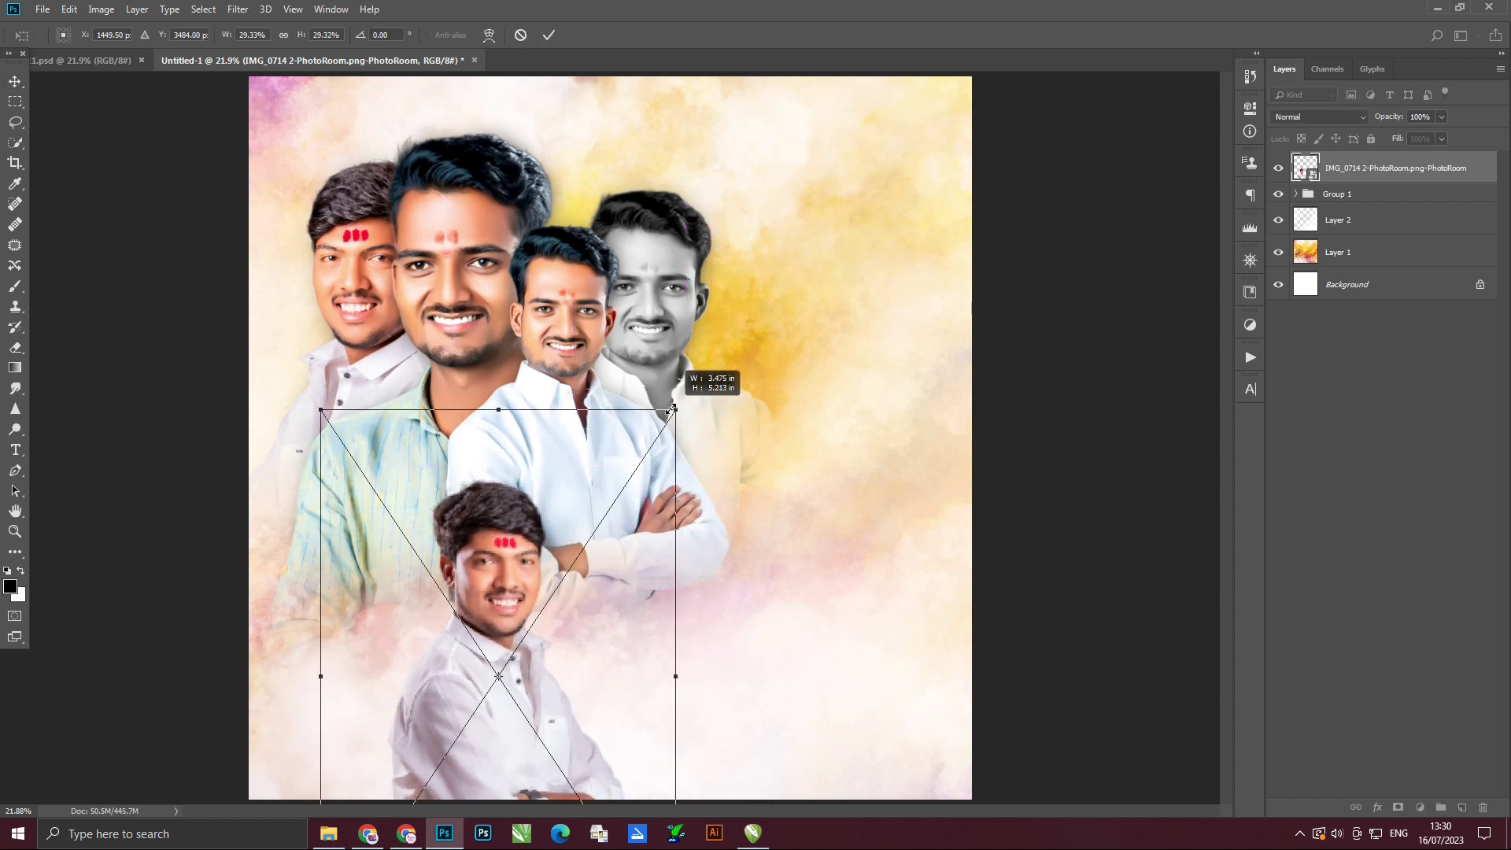
Commit the IMG_0714 portrait lower down, then give it Camera Raw blacks −28, whites +28, highlights +23.
{"action": "key", "text": "Return"}
{"action": "left_click_drag", "start_coordinate": [548, 621], "coordinate": [548, 656]}
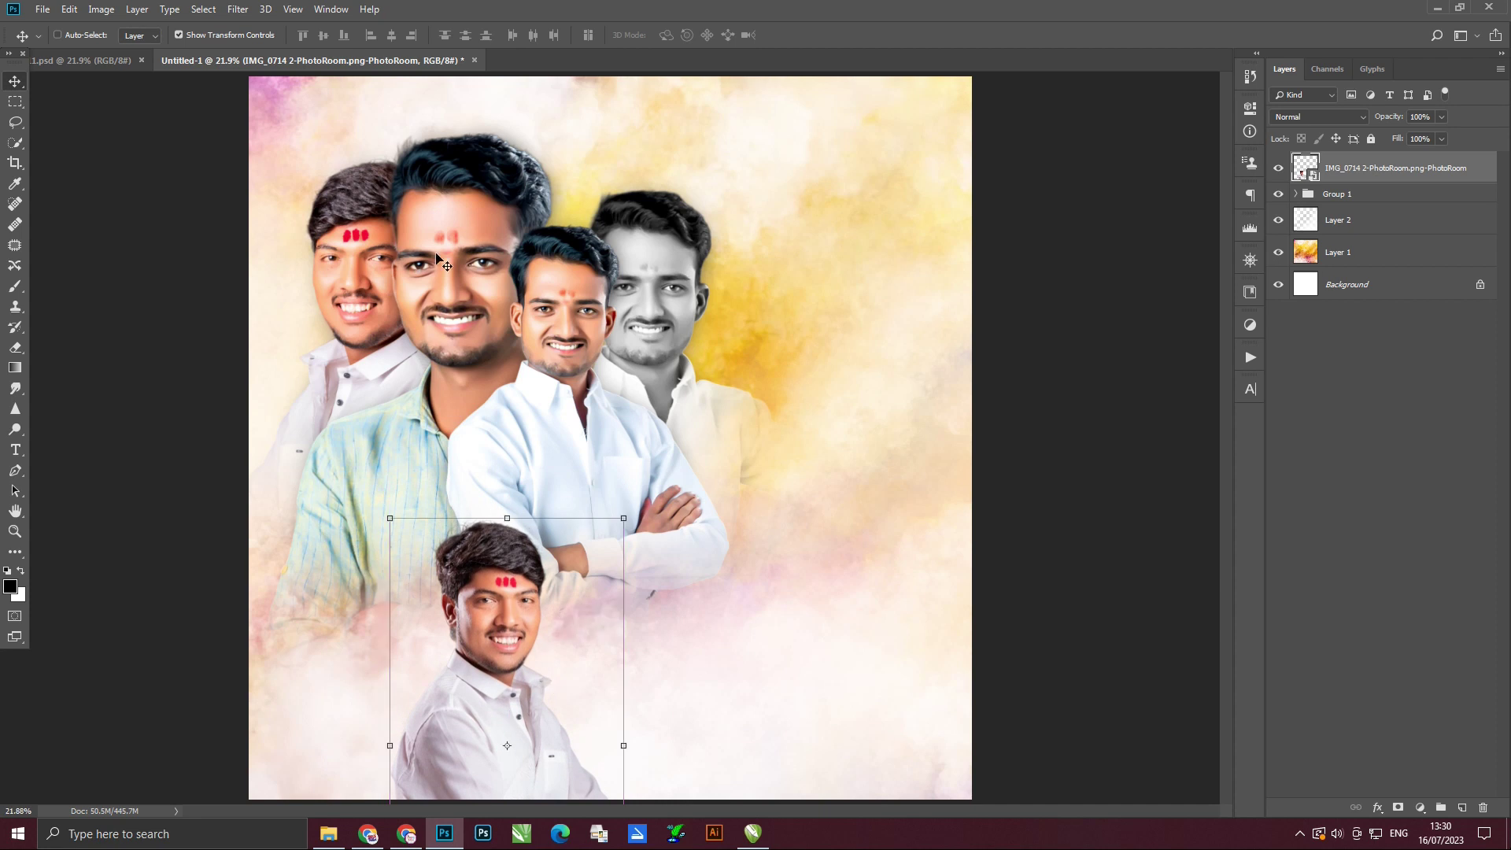
{"action": "left_click", "coordinate": [237, 8]}
{"action": "left_click", "coordinate": [258, 106]}
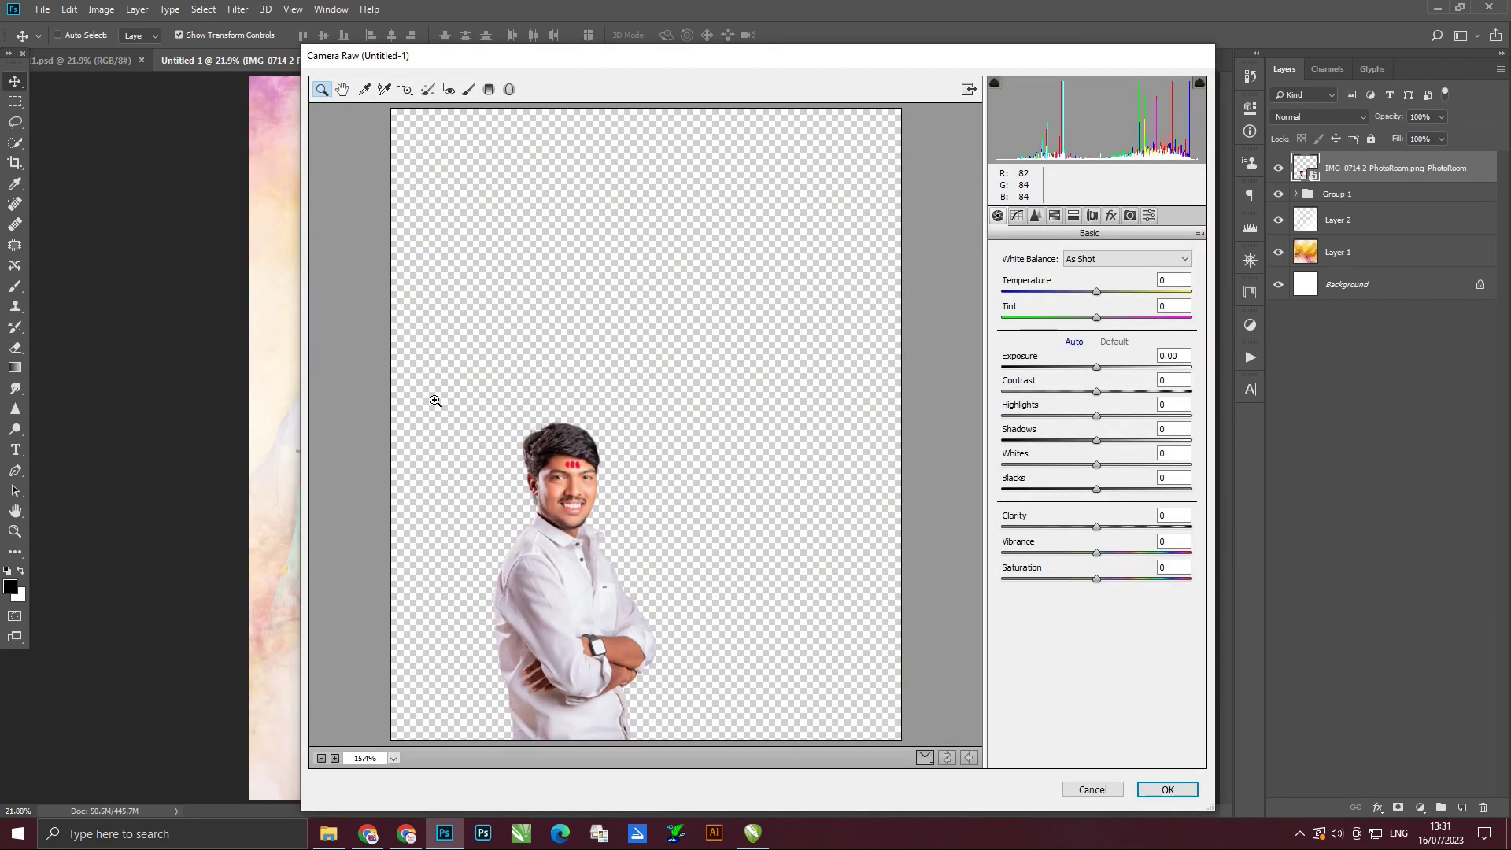
{"action": "mouse_move", "coordinate": [1097, 488]}
{"action": "left_mouse_down"}
{"action": "mouse_move", "coordinate": [1069, 489]}
{"action": "mouse_move", "coordinate": [1124, 464]}
{"action": "left_mouse_up"}
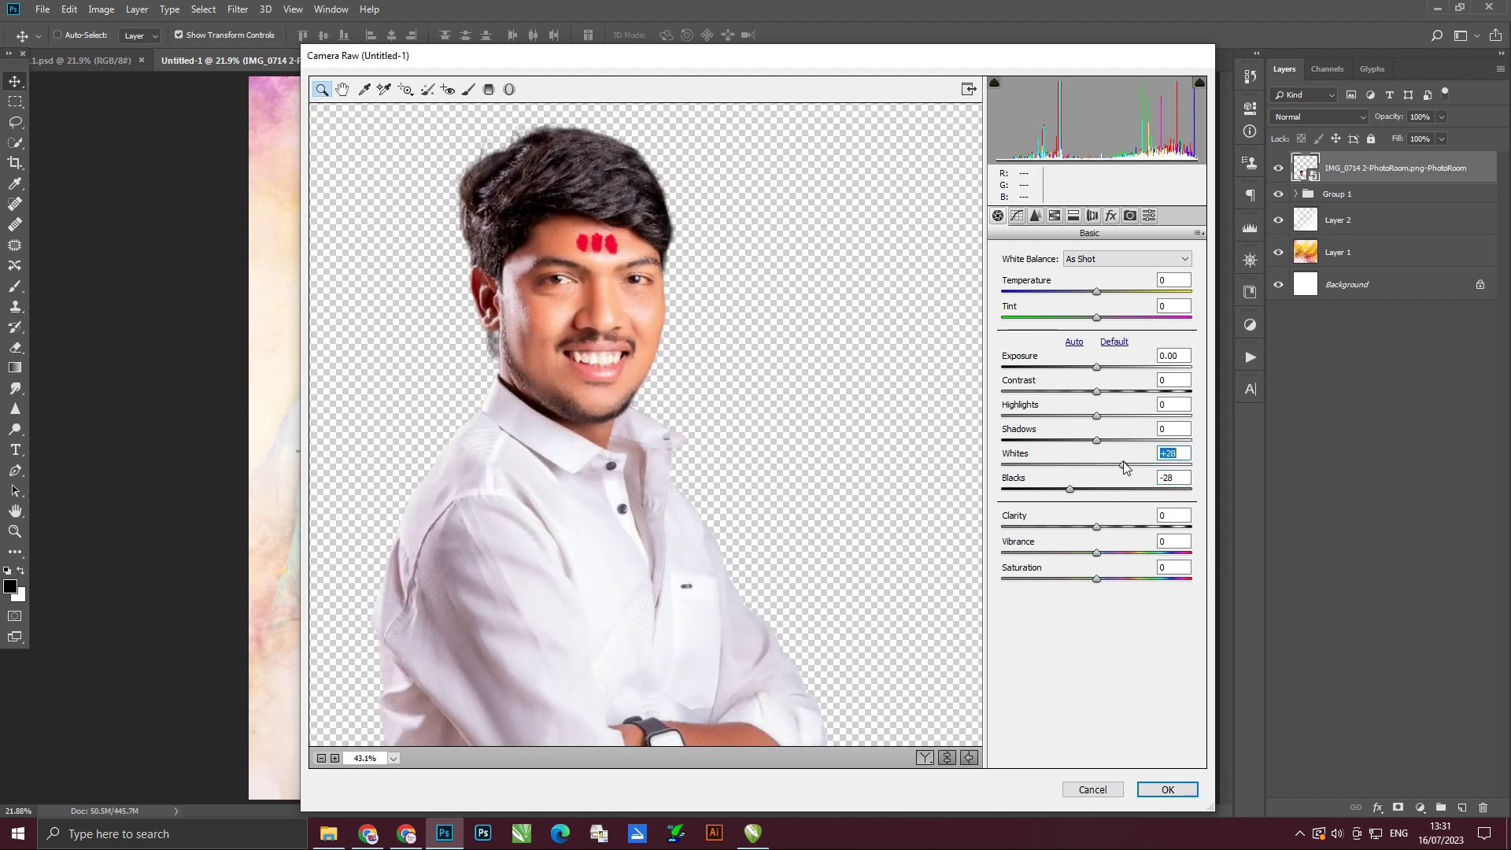
{"action": "left_click", "coordinate": [1036, 216]}
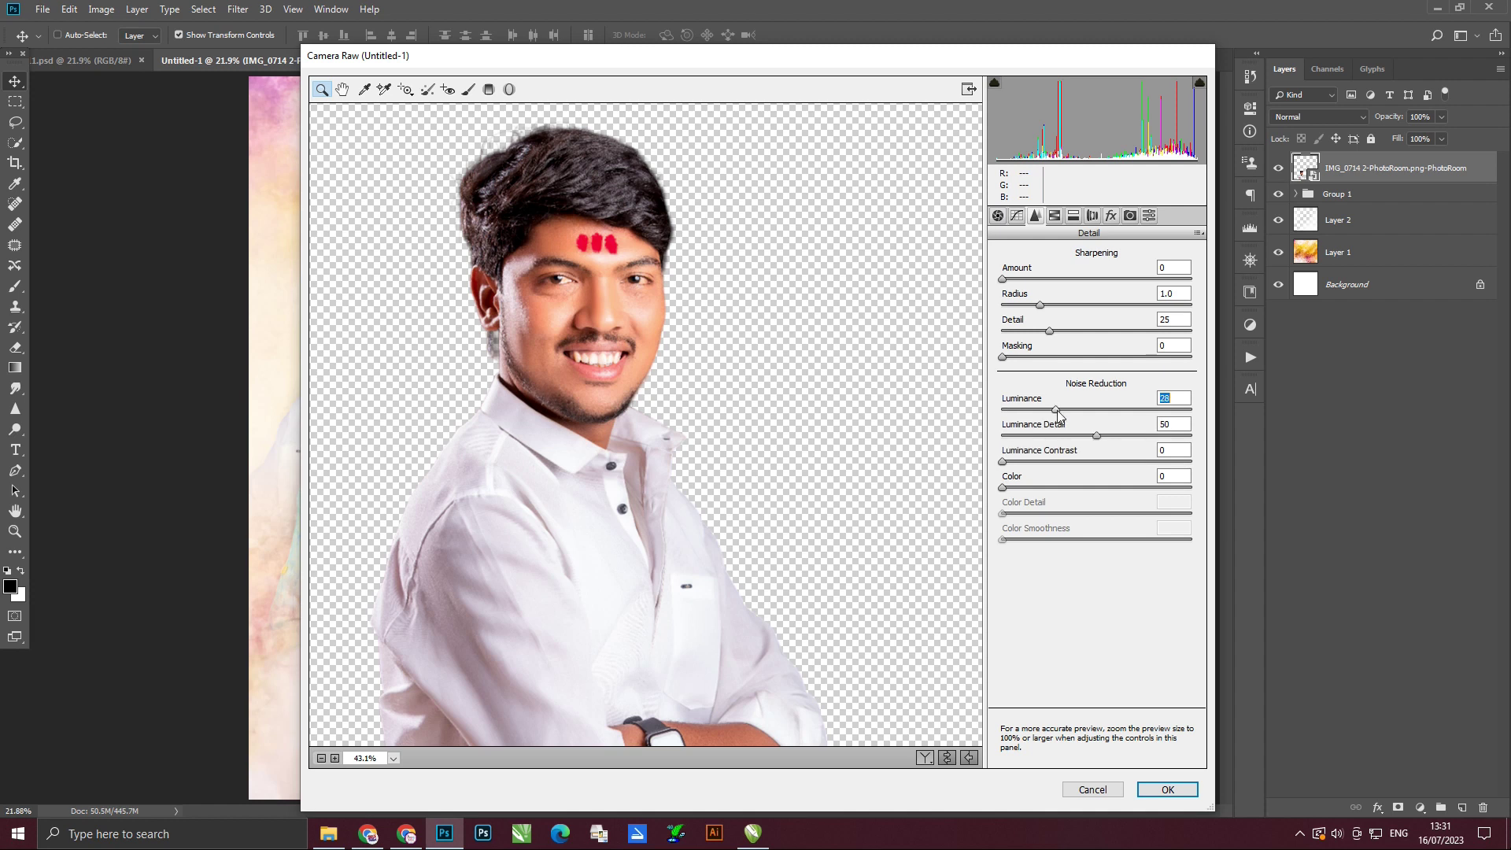
{"action": "left_click", "coordinate": [1001, 217]}
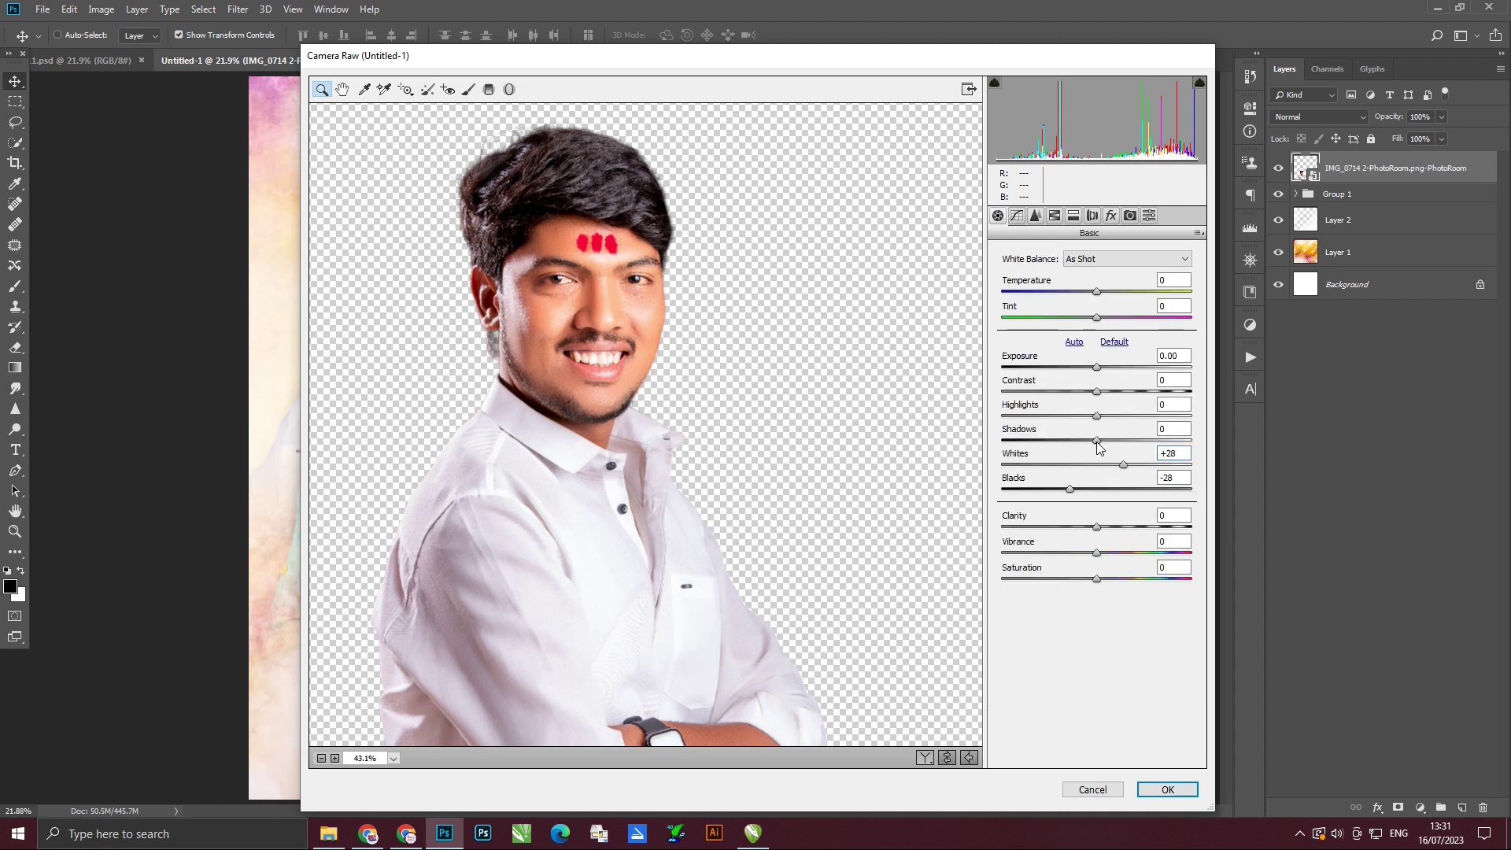
{"action": "left_click_drag", "start_coordinate": [1099, 422], "coordinate": [1122, 423]}
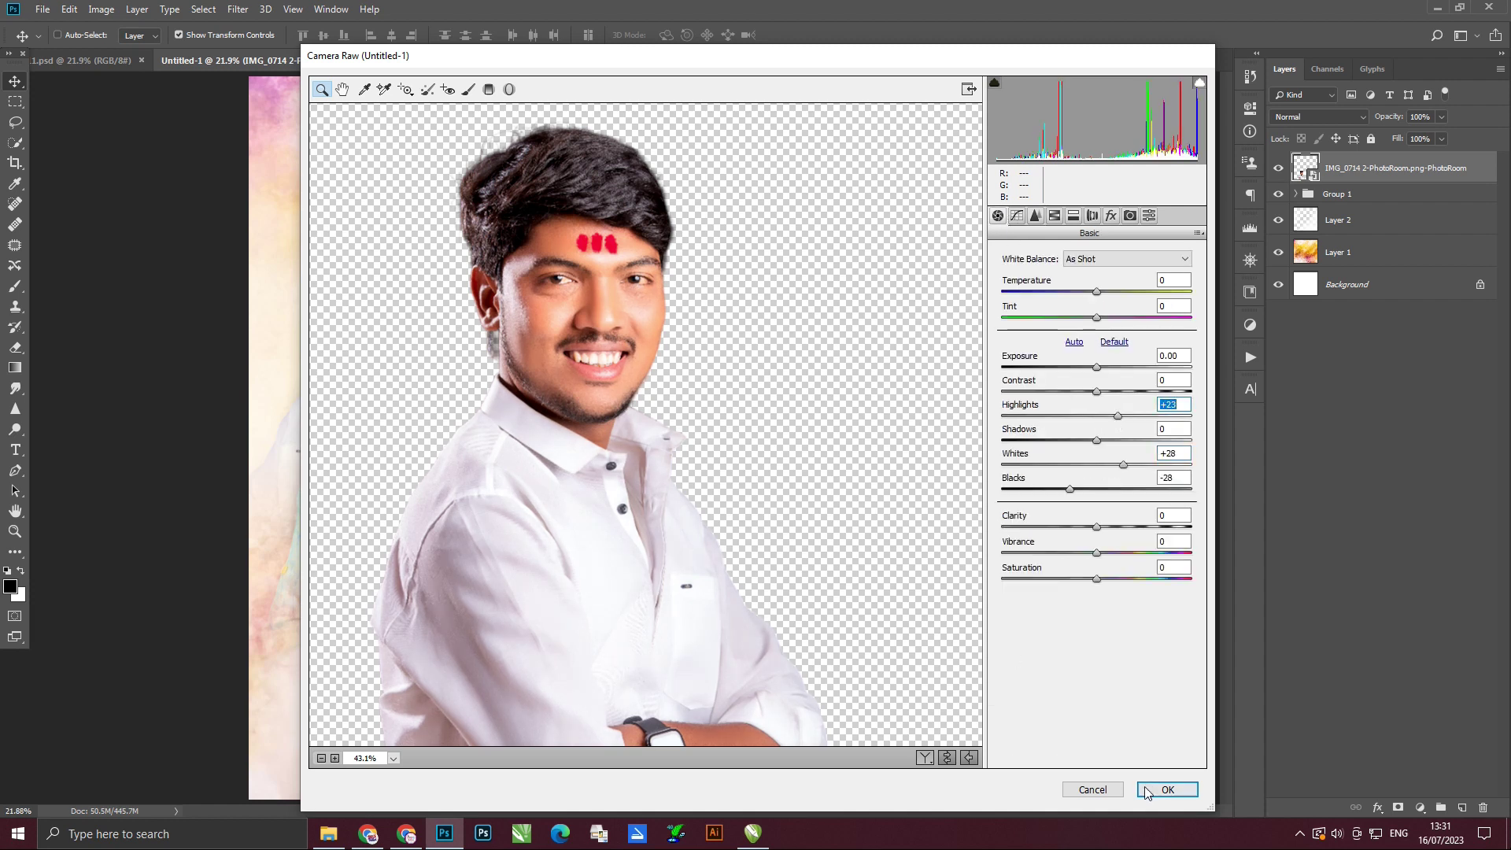
{"action": "left_click", "coordinate": [1167, 790]}
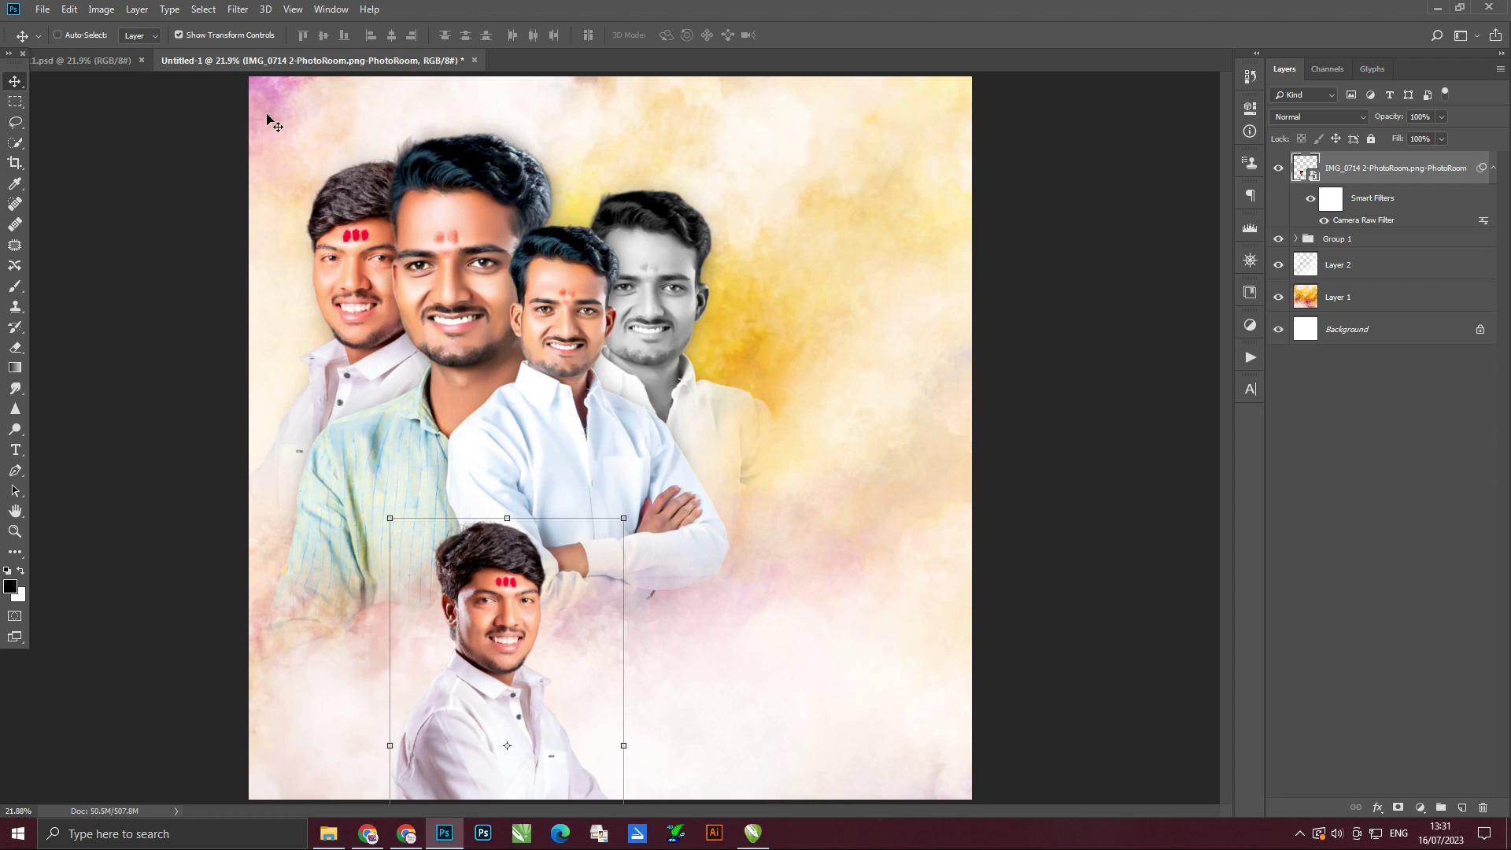
Copy the 16 जुलै date badge group from 1.psd to the new poster's top right.
{"action": "left_click", "coordinate": [73, 63]}
{"action": "left_click", "coordinate": [805, 150], "text": "ctrl"}
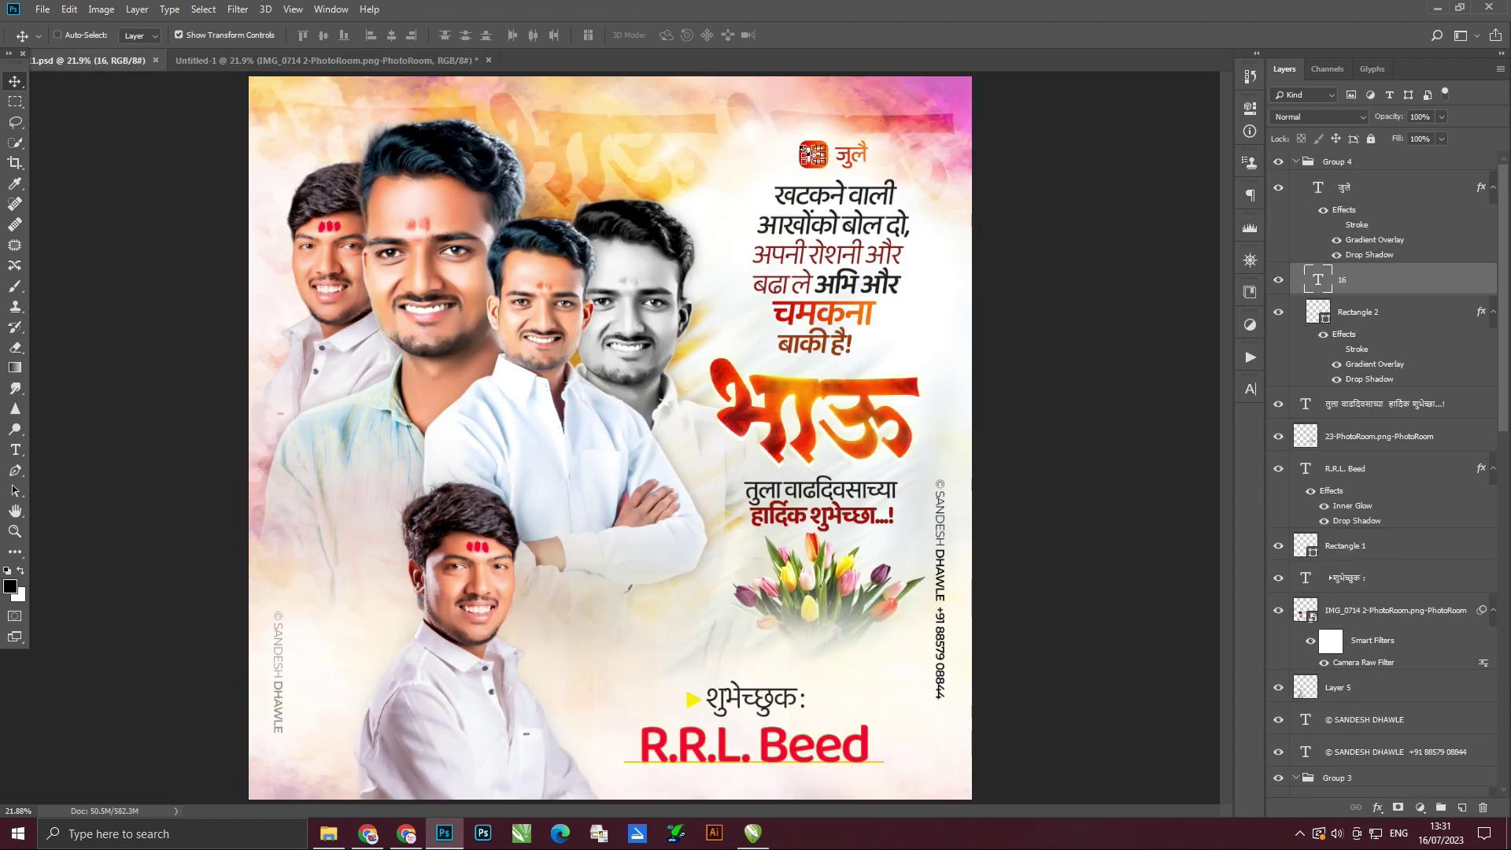
{"action": "left_click", "coordinate": [1364, 163]}
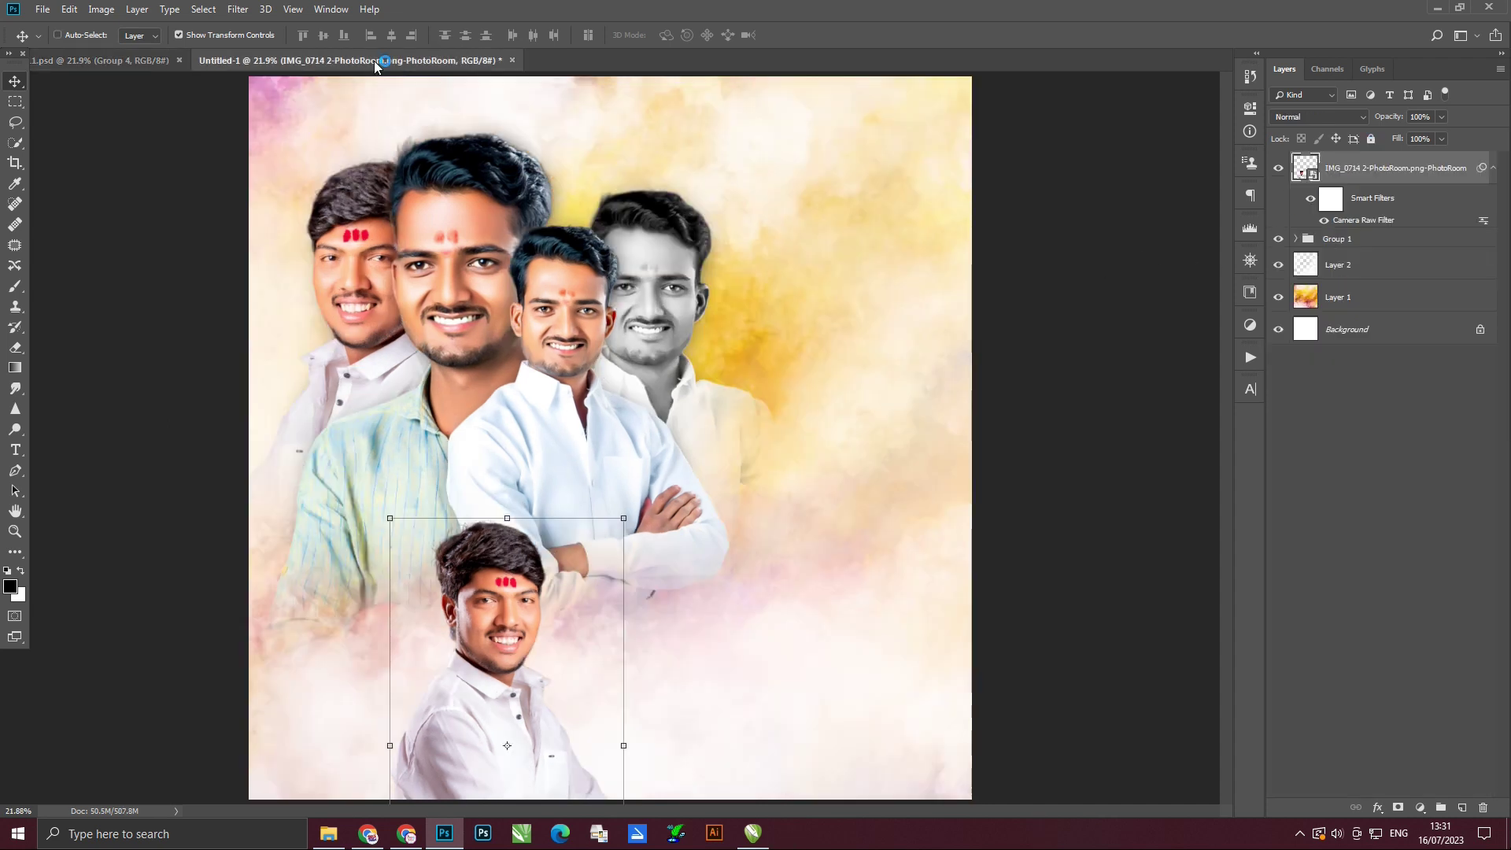
{"action": "left_click_drag", "start_coordinate": [371, 60], "coordinate": [385, 91]}
{"action": "left_click_drag", "start_coordinate": [627, 614], "coordinate": [862, 303]}
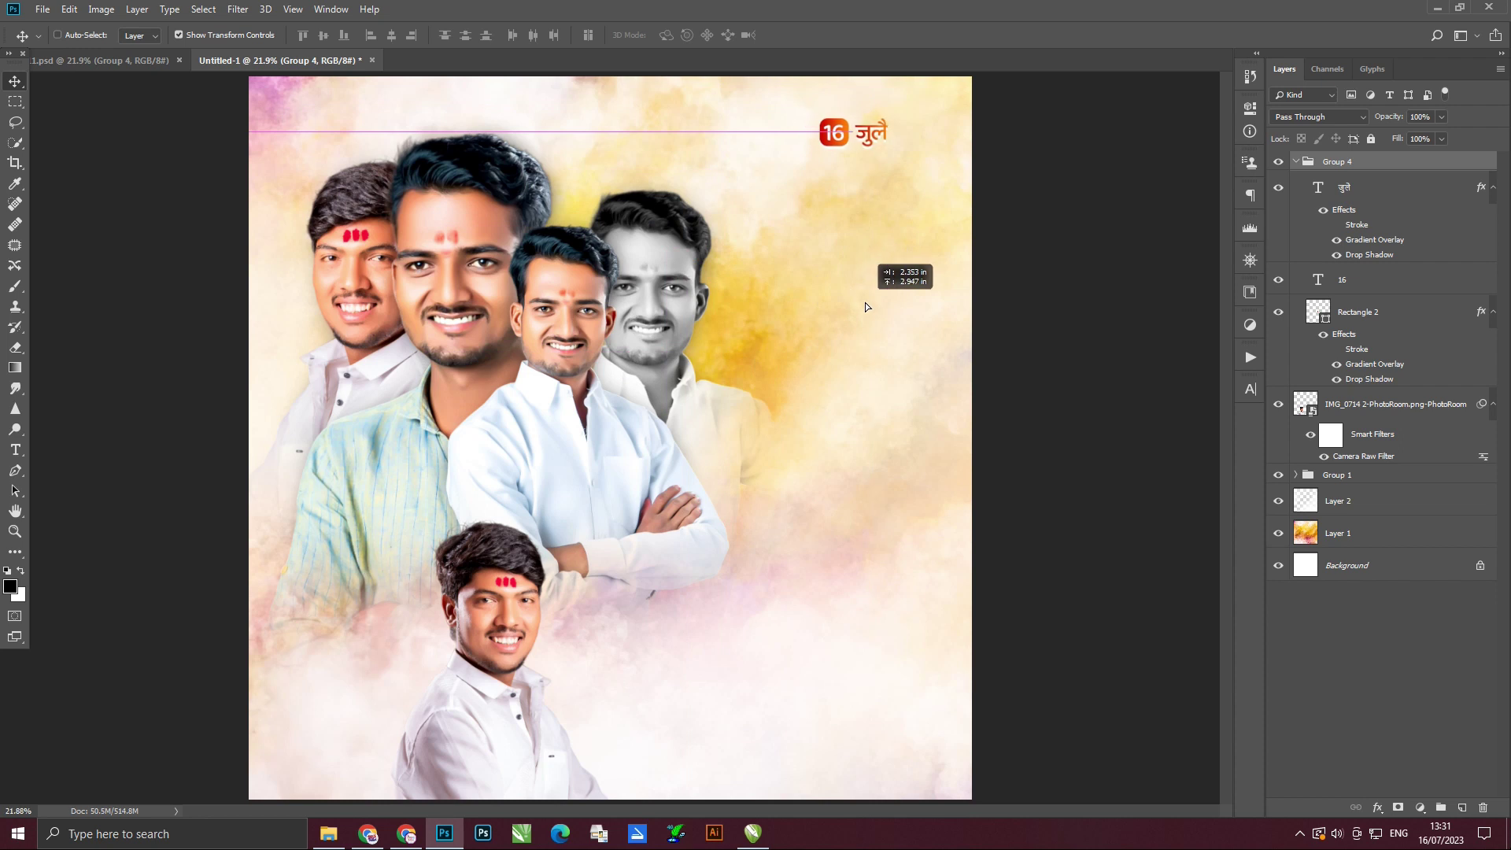
{"action": "left_click", "coordinate": [1369, 496]}
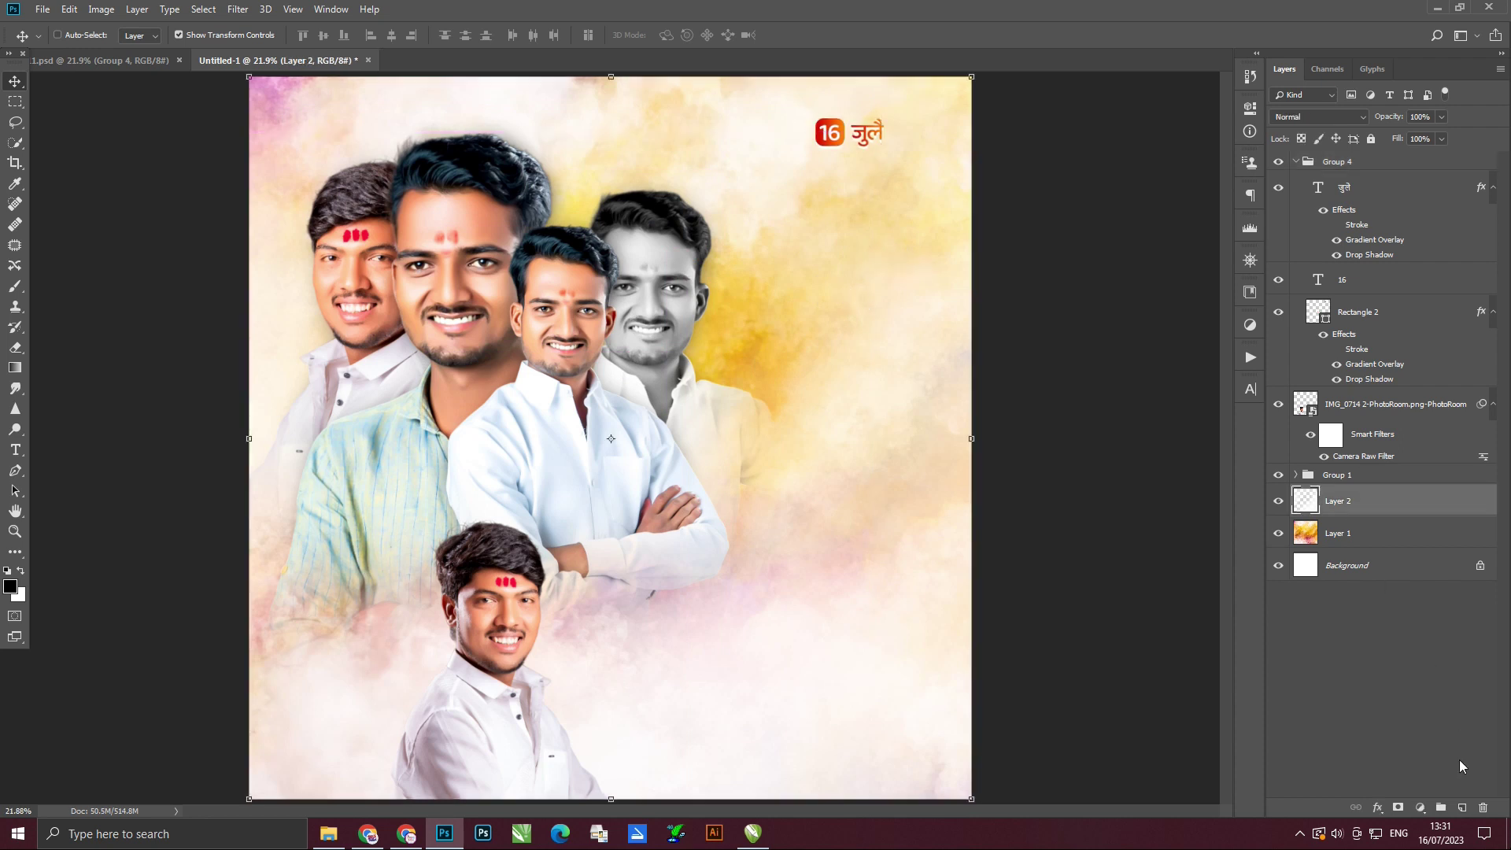
Bring the white feather texture layer from 1.psd onto the new poster's right side.
{"action": "left_click", "coordinate": [79, 59]}
{"action": "scroll", "coordinate": [1368, 577], "scroll_direction": "down", "scroll_amount": 3}
{"action": "scroll", "coordinate": [1368, 577], "scroll_direction": "down", "scroll_amount": 3}
{"action": "scroll", "coordinate": [1368, 577], "scroll_direction": "down", "scroll_amount": 4}
{"action": "left_click", "coordinate": [1379, 426]}
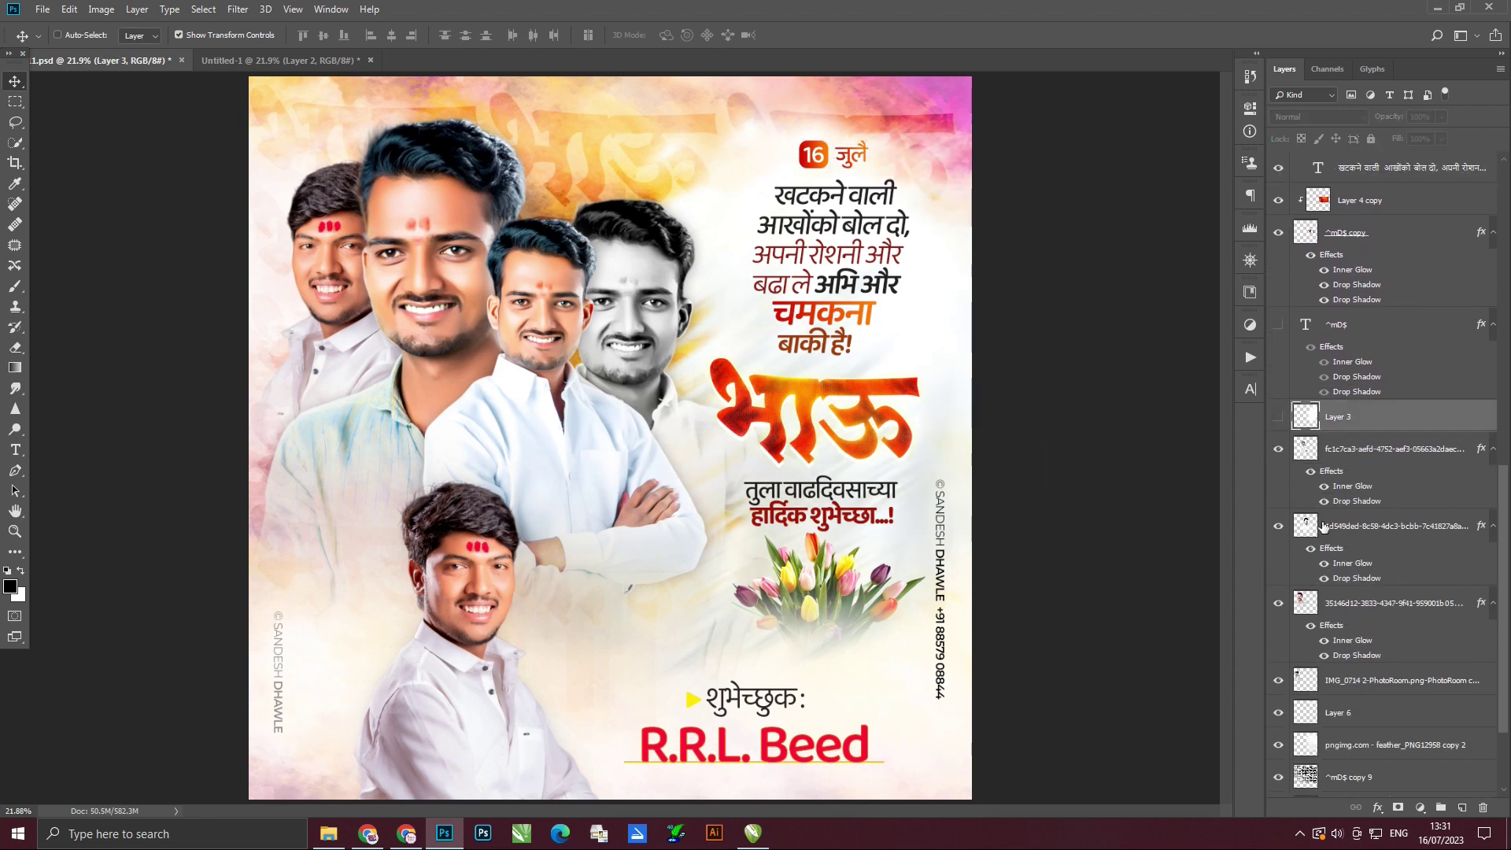
{"action": "scroll", "coordinate": [1323, 527], "scroll_direction": "down", "scroll_amount": 1}
{"action": "left_click", "coordinate": [1390, 692]}
{"action": "left_click", "coordinate": [382, 66]}
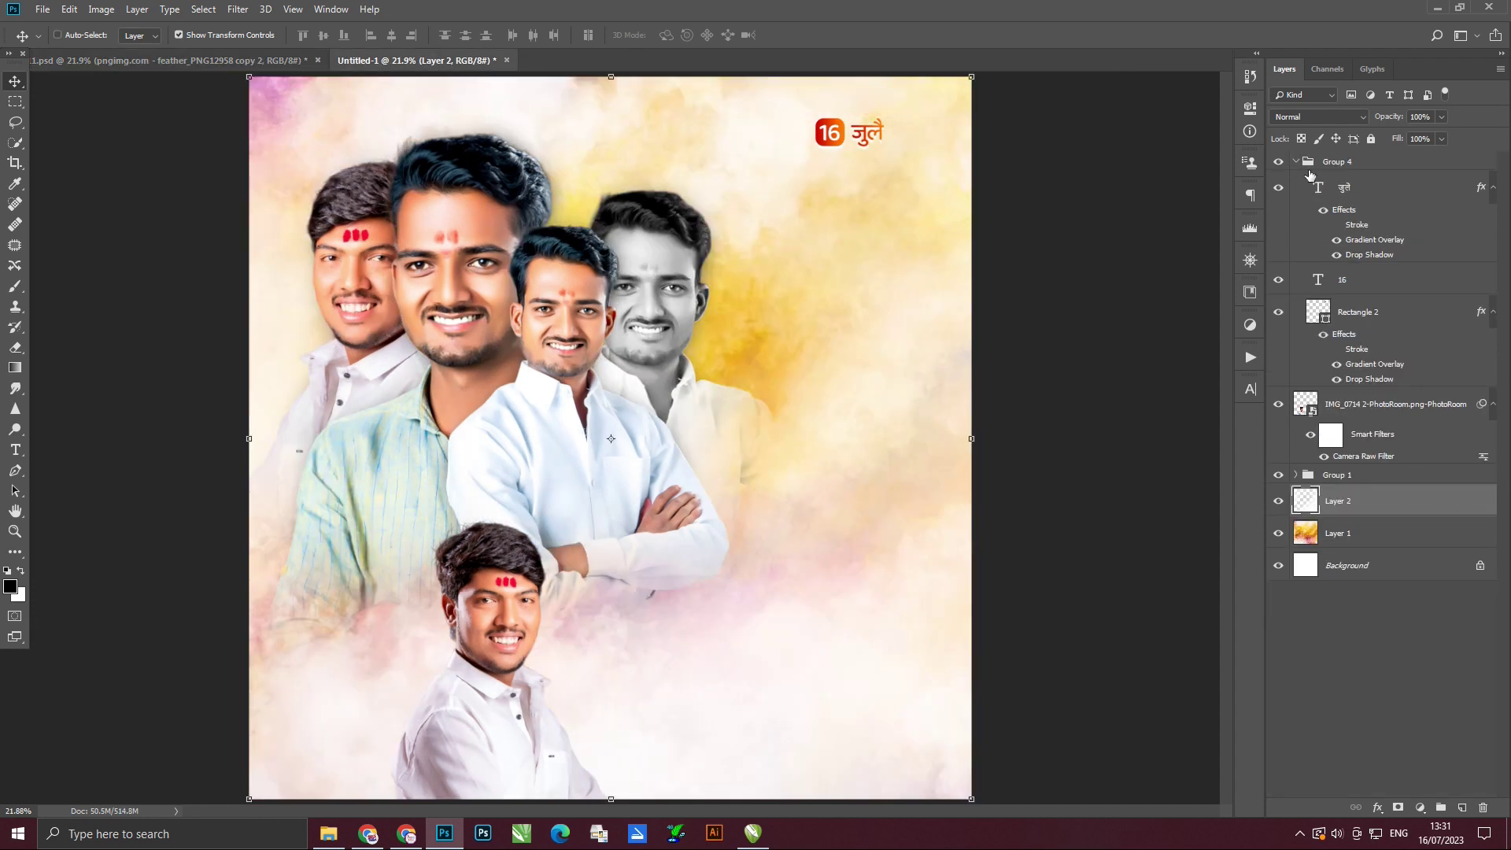
{"action": "left_click", "coordinate": [1295, 162]}
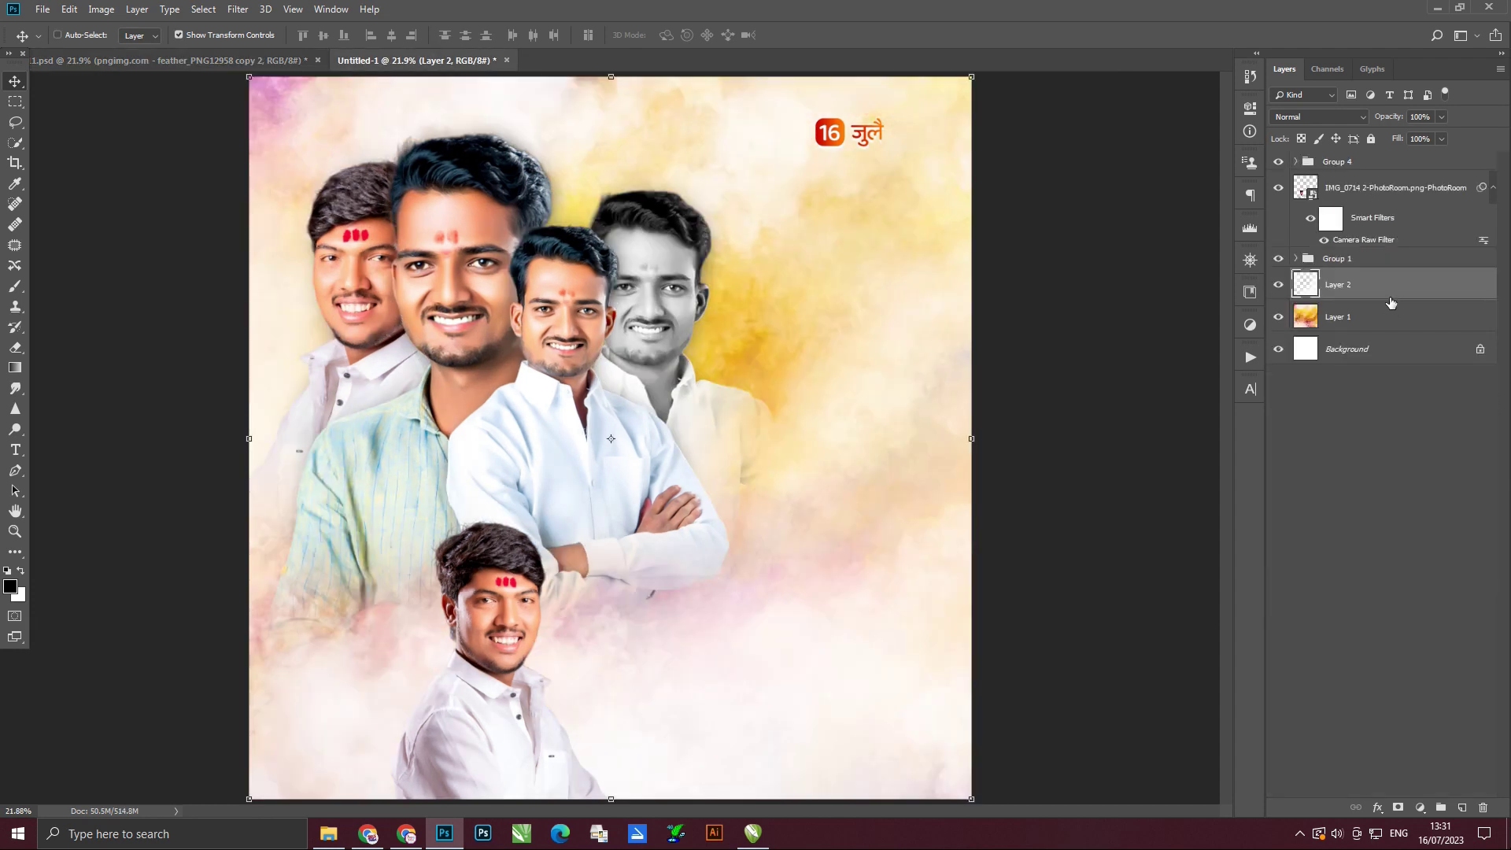
{"action": "left_click_drag", "start_coordinate": [1392, 301], "coordinate": [1391, 290]}
{"action": "left_click_drag", "start_coordinate": [844, 466], "coordinate": [864, 387]}
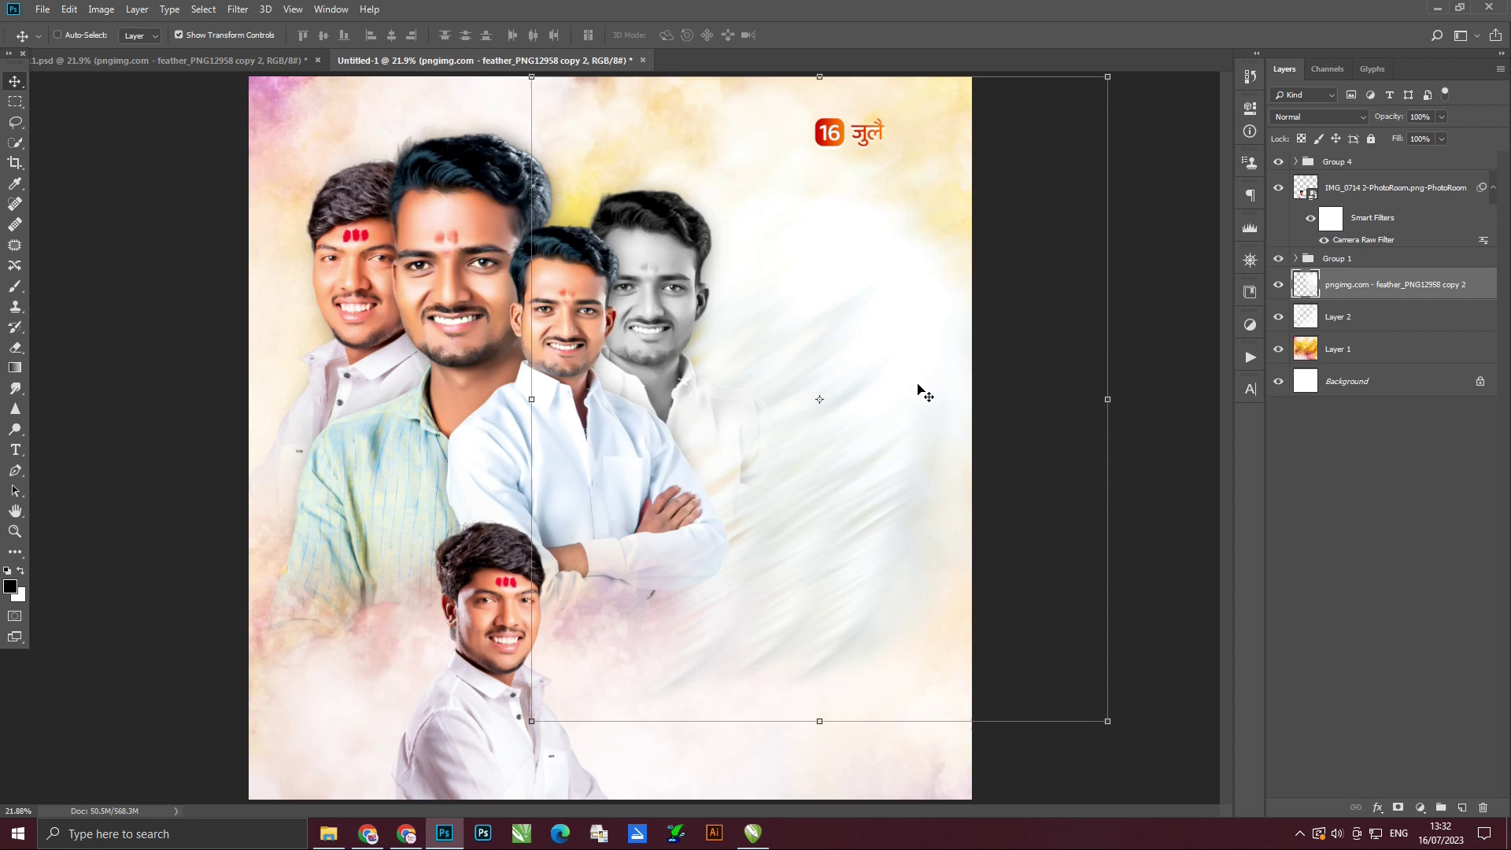
Shift the feather texture further to the right.
{"action": "left_click", "coordinate": [1157, 328]}
{"action": "scroll", "coordinate": [895, 372], "scroll_direction": "up", "scroll_amount": 2}
{"action": "left_click_drag", "start_coordinate": [792, 375], "coordinate": [1174, 344]}
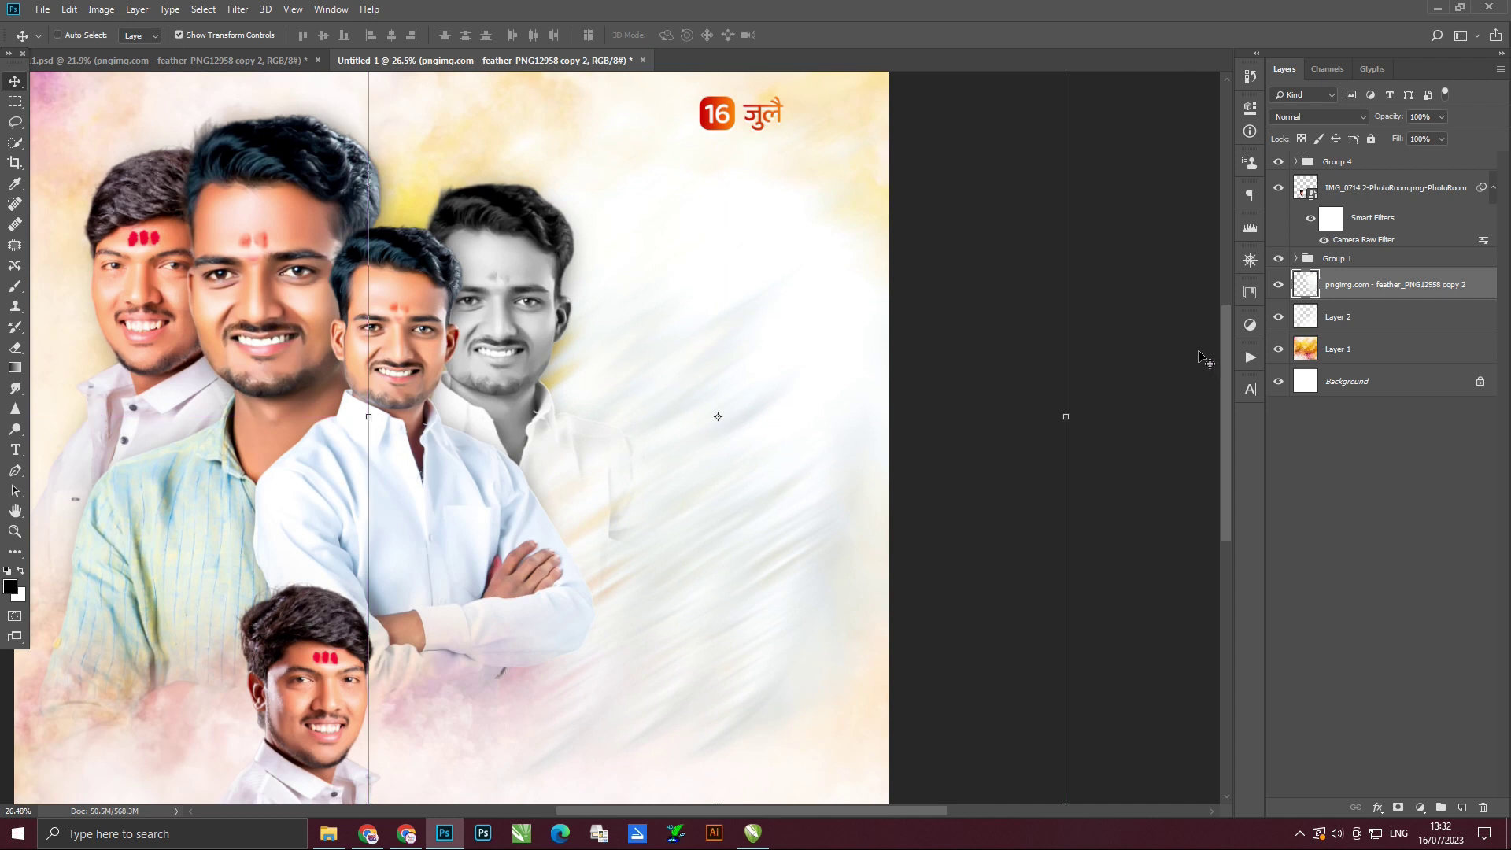
Copy the Hindi quote group into the new poster, scale it to about 82%, and place it under the badge.
{"action": "left_click", "coordinate": [189, 61]}
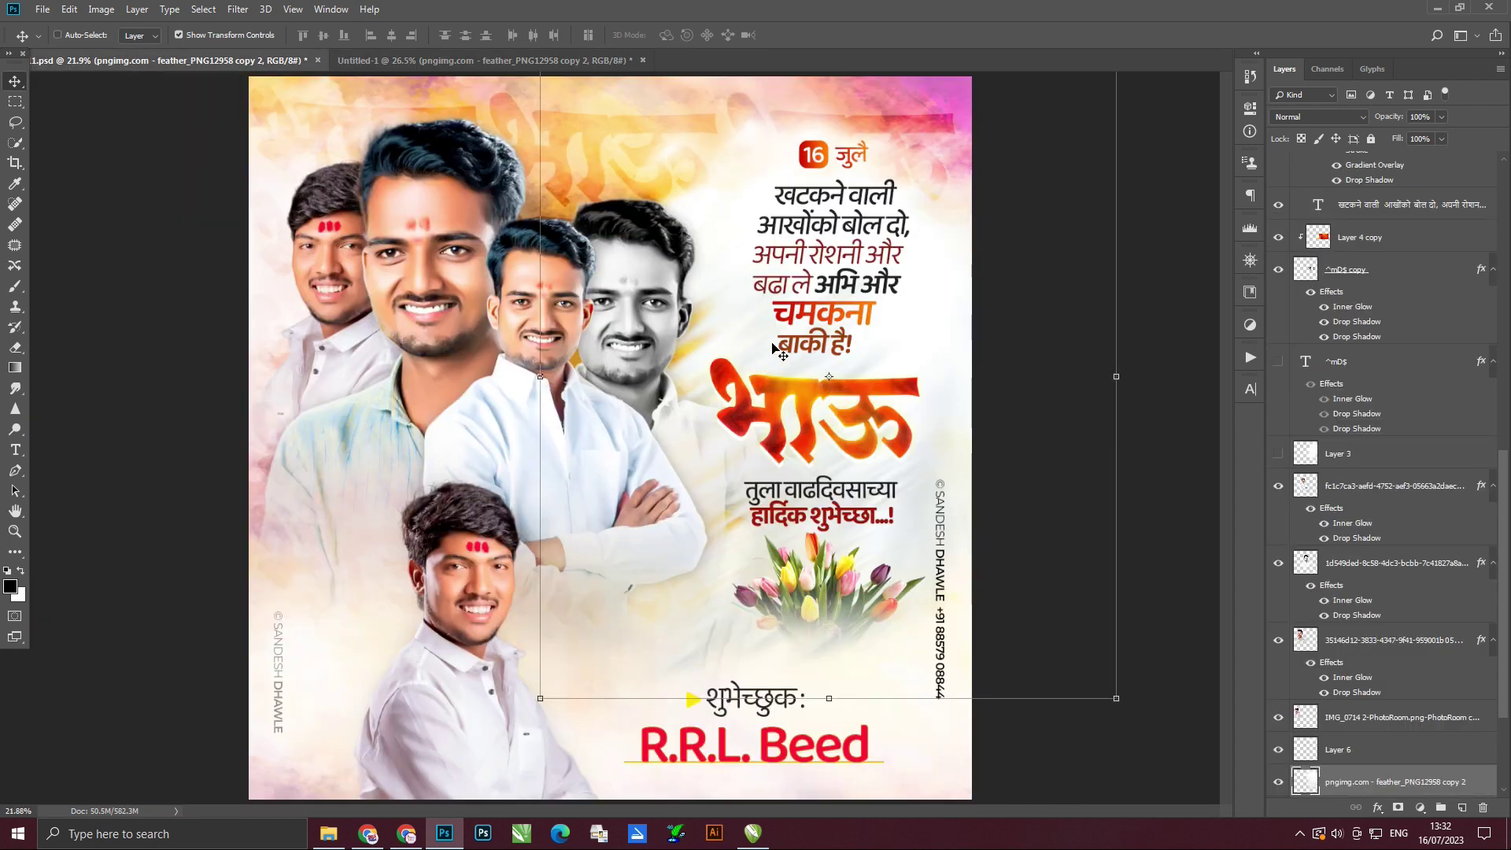
{"action": "left_click", "coordinate": [822, 313], "text": "ctrl"}
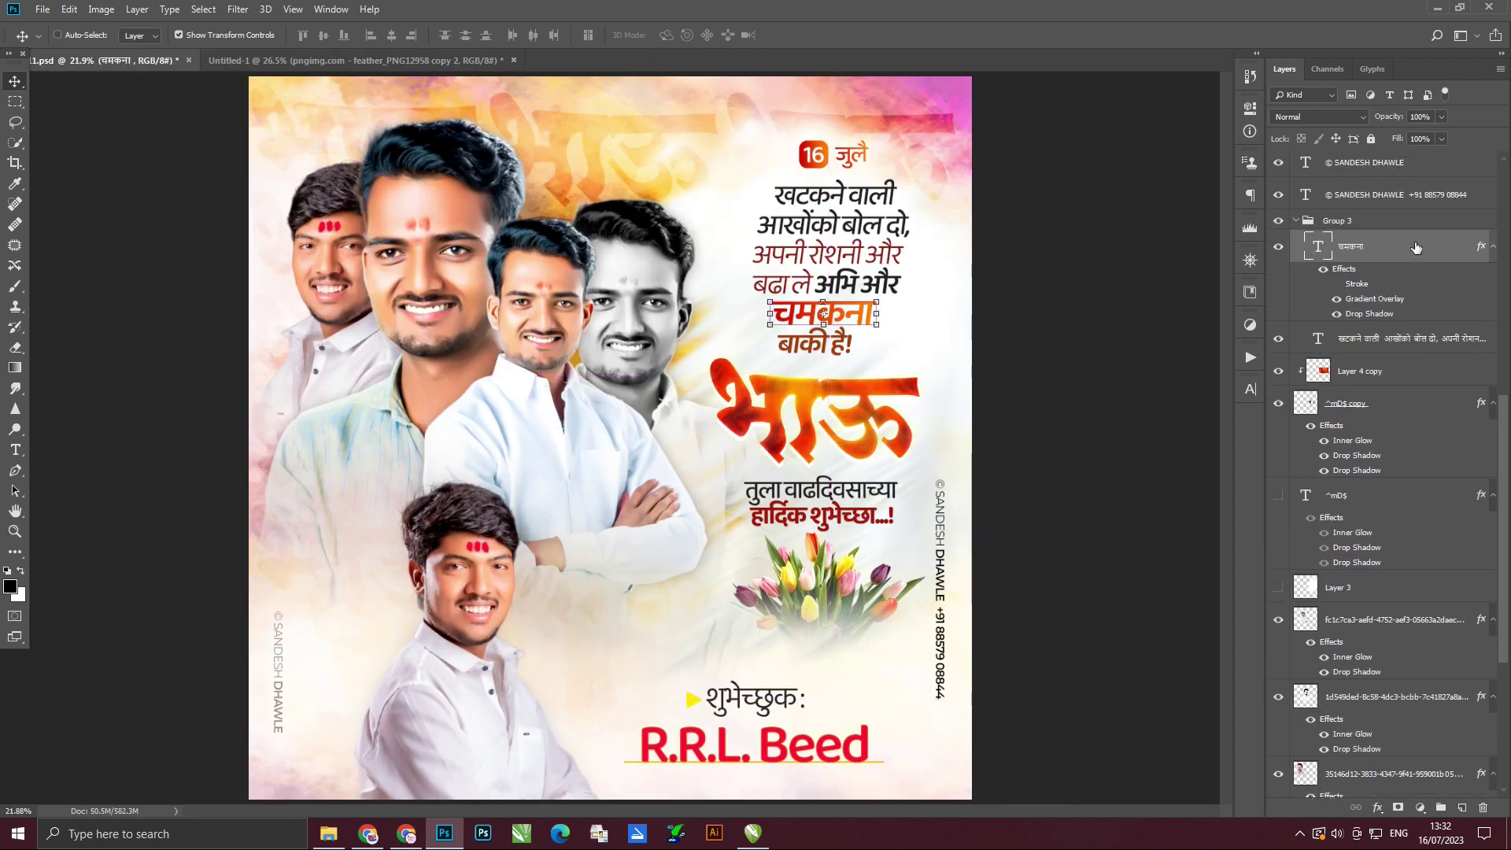
{"action": "left_click", "coordinate": [1368, 239]}
{"action": "mouse_move", "coordinate": [828, 267]}
{"action": "left_mouse_down"}
{"action": "mouse_move", "coordinate": [730, 273]}
{"action": "mouse_move", "coordinate": [743, 267]}
{"action": "left_mouse_up"}
{"action": "key", "text": "ctrl+t"}
{"action": "left_click_drag", "start_coordinate": [803, 178], "coordinate": [770, 212]}
{"action": "key", "text": "Return"}
{"action": "left_click_drag", "start_coordinate": [735, 517], "coordinate": [744, 495]}
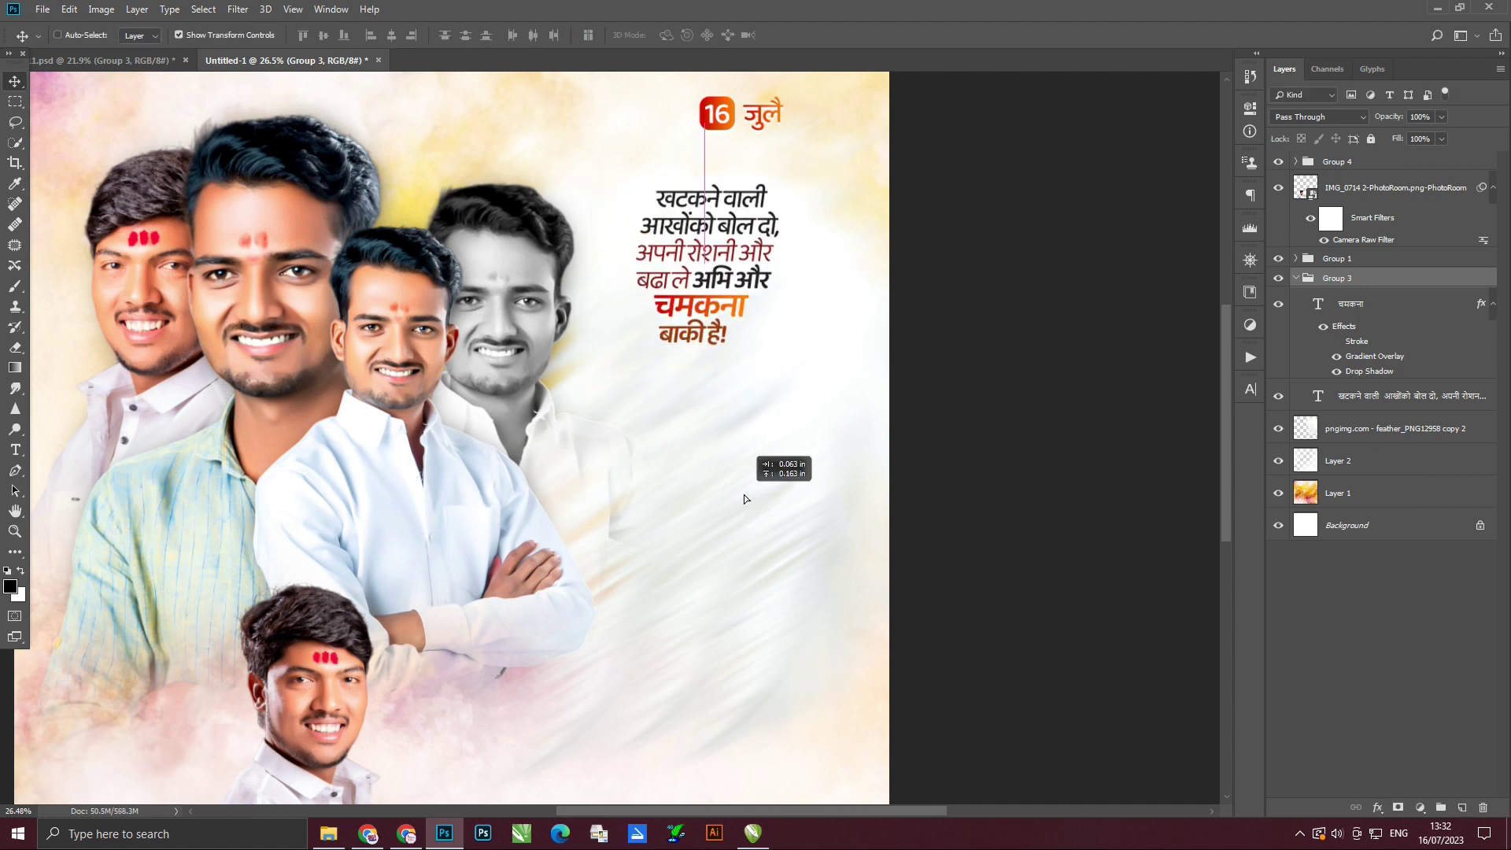
In 1.psd, select the भाऊ title artwork layer.
{"action": "left_click", "coordinate": [147, 61]}
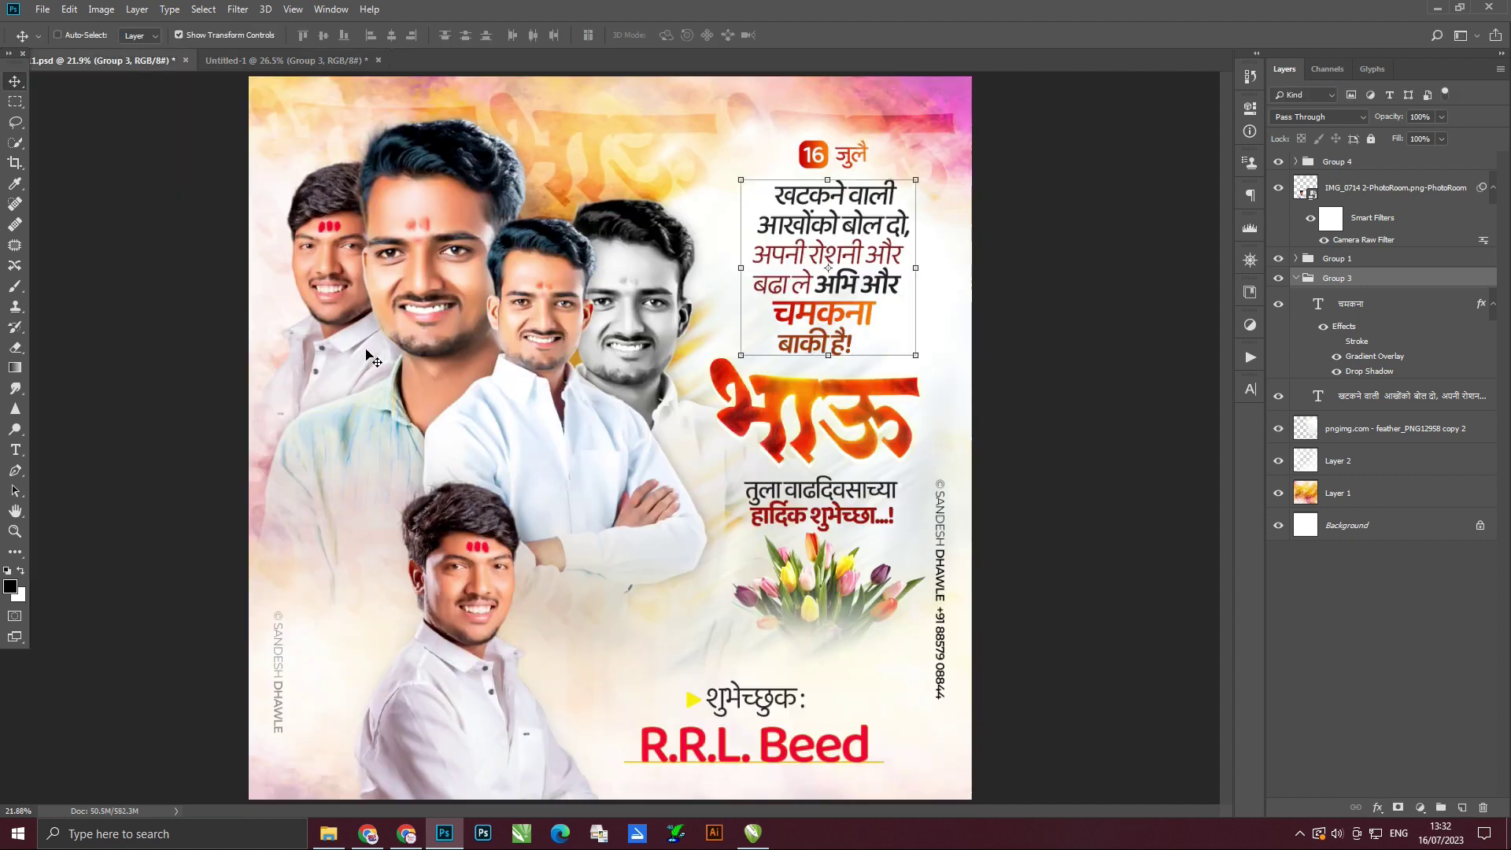
{"action": "left_click_drag", "start_coordinate": [367, 356], "coordinate": [811, 401]}
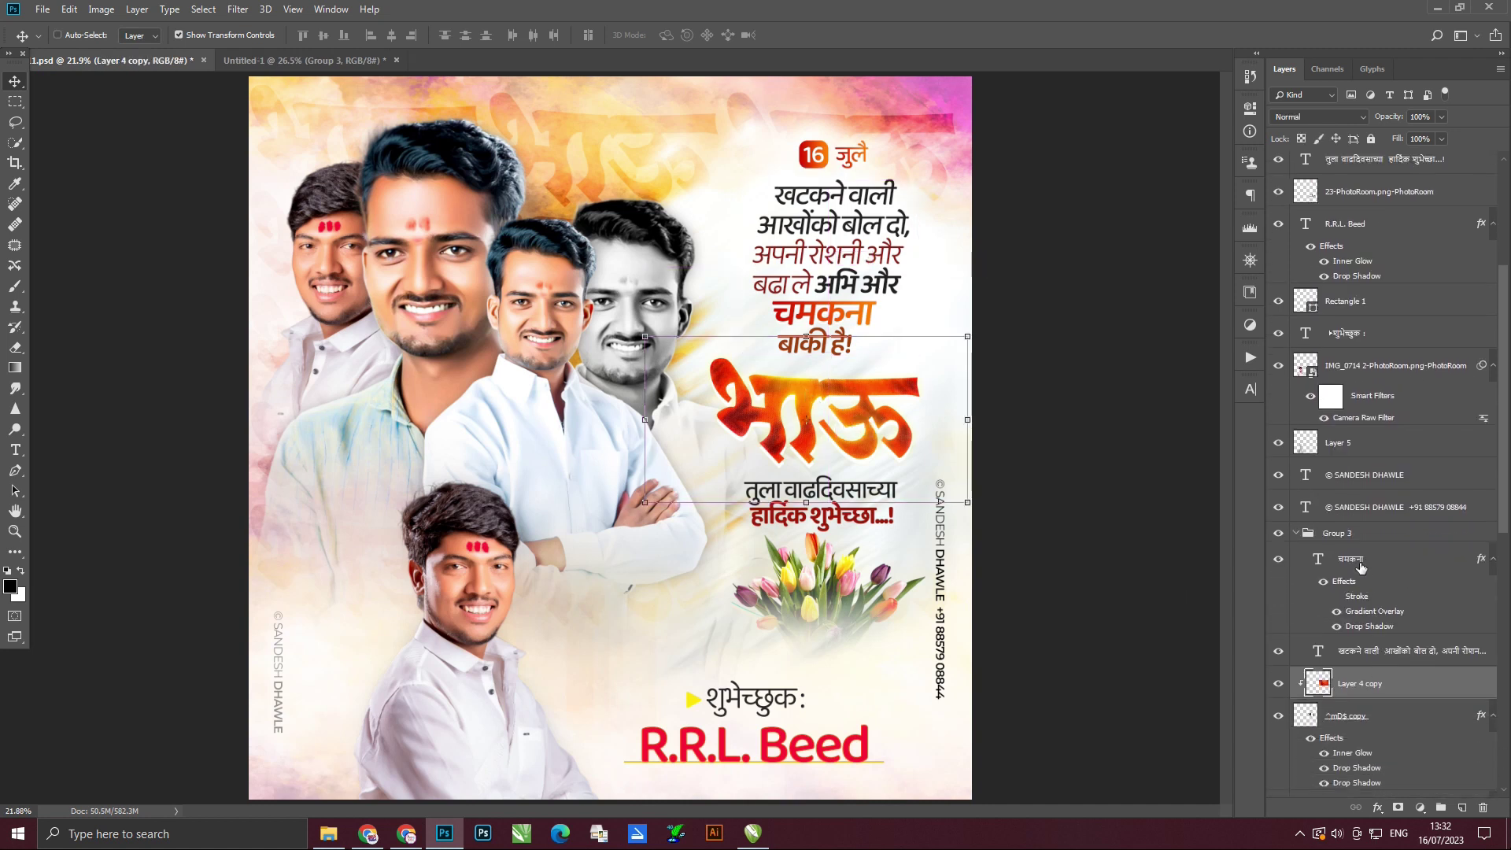
{"action": "left_click", "coordinate": [1380, 540]}
{"action": "left_click", "coordinate": [1408, 685]}
{"action": "scroll", "coordinate": [1394, 654], "scroll_direction": "down", "scroll_amount": 1}
{"action": "scroll", "coordinate": [1385, 641], "scroll_direction": "down", "scroll_amount": 1}
{"action": "scroll", "coordinate": [1379, 635], "scroll_direction": "down", "scroll_amount": 1}
{"action": "scroll", "coordinate": [1381, 630], "scroll_direction": "up", "scroll_amount": 2}
{"action": "scroll", "coordinate": [1389, 551], "scroll_direction": "up", "scroll_amount": 3}
{"action": "scroll", "coordinate": [1401, 441], "scroll_direction": "up", "scroll_amount": 3}
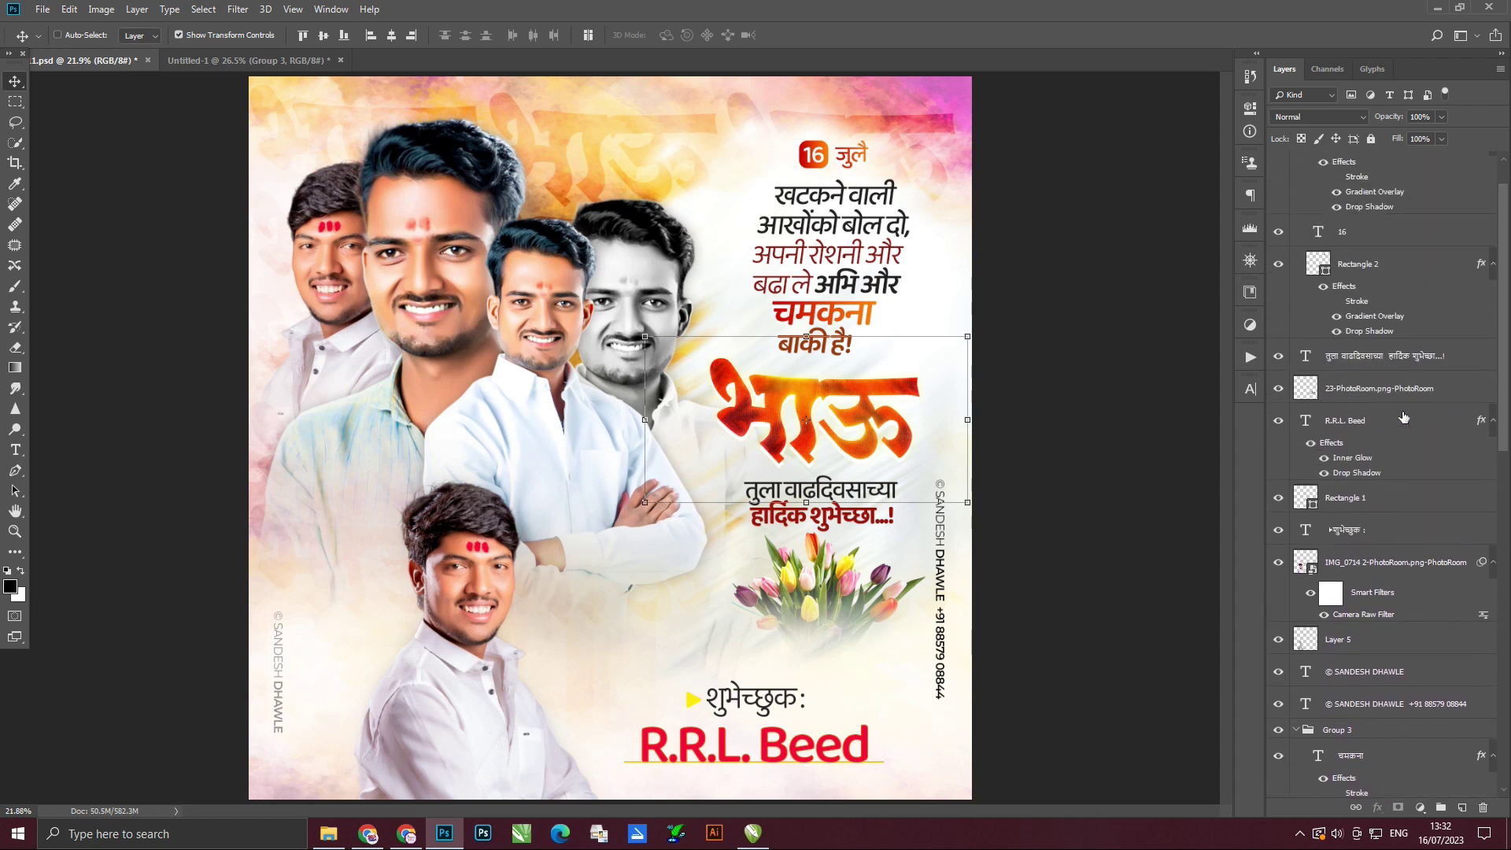
Copy the भाऊ title and birthday greeting into the new poster, shrunk to about 90%.
{"action": "left_click", "coordinate": [1474, 360]}
{"action": "left_click", "coordinate": [244, 60]}
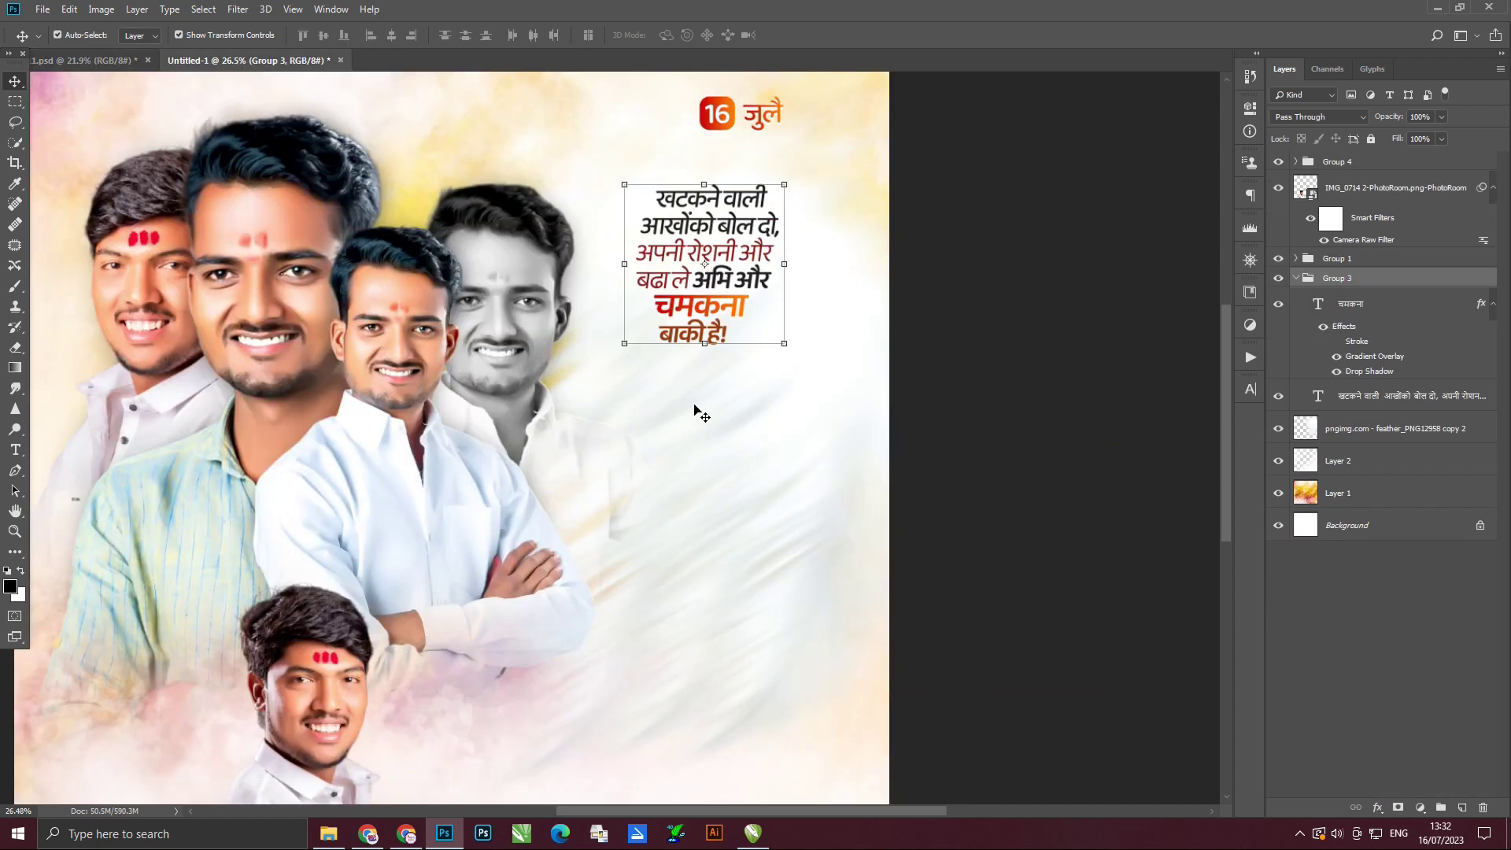
{"action": "left_click_drag", "start_coordinate": [701, 414], "coordinate": [702, 456]}
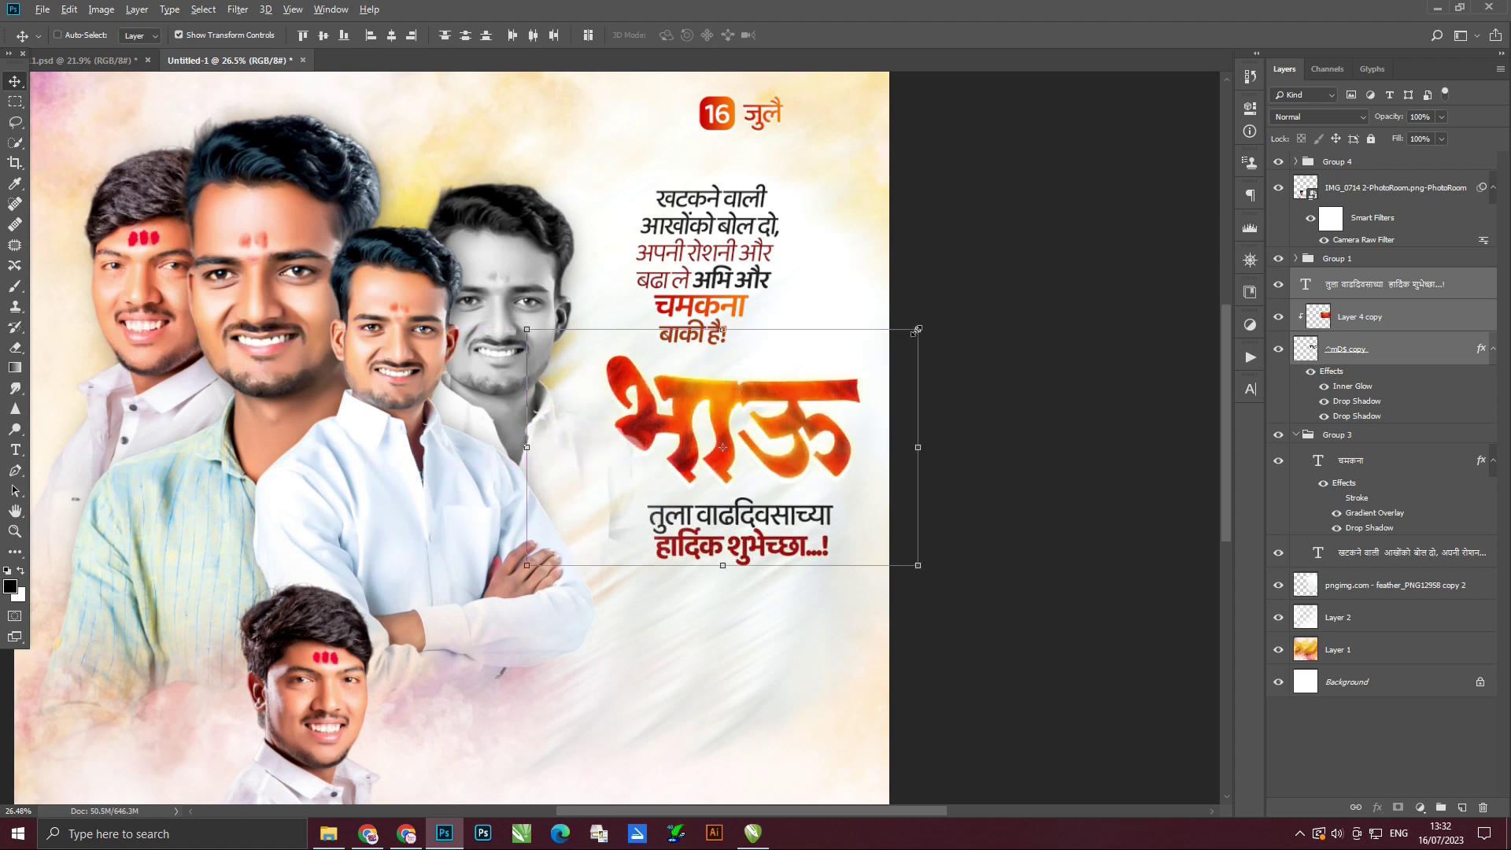
{"action": "left_click_drag", "start_coordinate": [917, 330], "coordinate": [873, 330]}
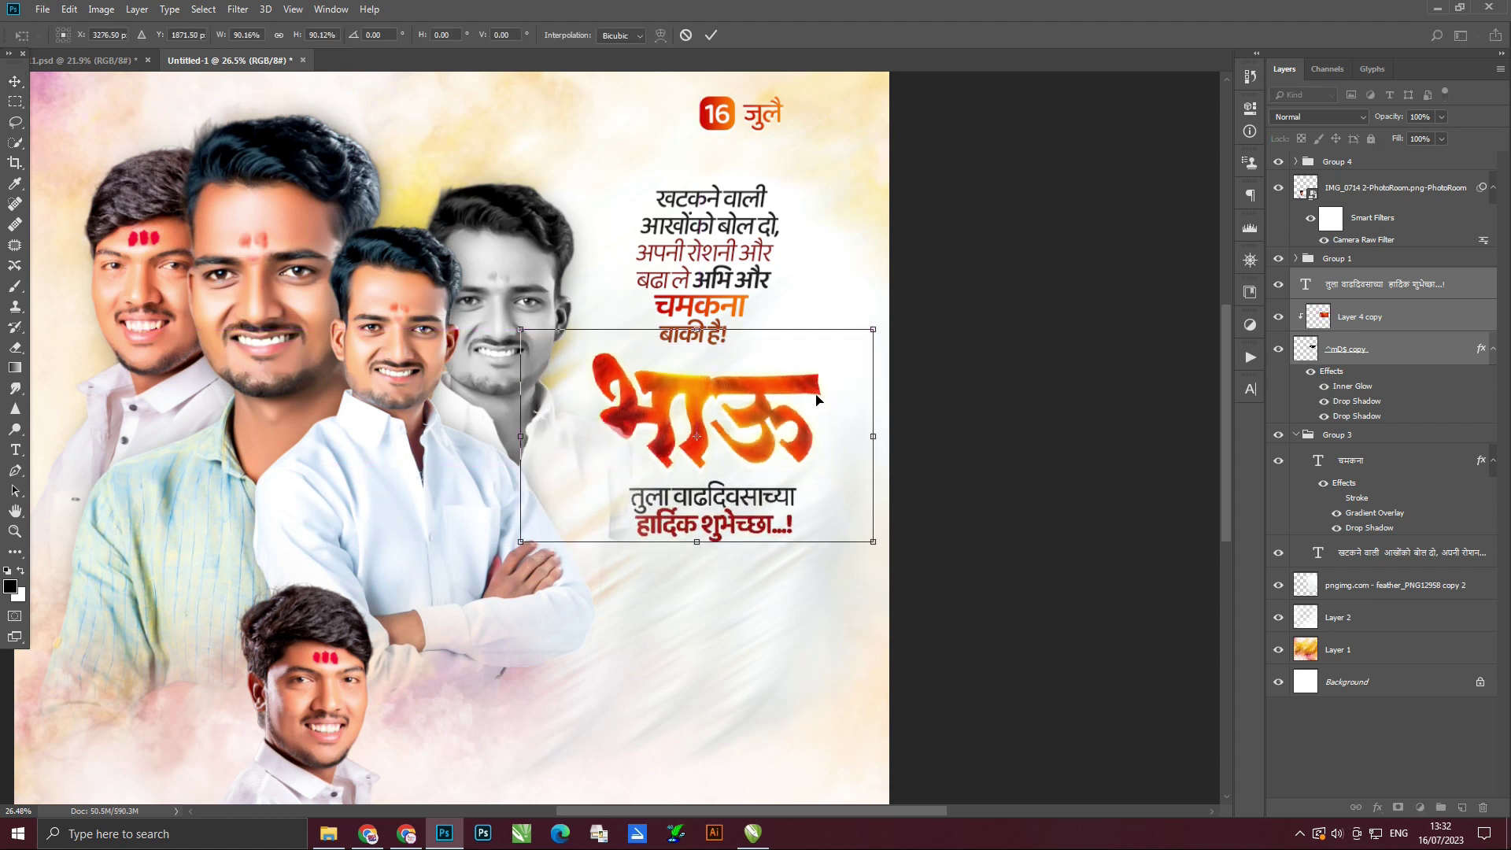
{"action": "key", "text": "Return"}
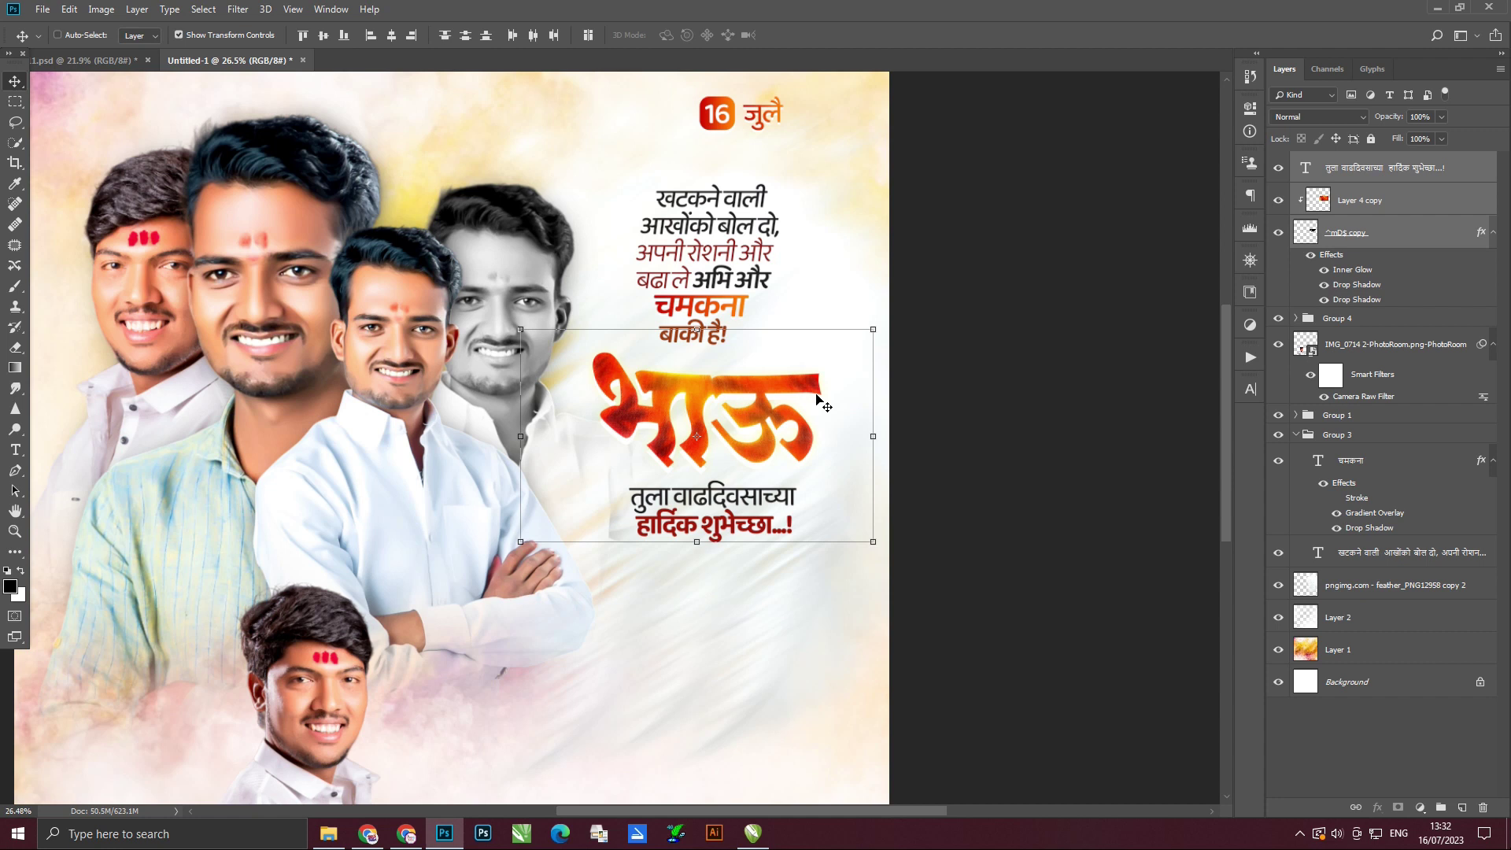
Nudge the portrait cutouts group slightly to the left.
{"action": "scroll", "coordinate": [549, 404], "scroll_direction": "down", "scroll_amount": 2}
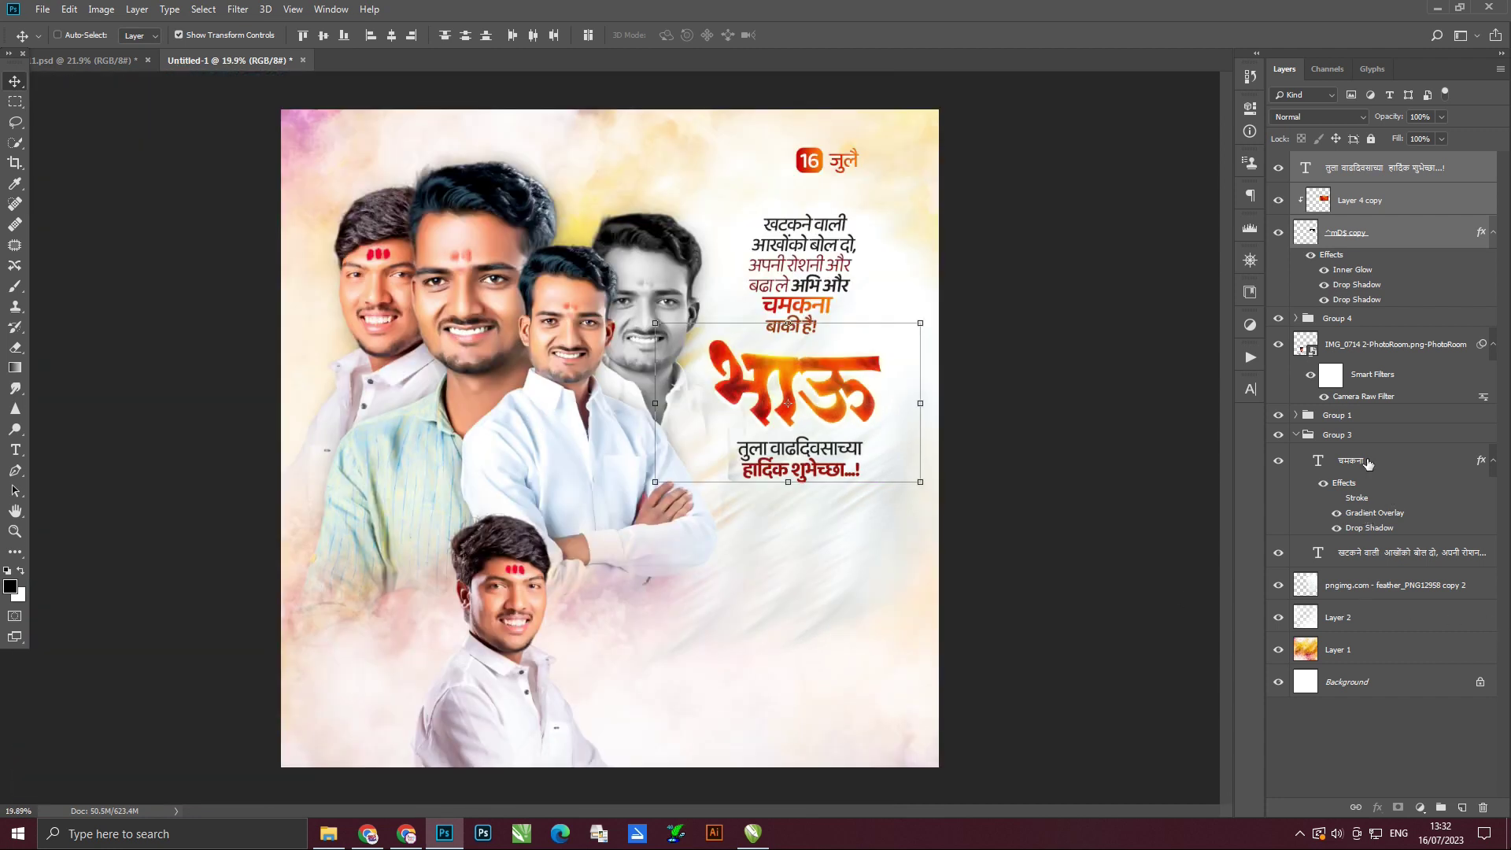
{"action": "left_click", "coordinate": [1371, 417]}
{"action": "key", "text": "shift+Left"}
{"action": "key", "text": "shift+Left"}
{"action": "key", "text": "shift+Left"}
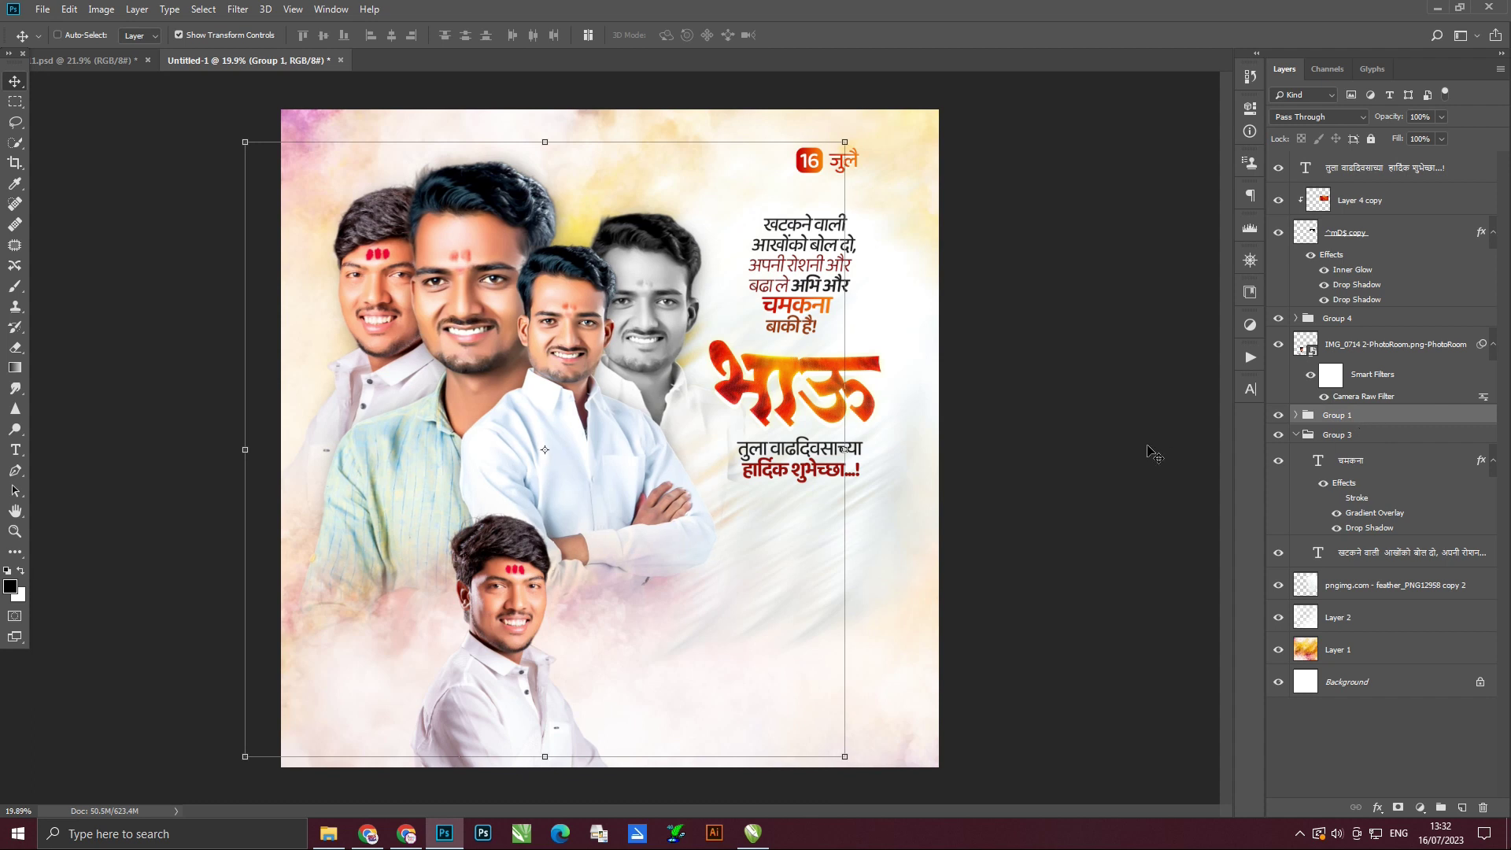
{"action": "key", "text": "shift+Left"}
{"action": "key", "text": "shift+Left"}
{"action": "key", "text": "shift+Left"}
{"action": "key", "text": "shift+Left"}
{"action": "key", "text": "shift+Left"}
{"action": "key", "text": "shift+Left"}
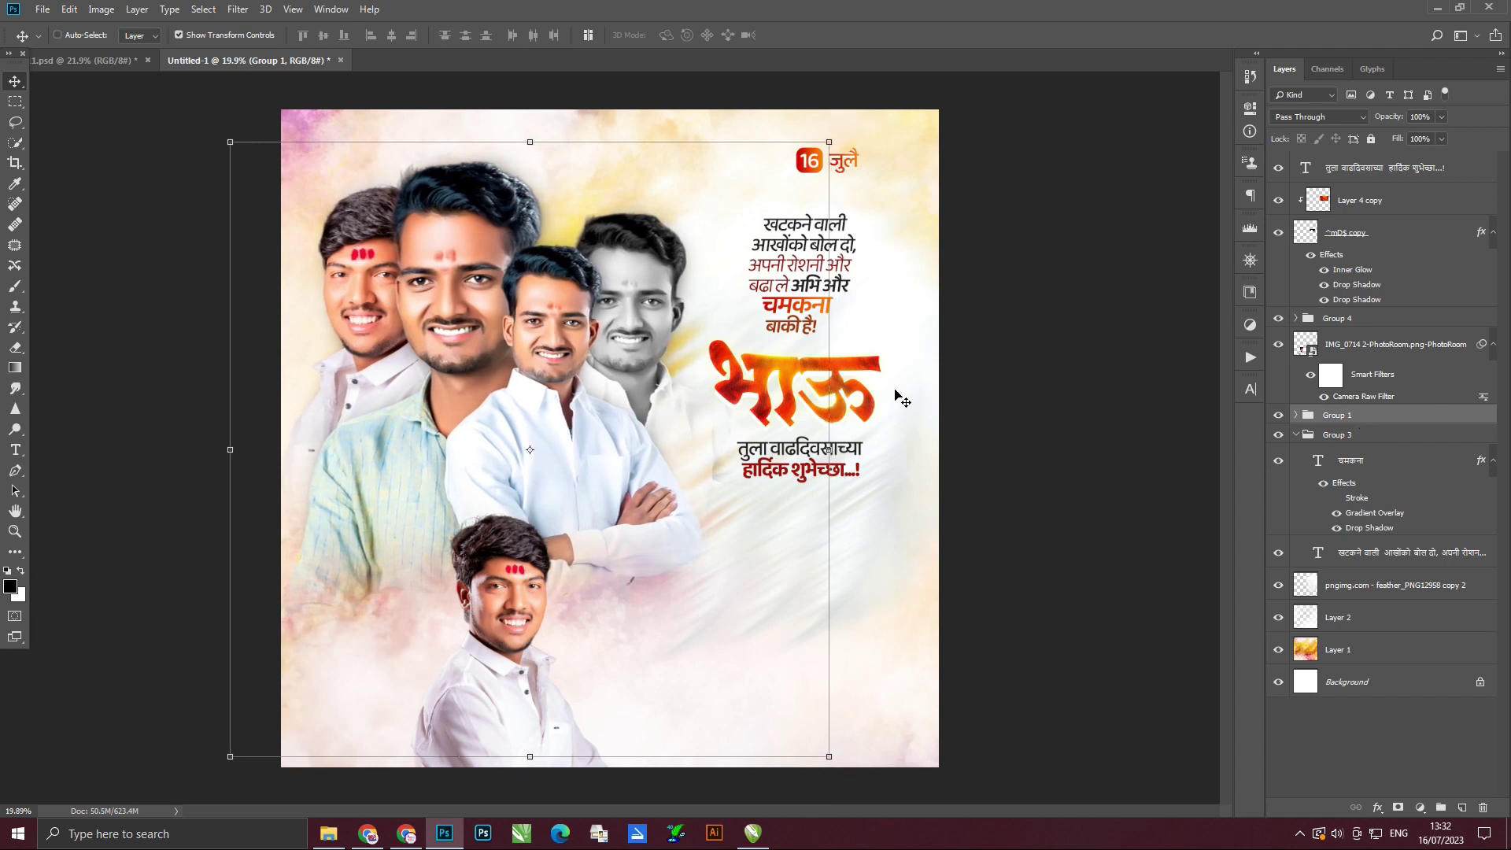
Select the new poster's top layers, then pick the flower bouquet in the older poster file.
{"action": "scroll", "coordinate": [889, 421], "scroll_direction": "up", "scroll_amount": 2}
{"action": "left_click", "coordinate": [1409, 201]}
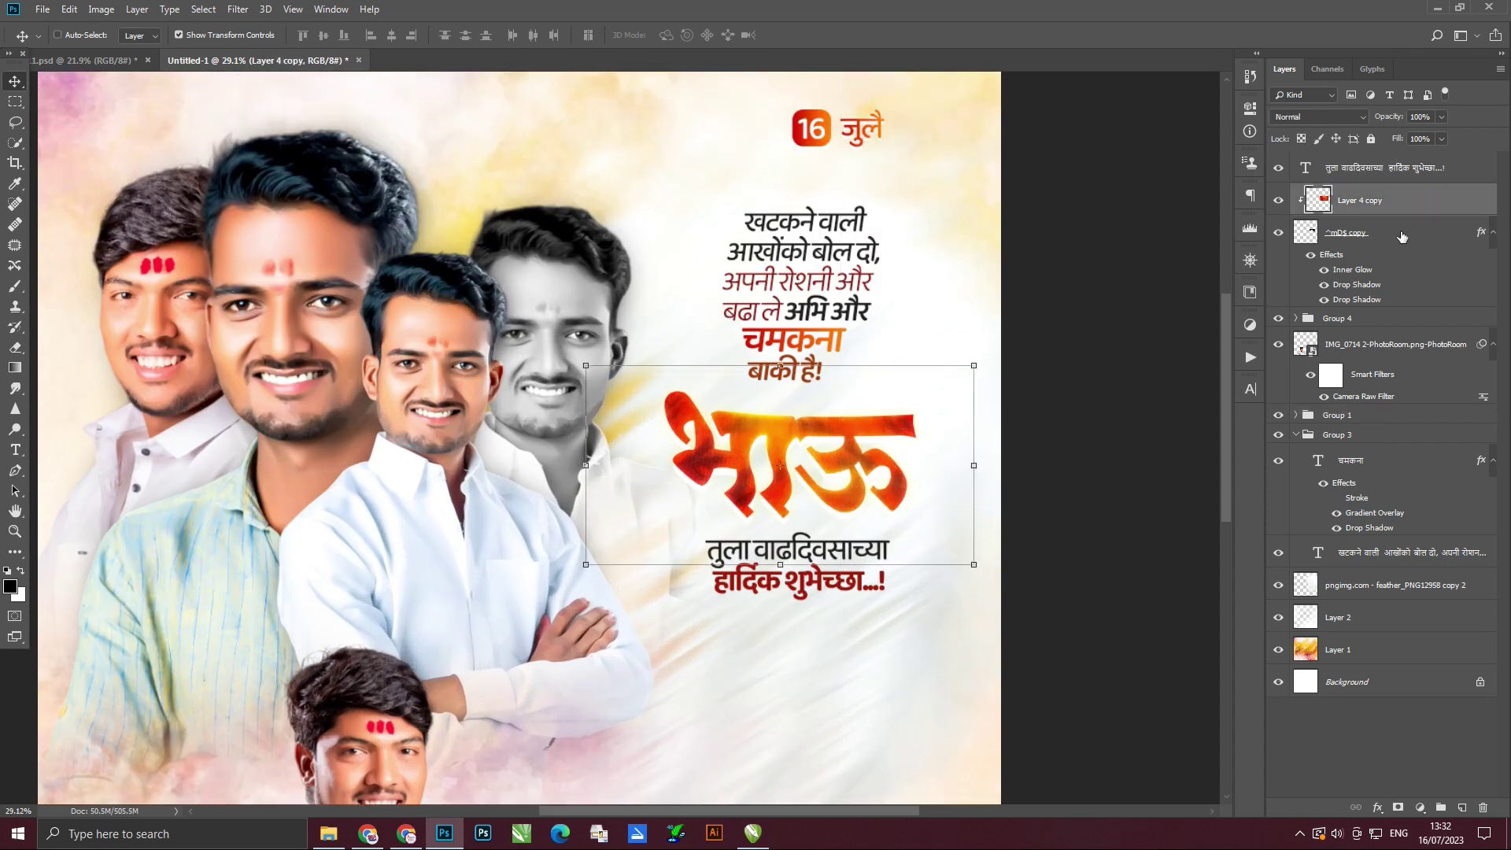
{"action": "left_click", "coordinate": [1401, 232], "text": "shift"}
{"action": "left_click", "coordinate": [1401, 167], "text": "ctrl"}
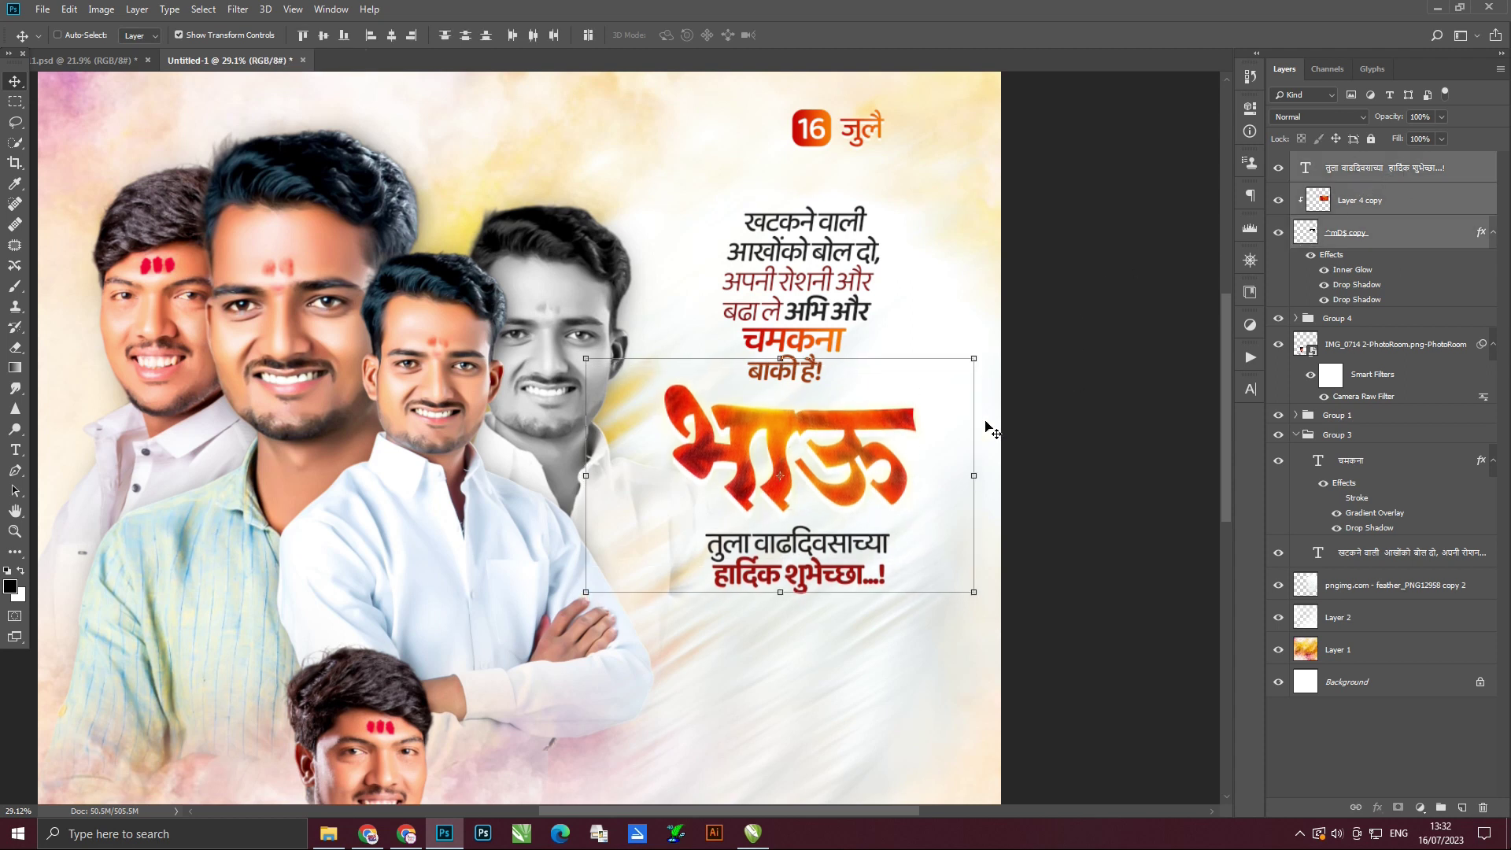
{"action": "key", "text": "ctrl+Tab"}
{"action": "left_click", "coordinate": [898, 623], "text": "ctrl"}
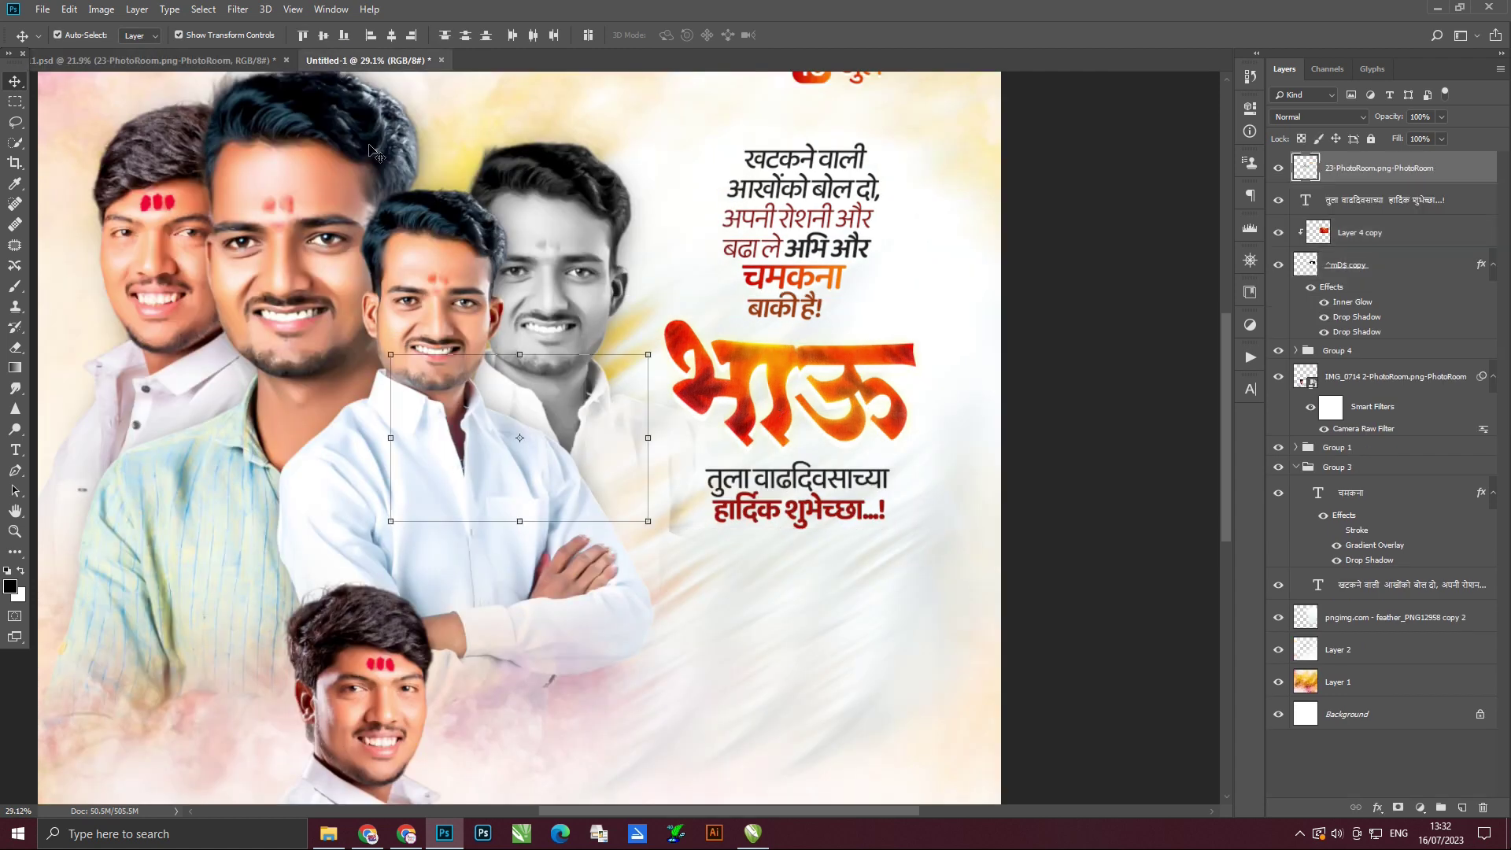
Place the tulip bouquet from 1.psd under the birthday wishes.
{"action": "left_click_drag", "start_coordinate": [341, 63], "coordinate": [836, 577]}
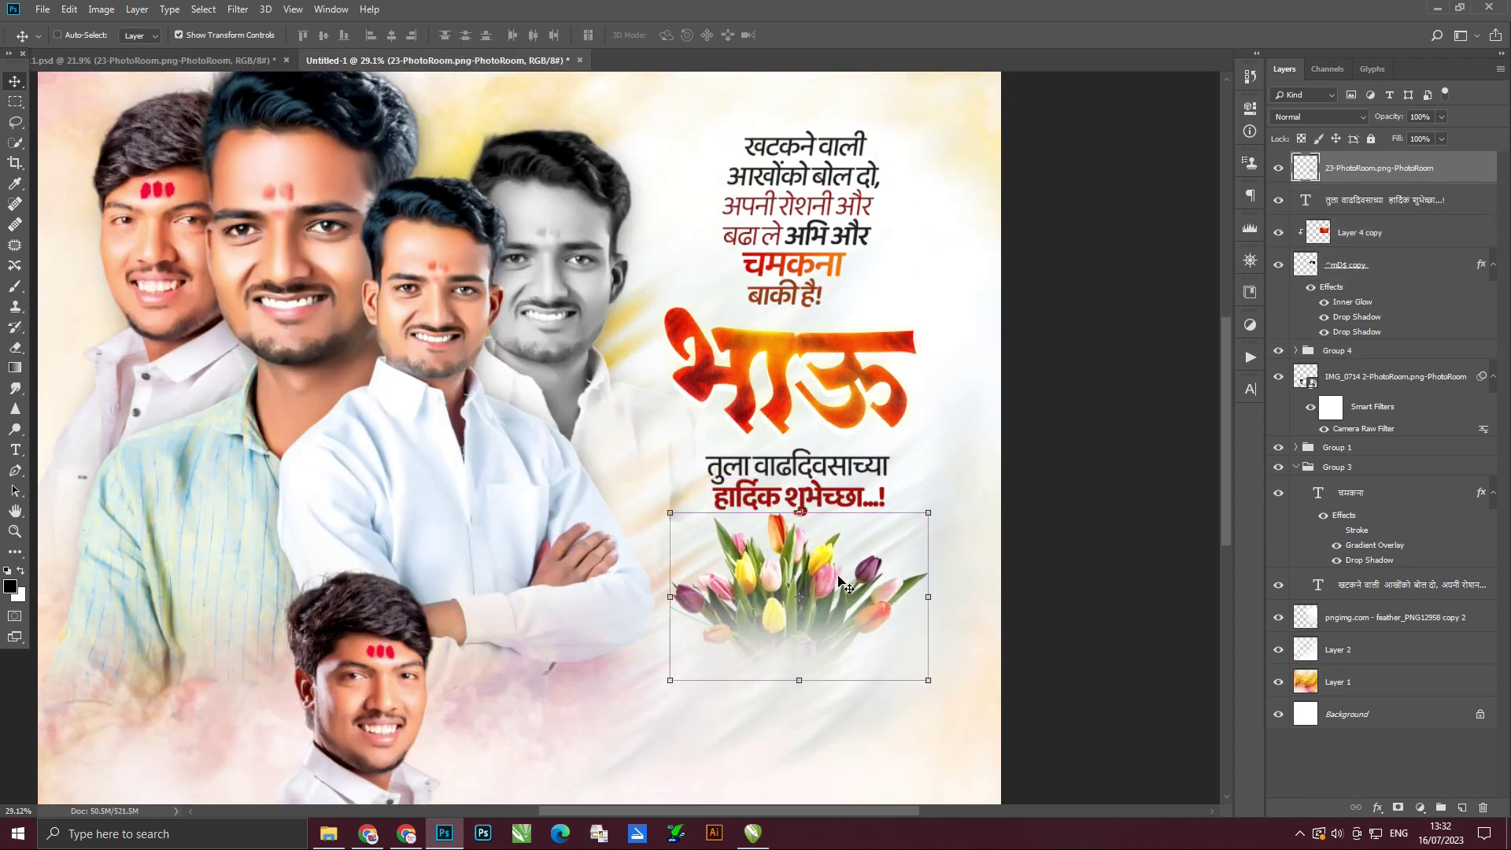
{"action": "scroll", "coordinate": [905, 496], "scroll_direction": "down", "scroll_amount": 3}
{"action": "left_click_drag", "start_coordinate": [905, 496], "coordinate": [872, 459]}
Copy the शुभेच्छुक / R.R.L. Beed sign-off block to the poster's bottom.
{"action": "left_click", "coordinate": [181, 61]}
{"action": "scroll", "coordinate": [781, 758], "scroll_direction": "up", "scroll_amount": 2}
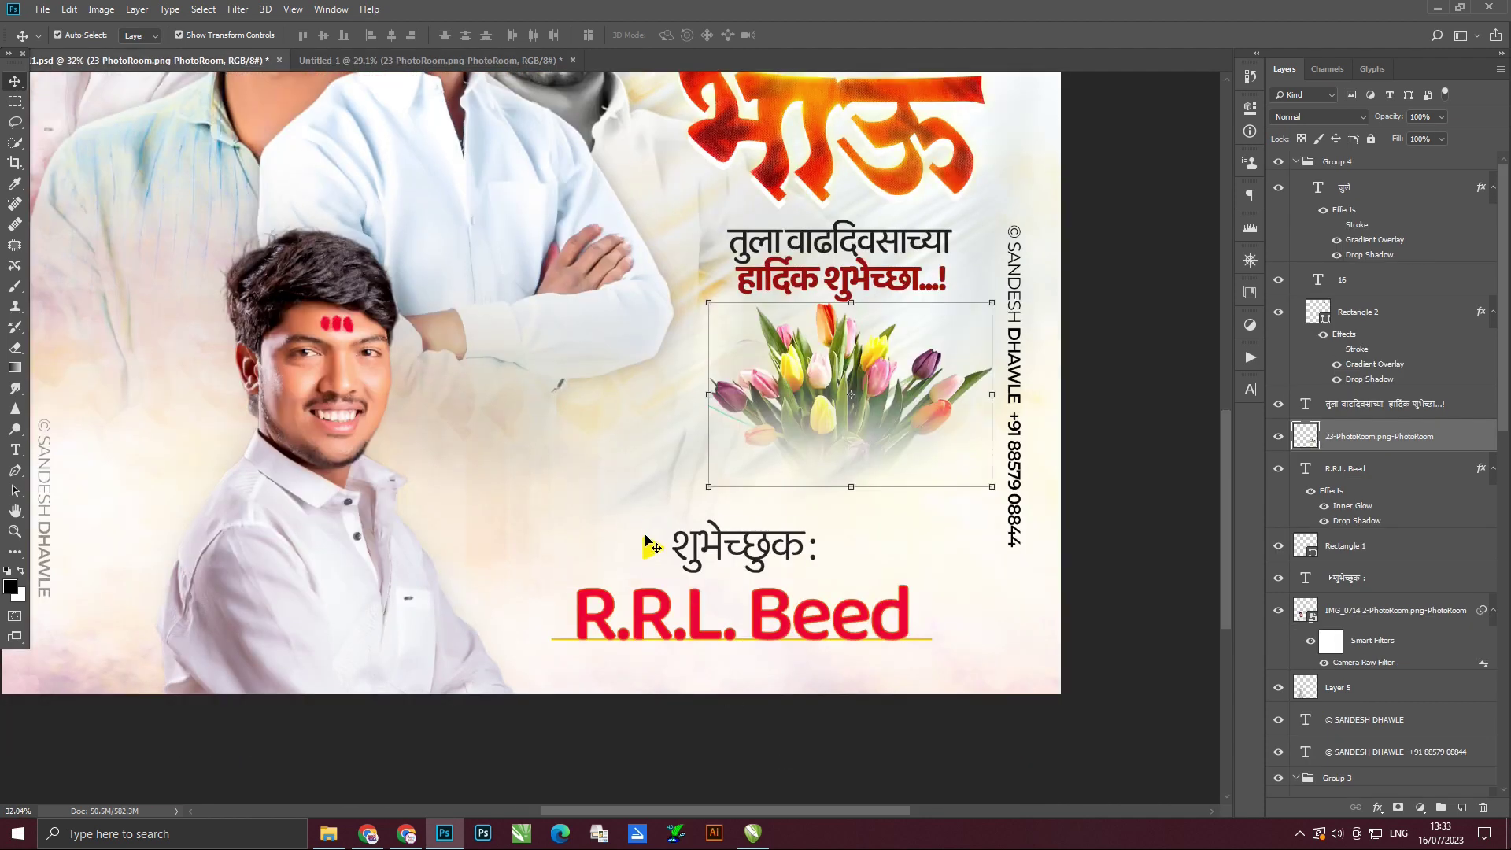
{"action": "left_click", "coordinate": [654, 545], "text": "ctrl"}
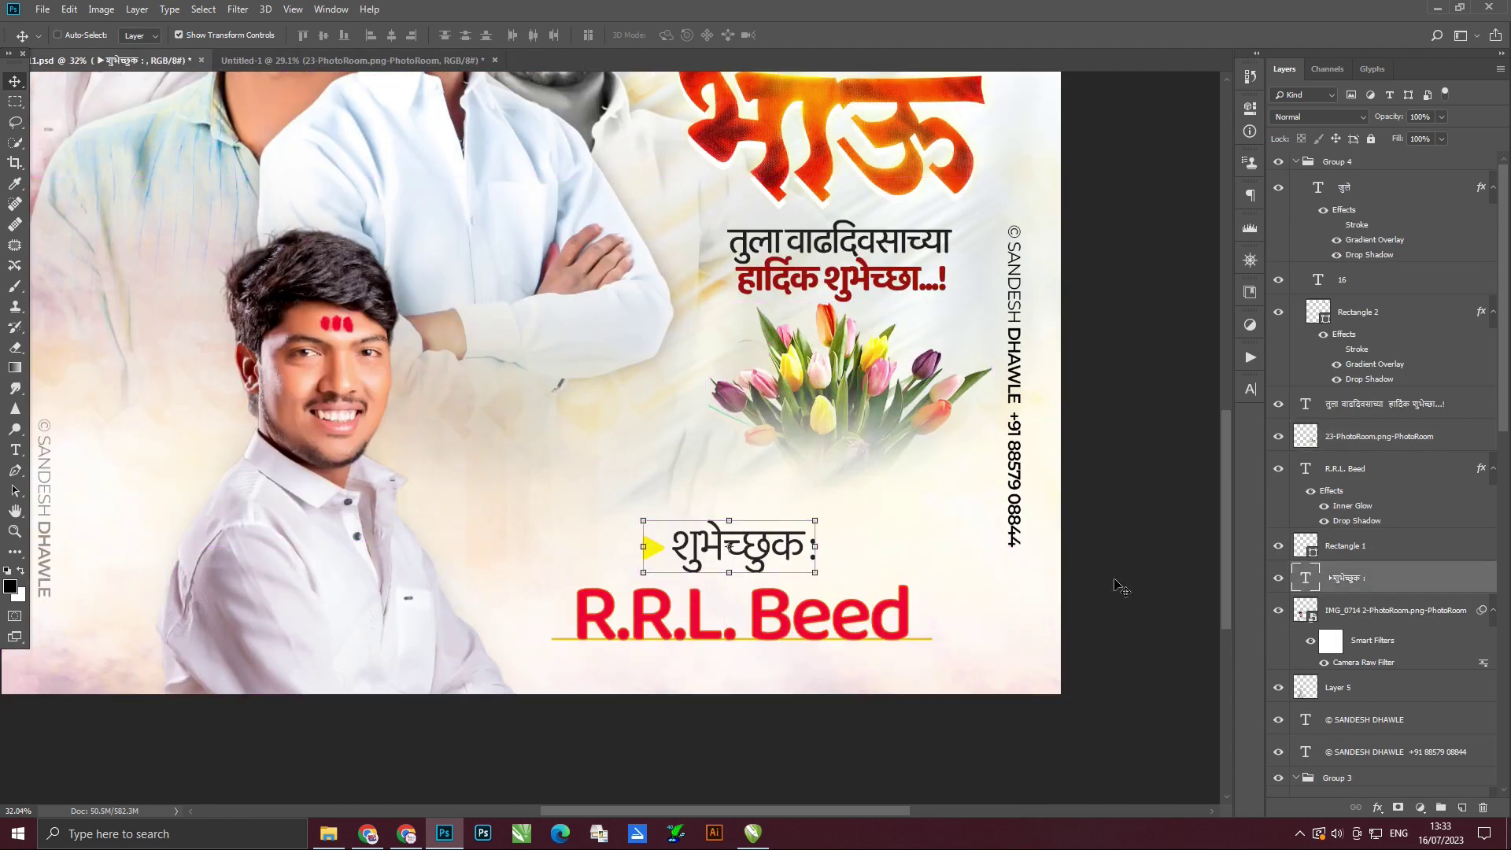
{"action": "left_click", "coordinate": [1396, 545], "text": "shift"}
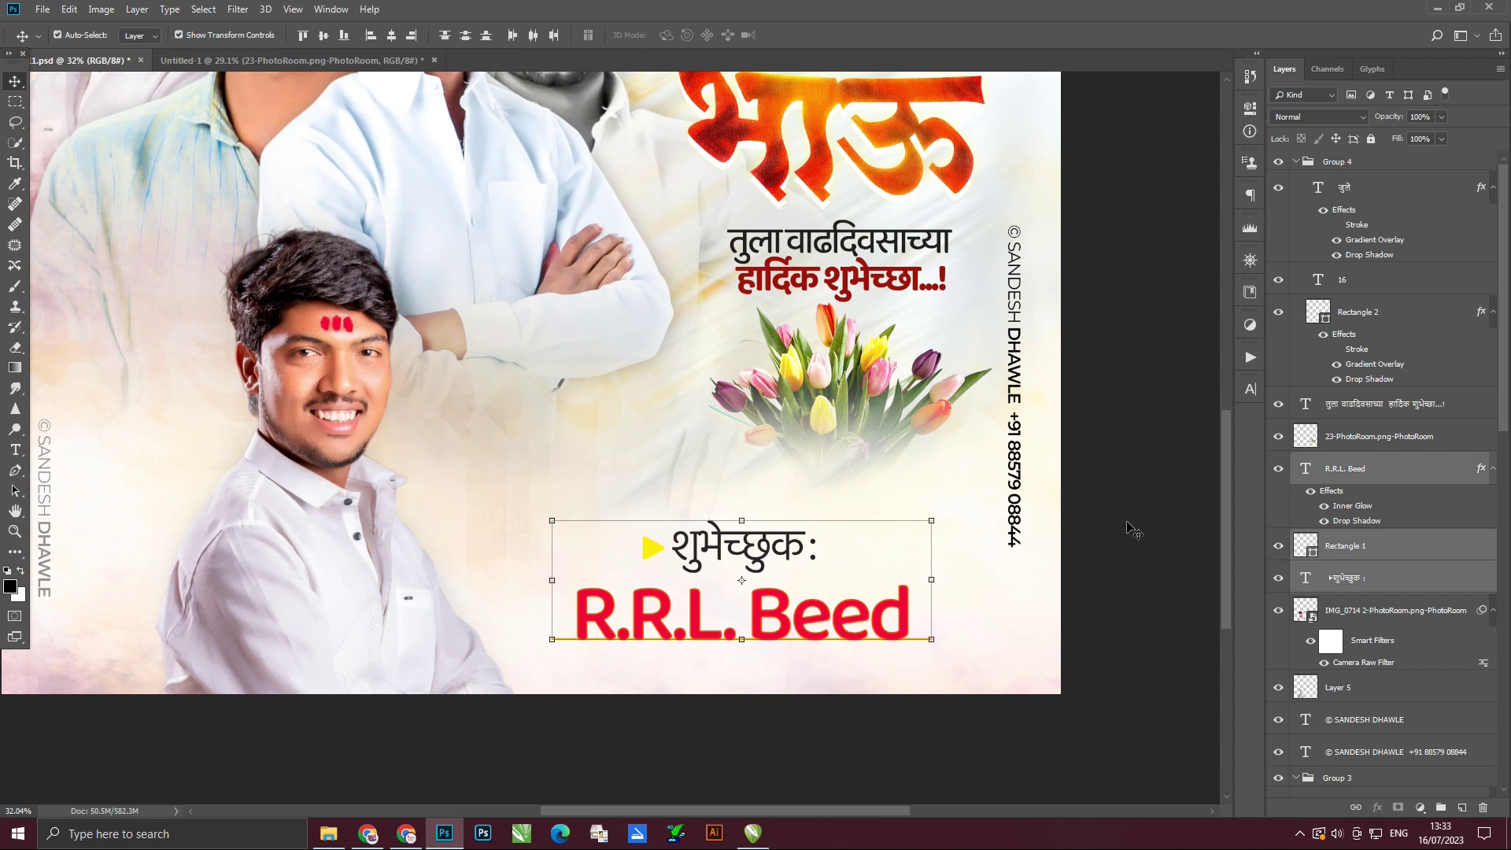
{"action": "left_click", "coordinate": [276, 60]}
{"action": "left_click_drag", "start_coordinate": [370, 232], "coordinate": [601, 530]}
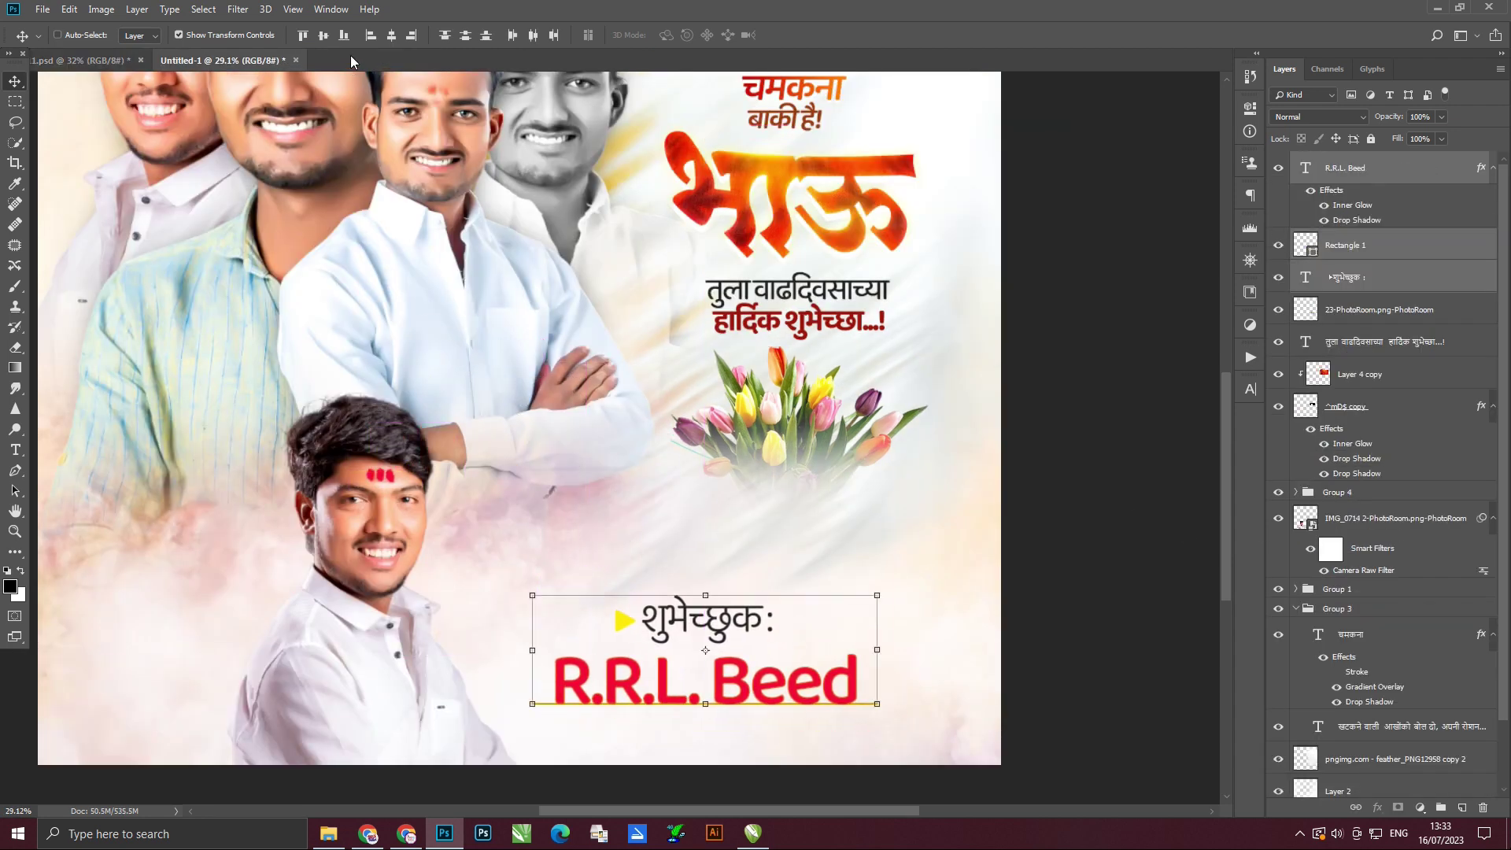
Copy the vertical credit line from 1.psd and align it along the right edge.
{"action": "key", "text": "ctrl+Tab"}
{"action": "left_click", "coordinate": [1016, 455]}
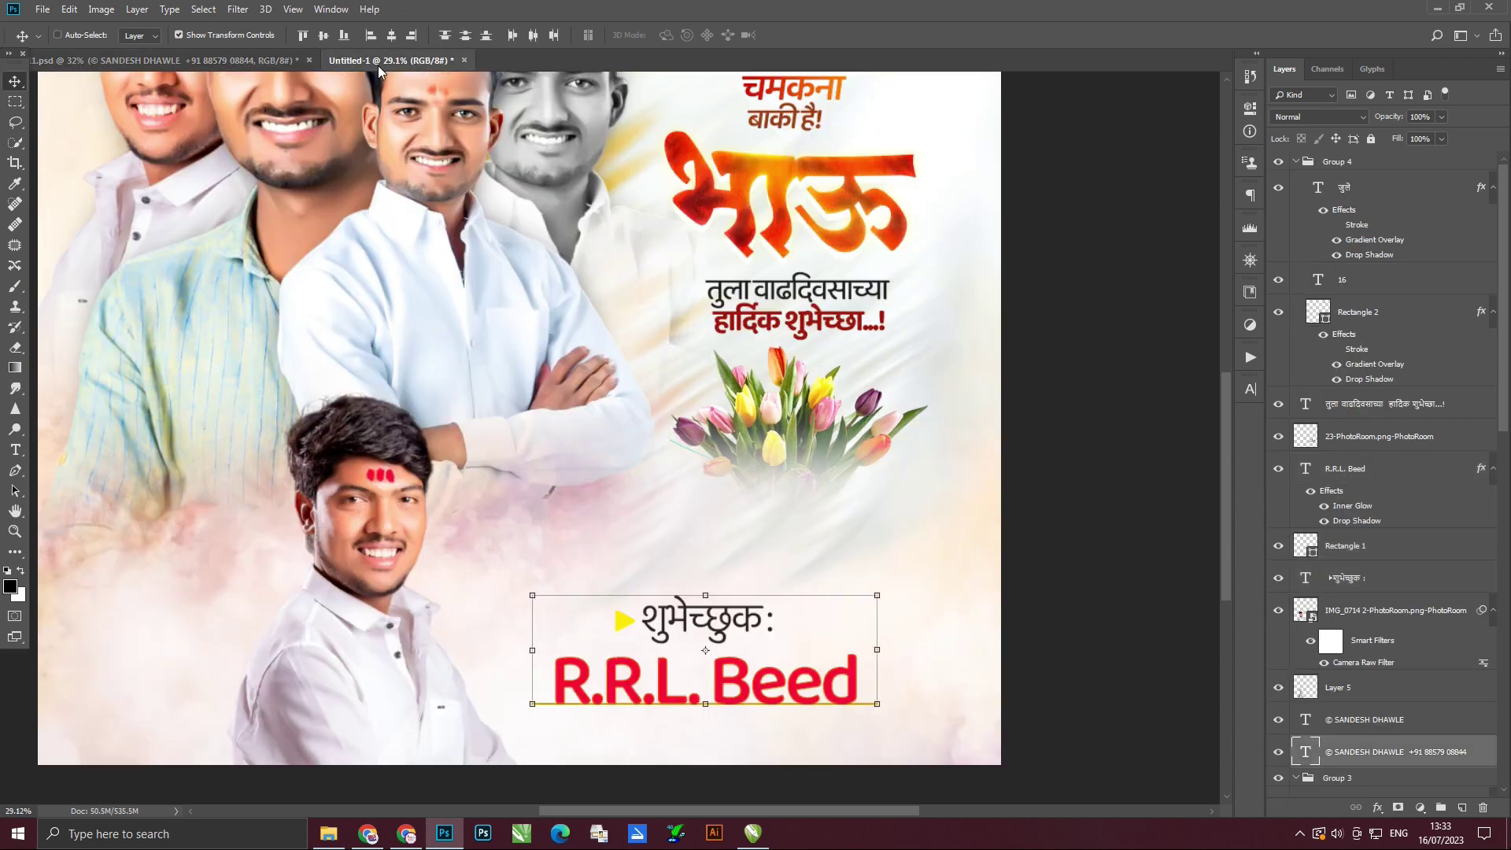
{"action": "left_click_drag", "start_coordinate": [137, 73], "coordinate": [409, 145]}
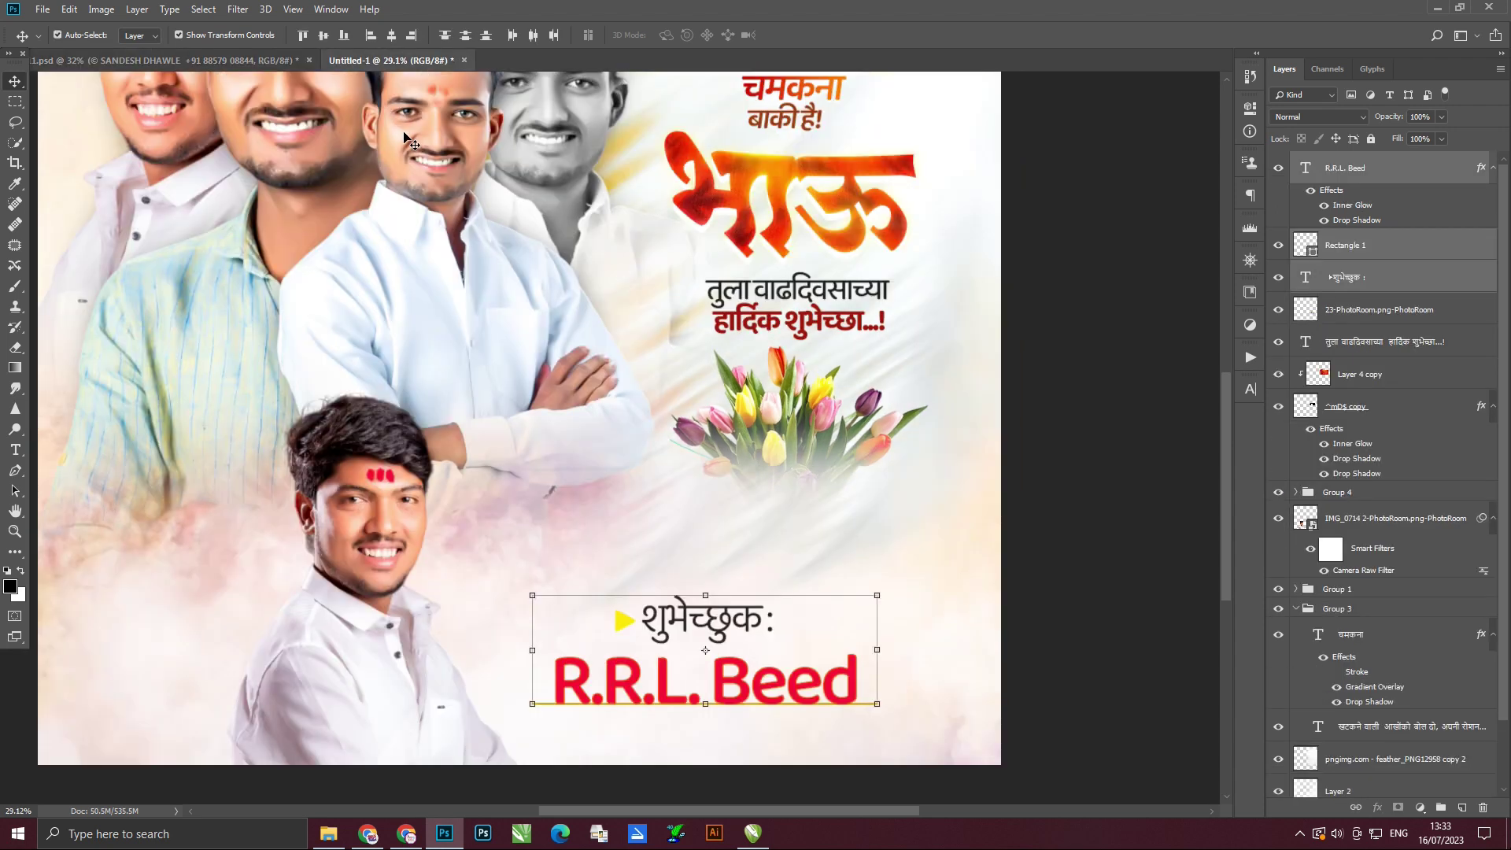
{"action": "left_click_drag", "start_coordinate": [371, 433], "coordinate": [801, 512]}
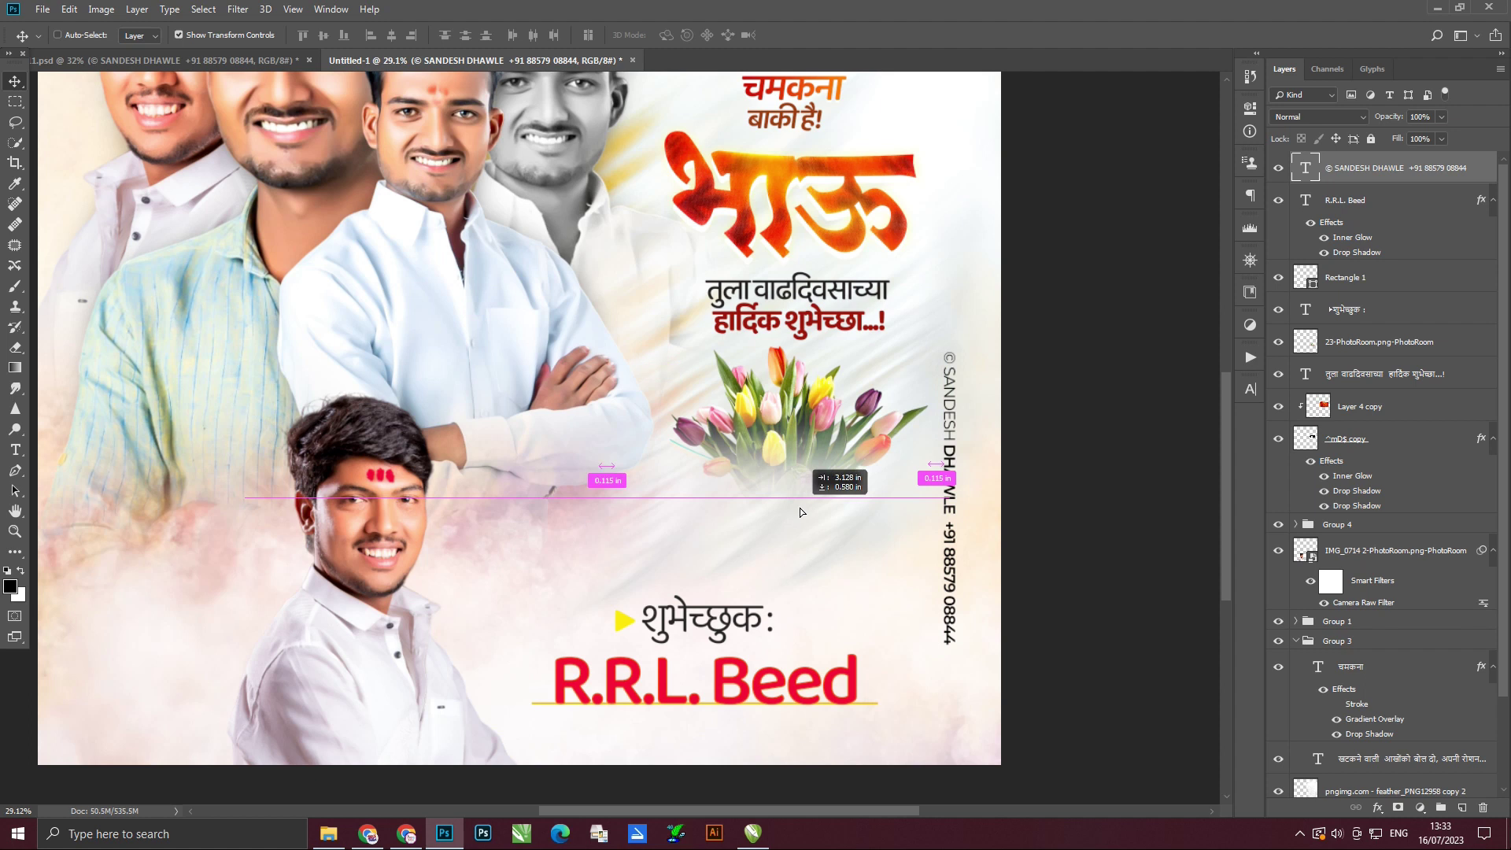
{"action": "left_click_drag", "start_coordinate": [469, 495], "coordinate": [469, 407]}
Copy the faded left vertical credit line over, then fit the whole poster in view.
{"action": "left_click", "coordinate": [244, 61]}
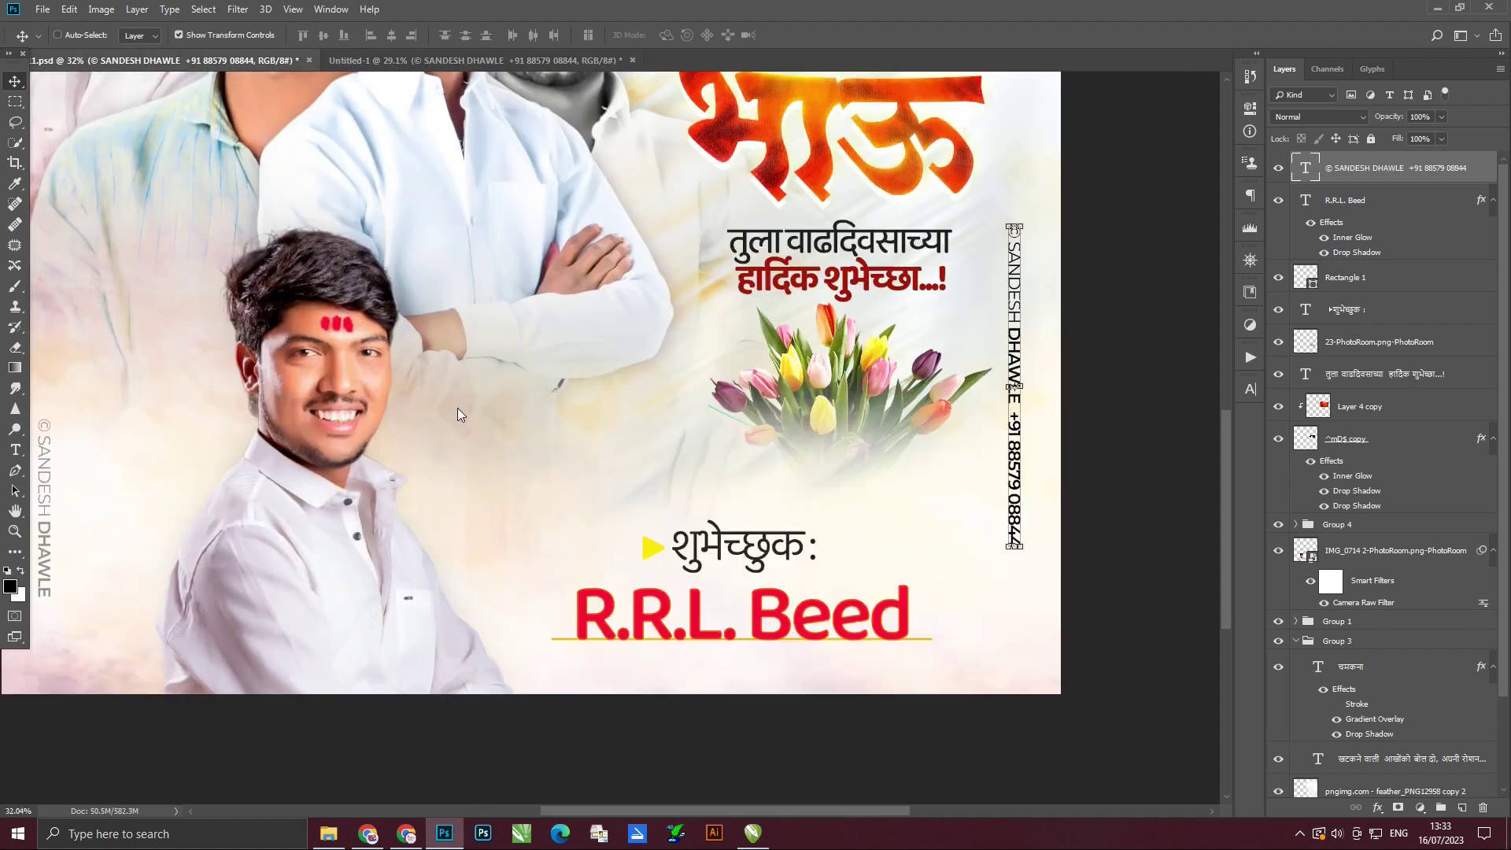
{"action": "left_click", "coordinate": [47, 510], "text": "ctrl"}
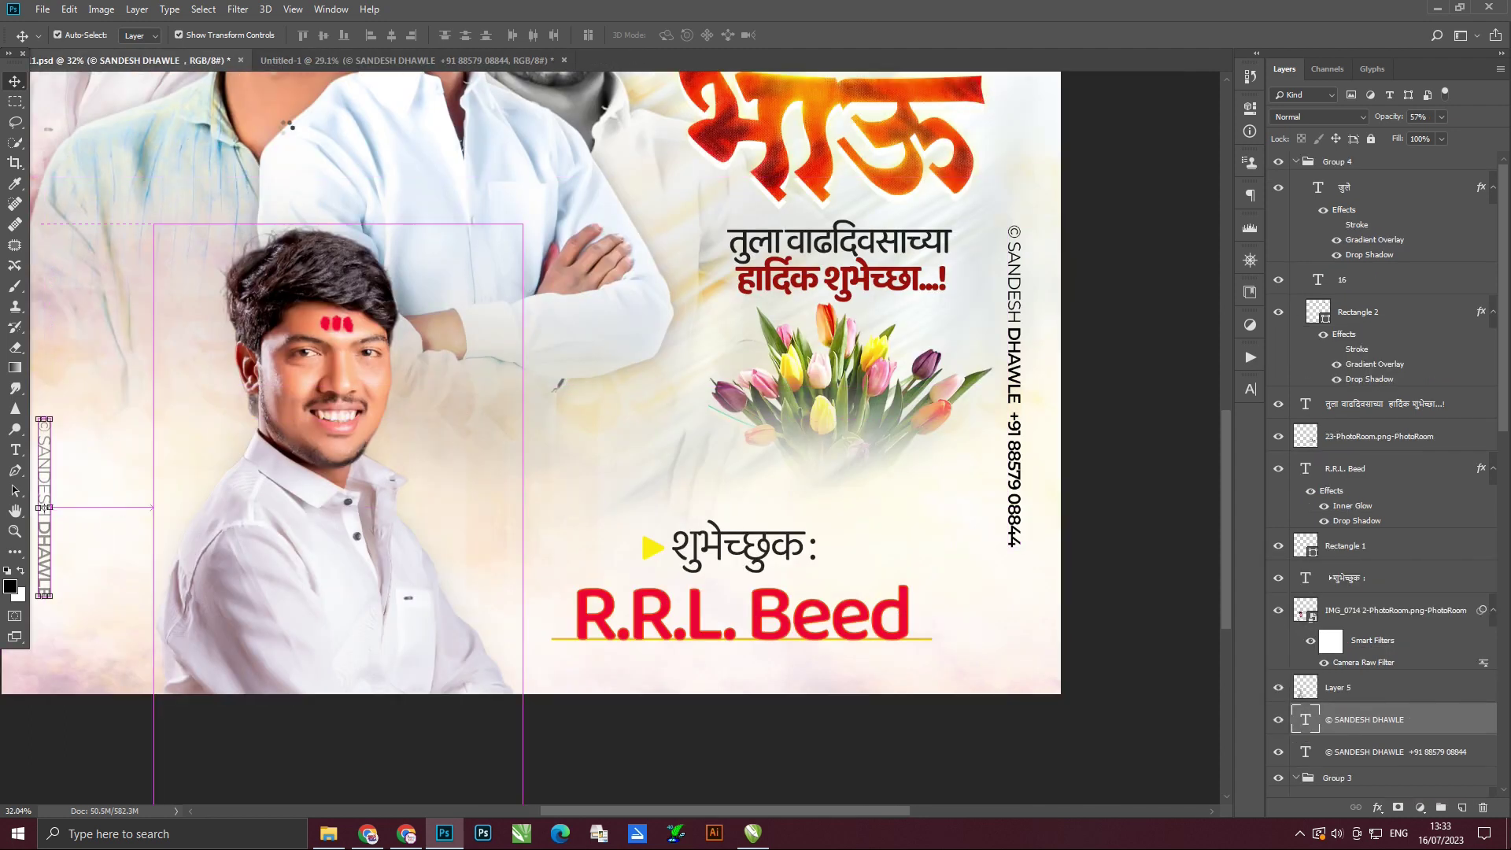
{"action": "mouse_move", "coordinate": [386, 69]}
{"action": "left_mouse_down"}
{"action": "mouse_move", "coordinate": [461, 385]}
{"action": "mouse_move", "coordinate": [429, 387]}
{"action": "left_mouse_up"}
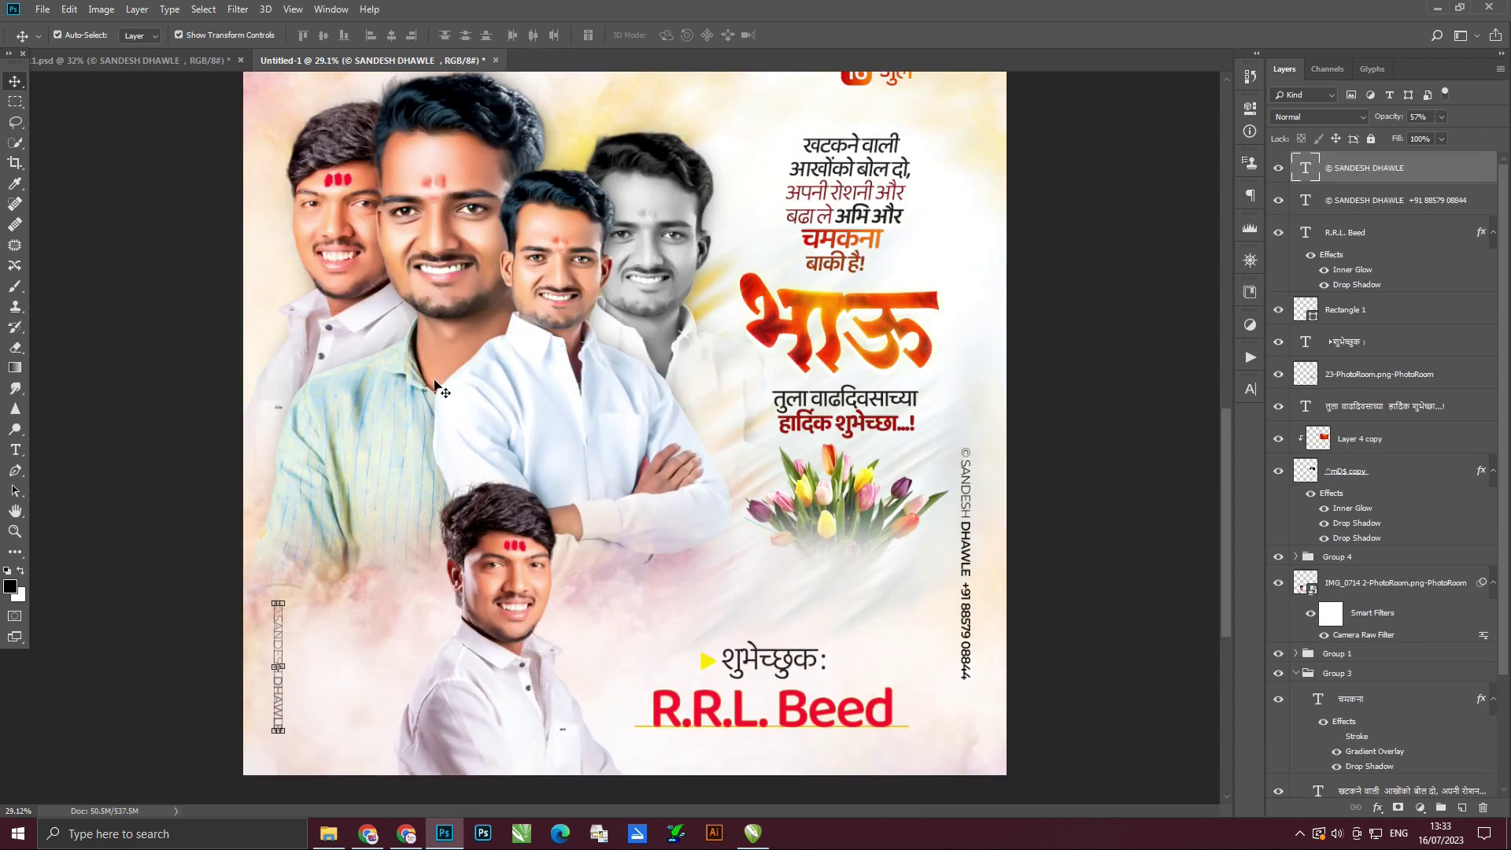
{"action": "key", "text": "ctrl+0"}
{"action": "left_click", "coordinate": [1030, 251]}
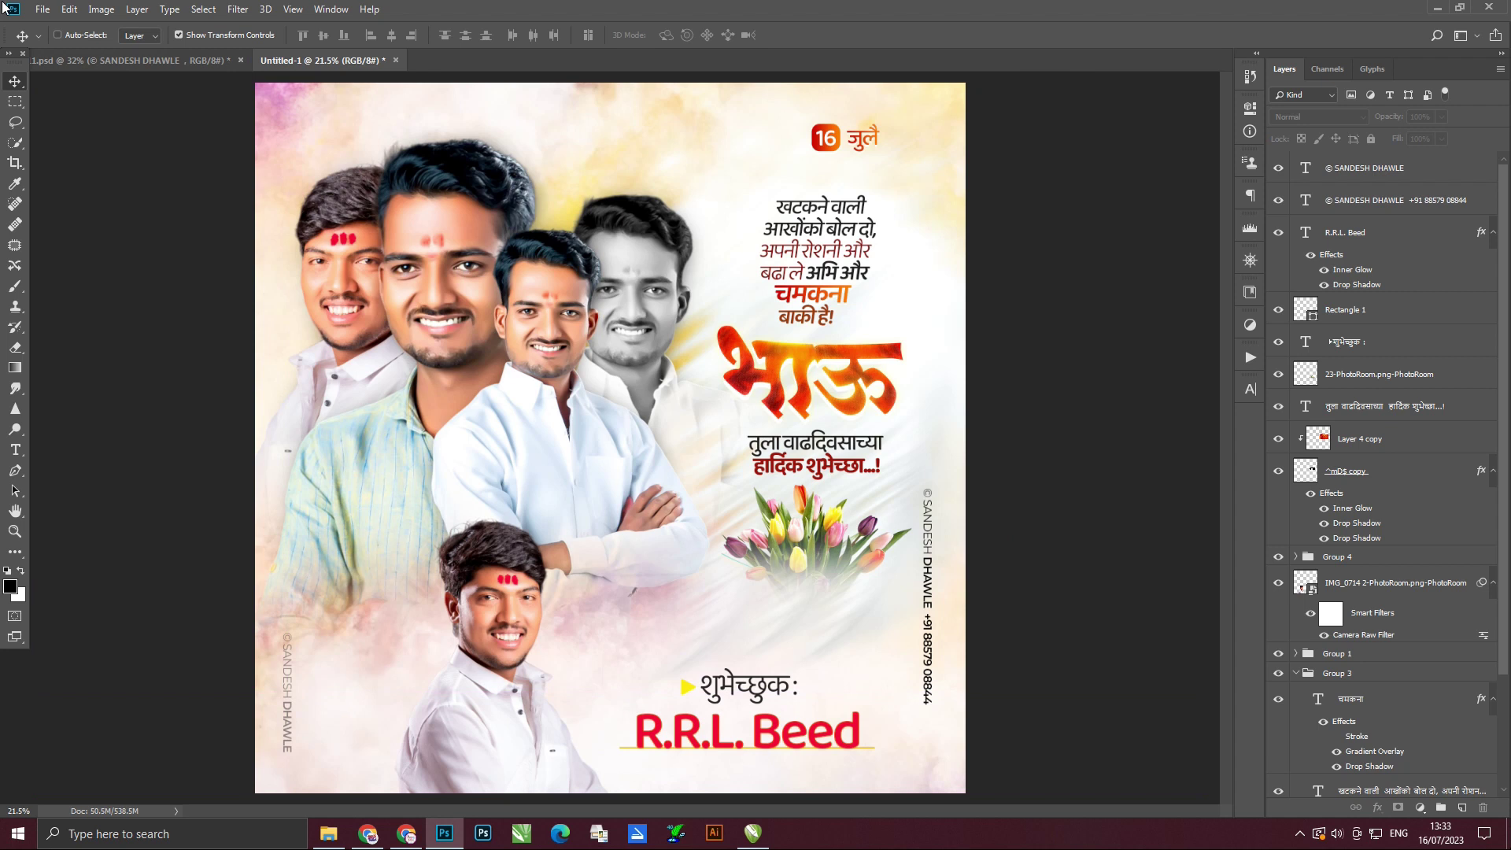
{"action": "left_click", "coordinate": [43, 9]}
{"action": "mouse_move", "coordinate": [59, 223]}
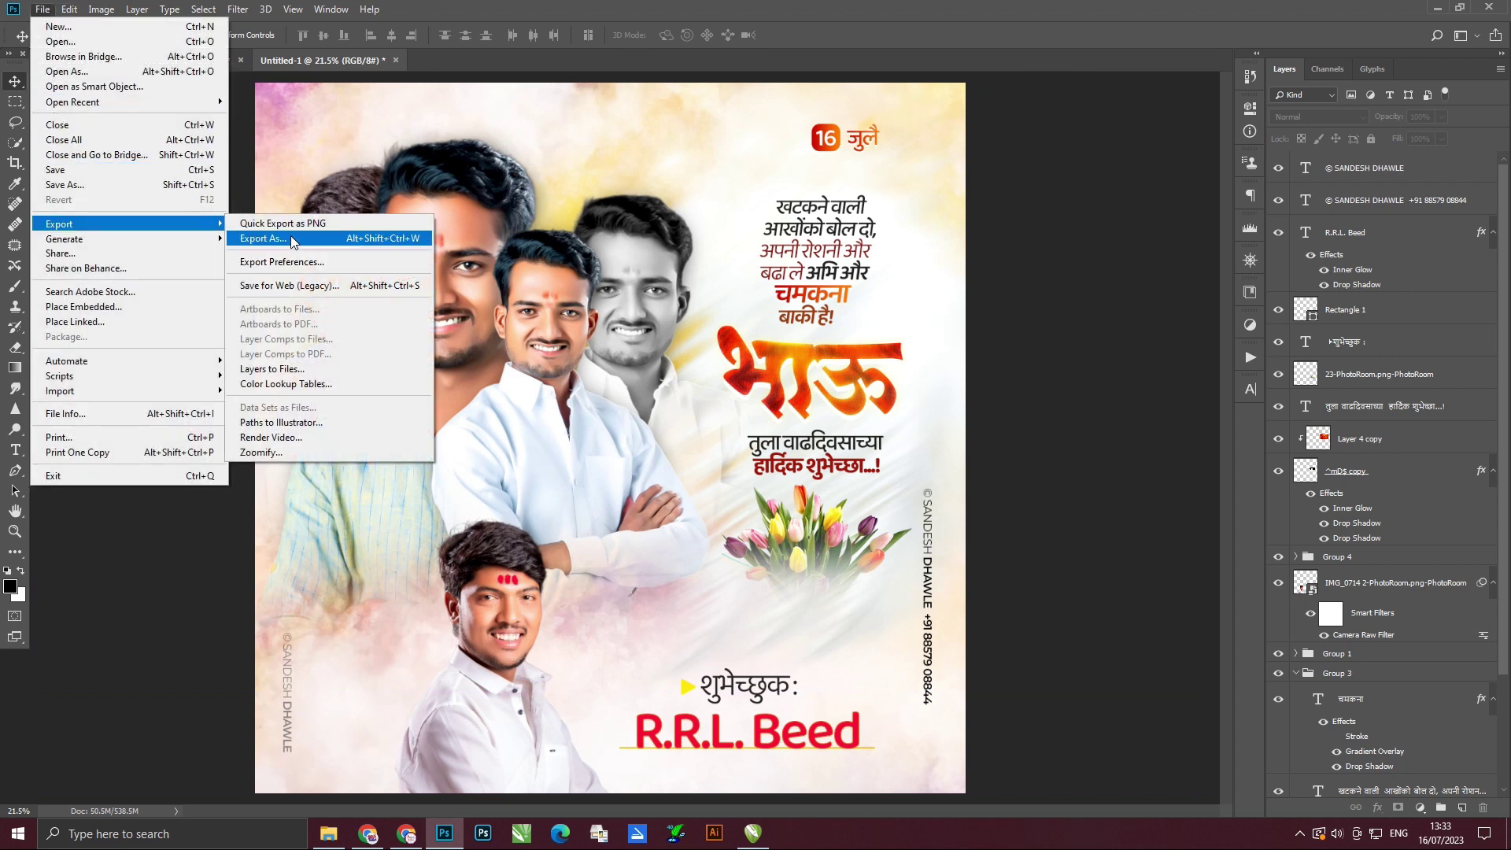
{"action": "left_click", "coordinate": [292, 240]}
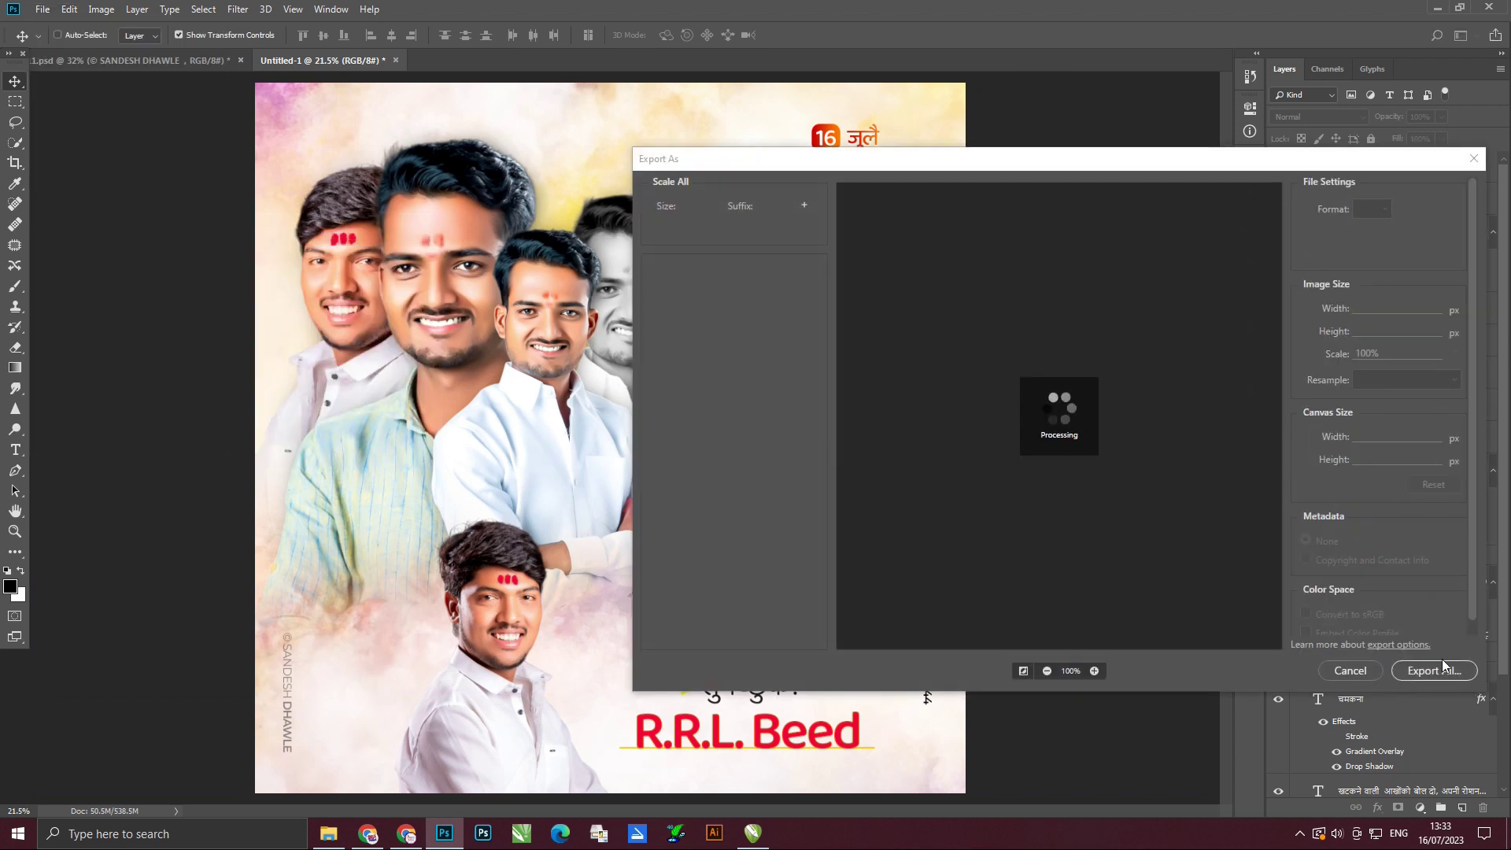
{"action": "left_click", "coordinate": [1434, 669]}
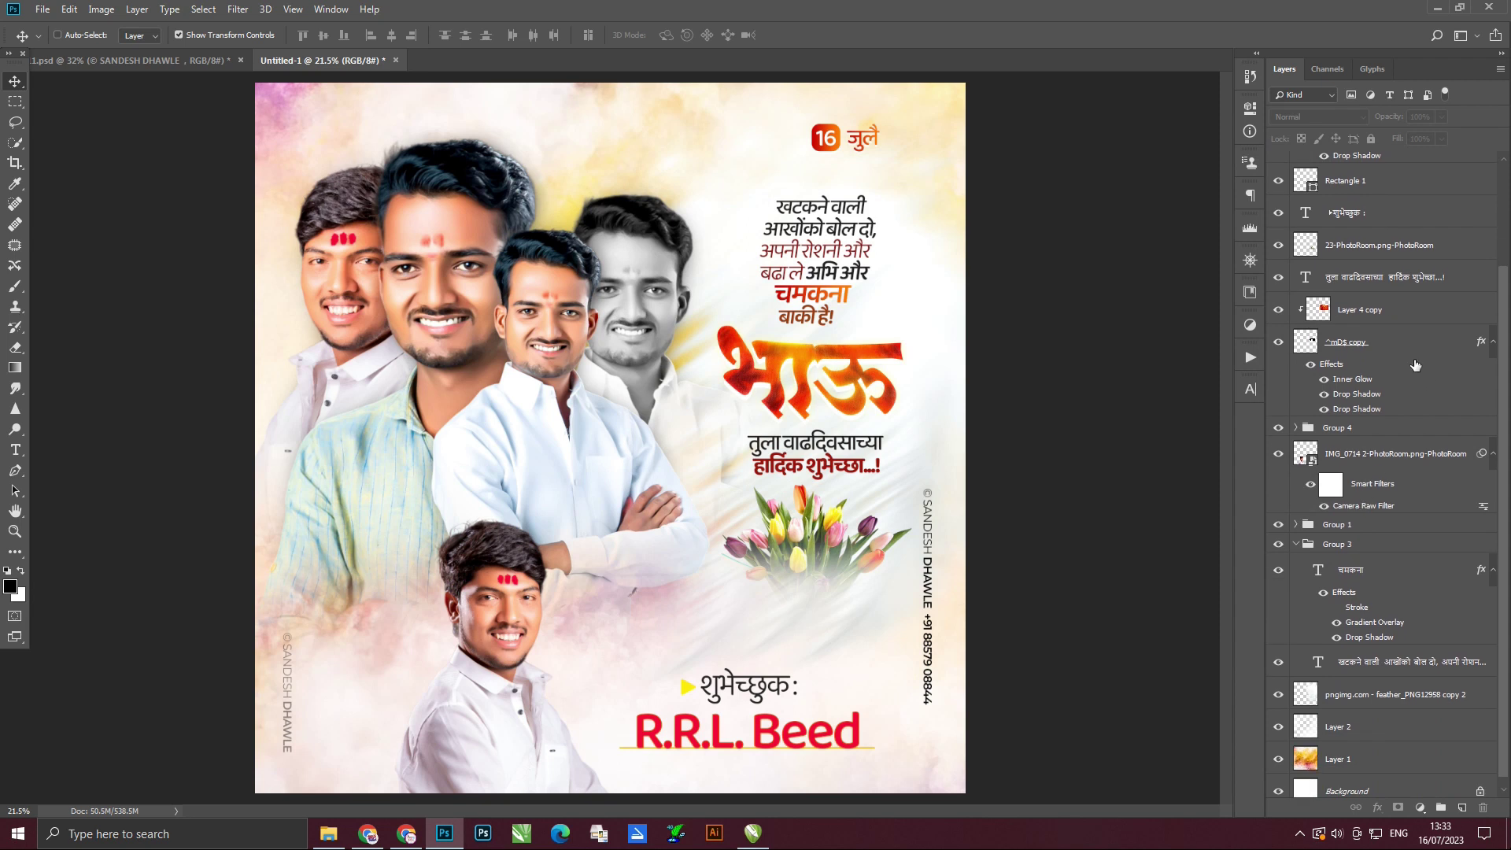
{"action": "left_click", "coordinate": [1415, 365]}
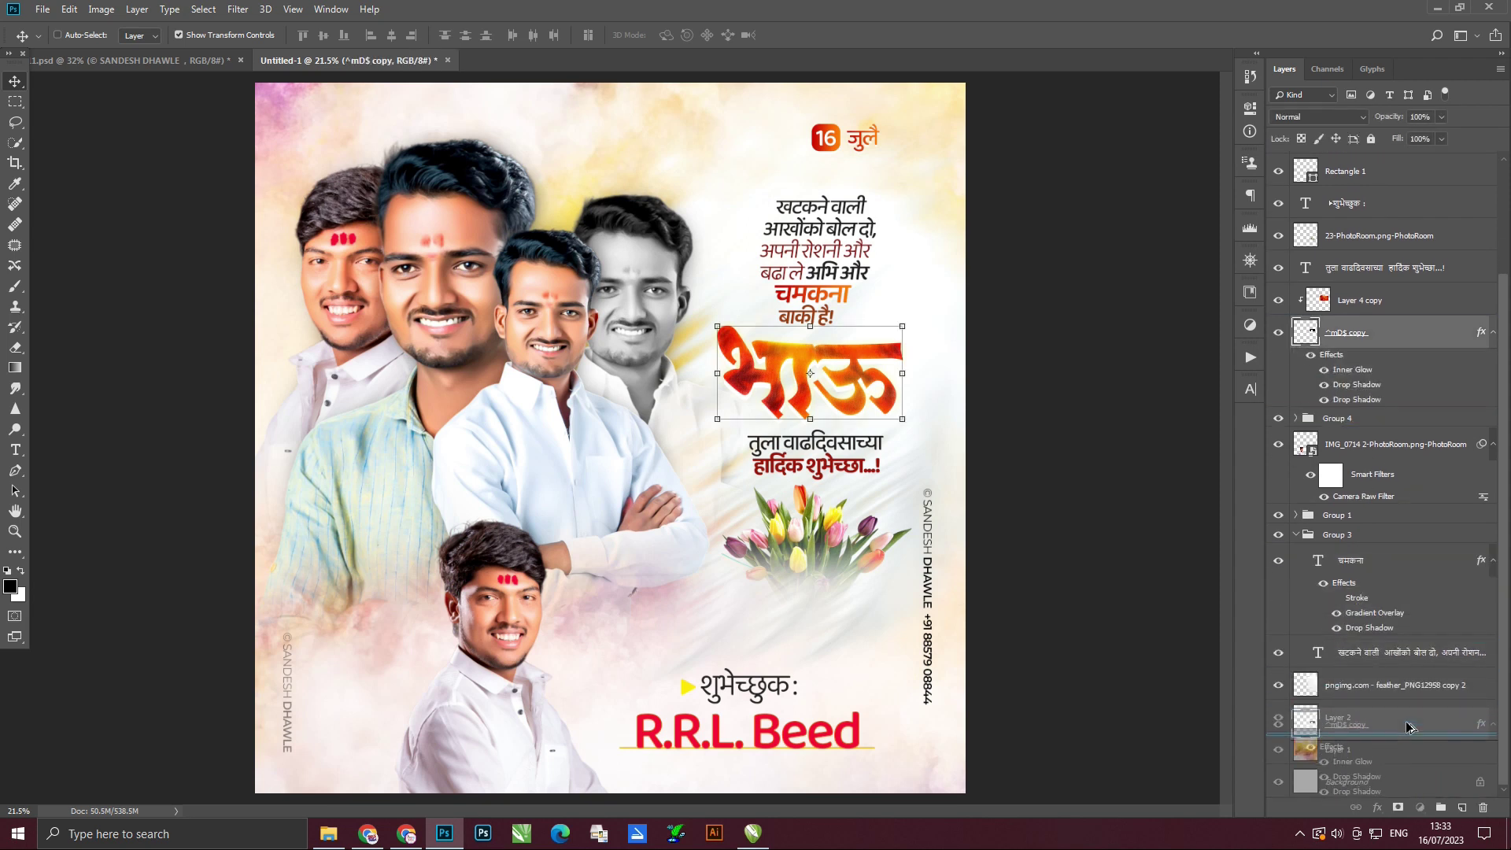
Duplicate the भाऊ title to the top-left and rasterize its layer style into black lettering.
{"action": "left_click_drag", "start_coordinate": [1400, 337], "coordinate": [1415, 703]}
{"action": "left_click_drag", "start_coordinate": [897, 532], "coordinate": [467, 310]}
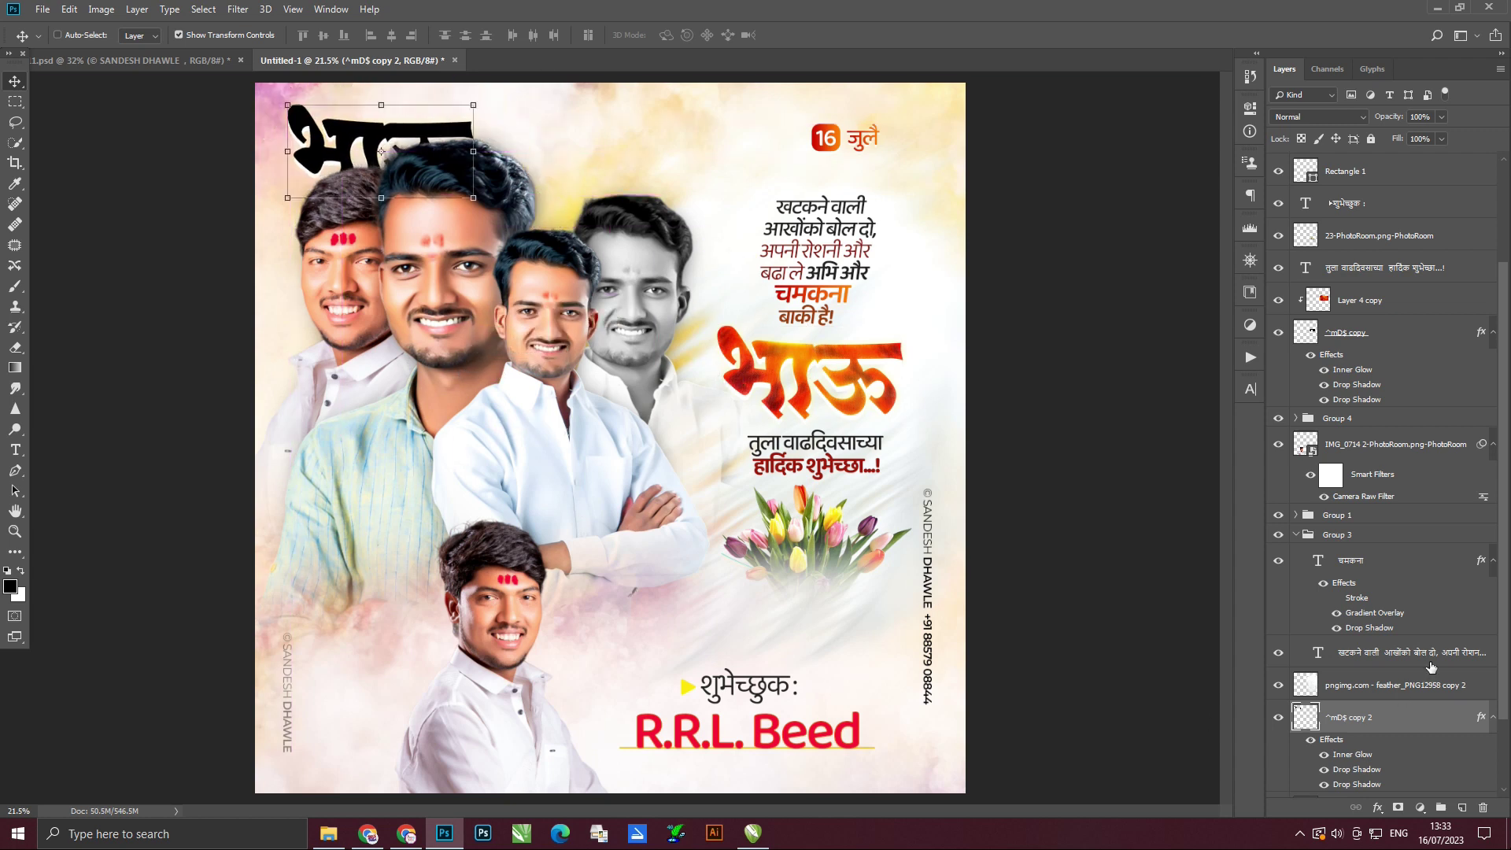
{"action": "scroll", "coordinate": [1406, 722], "scroll_direction": "down", "scroll_amount": 3}
{"action": "left_click", "coordinate": [1310, 652]}
{"action": "right_click", "coordinate": [1403, 629]}
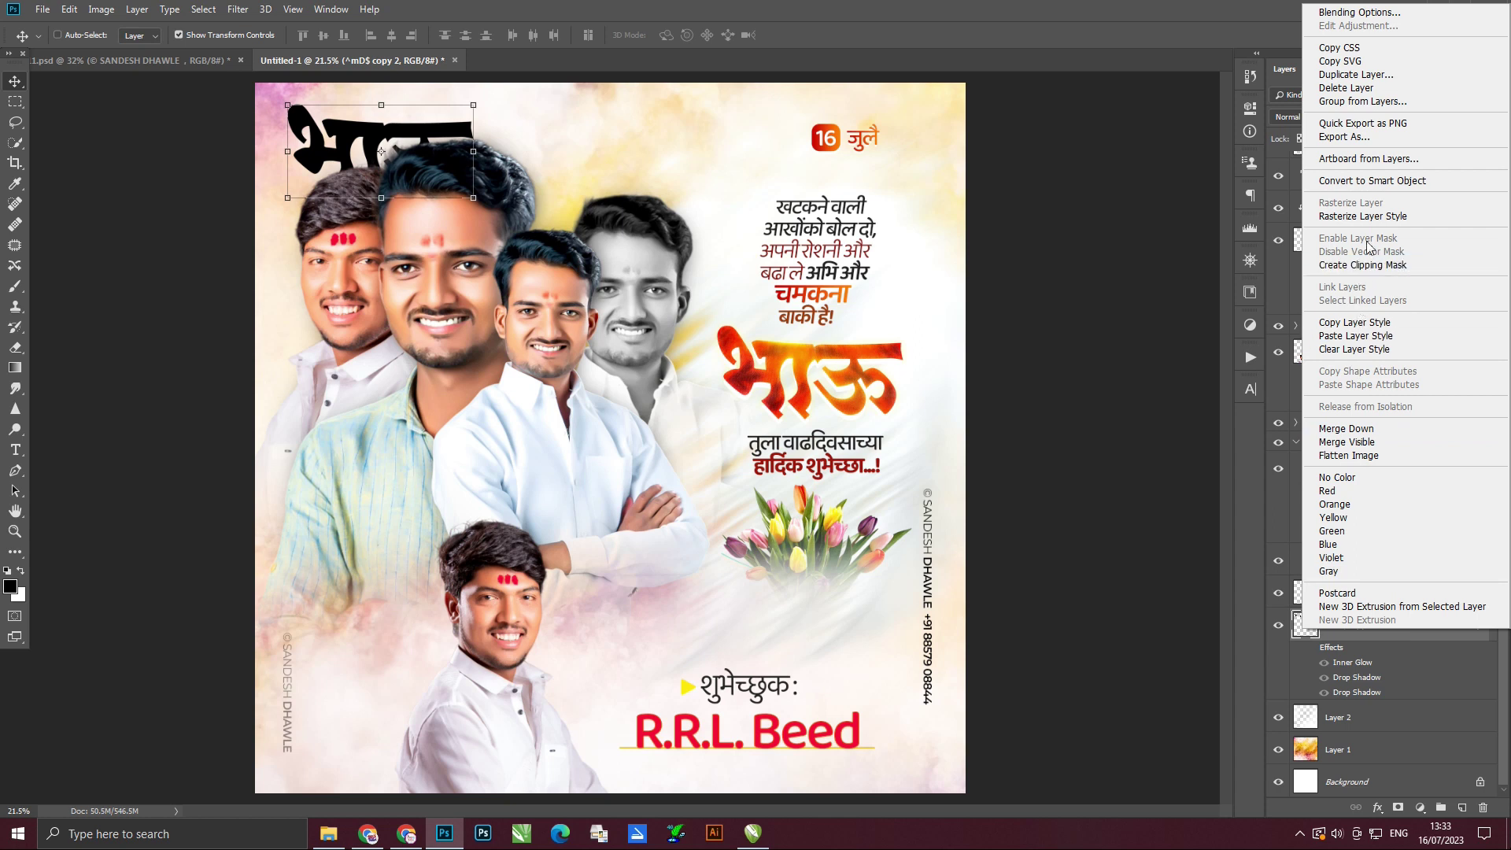
{"action": "left_click", "coordinate": [1362, 216]}
Alt-drag copies of the black lettering across, merge them into one row, and fit it.
{"action": "left_click_drag", "start_coordinate": [449, 416], "coordinate": [623, 415]}
{"action": "left_click_drag", "start_coordinate": [529, 433], "coordinate": [905, 435]}
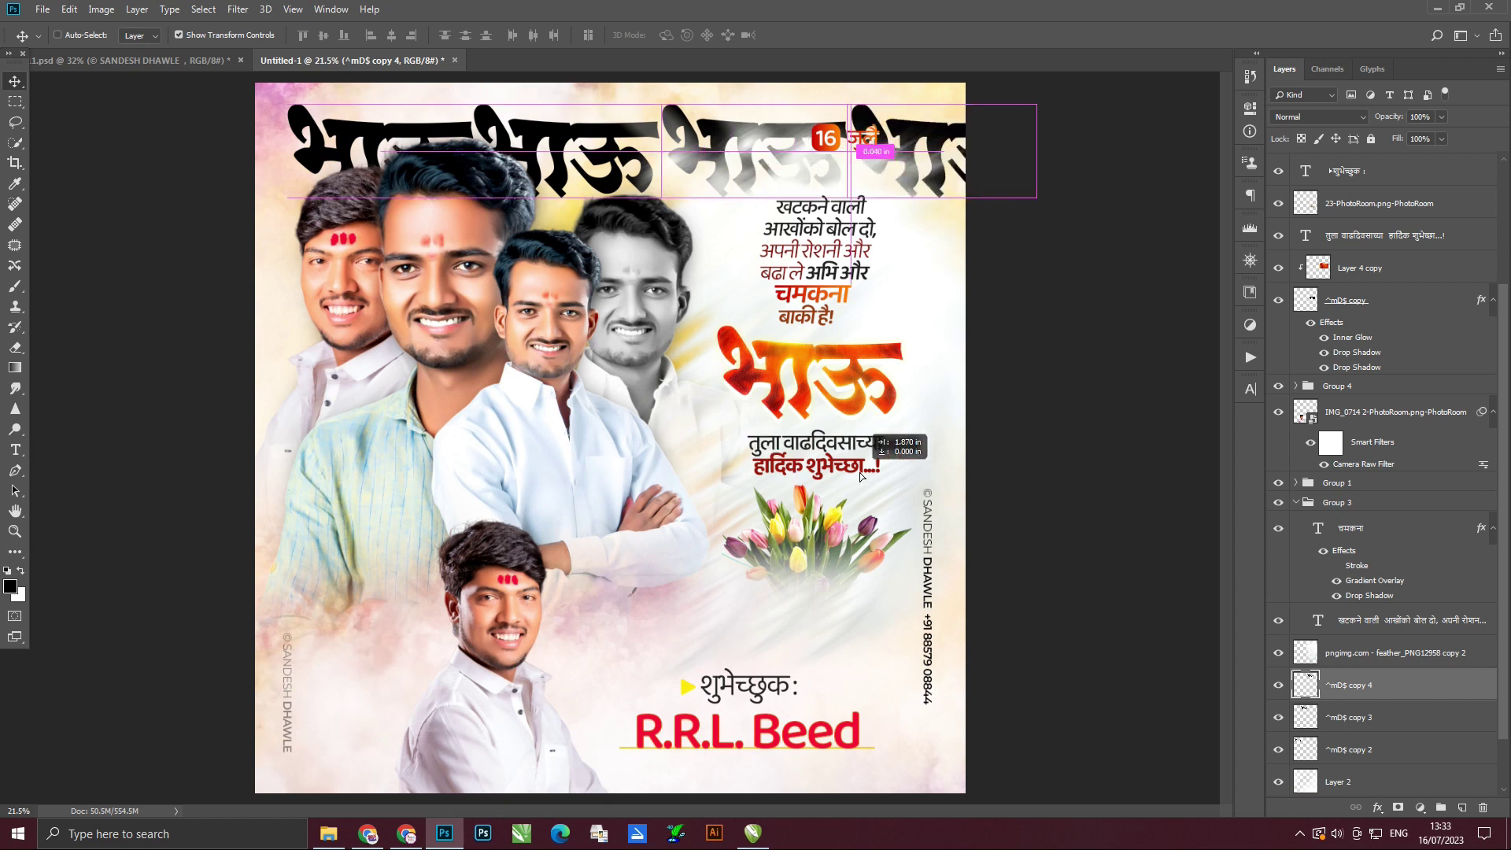
{"action": "left_click", "coordinate": [1356, 750], "text": "shift"}
{"action": "key", "text": "ctrl+e"}
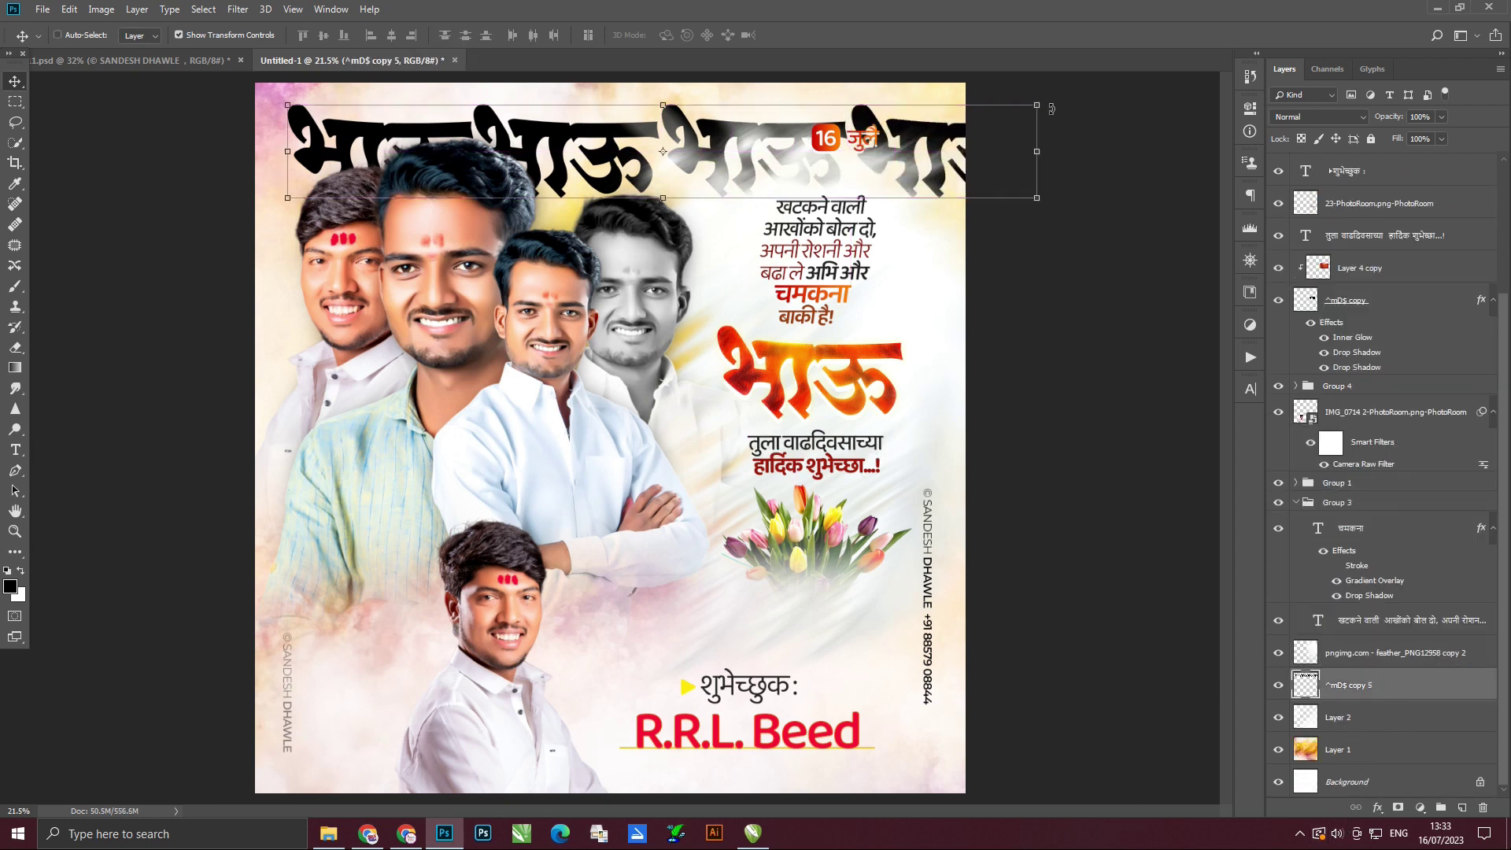
{"action": "left_click_drag", "start_coordinate": [1037, 105], "coordinate": [927, 111]}
{"action": "key", "text": "Return"}
{"action": "mouse_move", "coordinate": [801, 348]}
{"action": "left_mouse_down"}
{"action": "mouse_move", "coordinate": [822, 353]}
{"action": "mouse_move", "coordinate": [774, 333]}
{"action": "mouse_move", "coordinate": [808, 430]}
{"action": "mouse_move", "coordinate": [787, 370]}
{"action": "mouse_move", "coordinate": [834, 393]}
{"action": "left_mouse_up"}
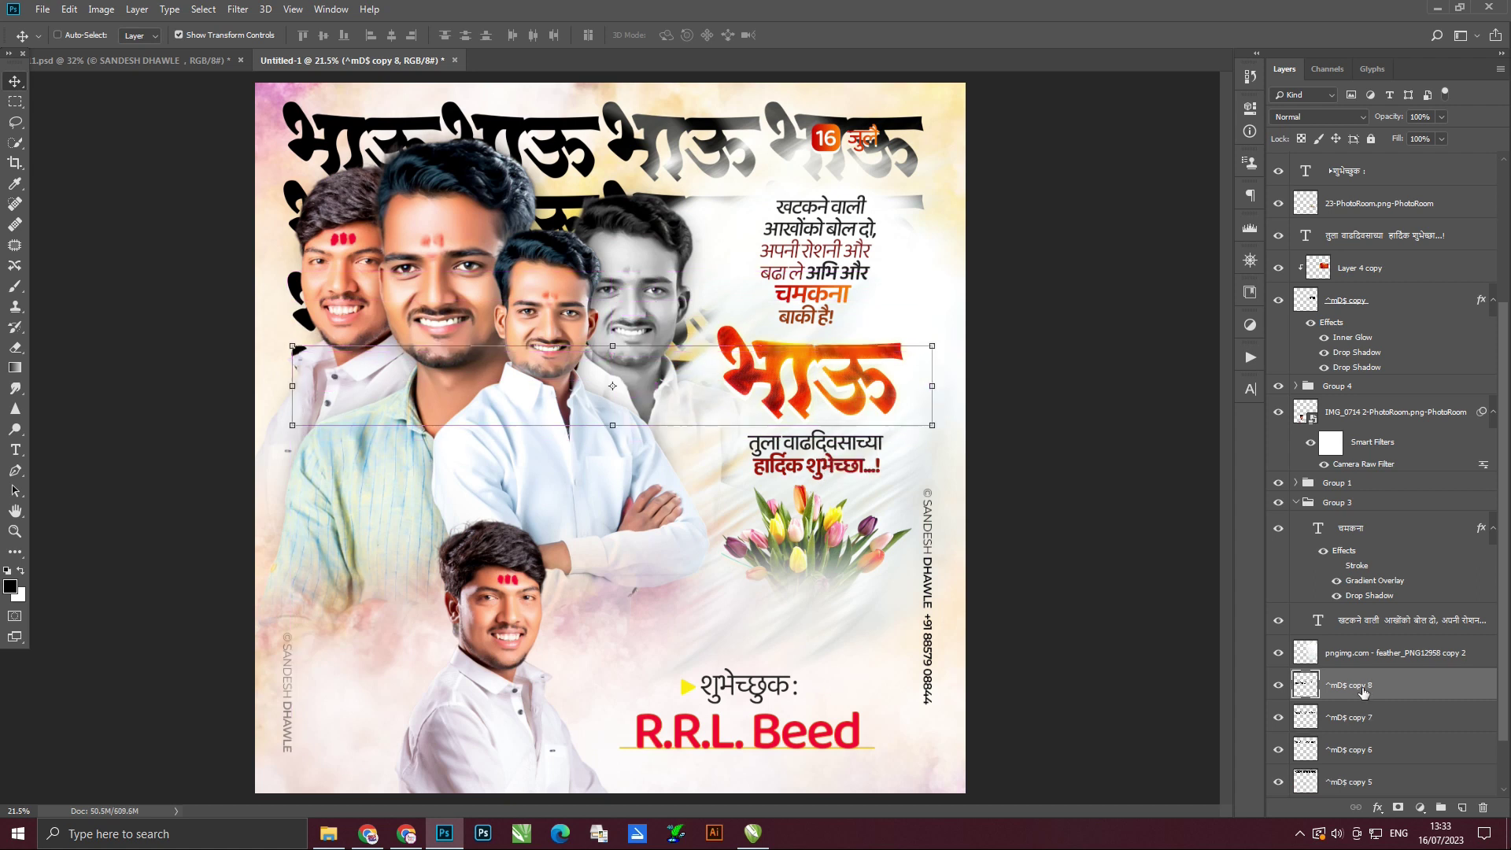
{"action": "scroll", "coordinate": [1364, 693], "scroll_direction": "down", "scroll_amount": 3}
{"action": "left_click", "coordinate": [1380, 681], "text": "shift"}
Merge all the lettering rows into one layer set to Soft Light.
{"action": "key", "text": "ctrl+r"}
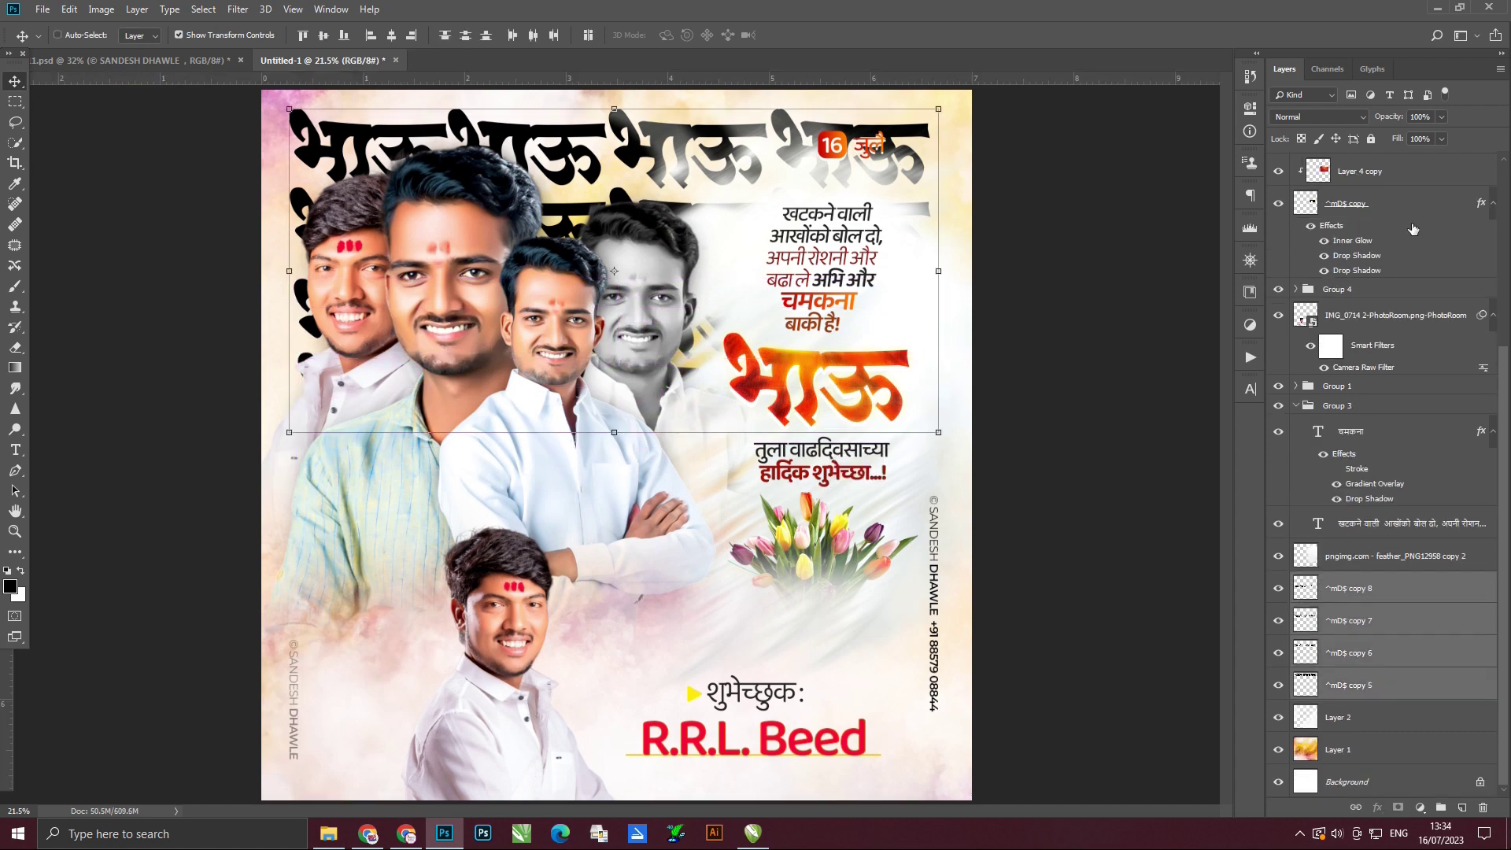
{"action": "key", "text": "ctrl+e"}
{"action": "left_click", "coordinate": [1307, 117]}
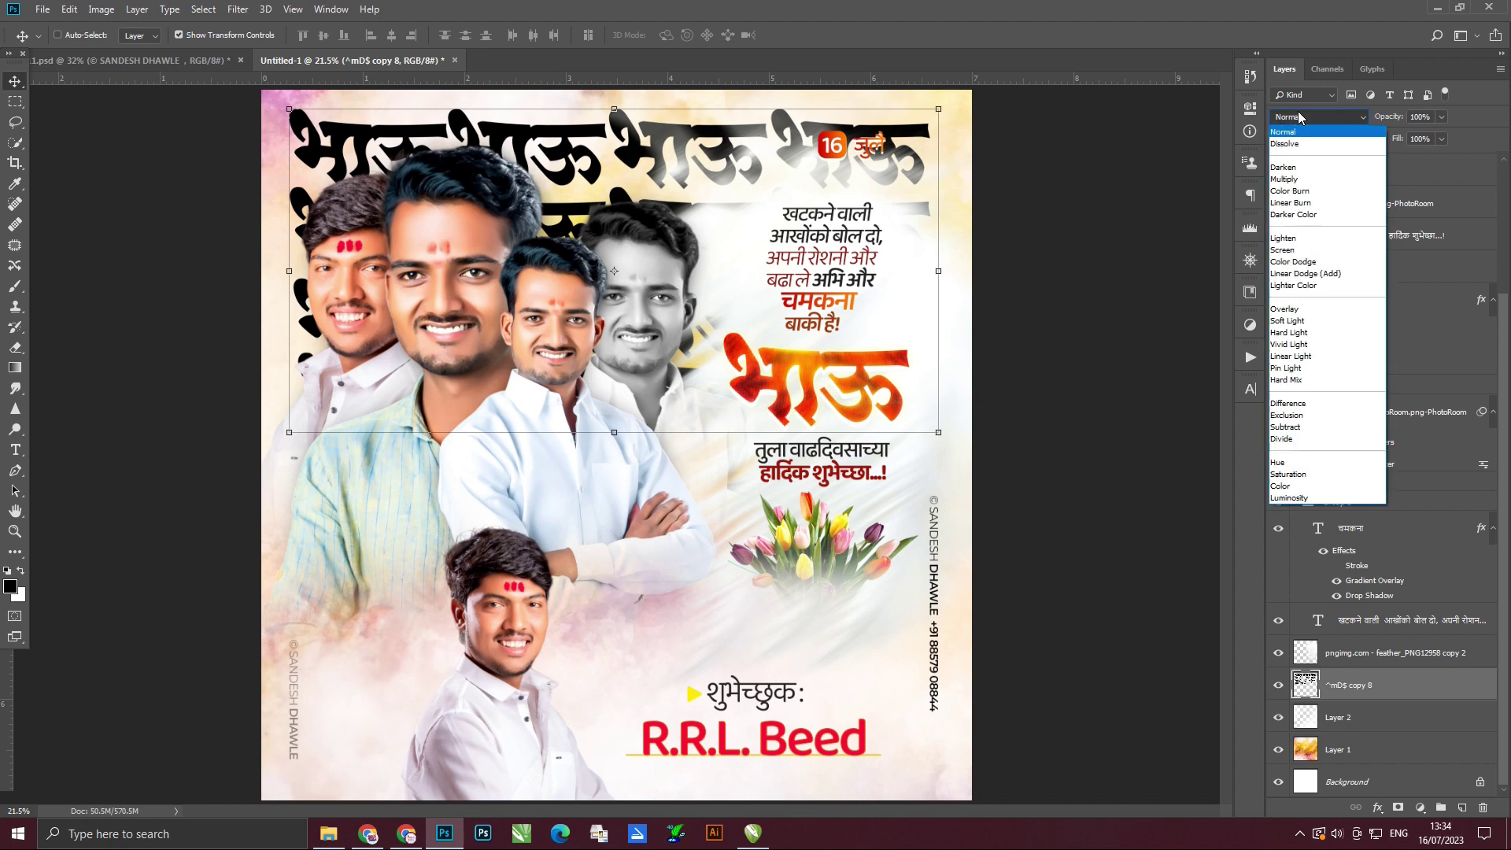
{"action": "left_click", "coordinate": [1298, 319]}
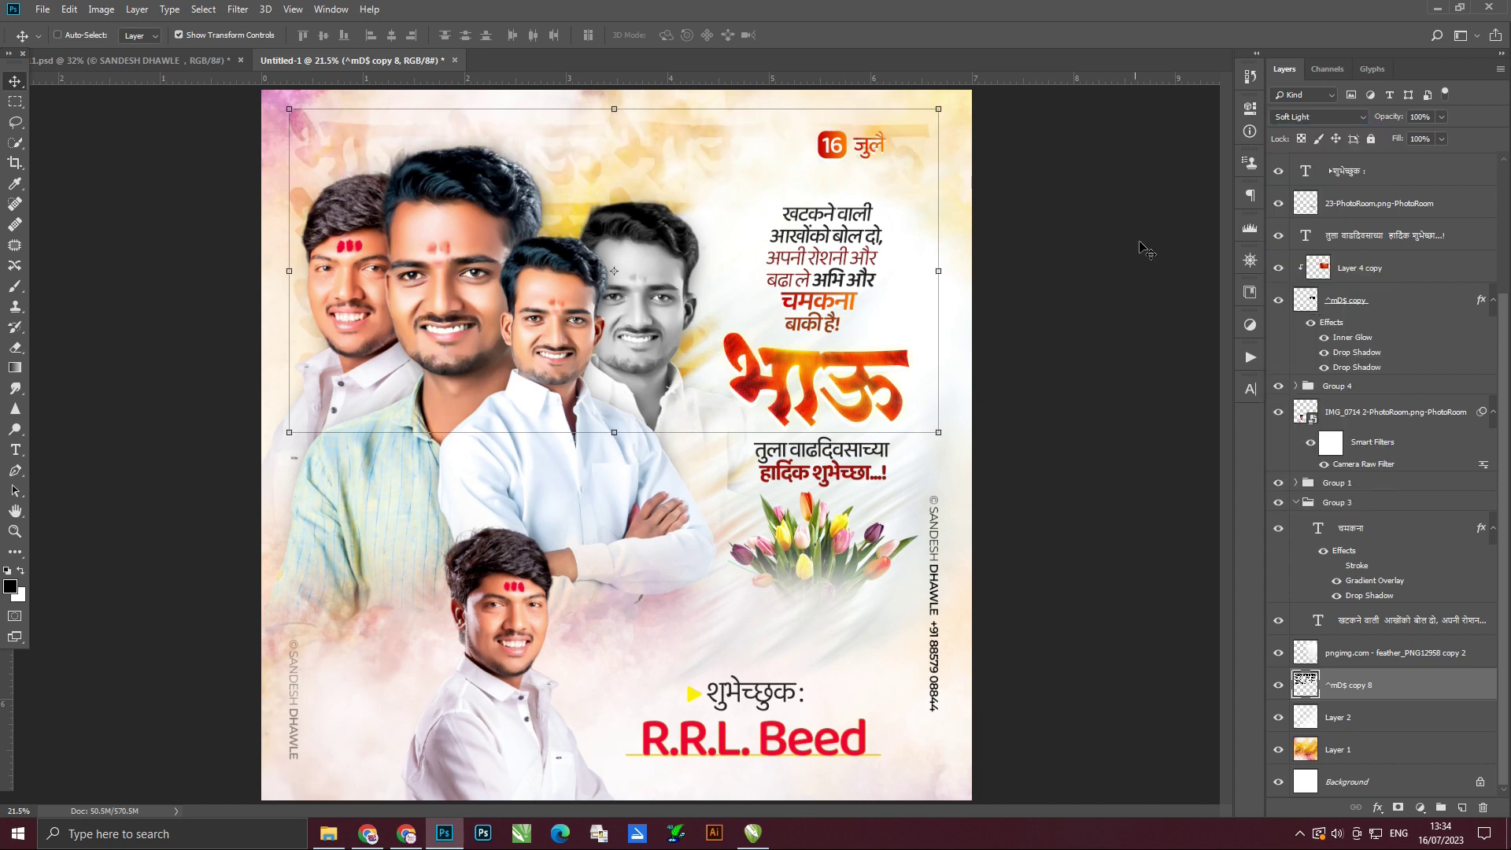
Duplicate and merge the lettering, keep it Soft Light, and reposition it at the top.
{"action": "key", "text": "ctrl+j"}
{"action": "key", "text": "ctrl+j"}
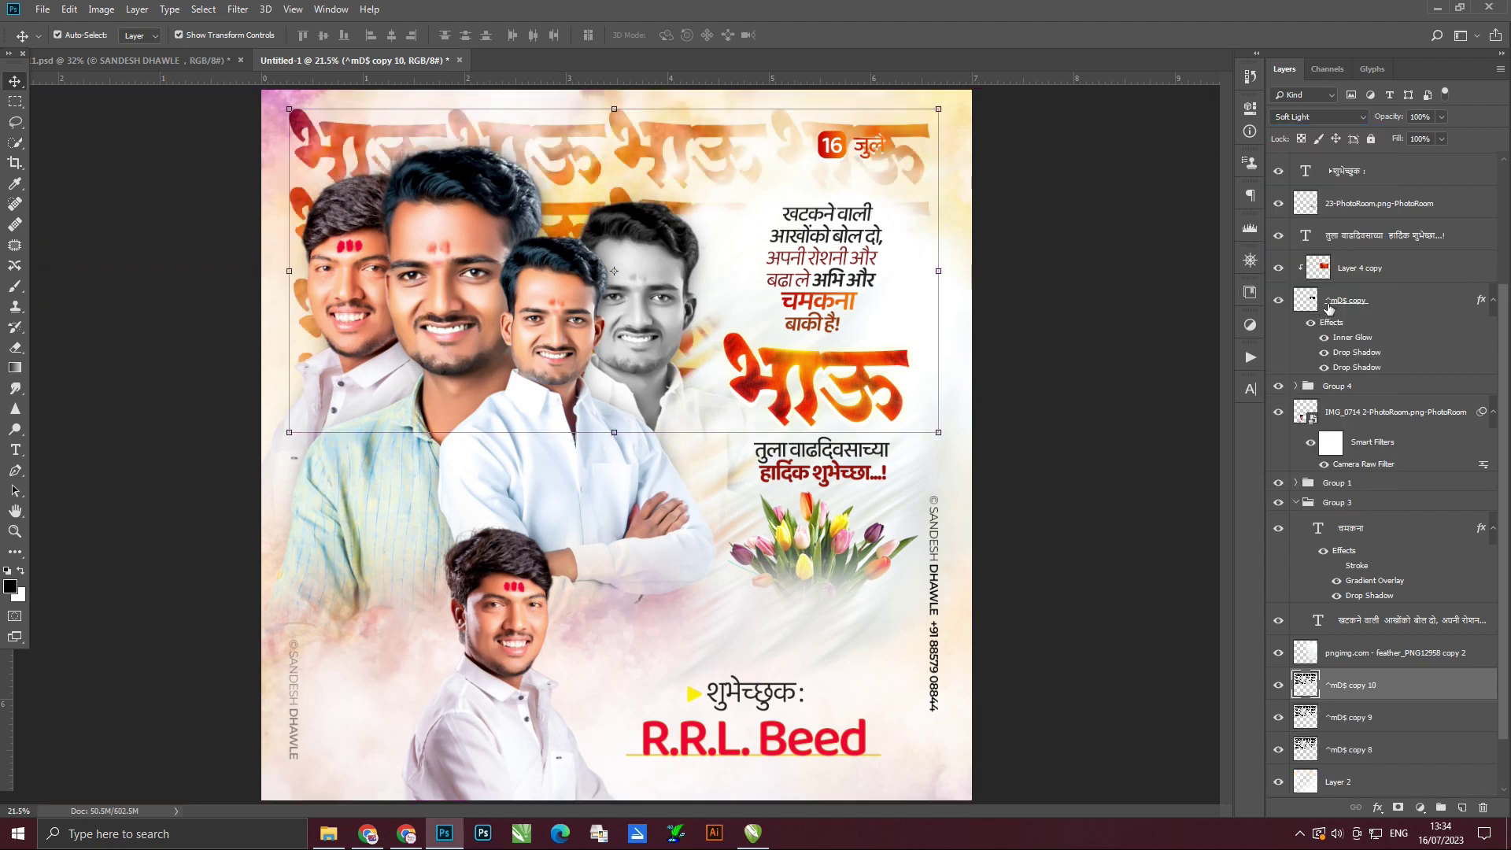
{"action": "scroll", "coordinate": [1428, 376], "scroll_direction": "down", "scroll_amount": 1}
{"action": "left_click", "coordinate": [1414, 690], "text": "shift"}
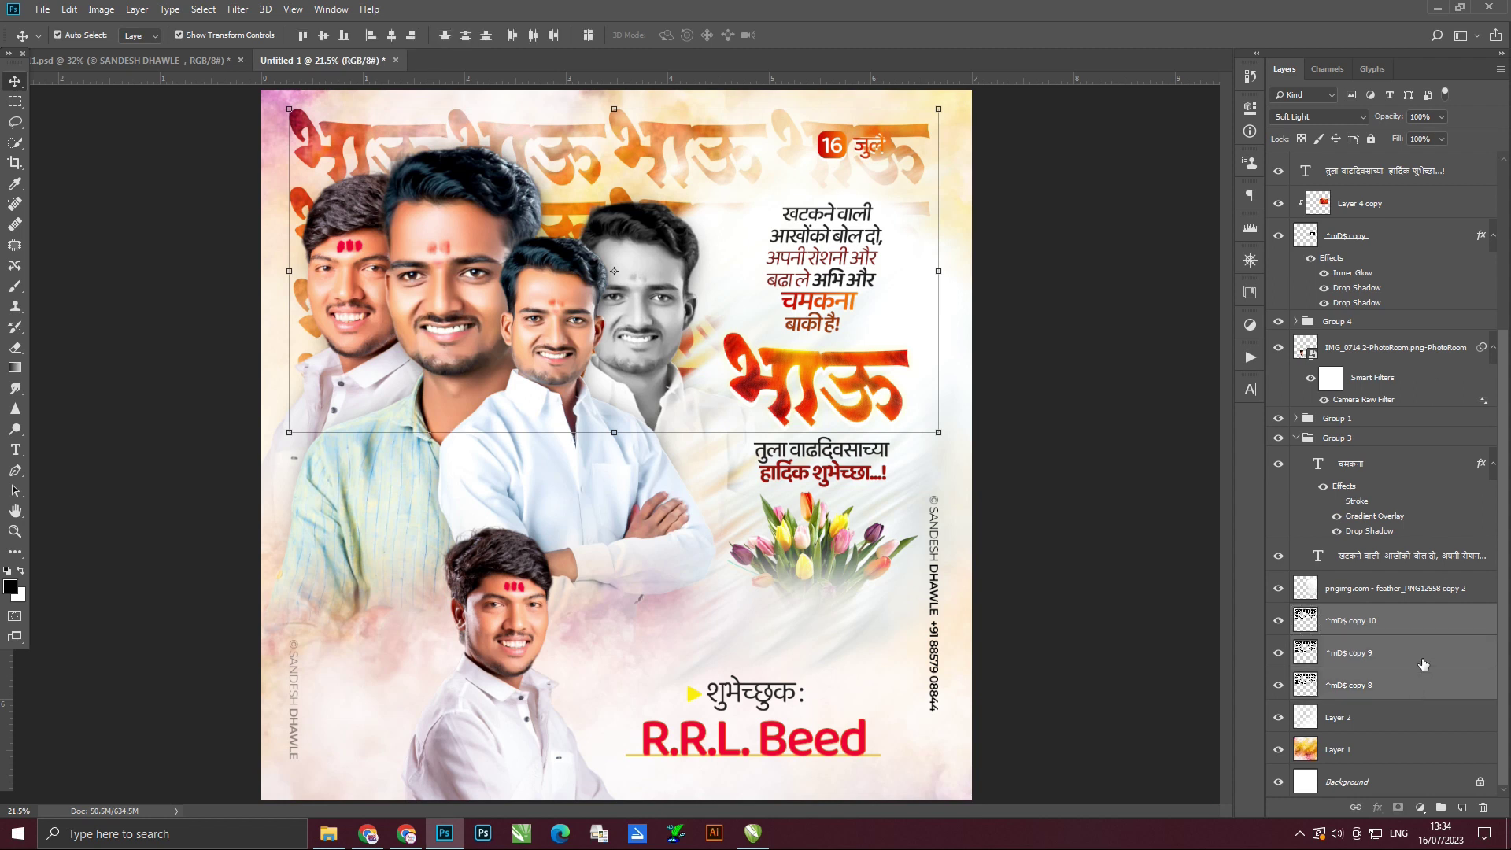
{"action": "key", "text": "ctrl+e"}
{"action": "left_click", "coordinate": [1305, 116]}
{"action": "left_click", "coordinate": [1322, 308]}
{"action": "left_click_drag", "start_coordinate": [1150, 270], "coordinate": [1149, 254]}
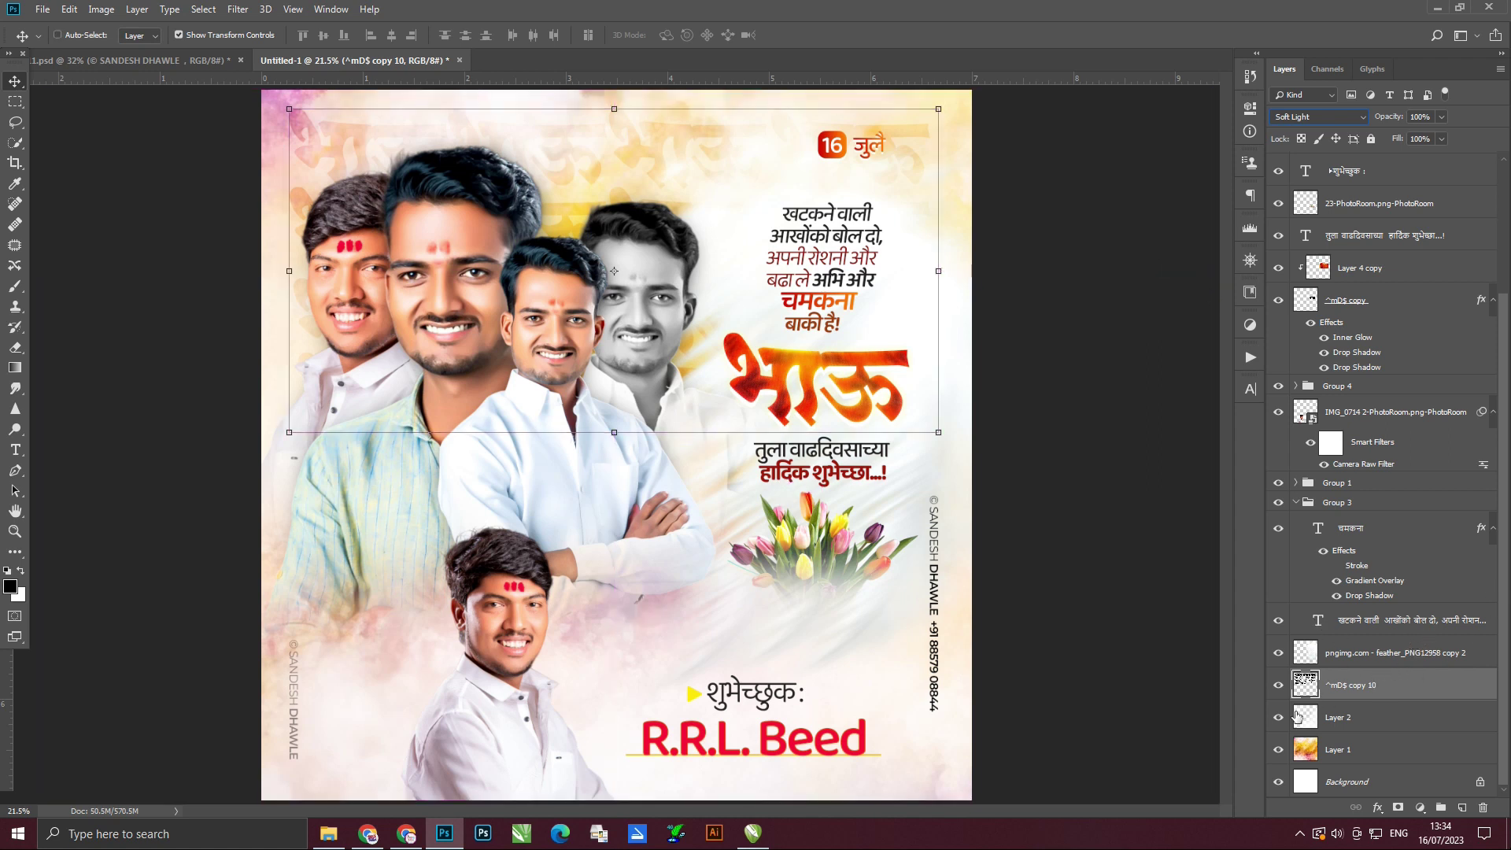
{"action": "left_click", "coordinate": [1117, 525]}
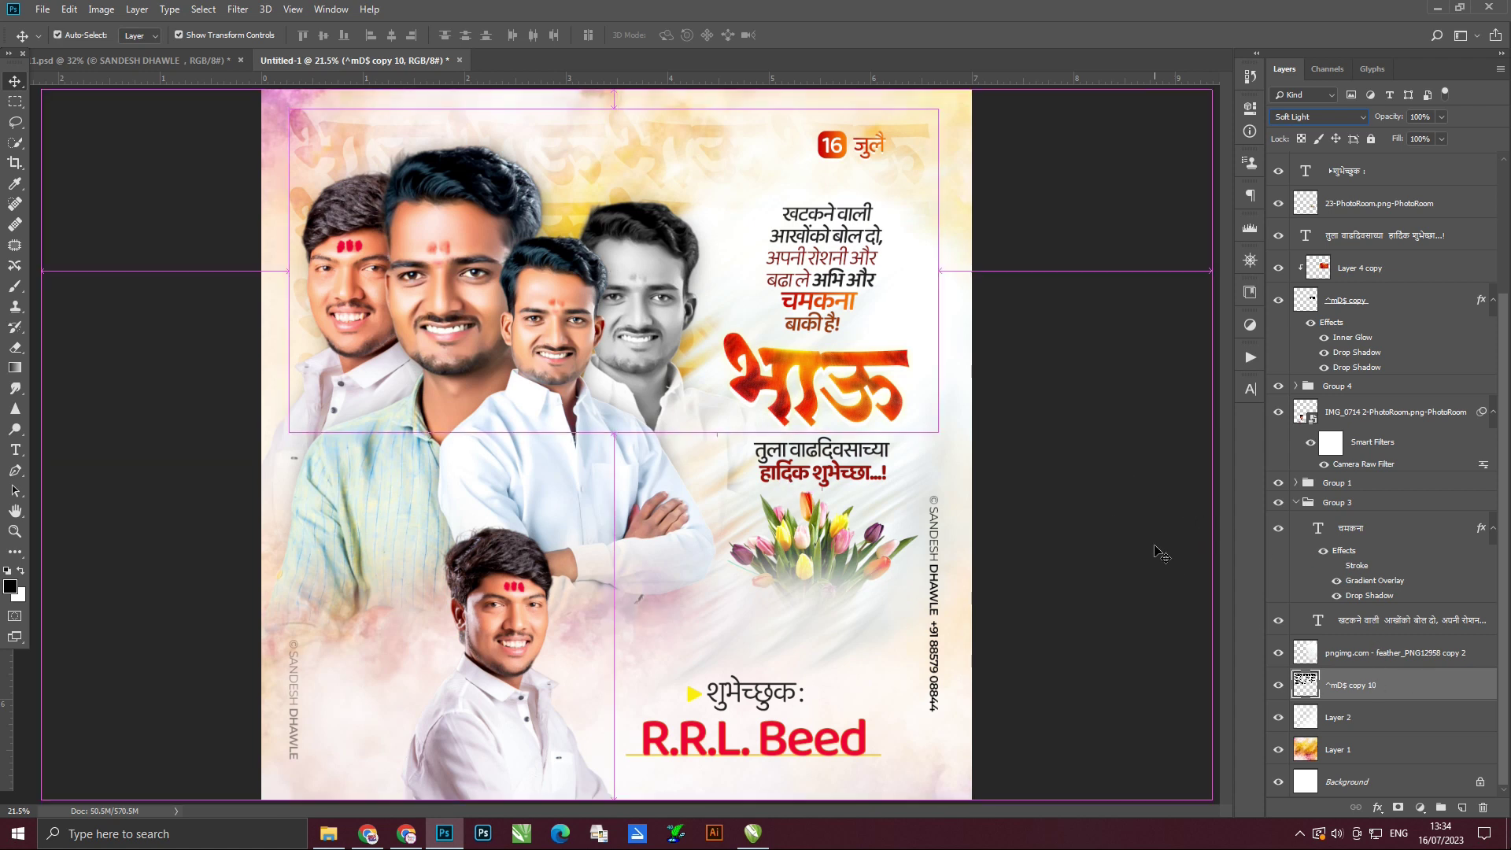
Duplicate the faded lettering layer once more and add a new empty layer above.
{"action": "left_click", "coordinate": [1409, 678], "text": "ctrl"}
{"action": "left_click", "coordinate": [1430, 695]}
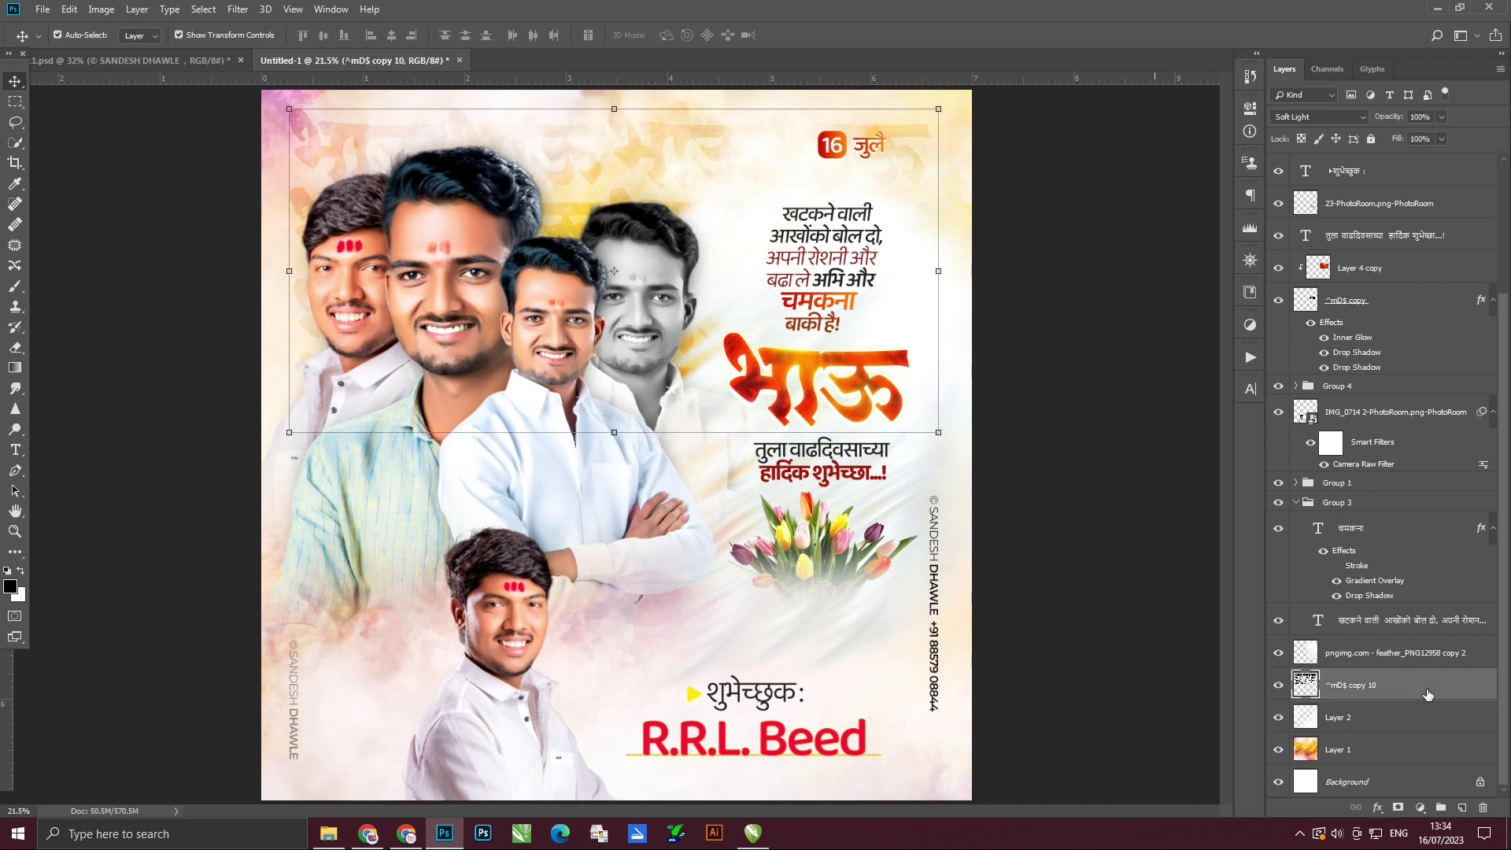
{"action": "key", "text": "ctrl+j"}
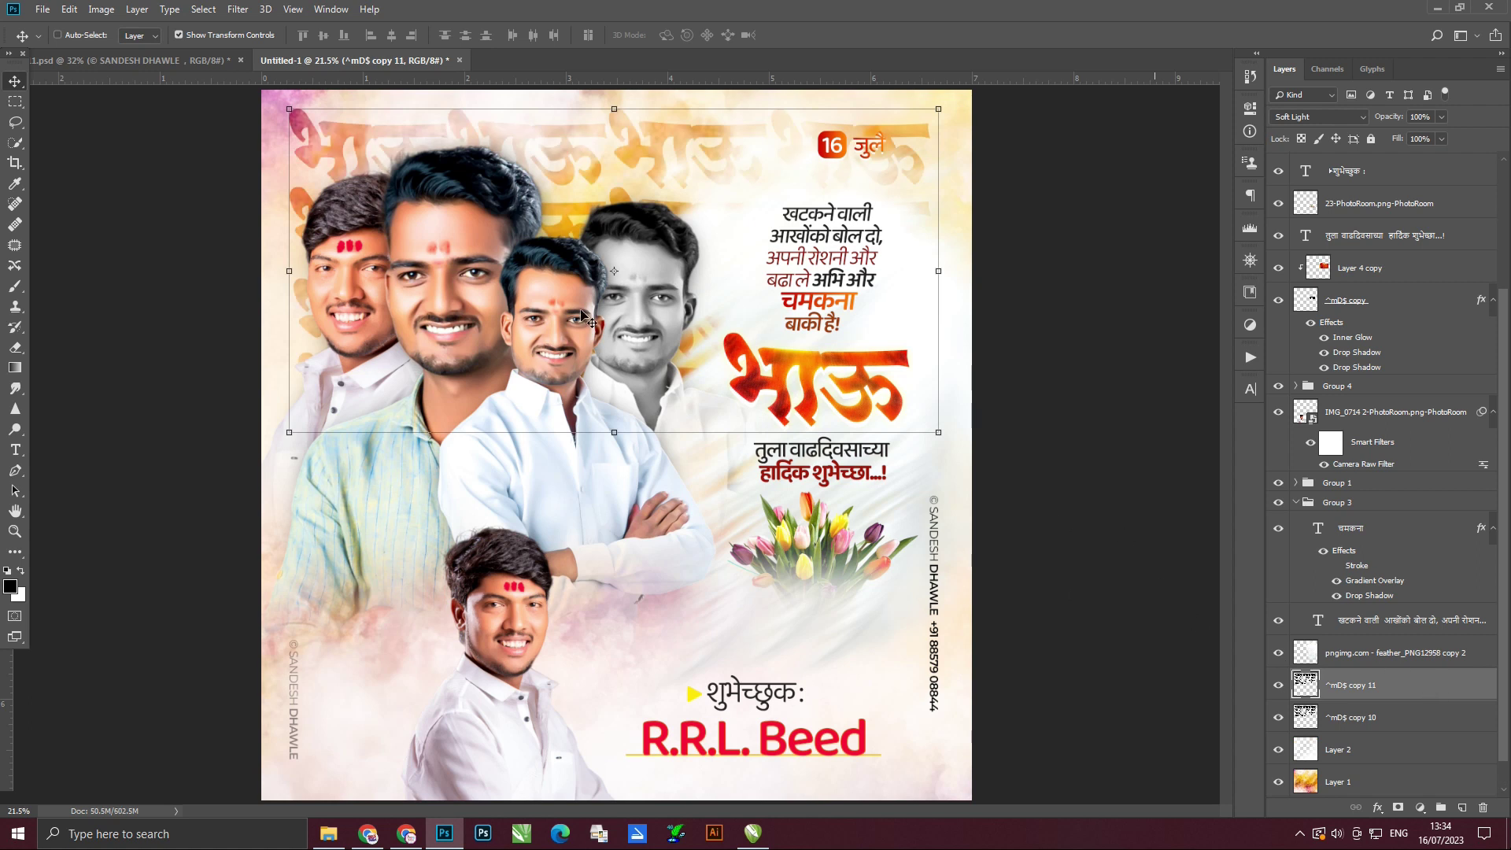
{"action": "left_click", "coordinate": [1391, 717], "text": "shift"}
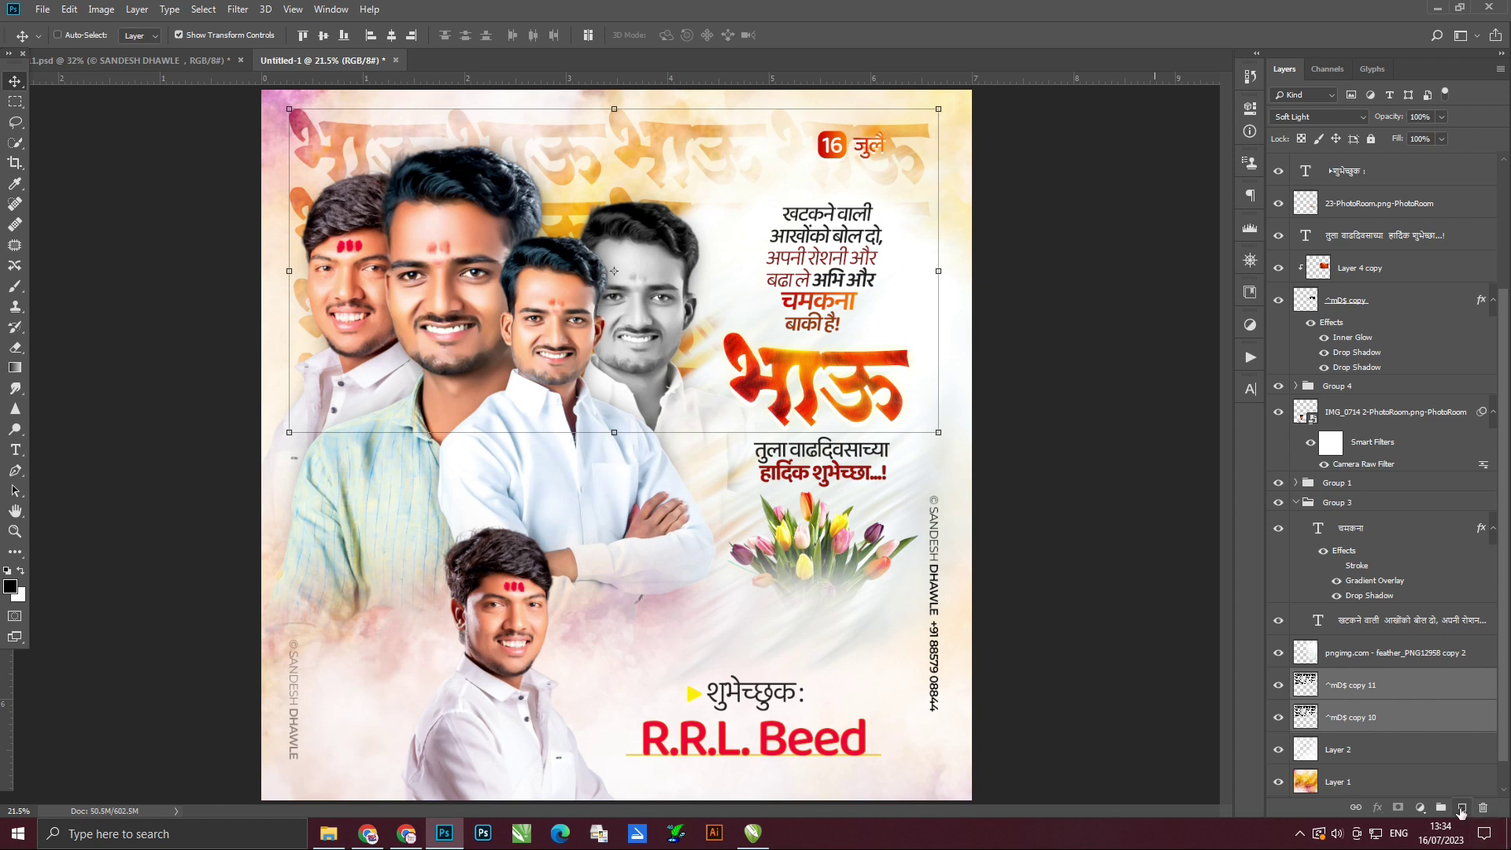
{"action": "left_click", "coordinate": [1462, 809]}
{"action": "left_click", "coordinate": [15, 286]}
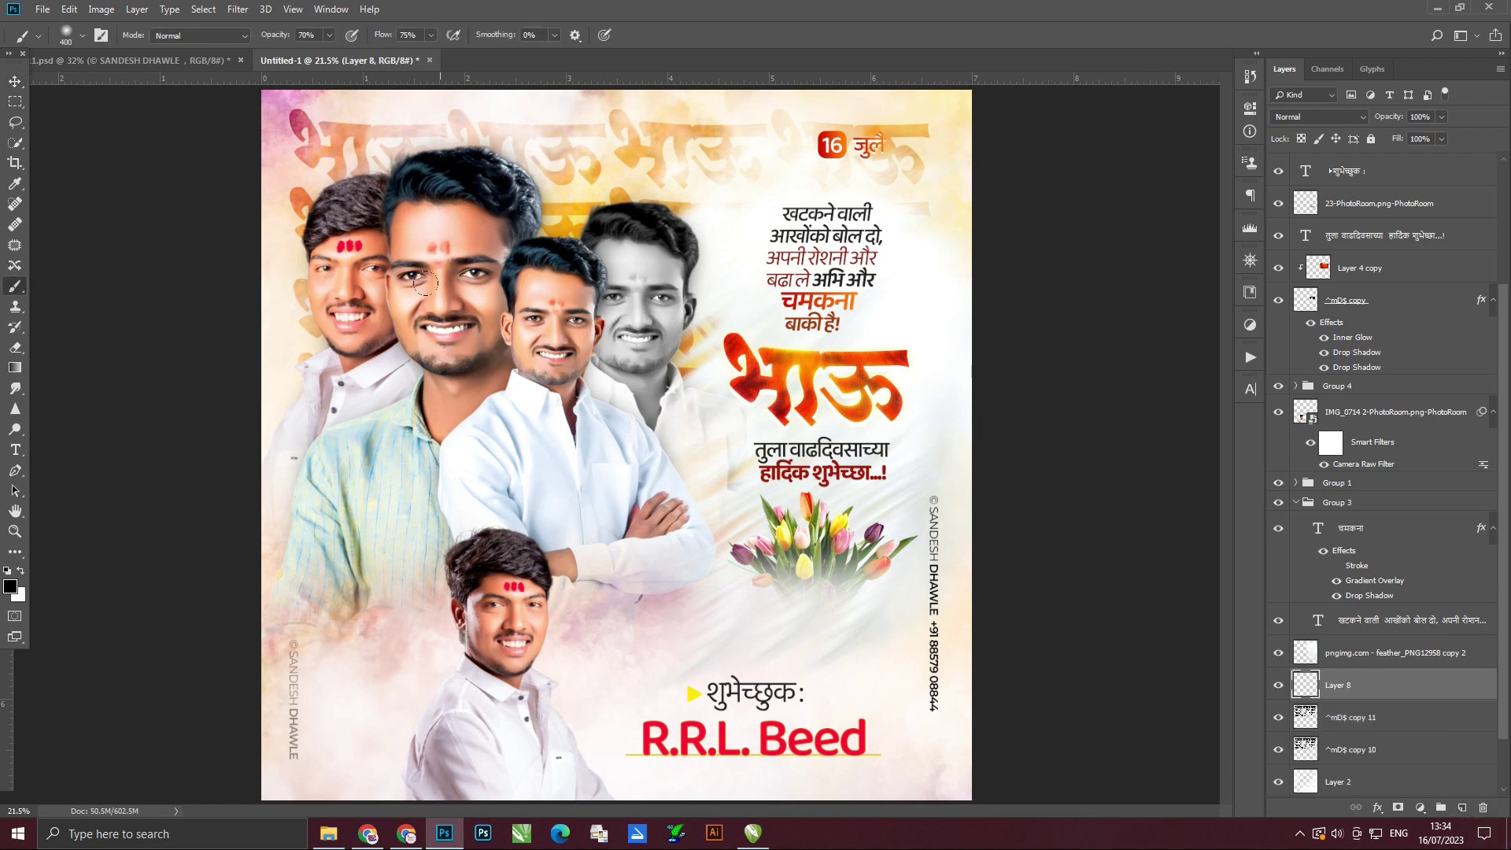
Paint soft white over the top-left corner and top edge with the 4300 px soft round brush.
{"action": "right_click", "coordinate": [438, 289]}
{"action": "double_click", "coordinate": [490, 399]}
{"action": "scroll", "coordinate": [313, 354], "scroll_direction": "down", "scroll_amount": 2}
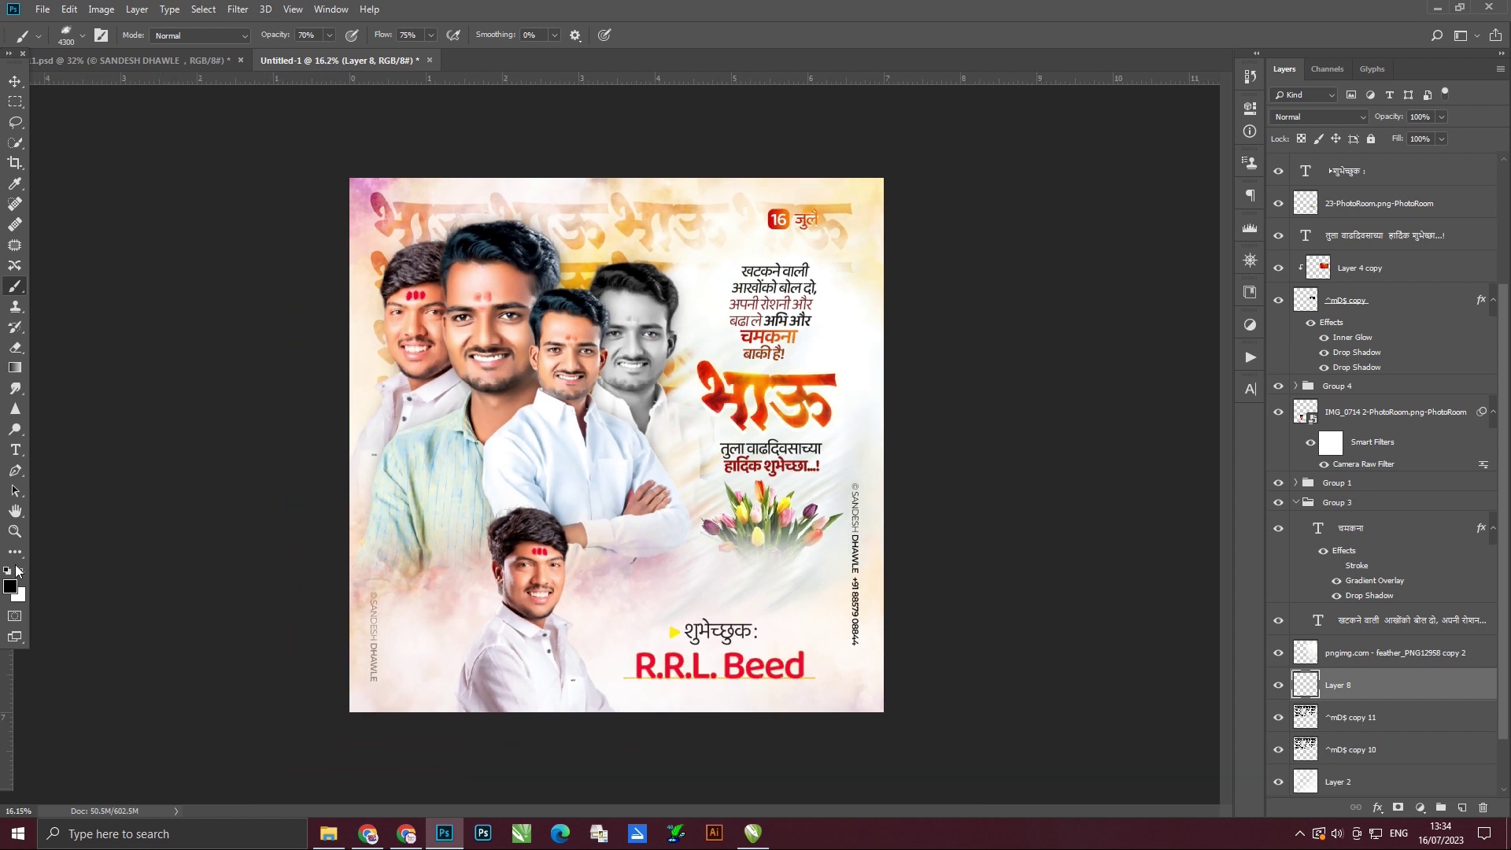
{"action": "left_click_drag", "start_coordinate": [282, 192], "coordinate": [258, 39]}
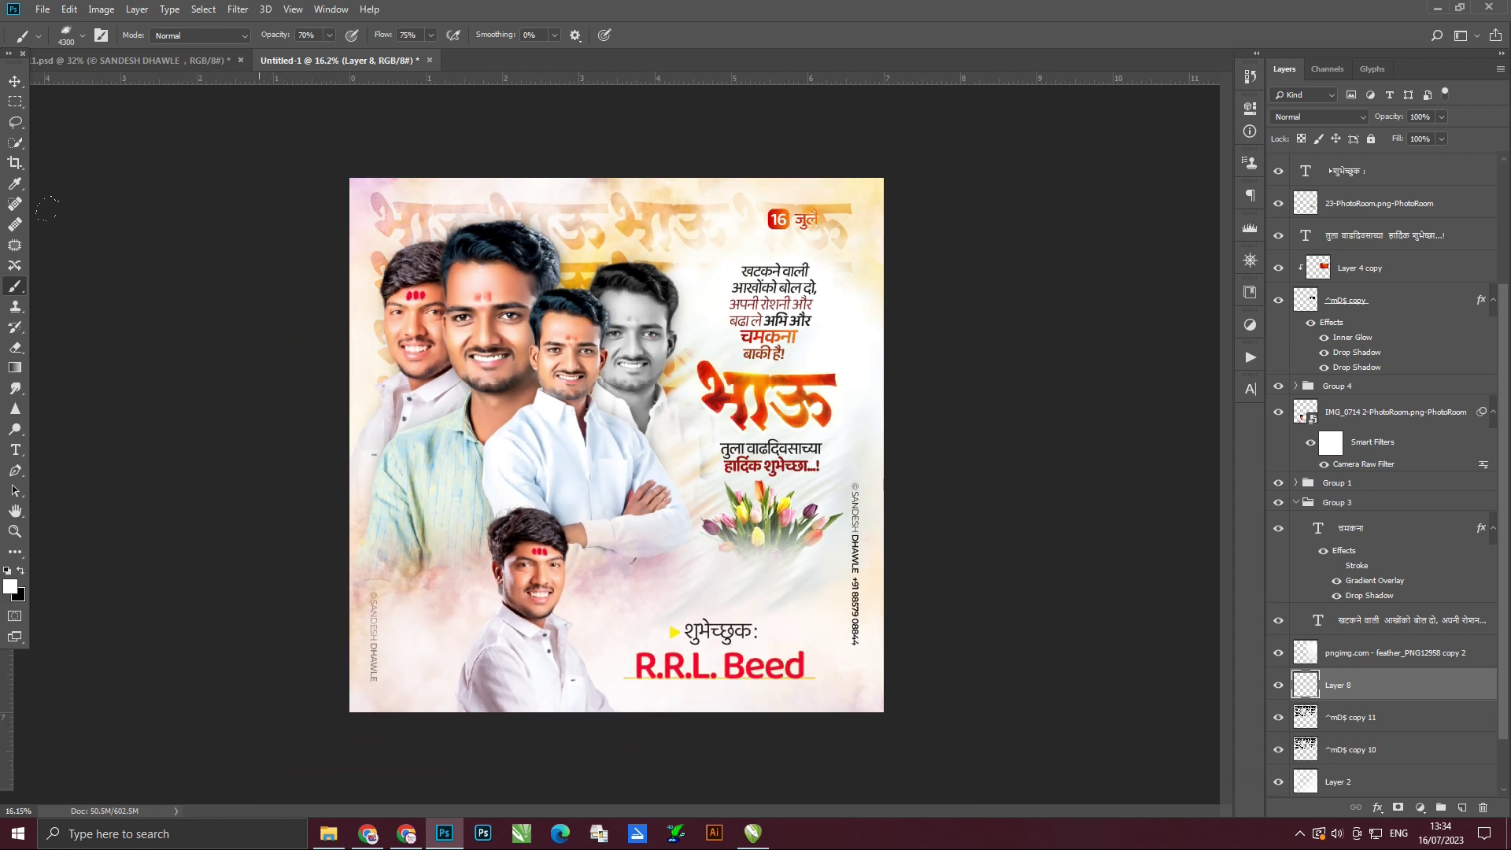
{"action": "left_click_drag", "start_coordinate": [697, 47], "coordinate": [955, 47]}
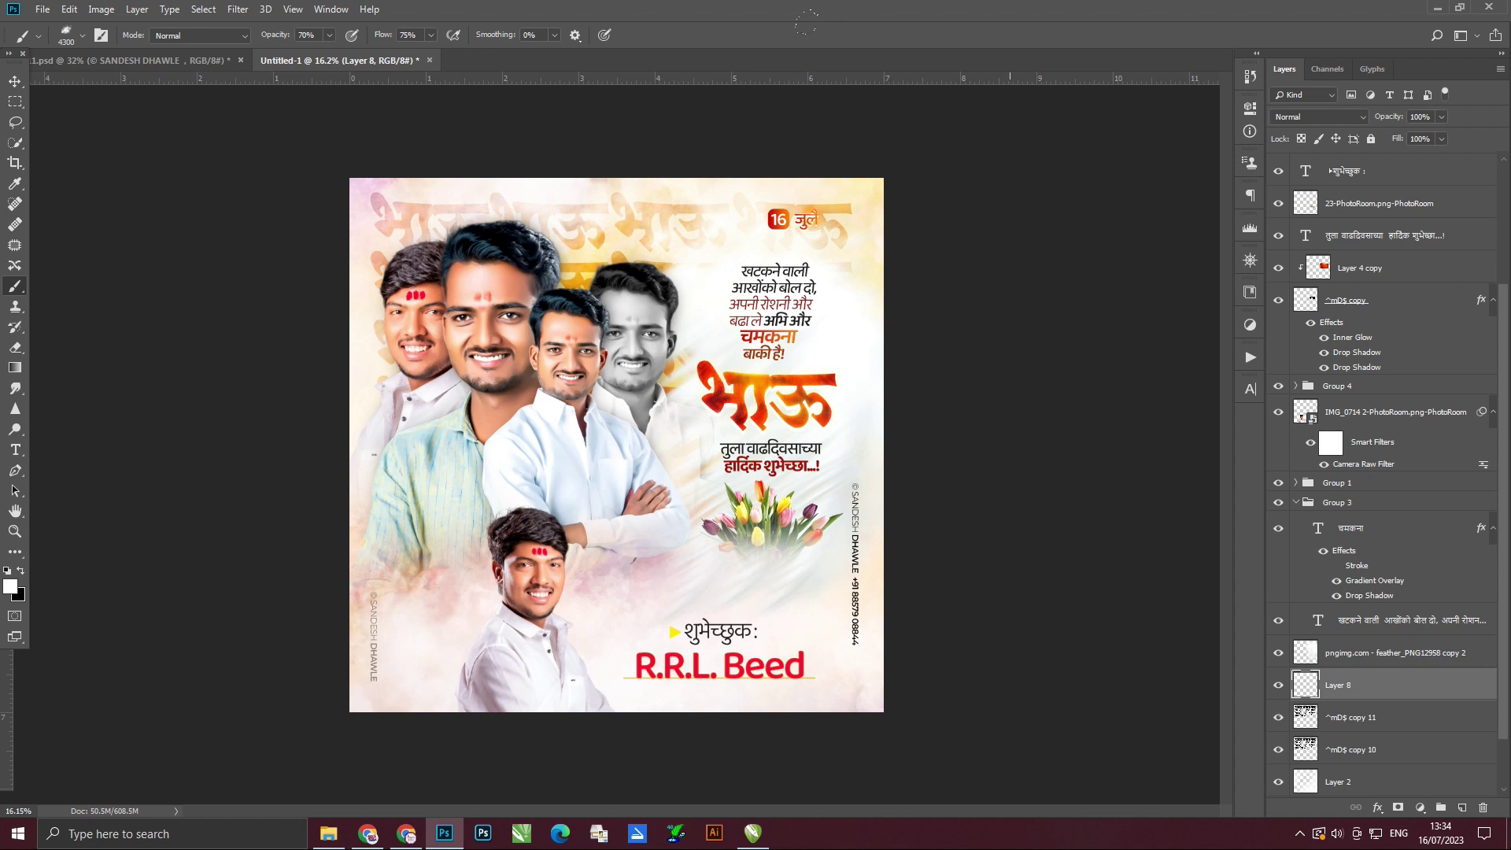
{"action": "left_click", "coordinate": [15, 81]}
Run a Google Images search for 'lence' in Chrome.
{"action": "left_click", "coordinate": [376, 838]}
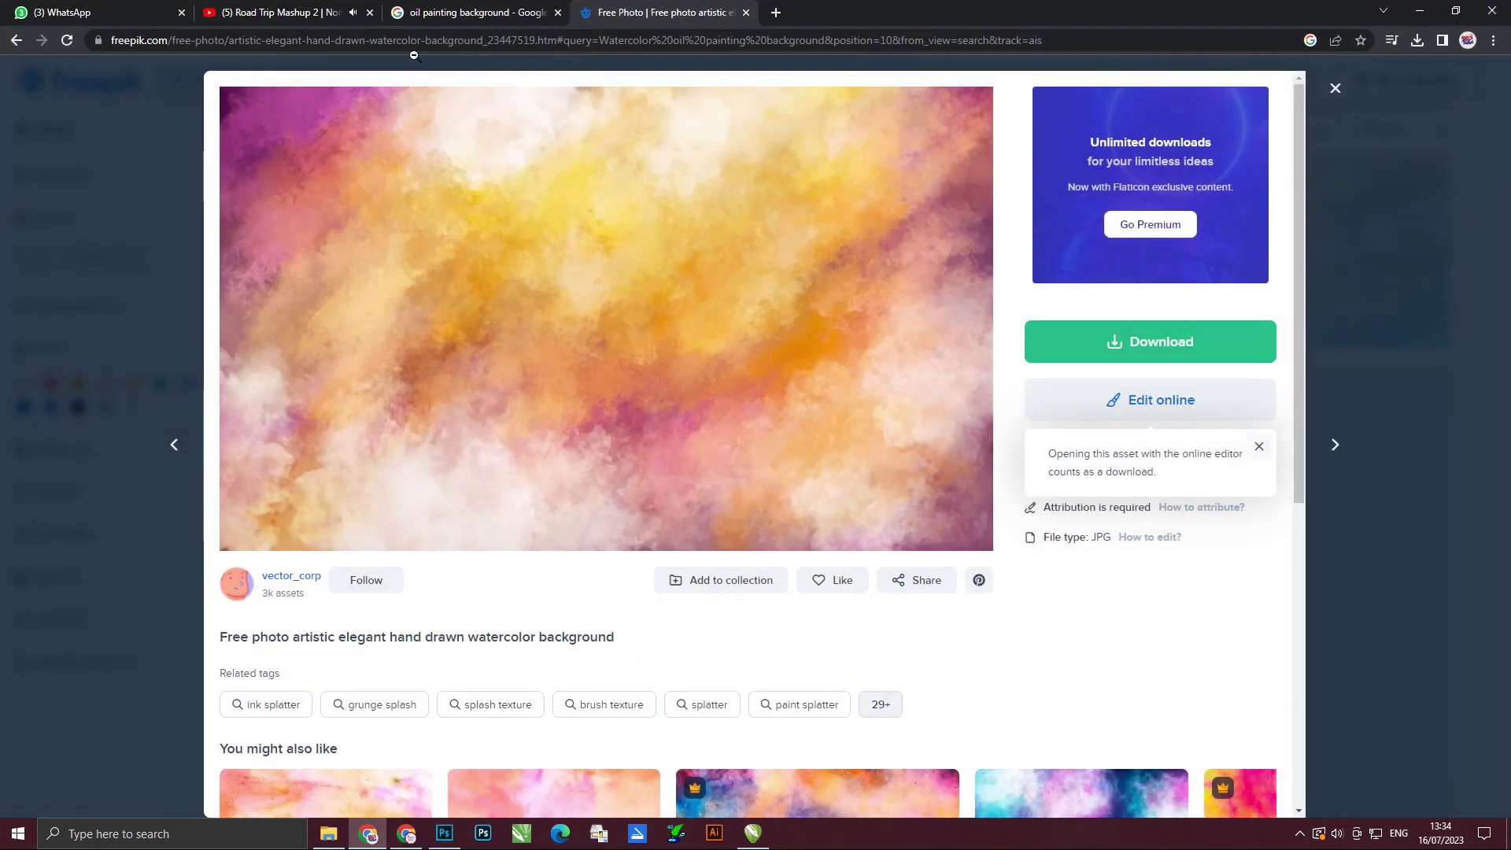
{"action": "left_click", "coordinate": [466, 12]}
{"action": "left_click", "coordinate": [466, 41]}
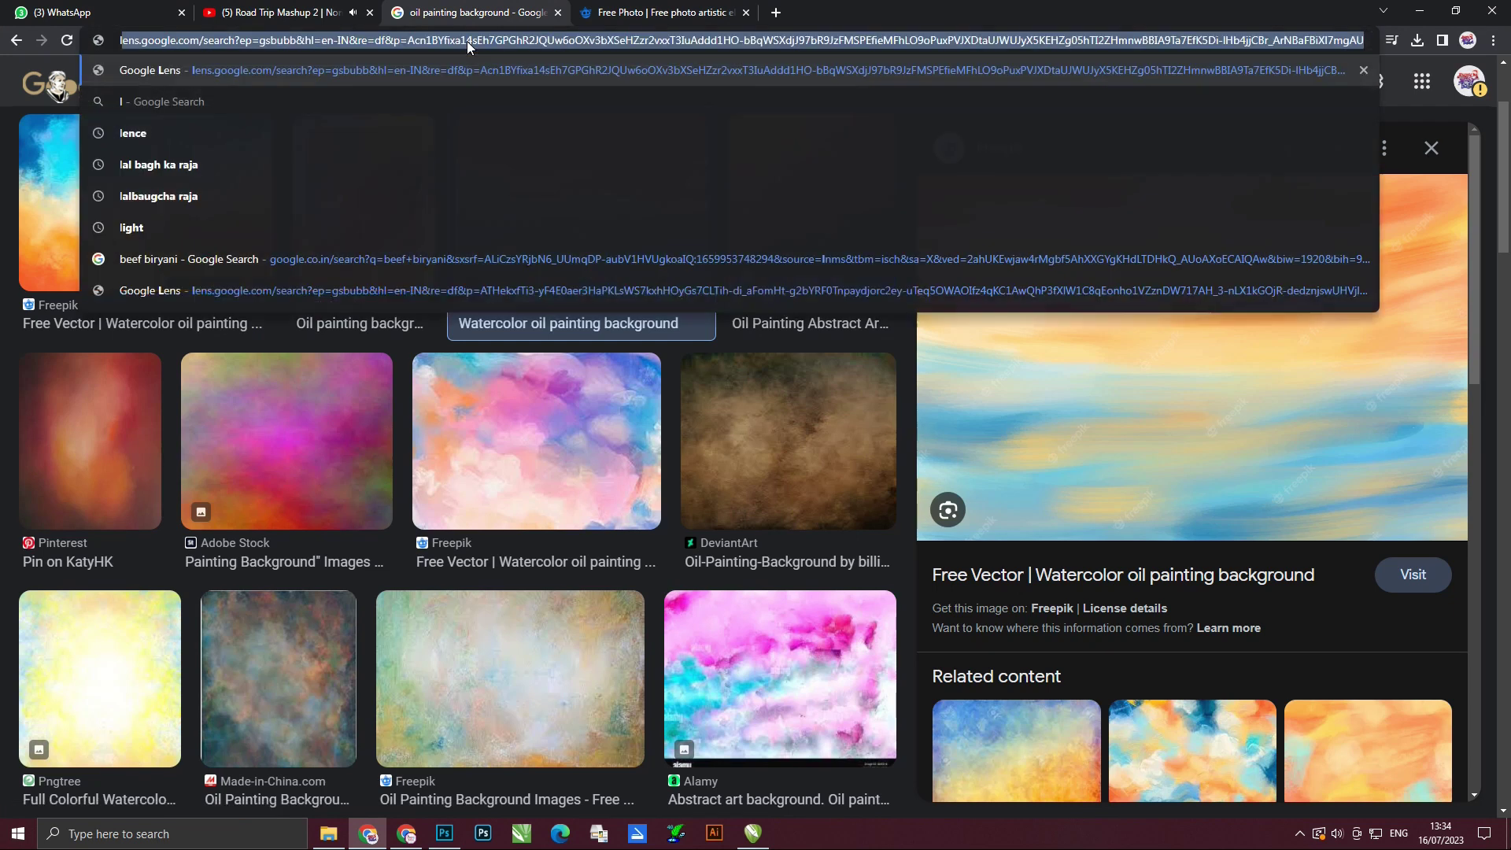
{"action": "type", "text": "nce"}
{"action": "key", "text": "Return"}
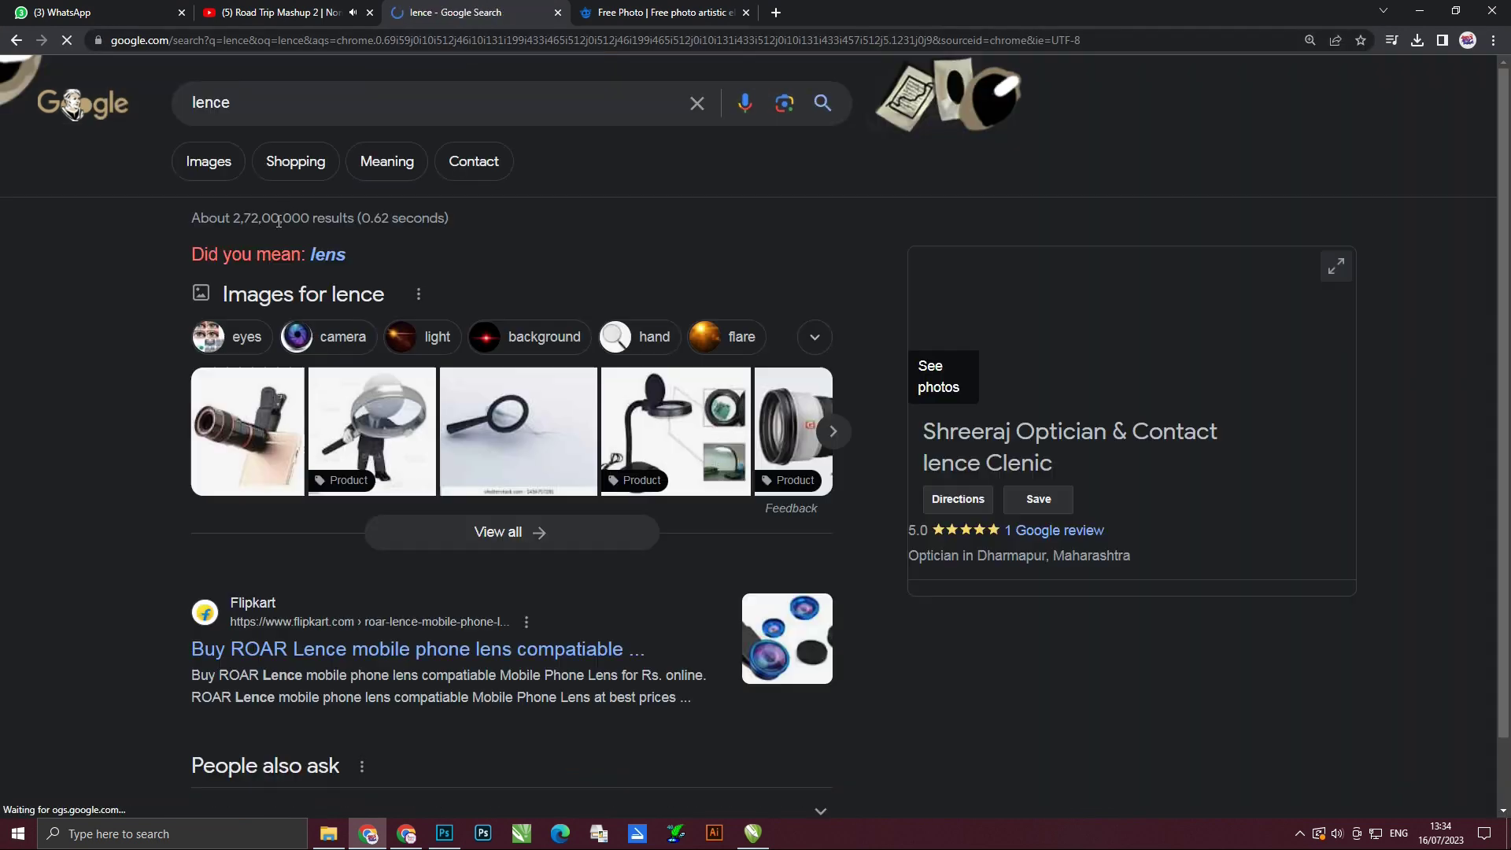
{"action": "left_click", "coordinate": [217, 163]}
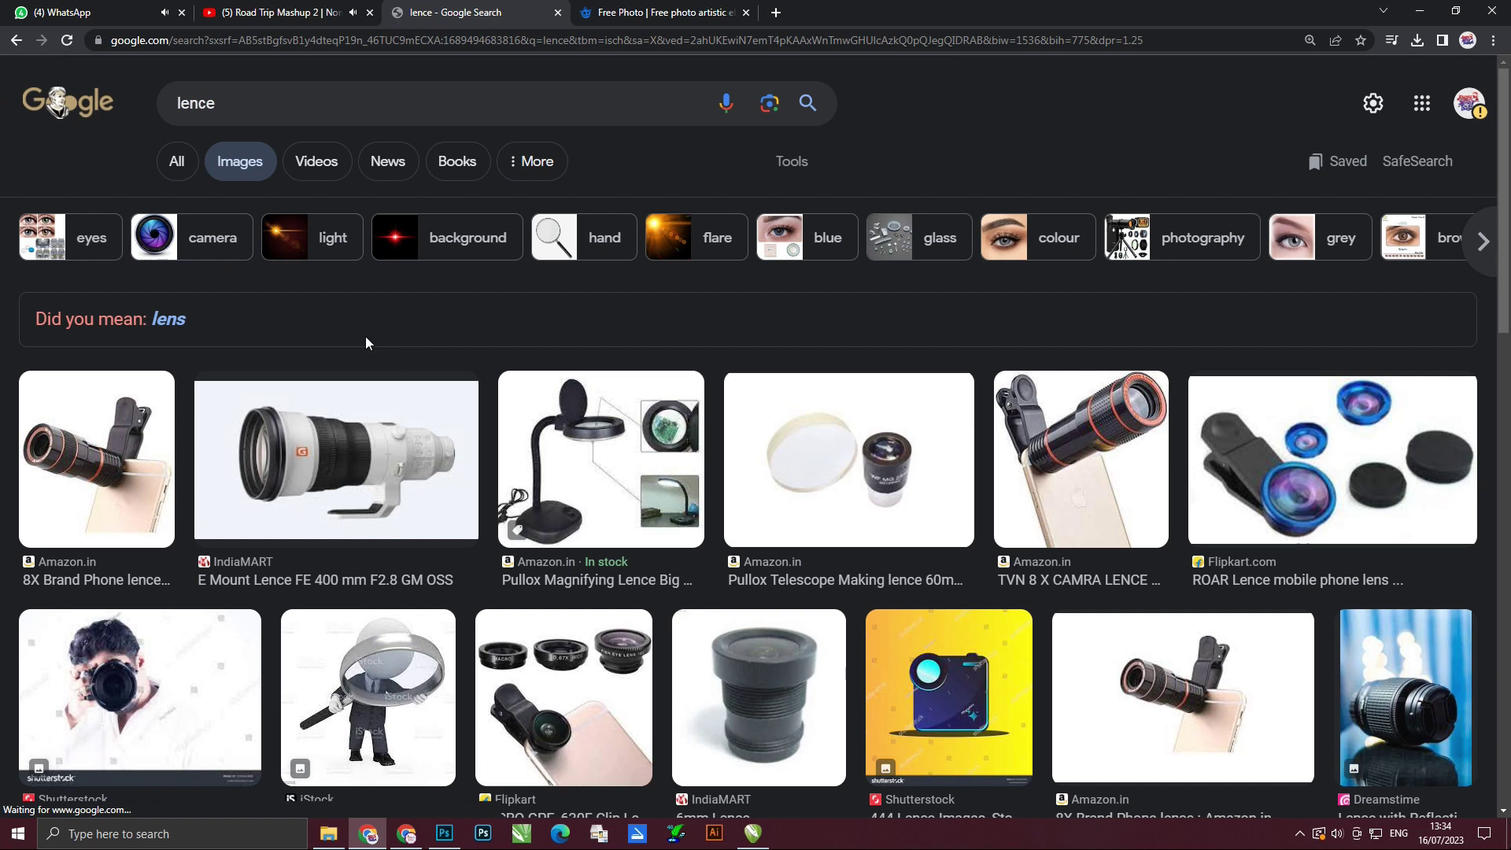
Filter results by 'light', preview lens glows, and copy the orange iStock glow image.
{"action": "left_click", "coordinate": [331, 256]}
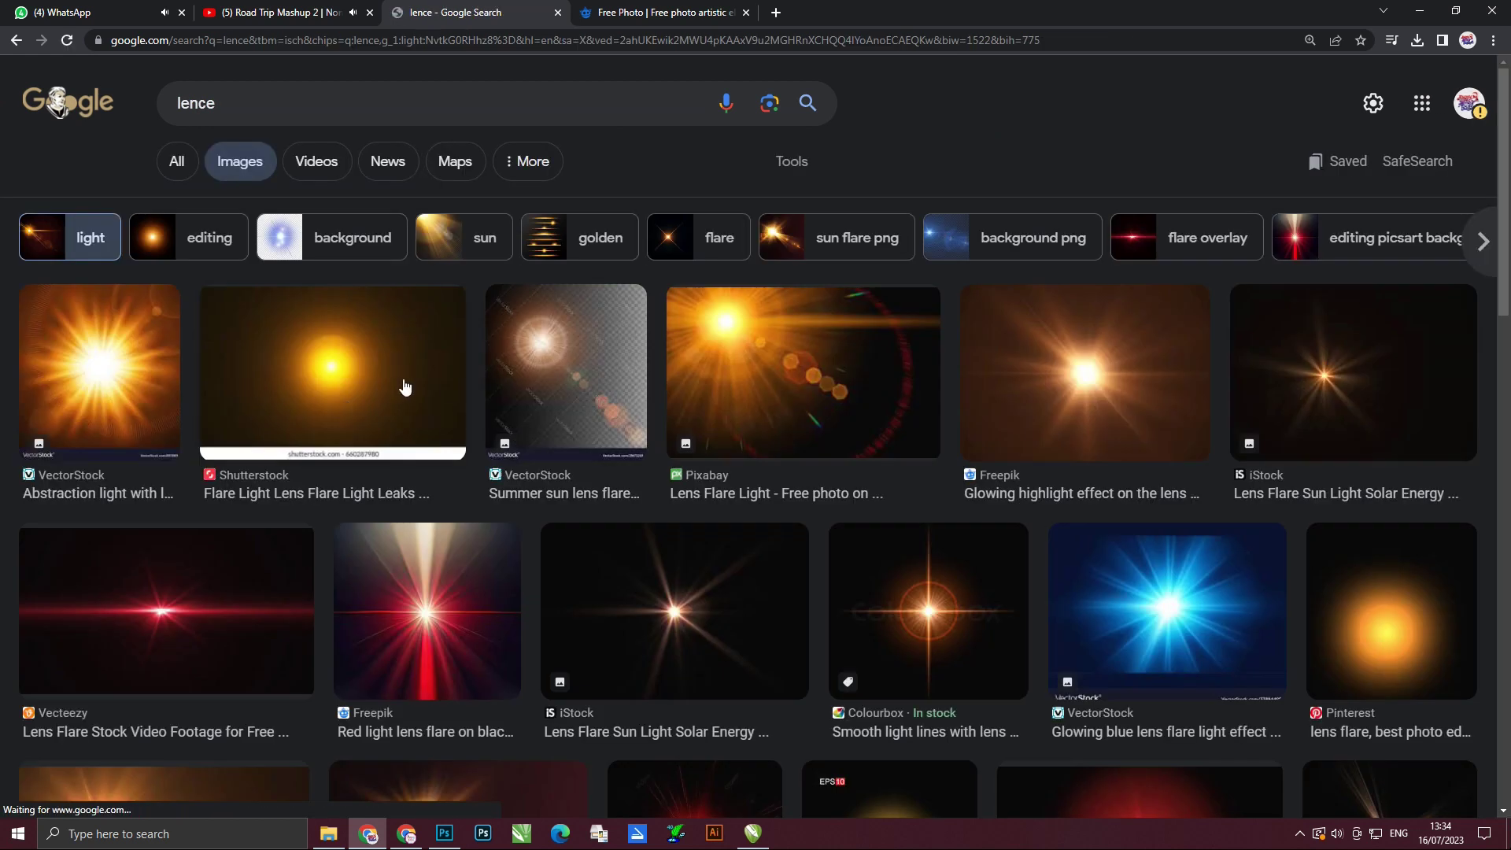
{"action": "scroll", "coordinate": [963, 598], "scroll_direction": "down", "scroll_amount": 3}
{"action": "scroll", "coordinate": [964, 598], "scroll_direction": "down", "scroll_amount": 2}
{"action": "left_click", "coordinate": [884, 466]}
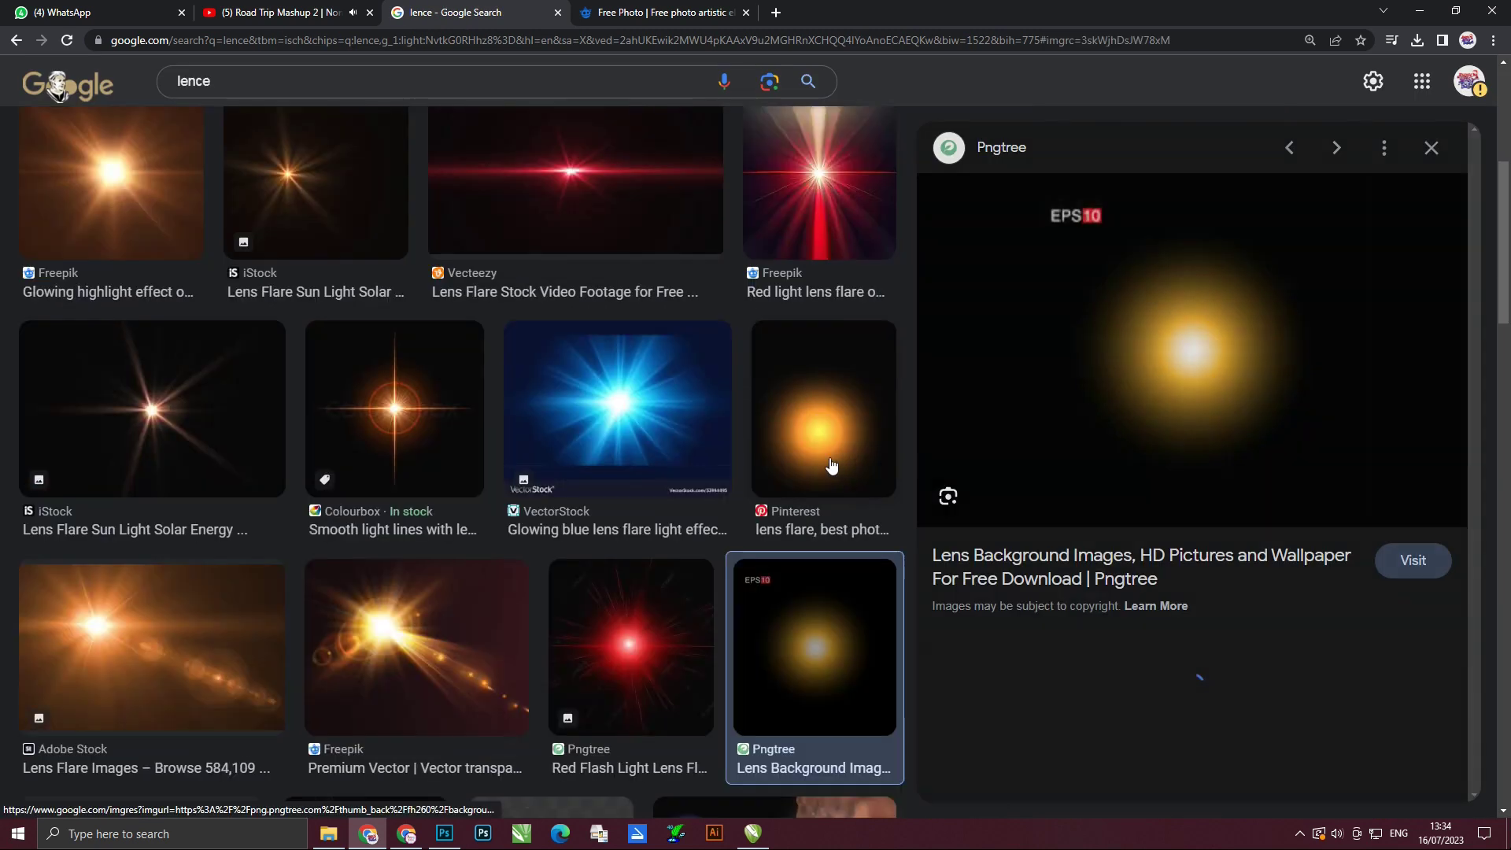
{"action": "scroll", "coordinate": [1143, 457], "scroll_direction": "down", "scroll_amount": 5}
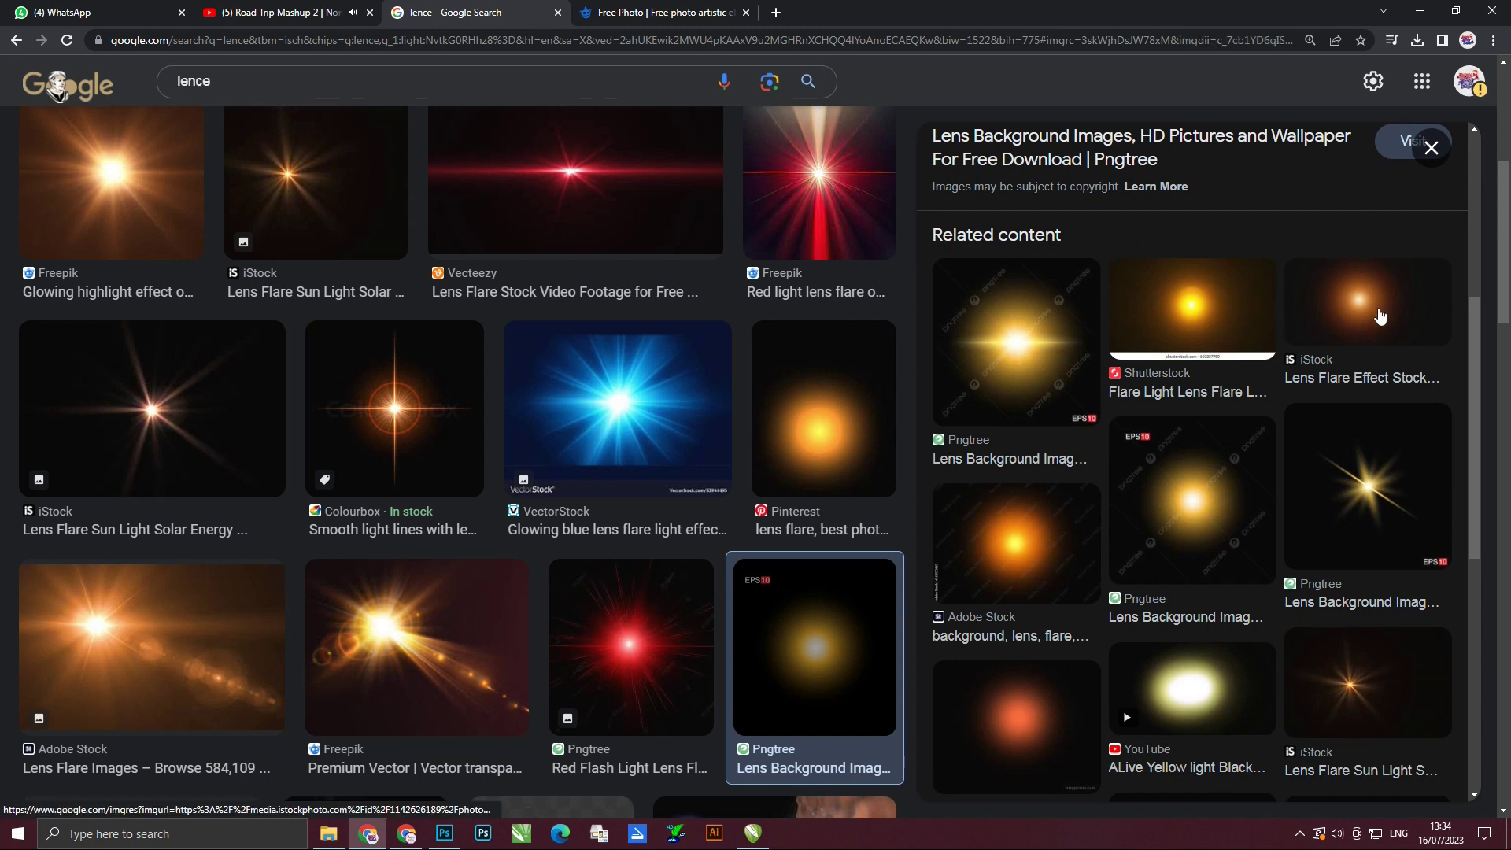
{"action": "left_click", "coordinate": [1317, 325]}
{"action": "right_click", "coordinate": [1153, 337]}
{"action": "left_click", "coordinate": [1220, 542]}
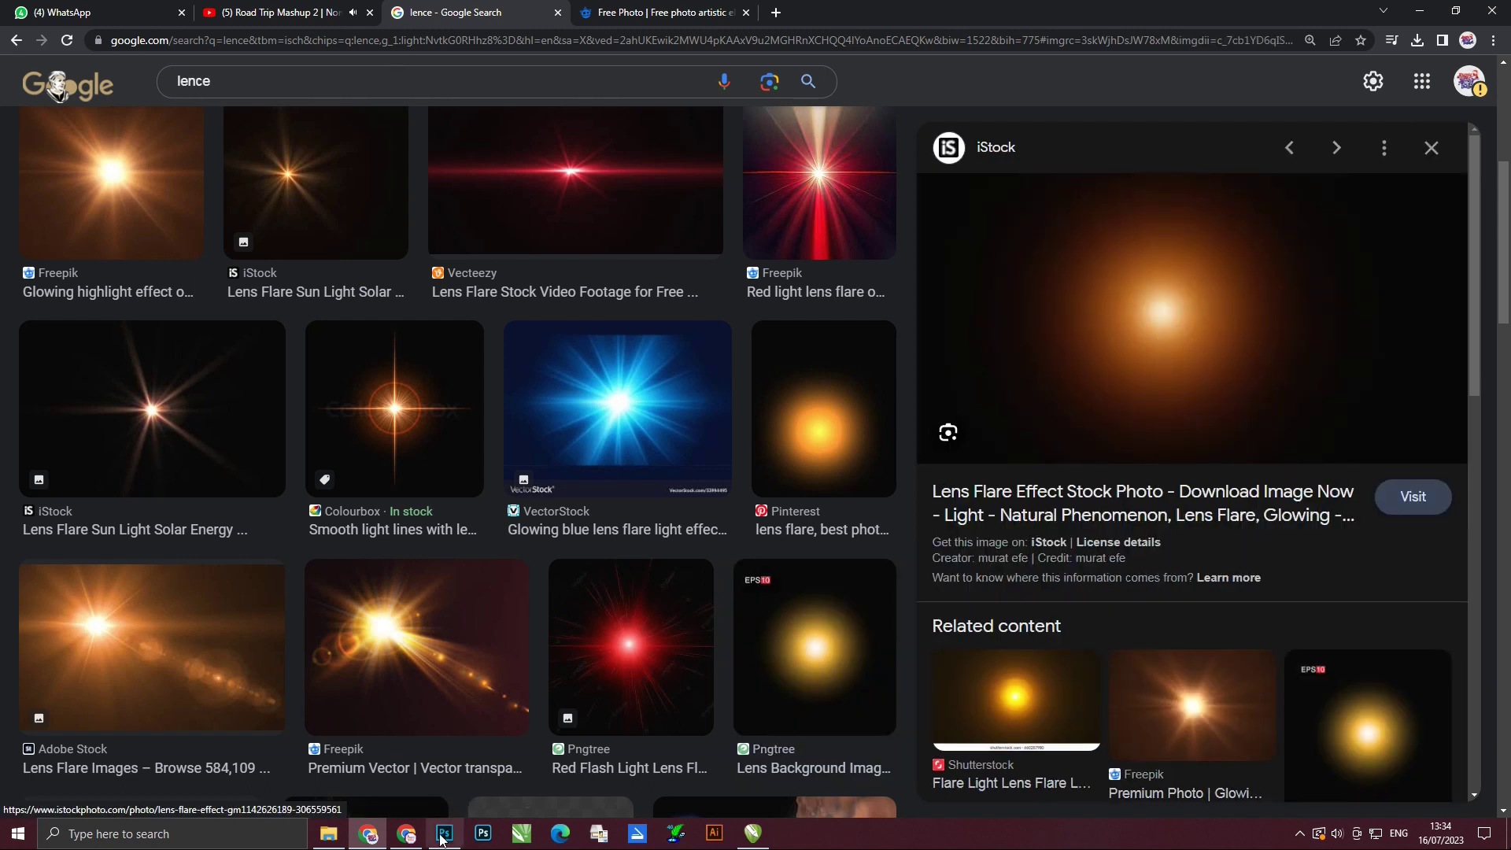
Paste the copied glow into the Photoshop poster as a new layer.
{"action": "left_click", "coordinate": [443, 834]}
{"action": "key", "text": "ctrl+v"}
{"action": "key", "text": "ctrl+plus"}
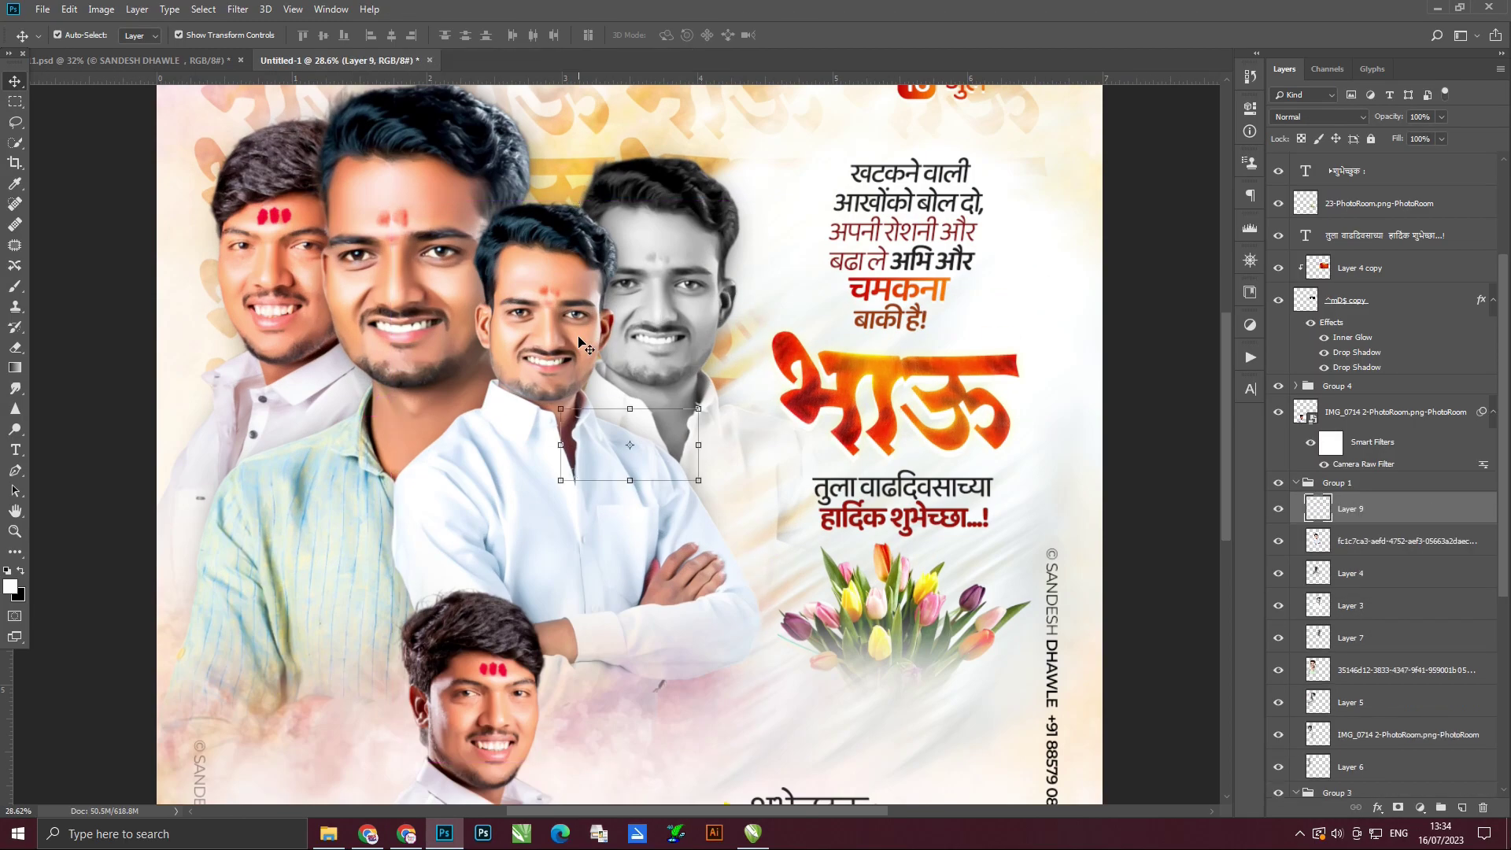
Rotate the glow diagonally, enlarge it about twice, and move it over the central portraits.
{"action": "left_click_drag", "start_coordinate": [700, 500], "coordinate": [654, 268]}
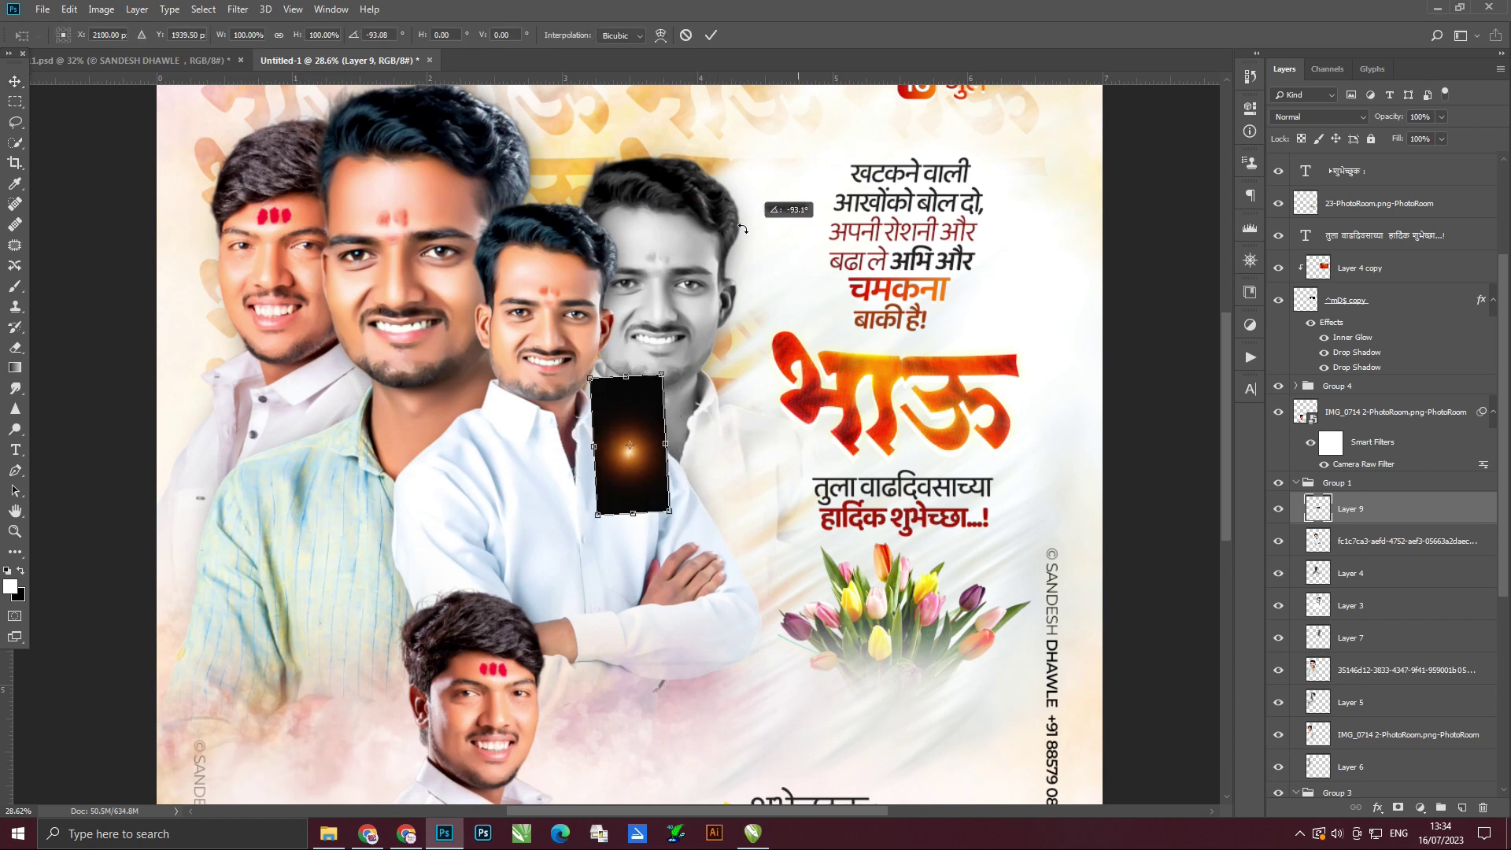
{"action": "key", "text": "Return"}
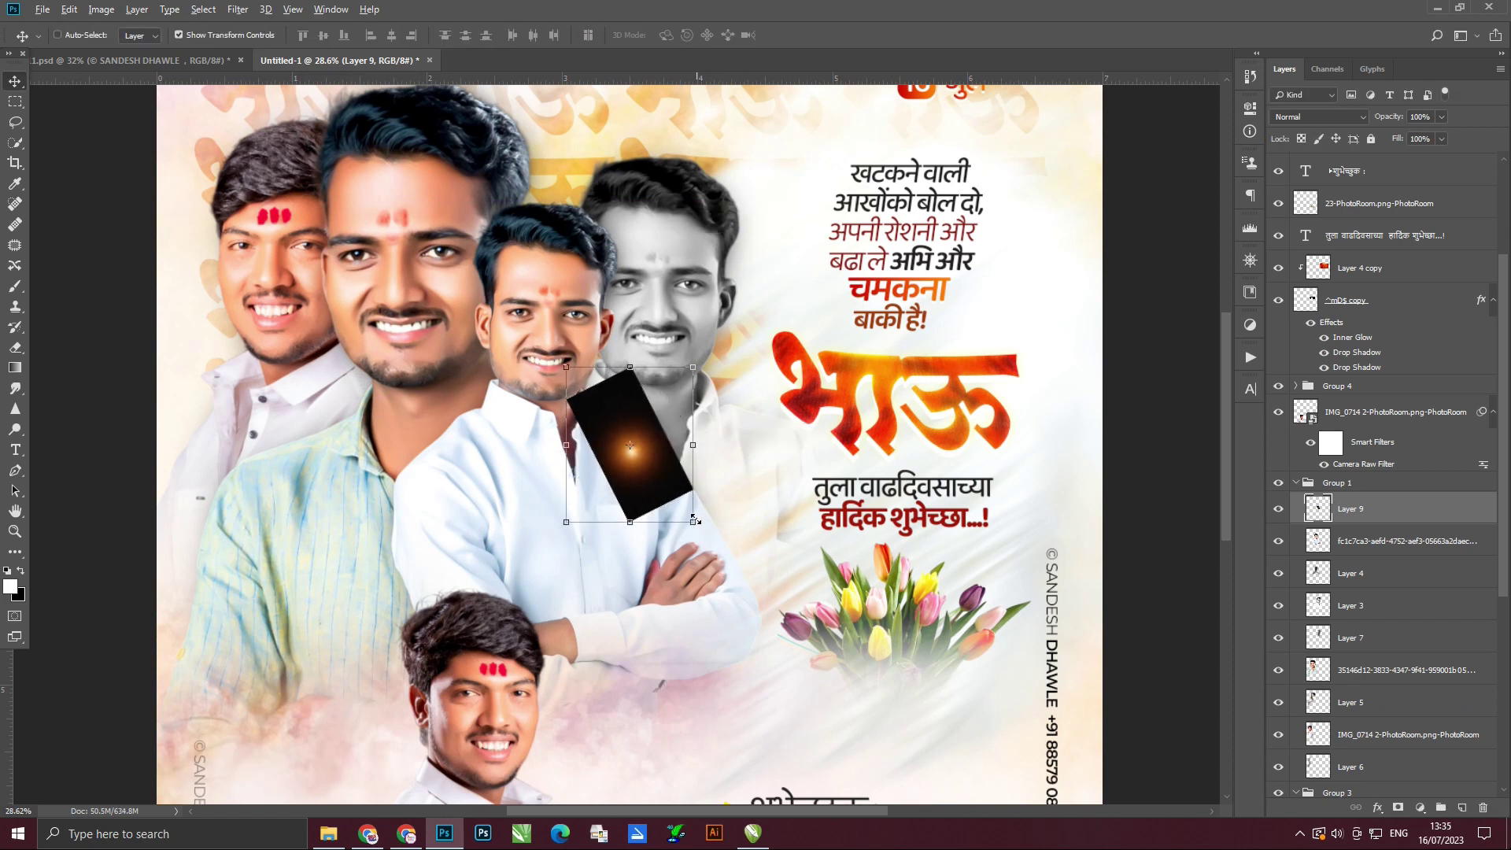
{"action": "left_click_drag", "start_coordinate": [696, 520], "coordinate": [799, 708]}
{"action": "left_click_drag", "start_coordinate": [622, 488], "coordinate": [606, 303]}
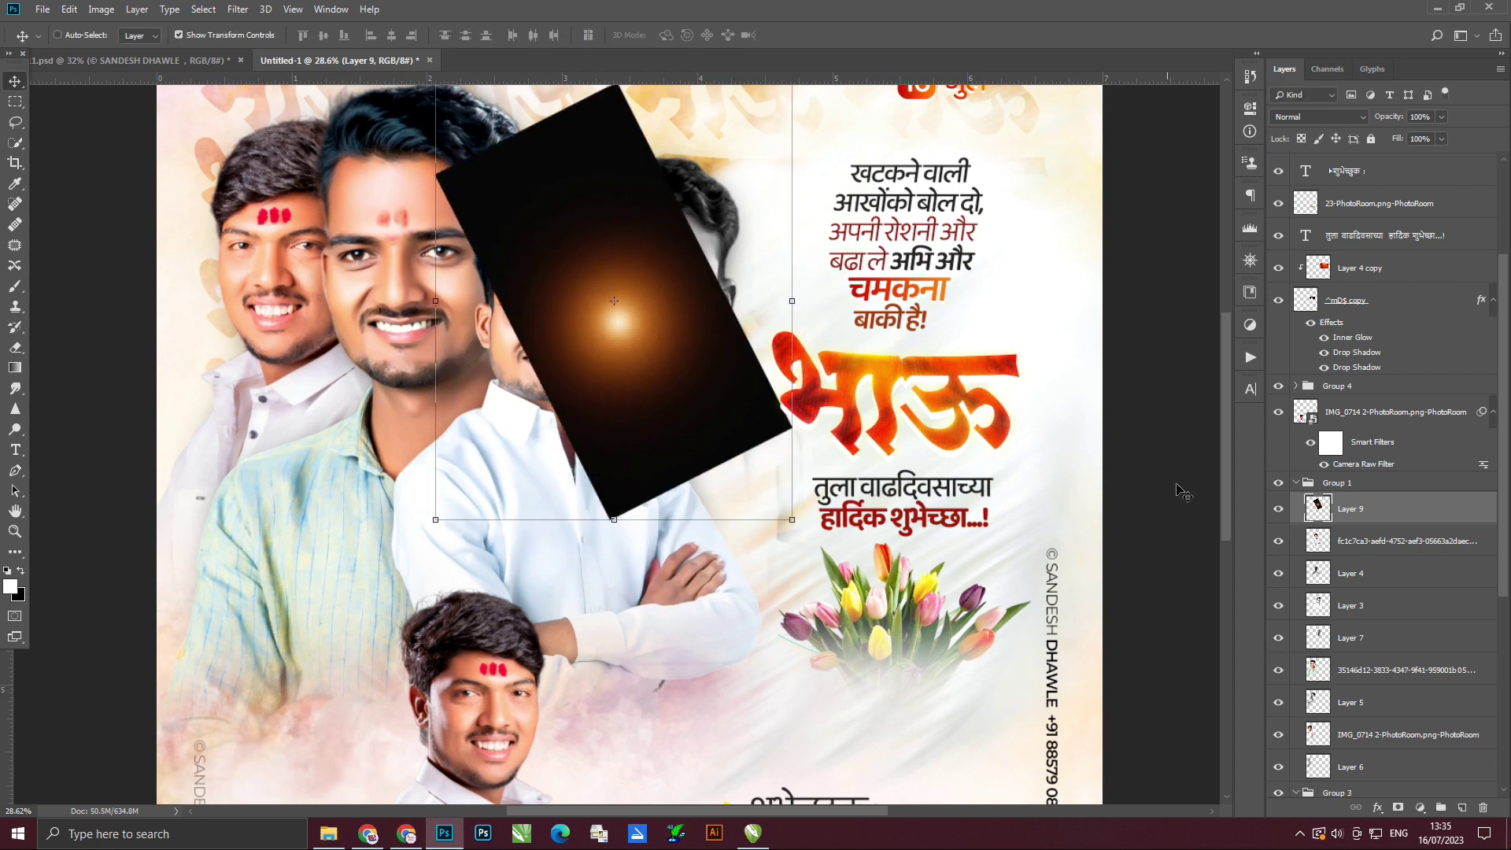
Clip the glow to the portrait beneath it and set its blend mode to Screen.
{"action": "left_click", "coordinate": [1316, 521], "text": "alt"}
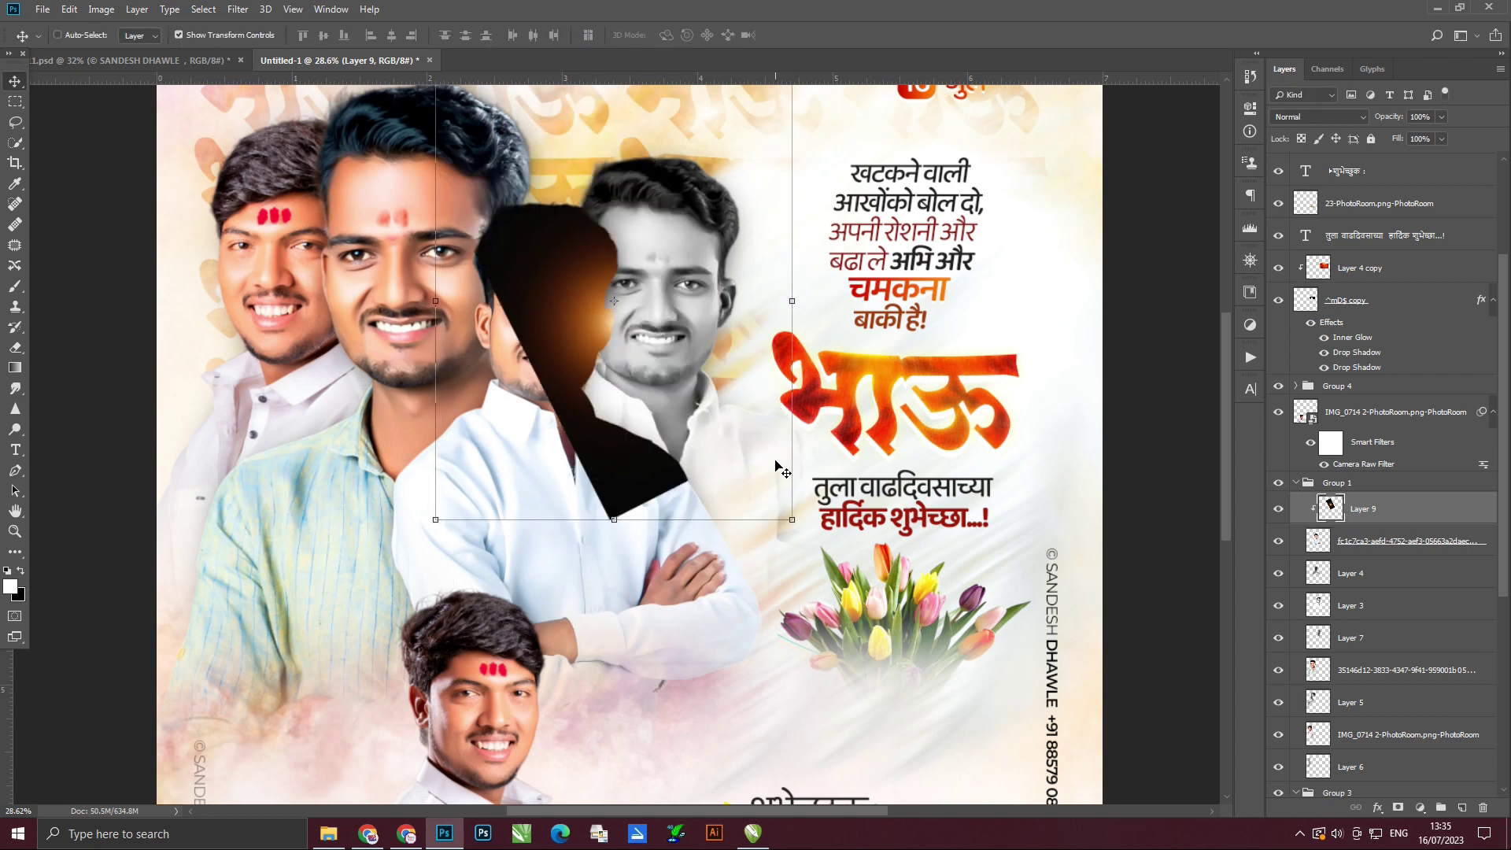
{"action": "left_click", "coordinate": [1313, 118]}
{"action": "left_click", "coordinate": [1306, 260]}
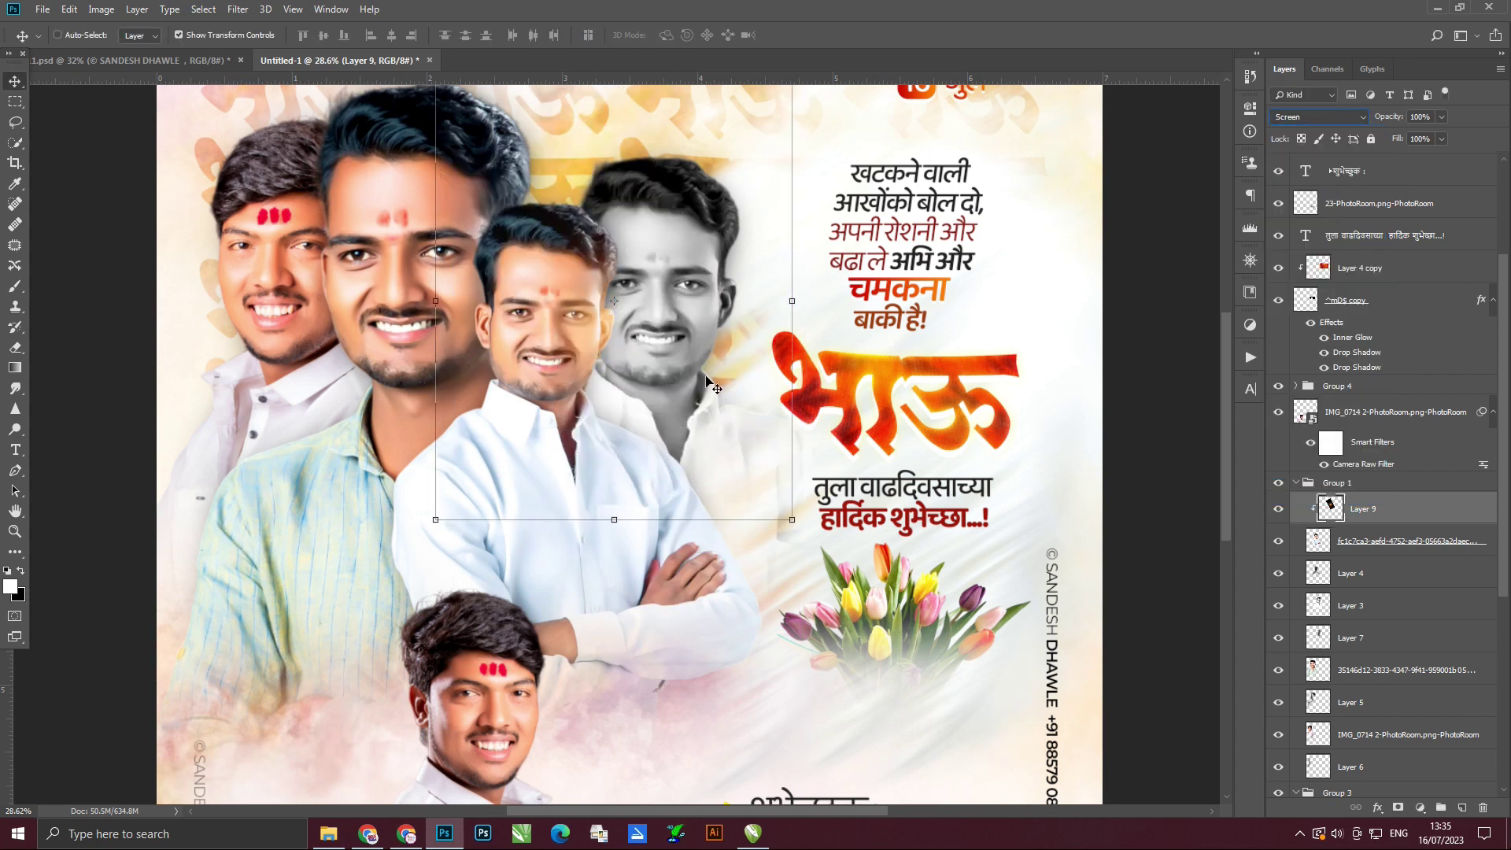
{"action": "scroll", "coordinate": [666, 436], "scroll_direction": "down", "scroll_amount": 2}
Scale the glow to about 145% and add a copy shifted about 160 px left.
{"action": "key", "text": "ctrl+t"}
{"action": "left_click_drag", "start_coordinate": [742, 503], "coordinate": [802, 577]}
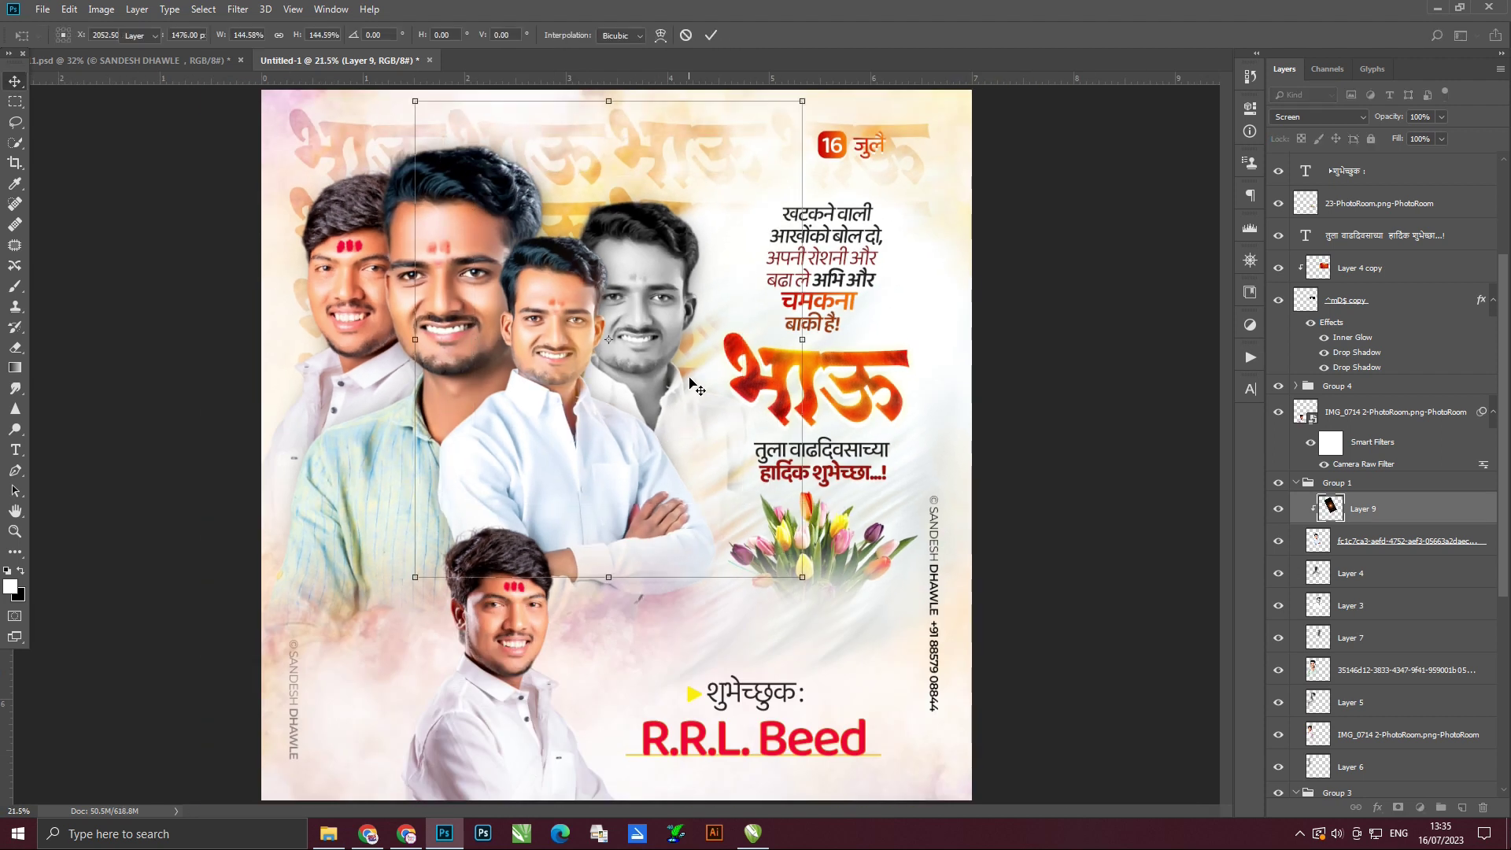
{"action": "key", "text": "Return"}
{"action": "key", "text": "ctrl+j"}
{"action": "mouse_move", "coordinate": [697, 385]}
{"action": "left_mouse_down"}
{"action": "mouse_move", "coordinate": [573, 361]}
{"action": "mouse_move", "coordinate": [609, 360]}
{"action": "left_mouse_up"}
{"action": "scroll", "coordinate": [1476, 546], "scroll_direction": "down", "scroll_amount": 3}
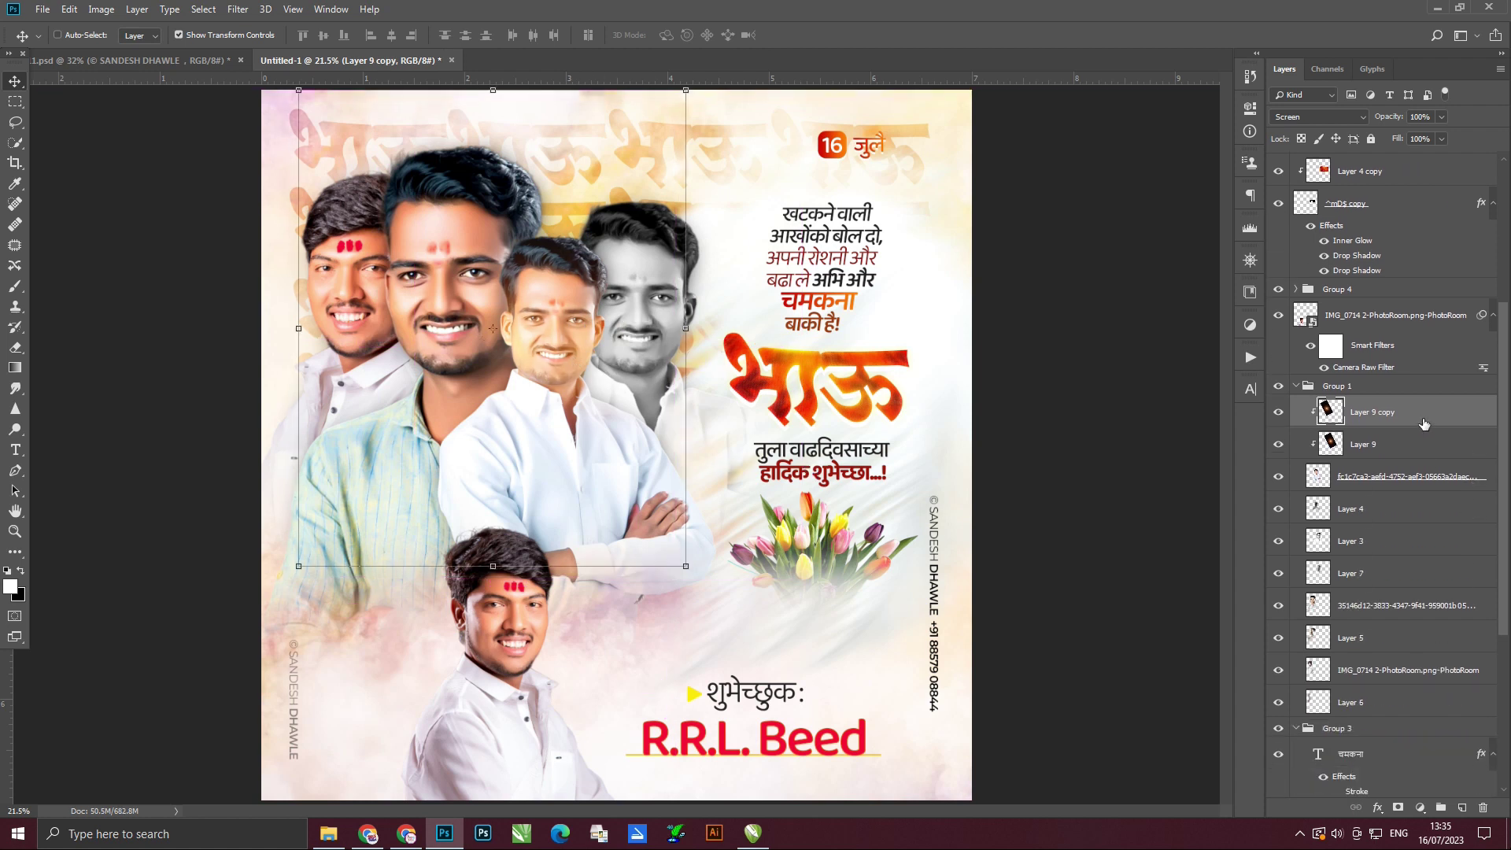
Copy the glow below Layer 4, position it on the poster, and duplicate it.
{"action": "left_click_drag", "start_coordinate": [1425, 424], "coordinate": [1409, 540]}
{"action": "left_click_drag", "start_coordinate": [638, 488], "coordinate": [858, 472]}
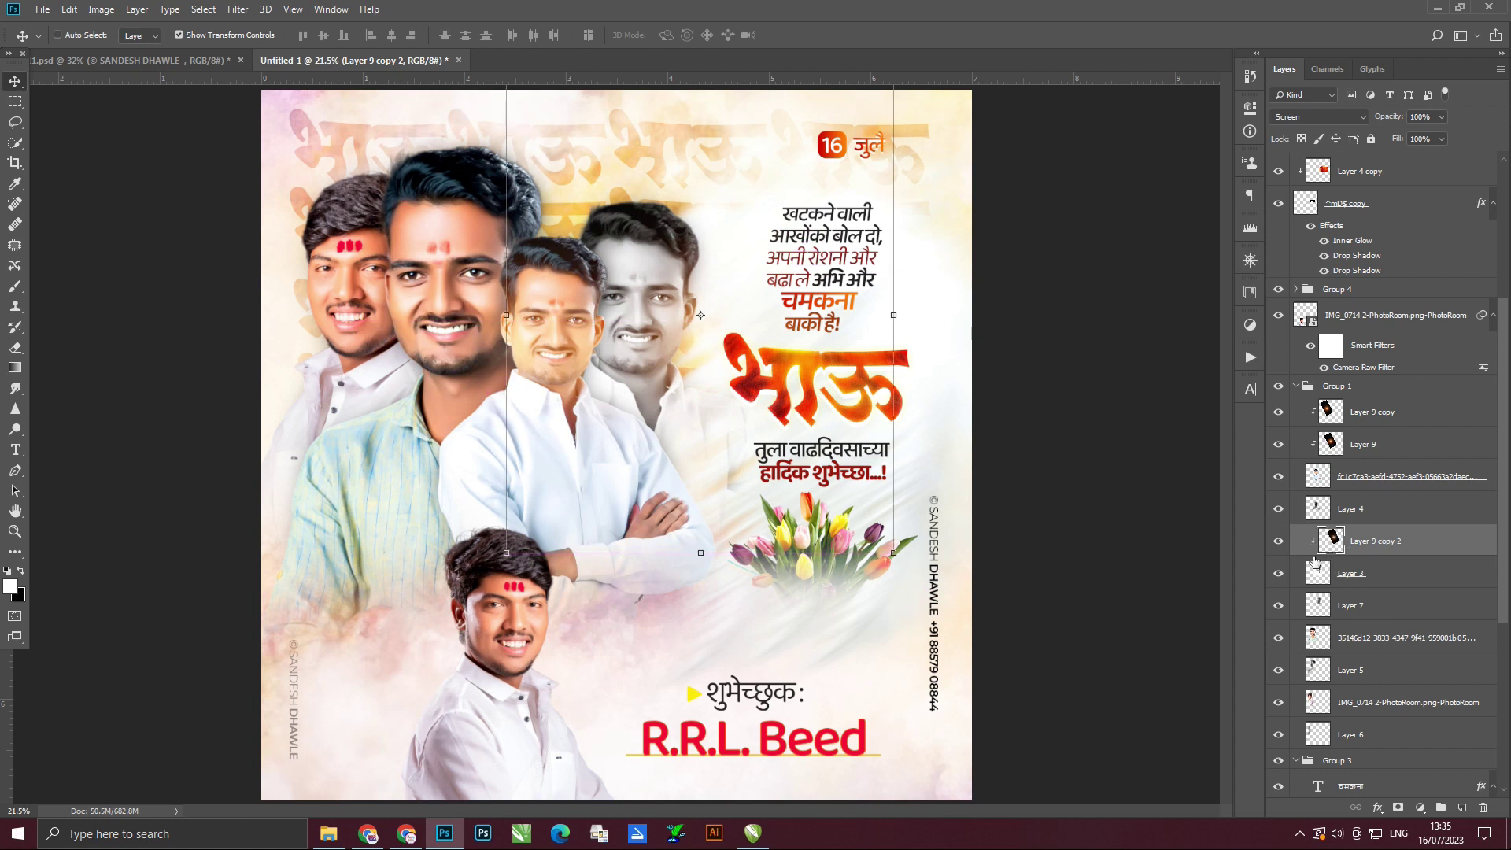
{"action": "key", "text": "e"}
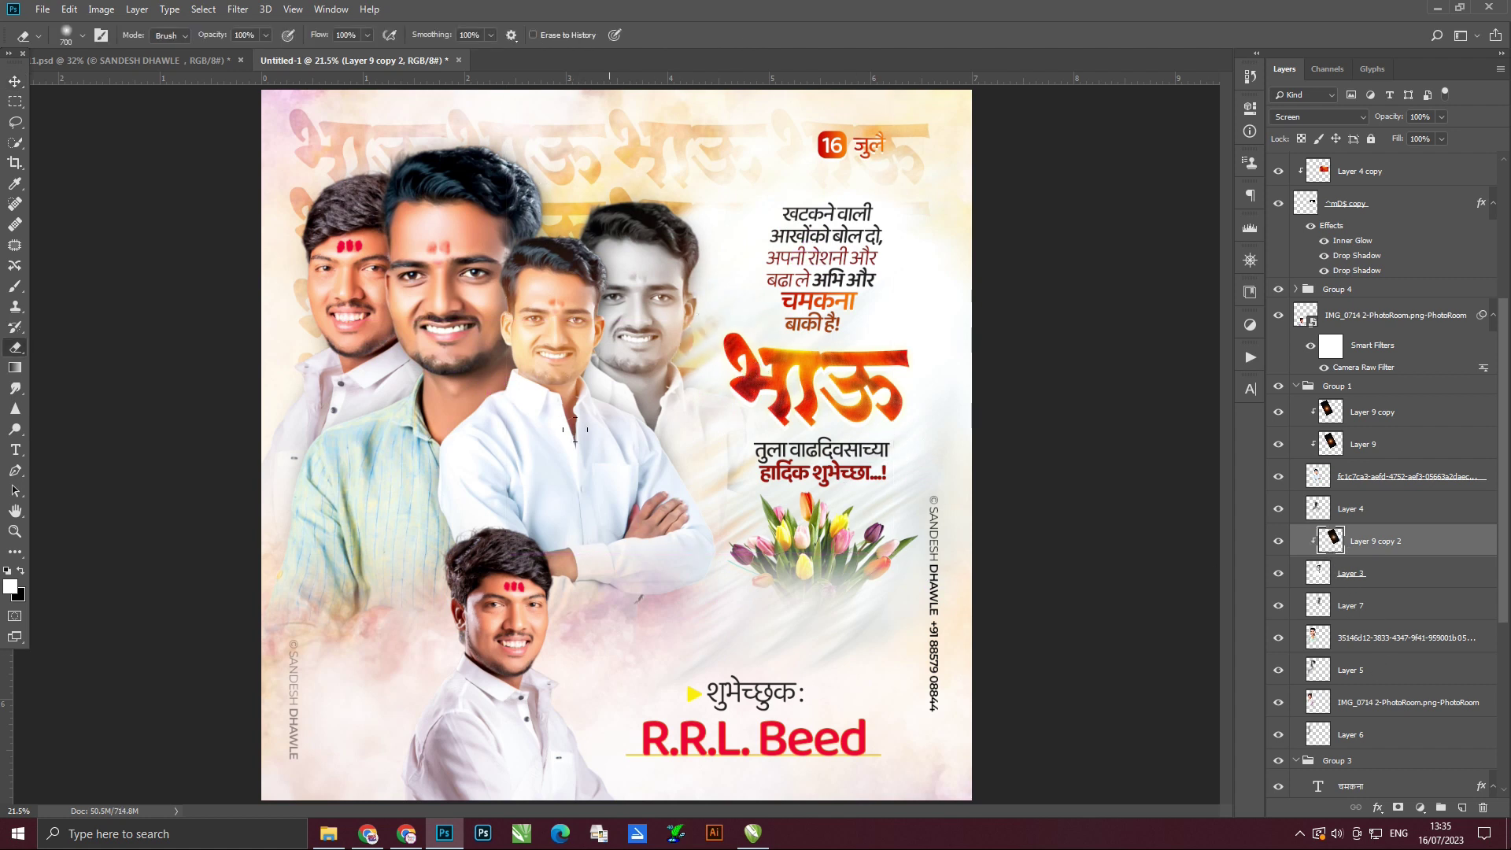
{"action": "left_click", "coordinate": [12, 85]}
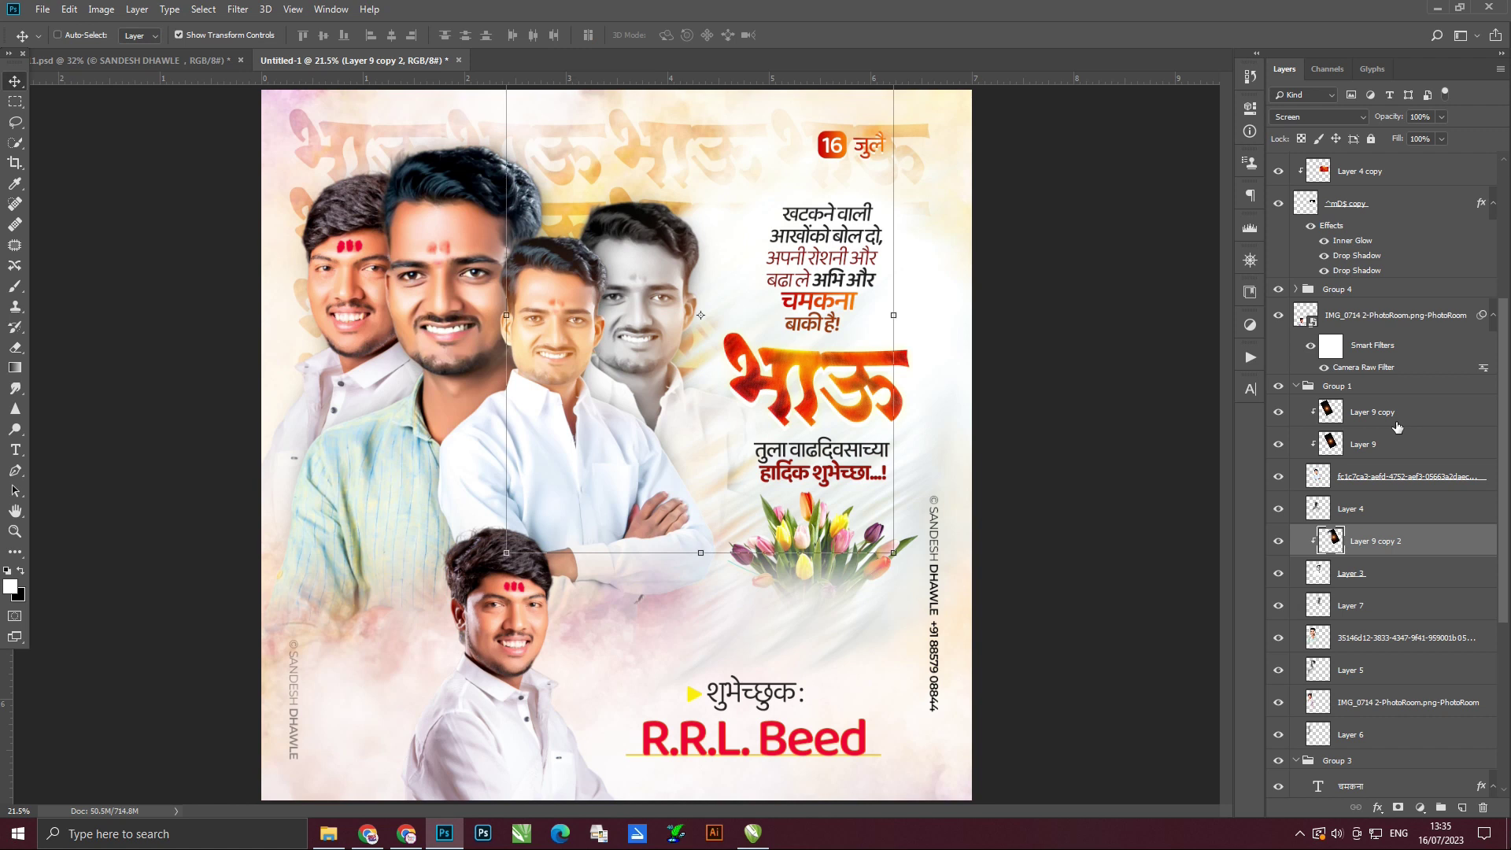
{"action": "key", "text": "ctrl+j"}
{"action": "scroll", "coordinate": [1397, 562], "scroll_direction": "down", "scroll_amount": 2}
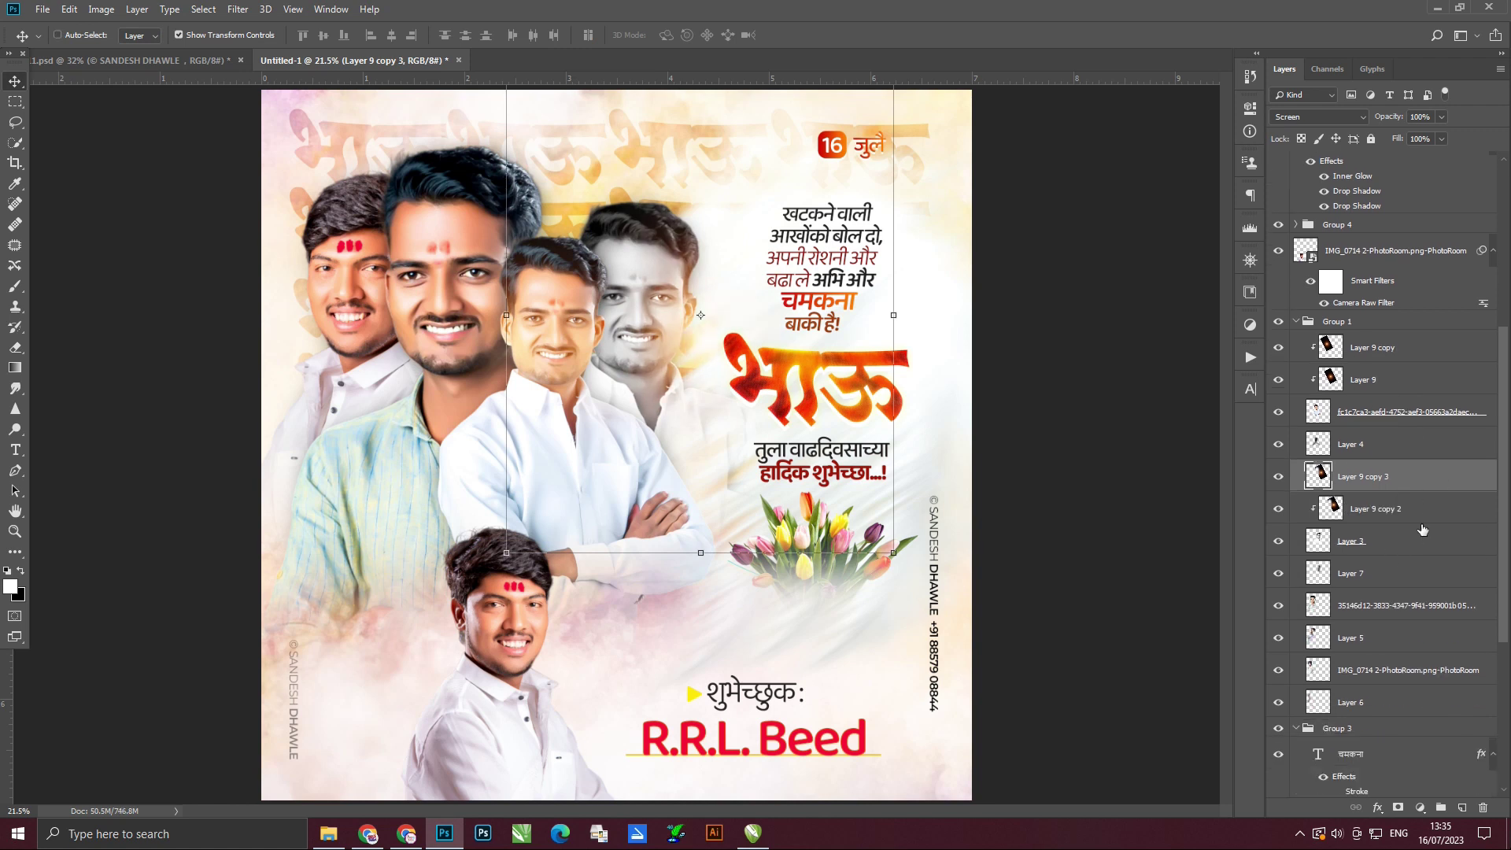
Add a glow copy beneath Layer 7, moved up-left and enlarged to about 147%.
{"action": "left_click", "coordinate": [1401, 510], "text": "shift"}
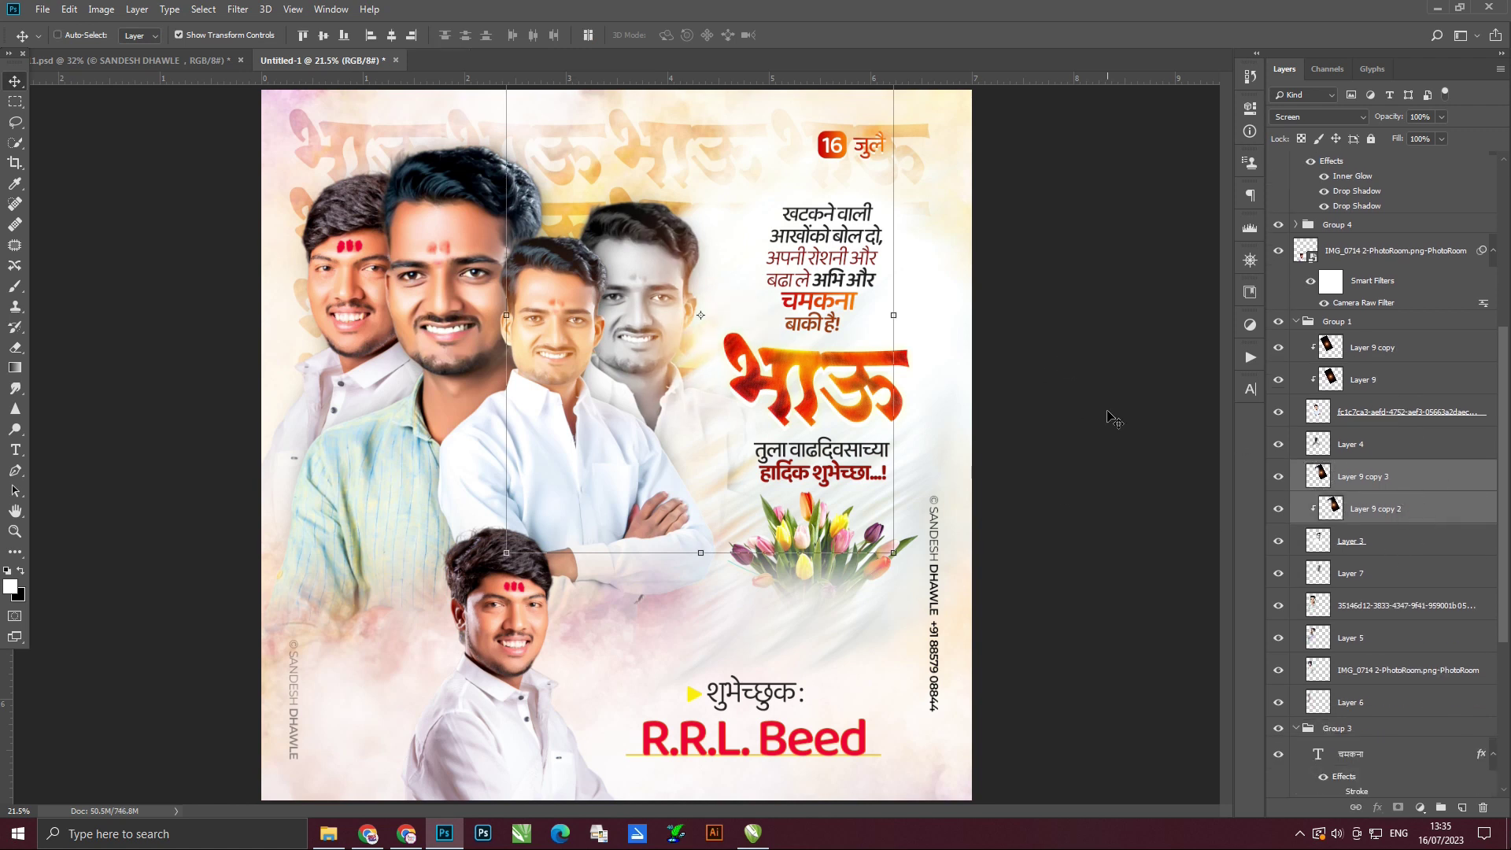
{"action": "left_click", "coordinate": [1401, 476]}
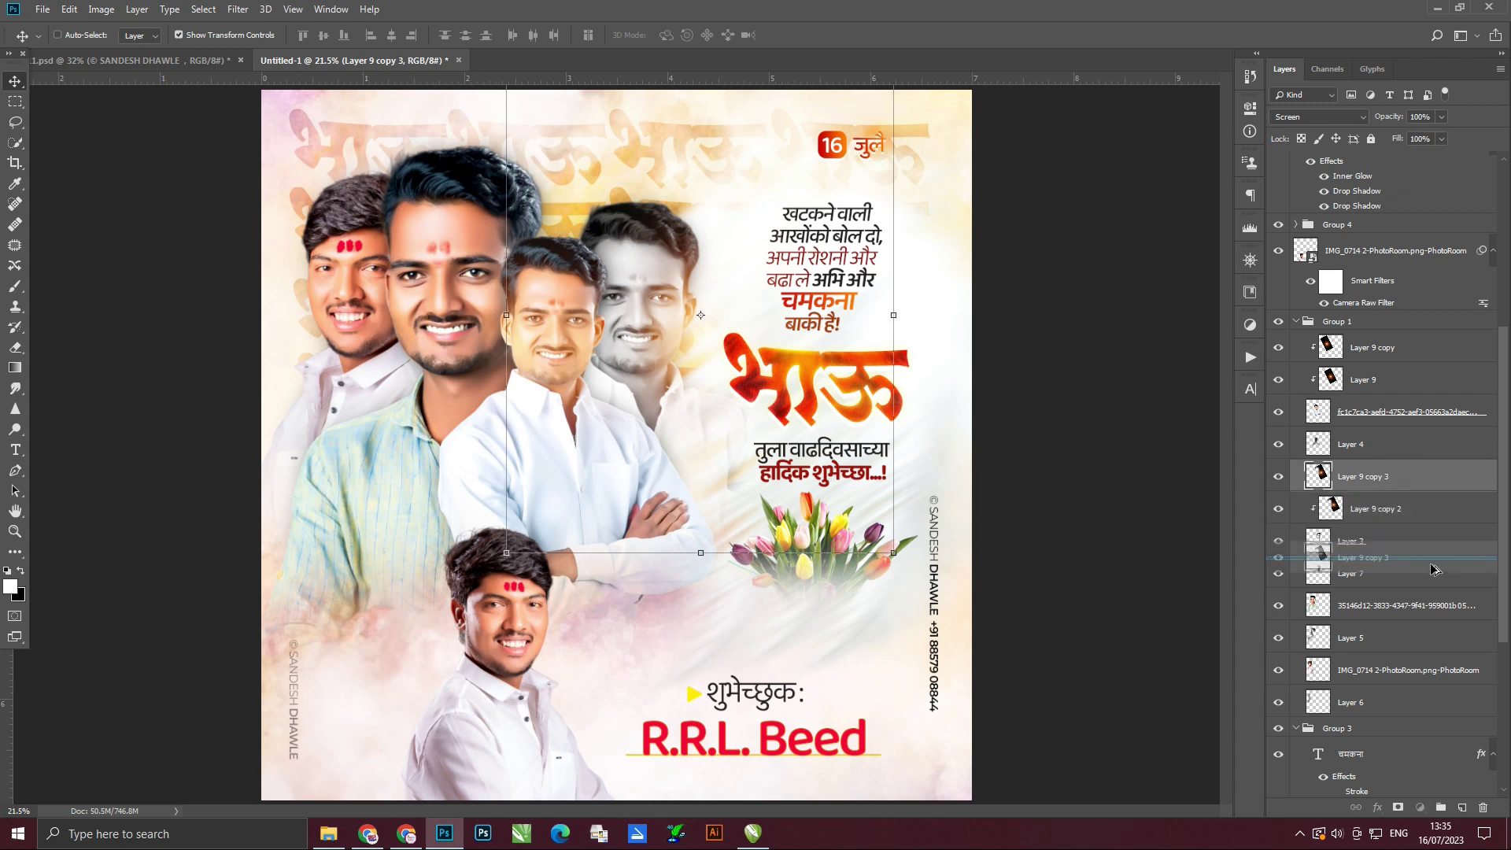
{"action": "left_click_drag", "start_coordinate": [1429, 481], "coordinate": [1323, 604]}
{"action": "left_click_drag", "start_coordinate": [740, 431], "coordinate": [582, 368]}
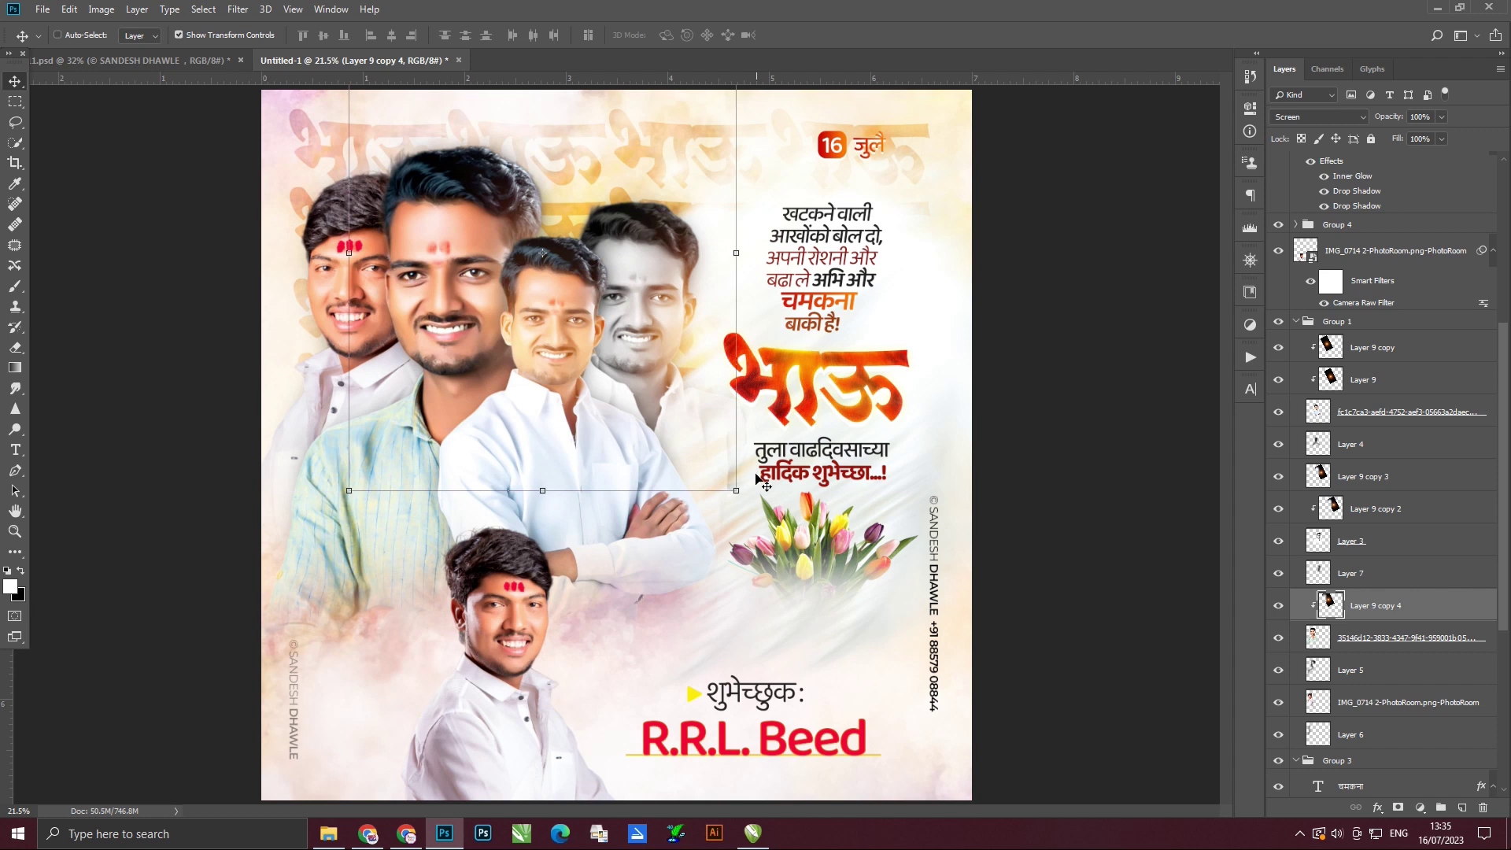
{"action": "left_click_drag", "start_coordinate": [739, 493], "coordinate": [826, 602]}
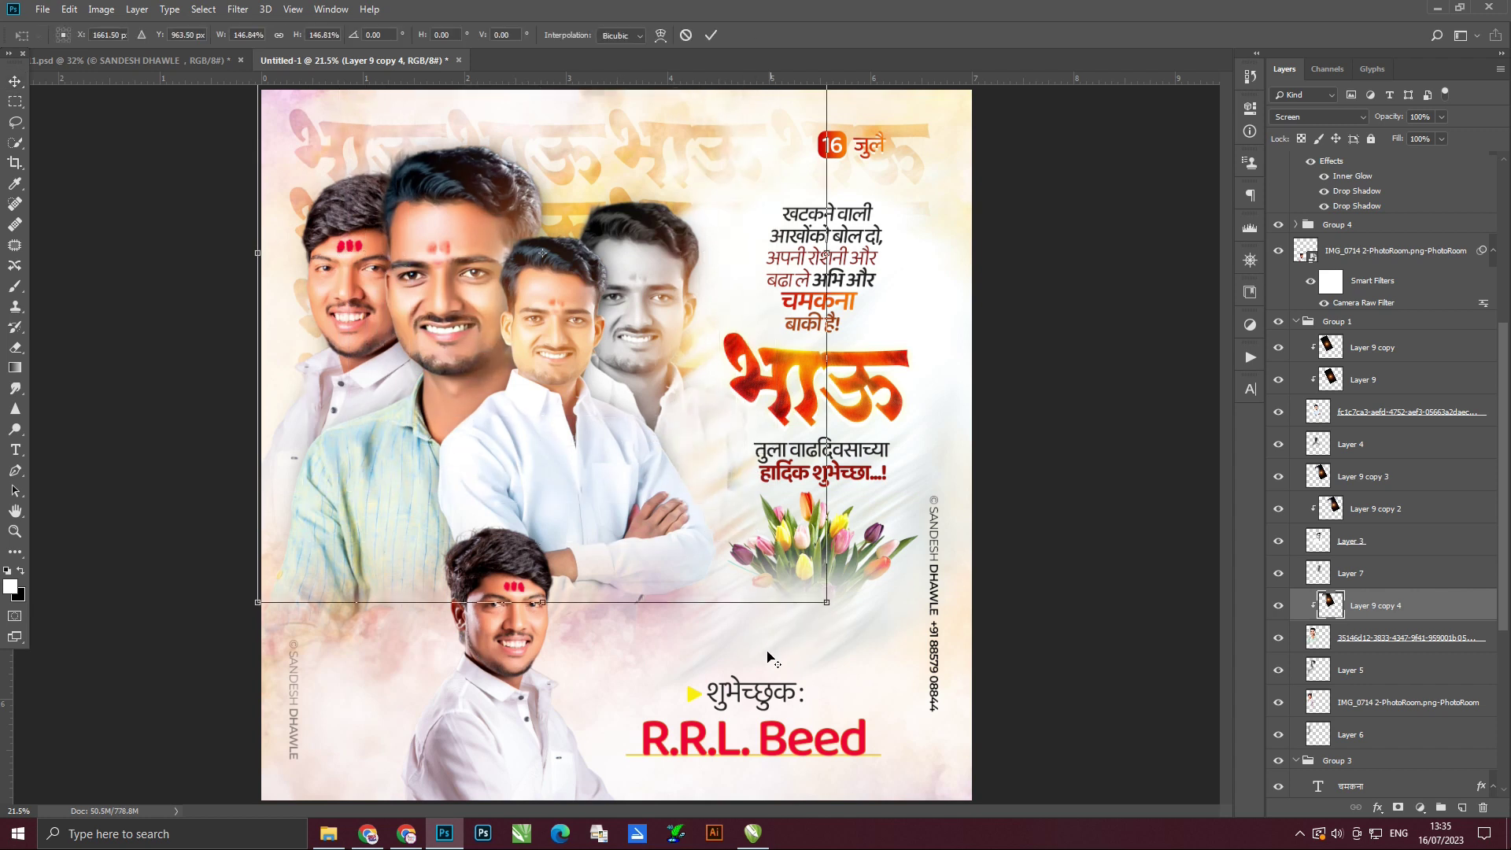
{"action": "key", "text": "Return"}
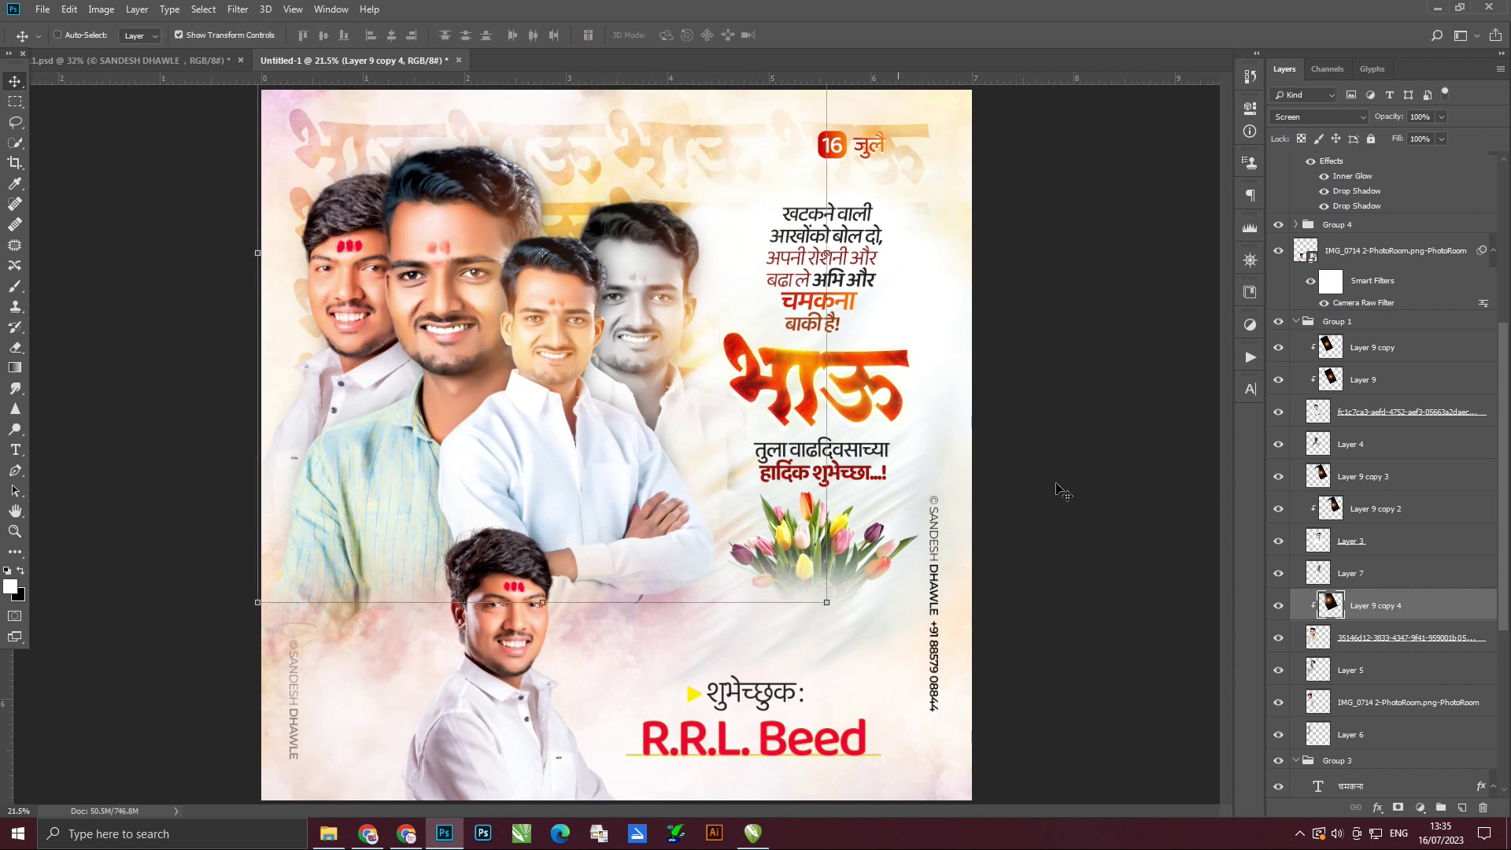
{"action": "scroll", "coordinate": [1408, 630], "scroll_direction": "down", "scroll_amount": 3}
Clip another glow copy to the IMG_0714 portrait, shifted left, shrunk to 60%, slightly tilted.
{"action": "left_click_drag", "start_coordinate": [1427, 517], "coordinate": [1314, 622]}
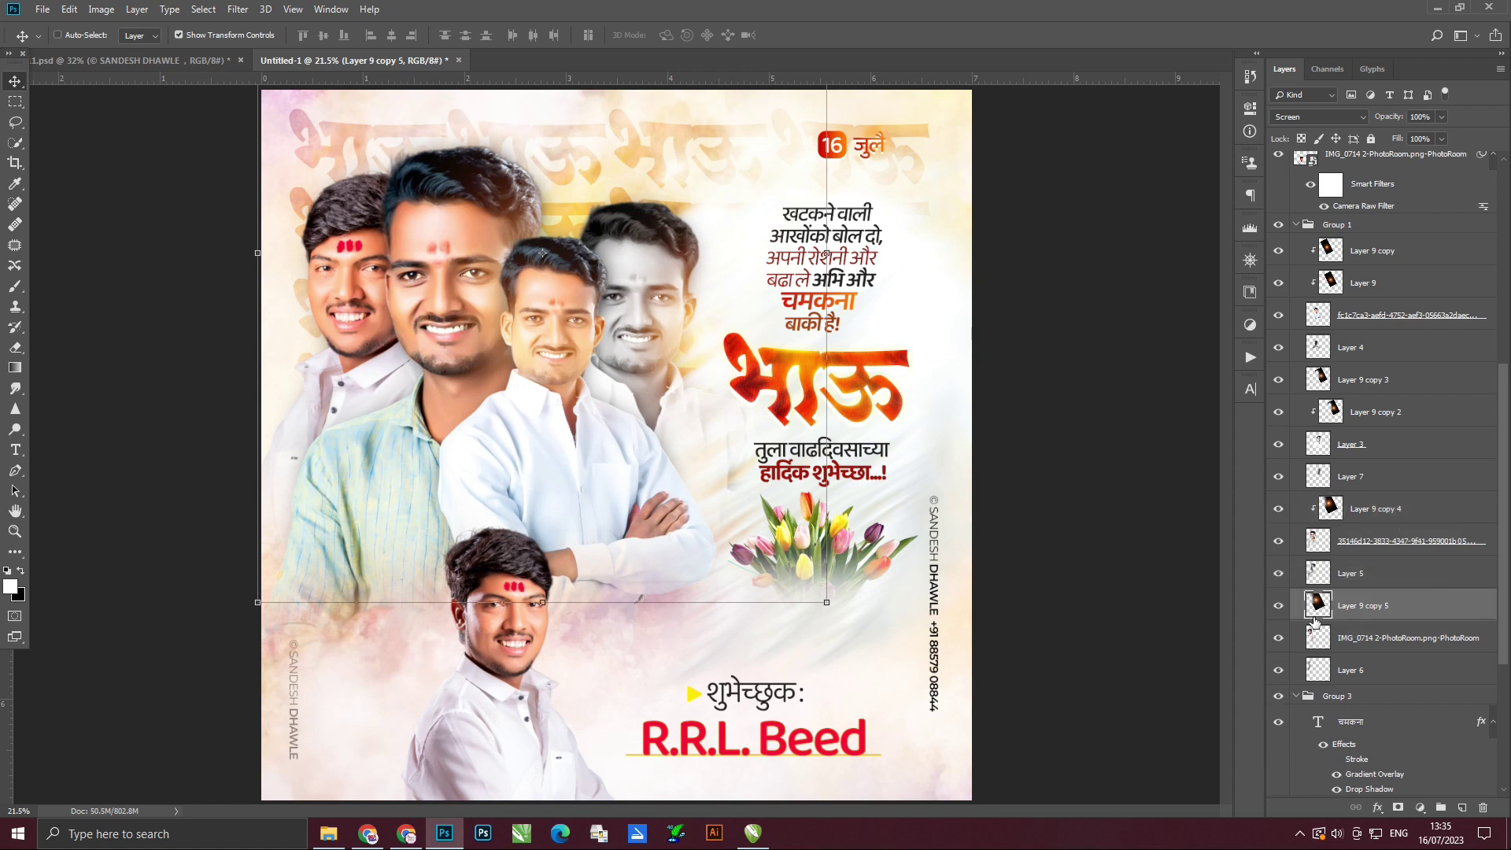
{"action": "left_click", "coordinate": [1316, 618], "text": "alt"}
{"action": "left_click_drag", "start_coordinate": [675, 370], "coordinate": [551, 371]}
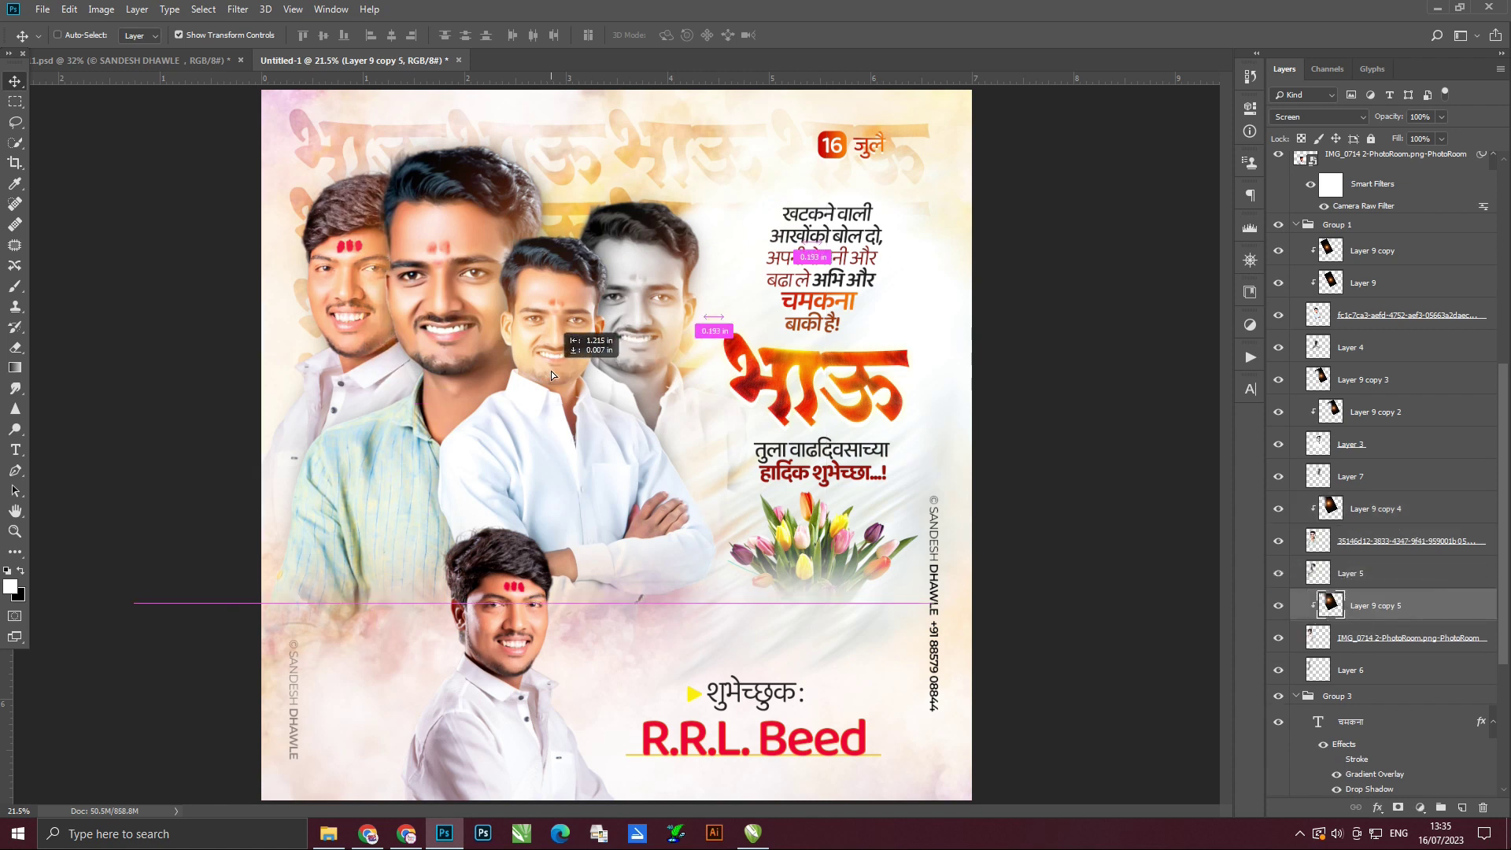
{"action": "mouse_move", "coordinate": [703, 603]}
{"action": "left_mouse_down", "text": "alt"}
{"action": "mouse_move", "coordinate": [589, 464]}
{"action": "mouse_move", "coordinate": [601, 506]}
{"action": "left_mouse_up", "text": "alt"}
{"action": "left_click_drag", "start_coordinate": [526, 381], "coordinate": [511, 418]}
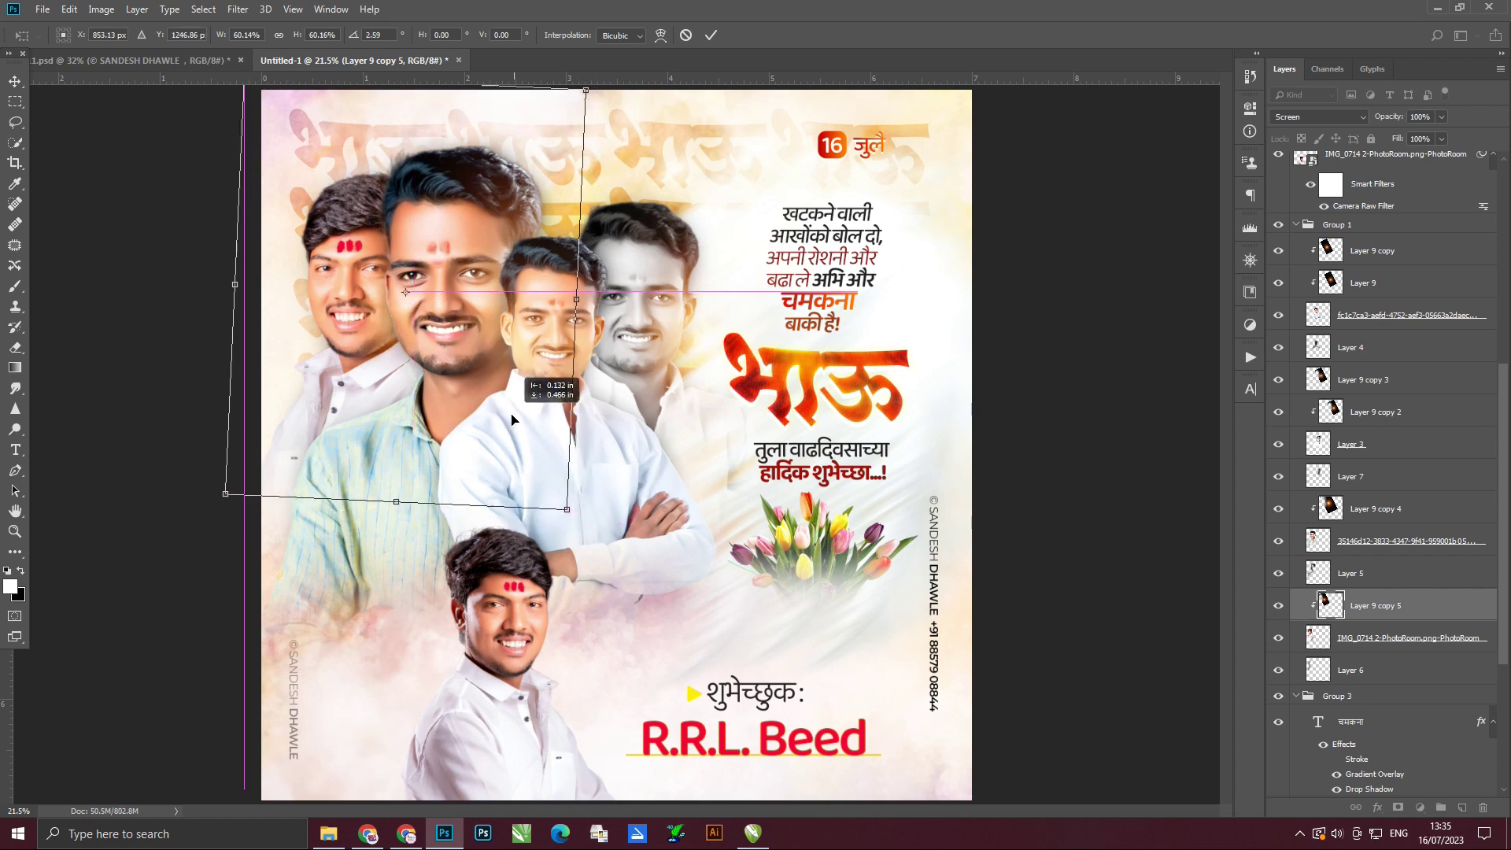
{"action": "key", "text": "Return"}
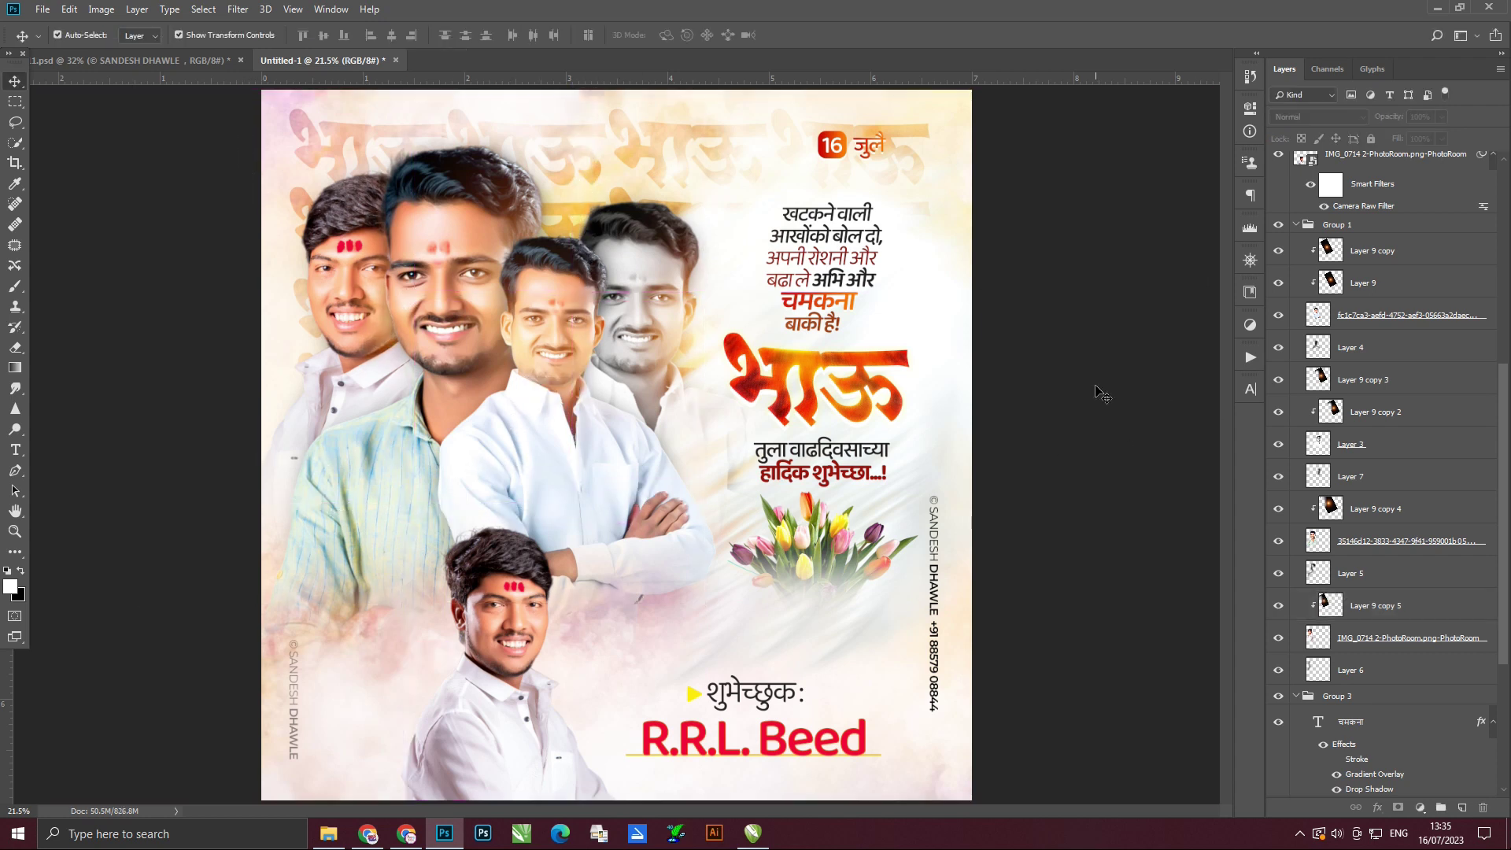
{"action": "key", "text": "ctrl+0"}
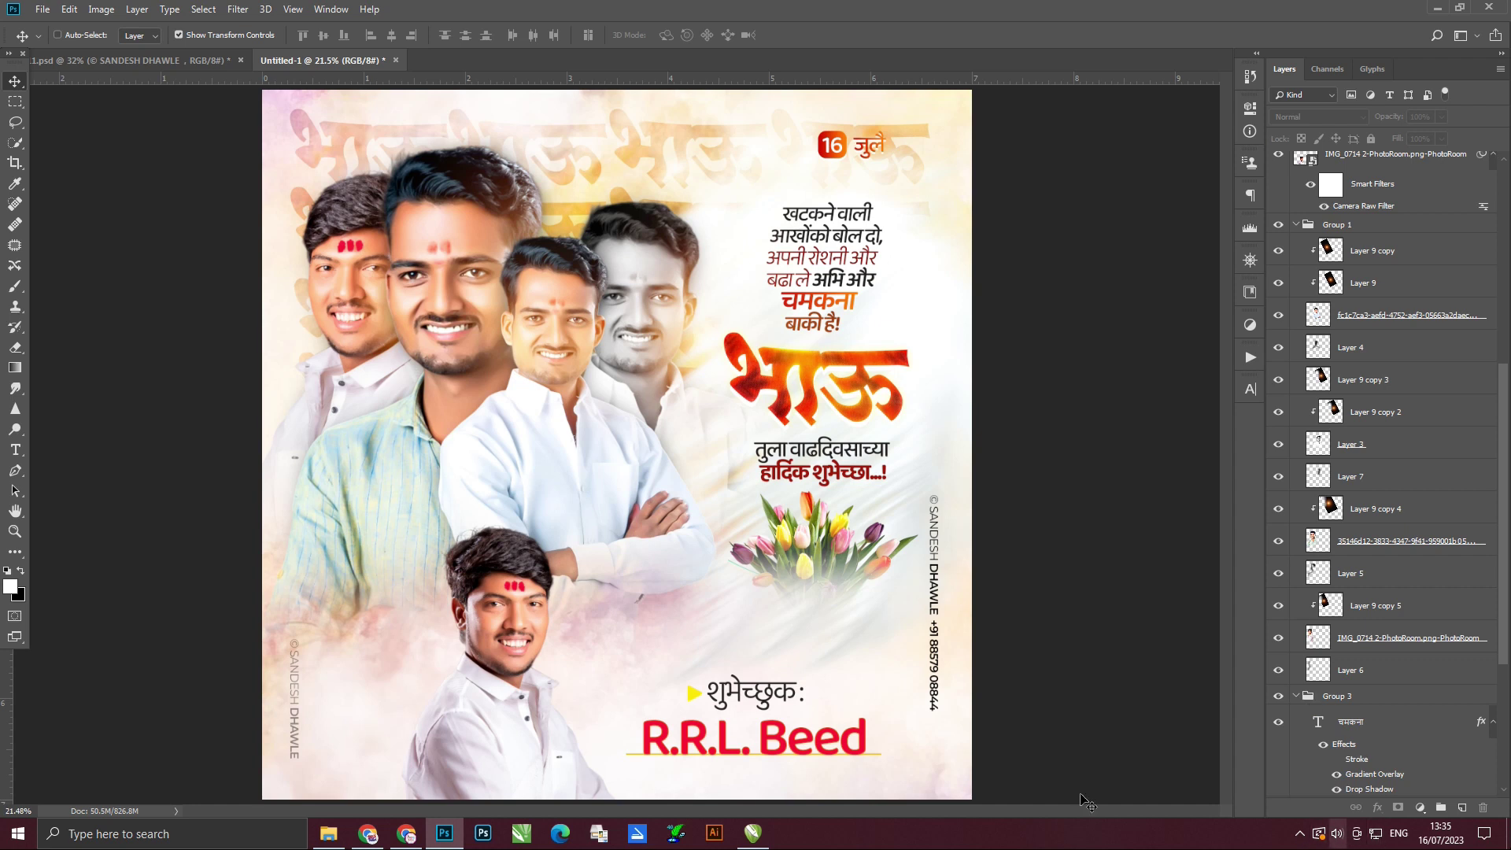
{"action": "left_click", "coordinate": [43, 9]}
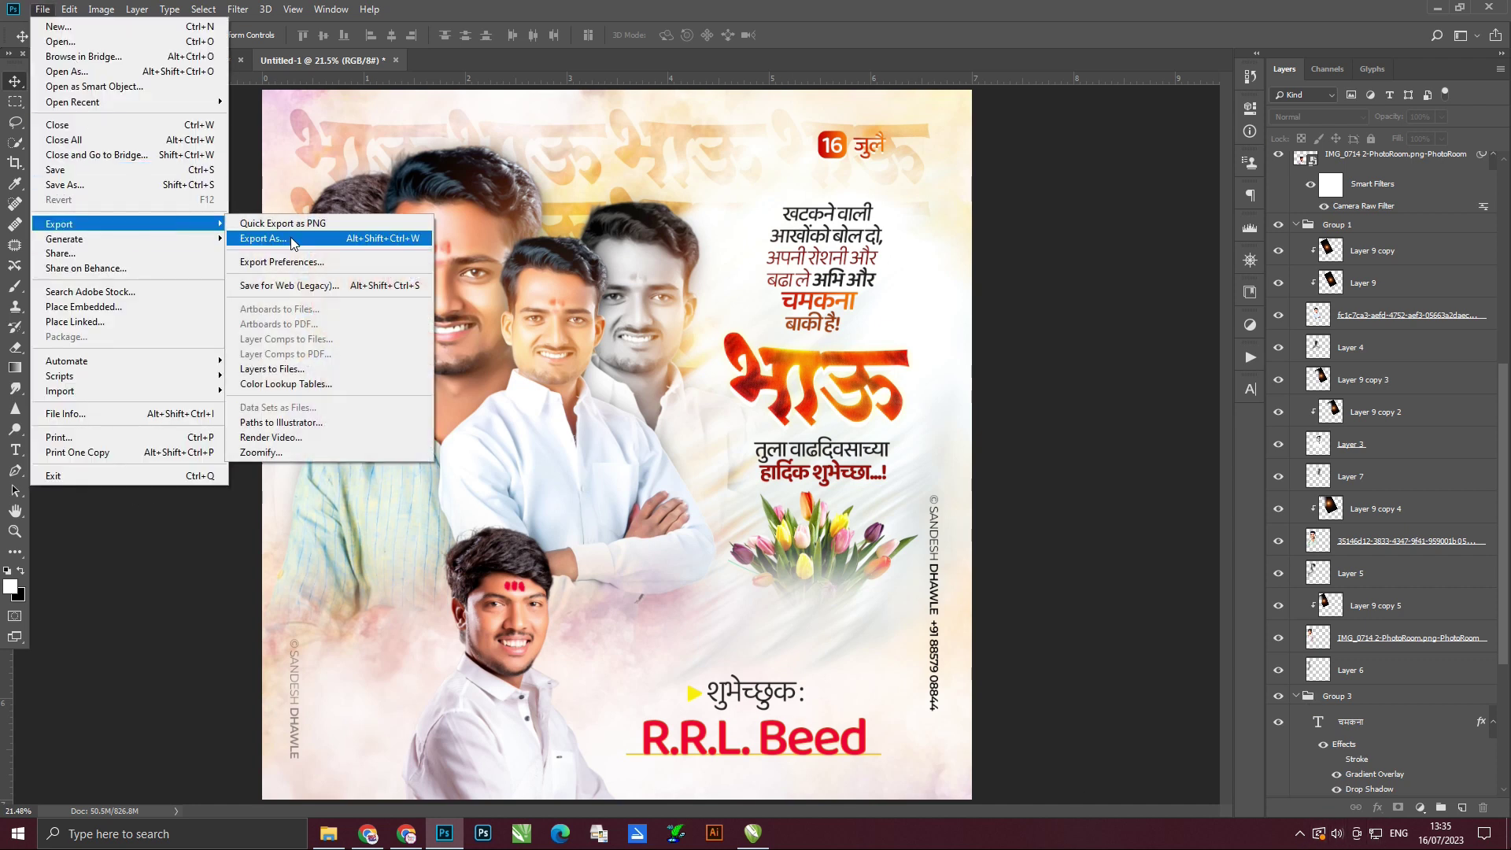
Export the poster as a JPG named 47654 on the Desktop, not overwriting Untitled-1.jpg.
{"action": "mouse_move", "coordinate": [59, 224]}
{"action": "left_click", "coordinate": [319, 236]}
{"action": "left_click", "coordinate": [1382, 209]}
{"action": "left_click", "coordinate": [1379, 240]}
{"action": "left_click", "coordinate": [1434, 671]}
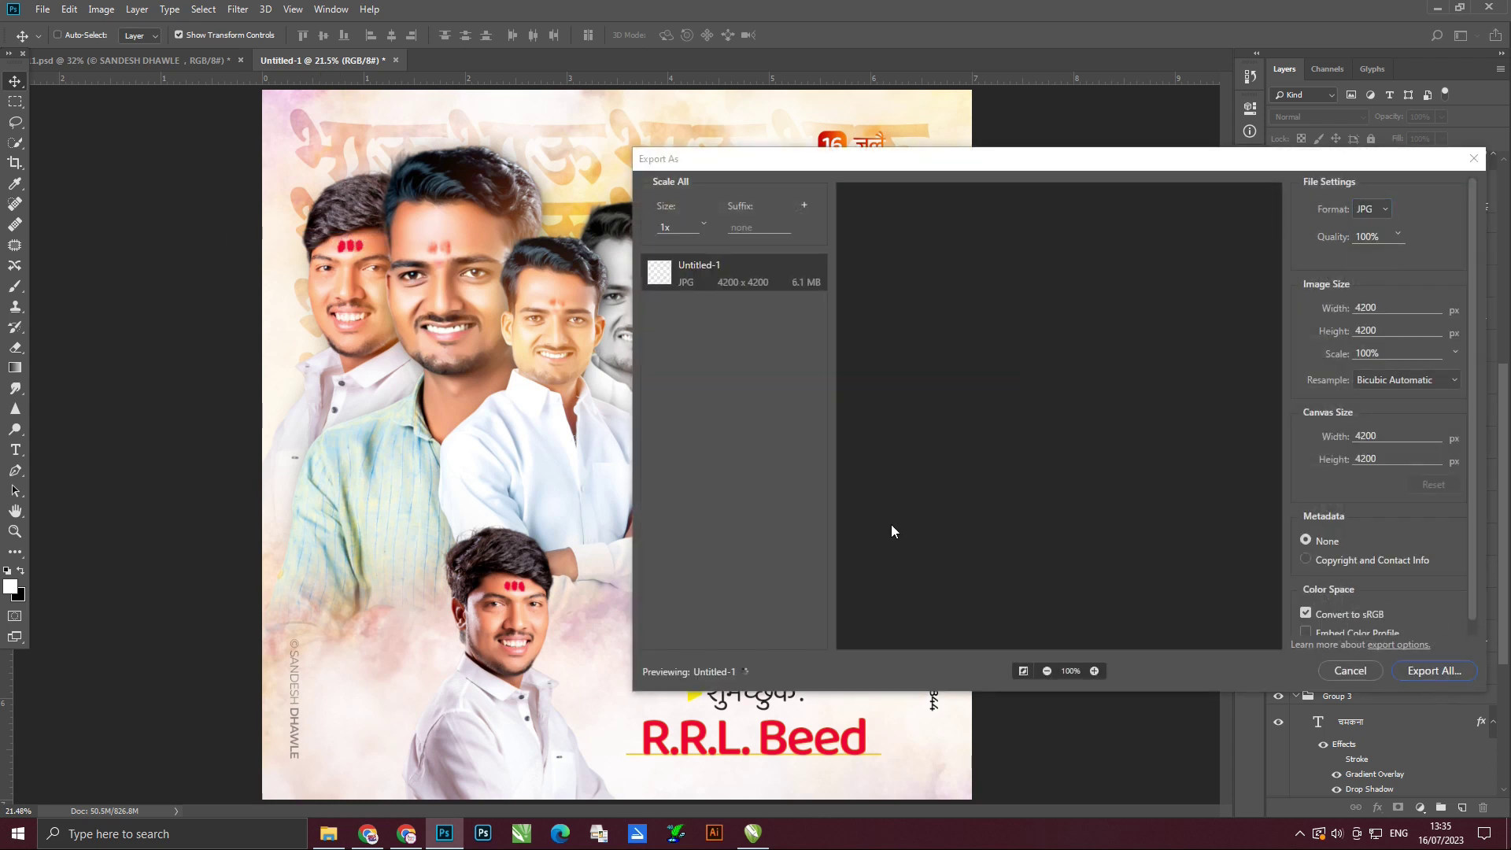
{"action": "left_click", "coordinate": [102, 162]}
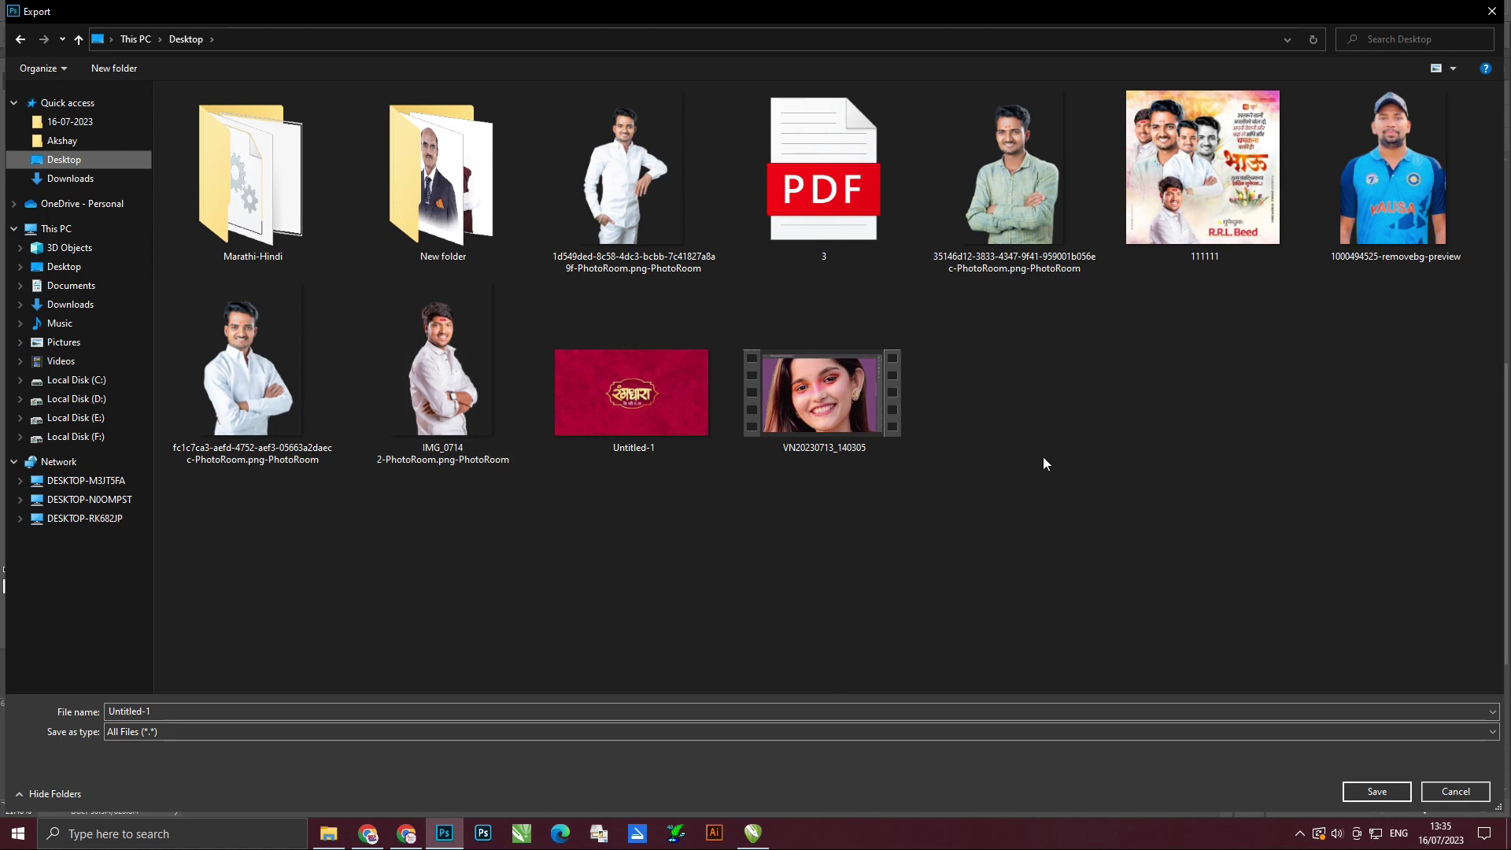
{"action": "left_click", "coordinate": [1374, 794]}
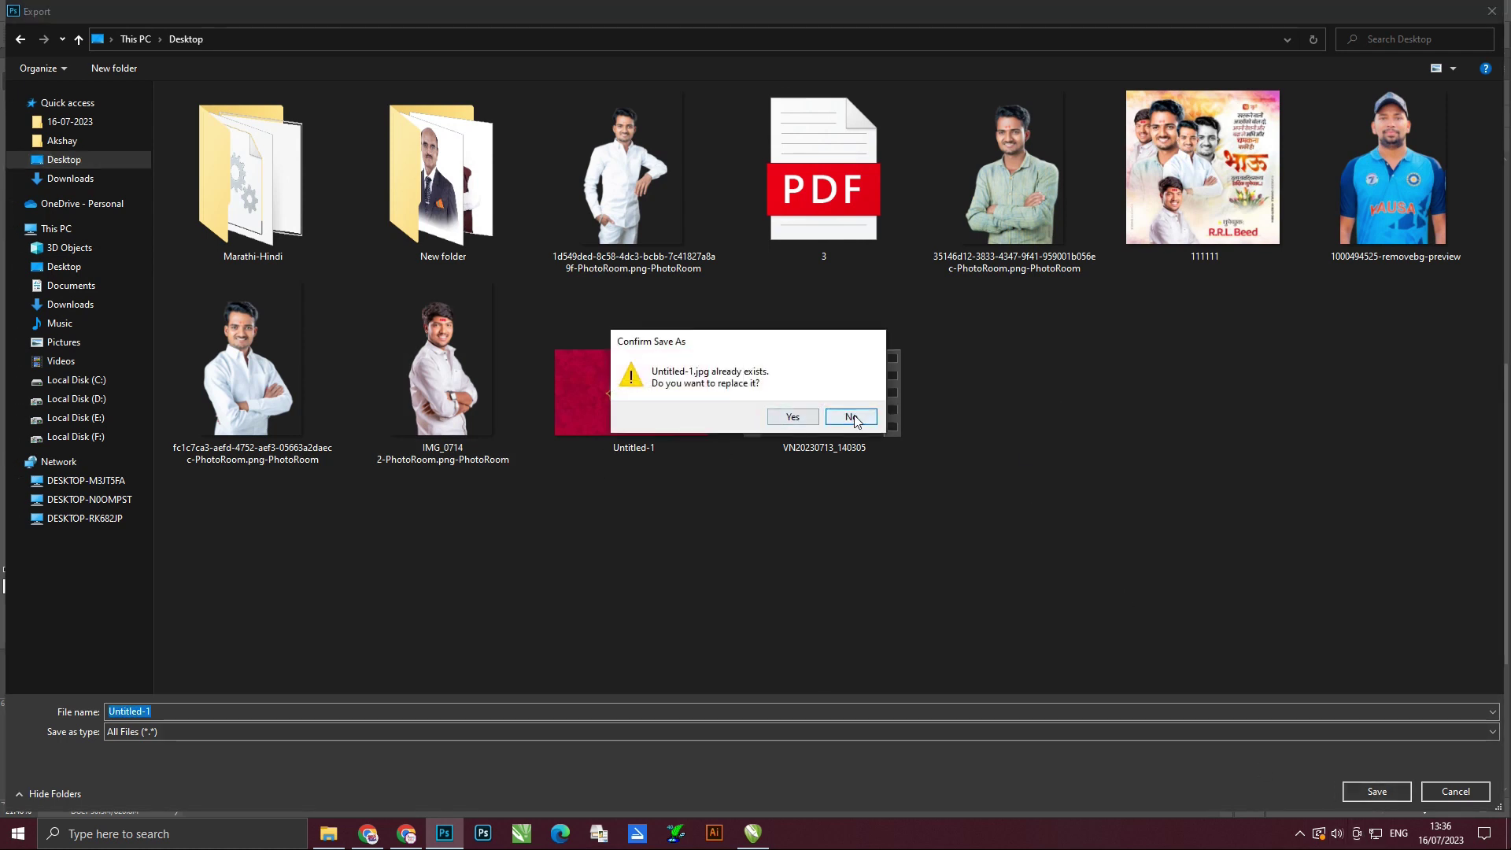
{"action": "left_click", "coordinate": [854, 418]}
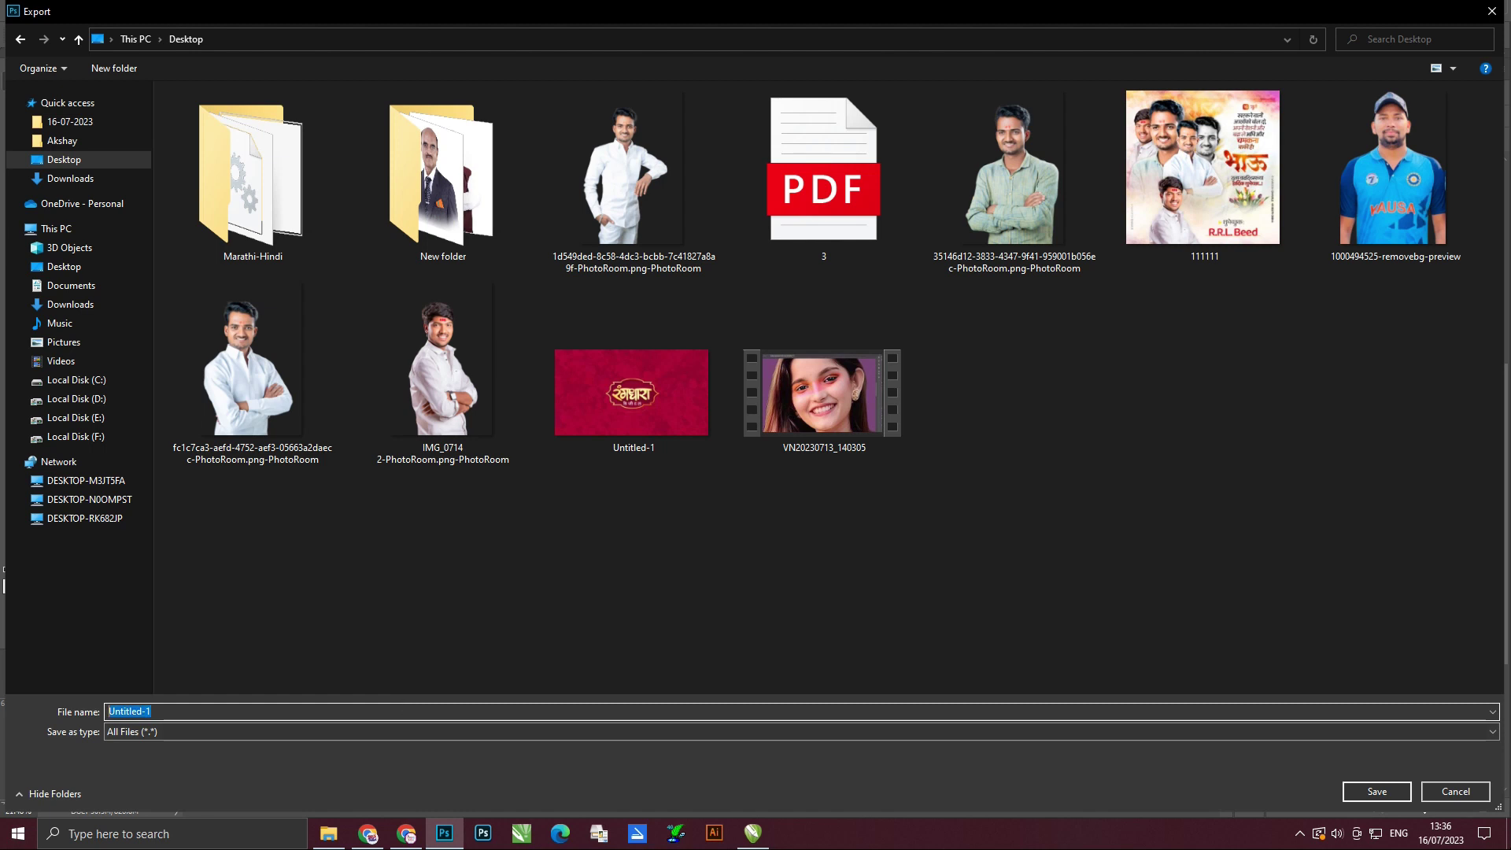
{"action": "type", "text": "47654"}
{"action": "key", "text": "Return"}
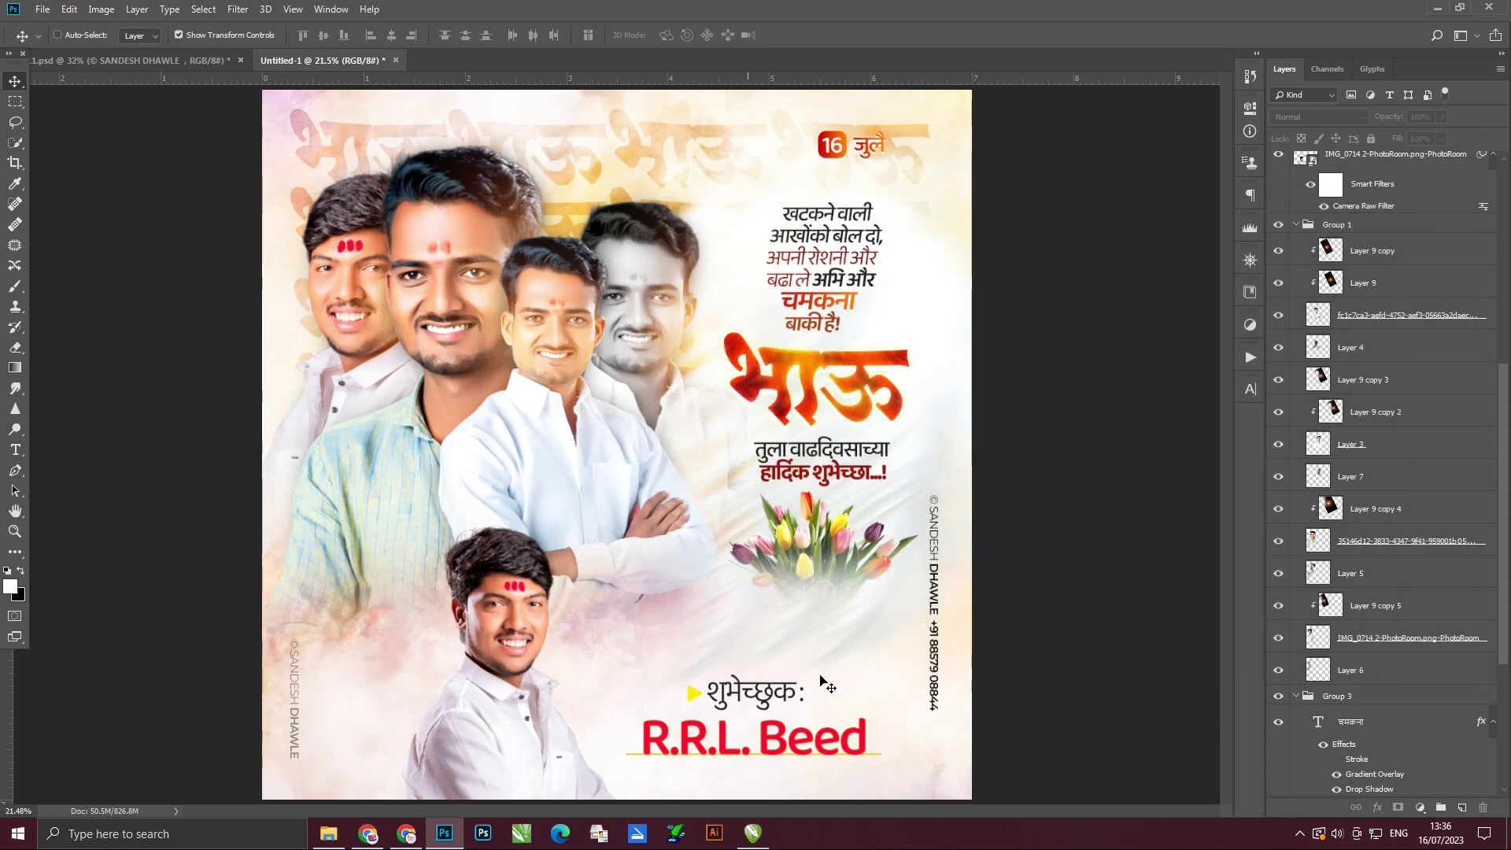
Minimize Photoshop and Chrome, hide the desktop icons, and restore File Explorer on the Desktop folder.
{"action": "left_click", "coordinate": [1442, 7]}
{"action": "left_click", "coordinate": [1426, 10]}
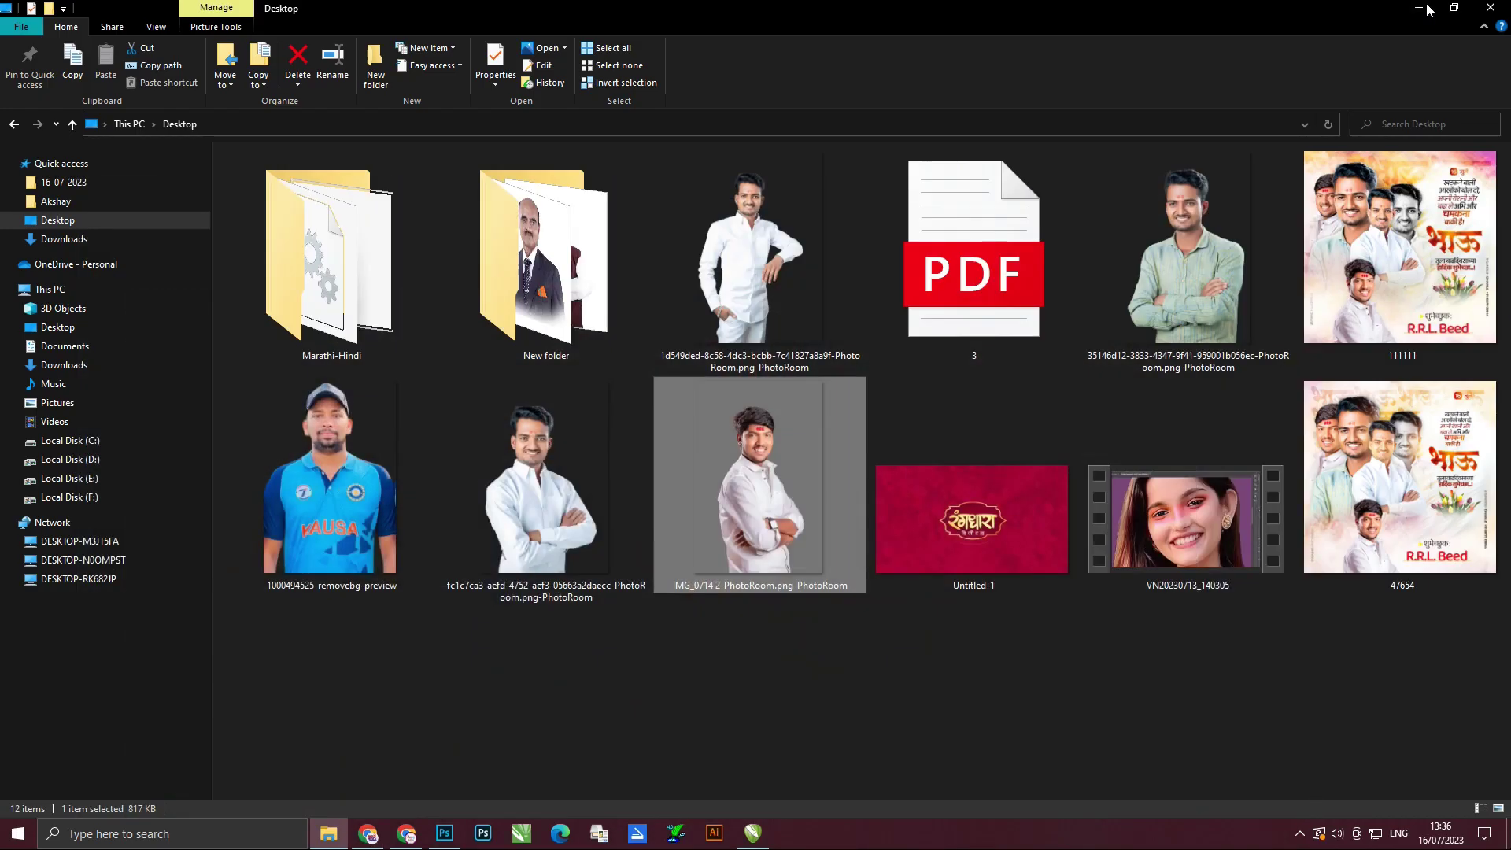
{"action": "right_click", "coordinate": [965, 315]}
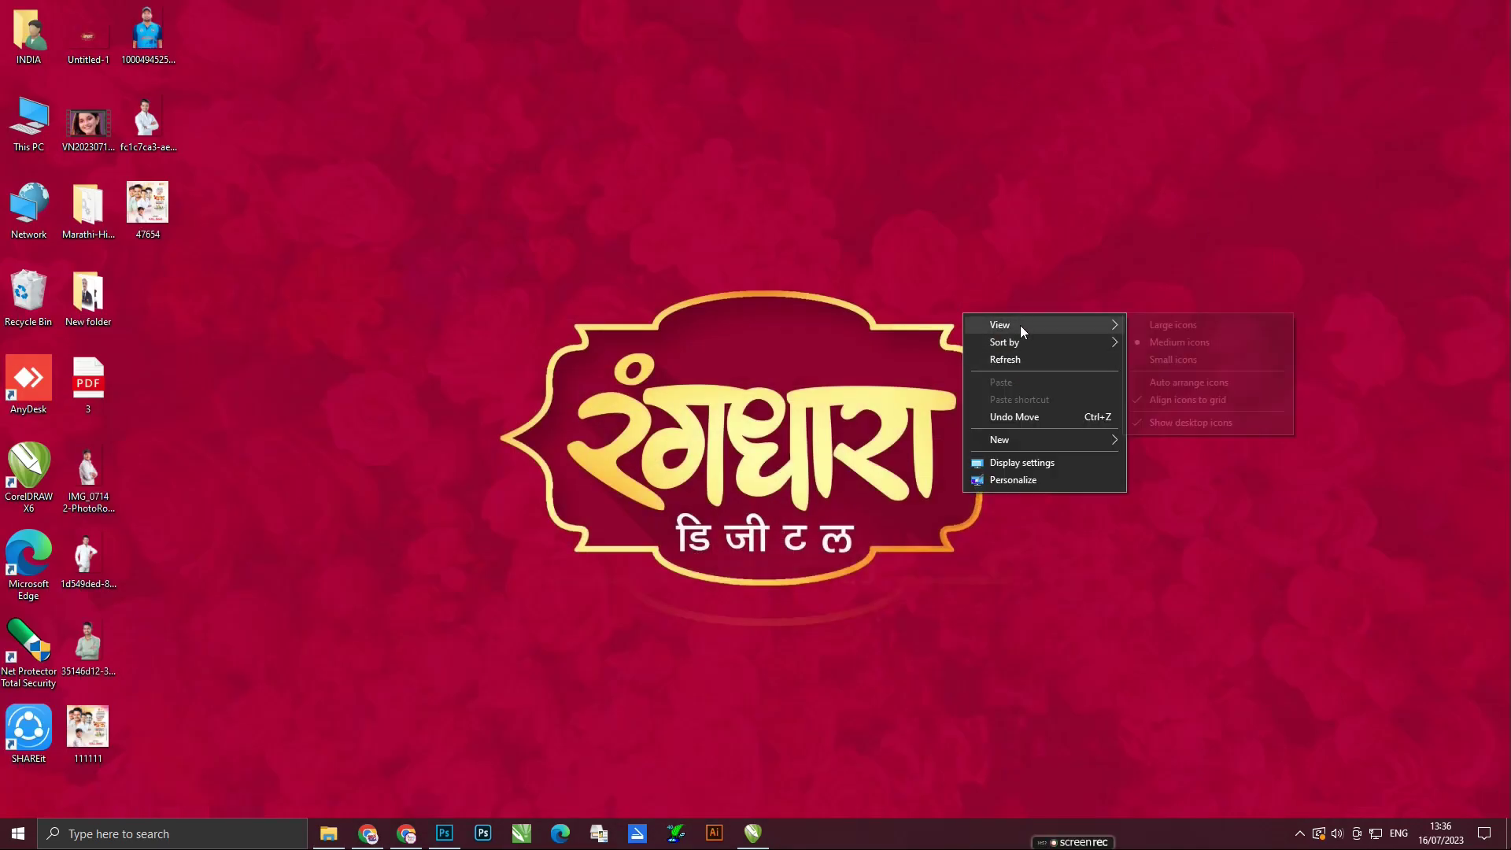
{"action": "right_click", "coordinate": [954, 217]}
{"action": "right_click", "coordinate": [1019, 264]}
{"action": "mouse_move", "coordinate": [1056, 277]}
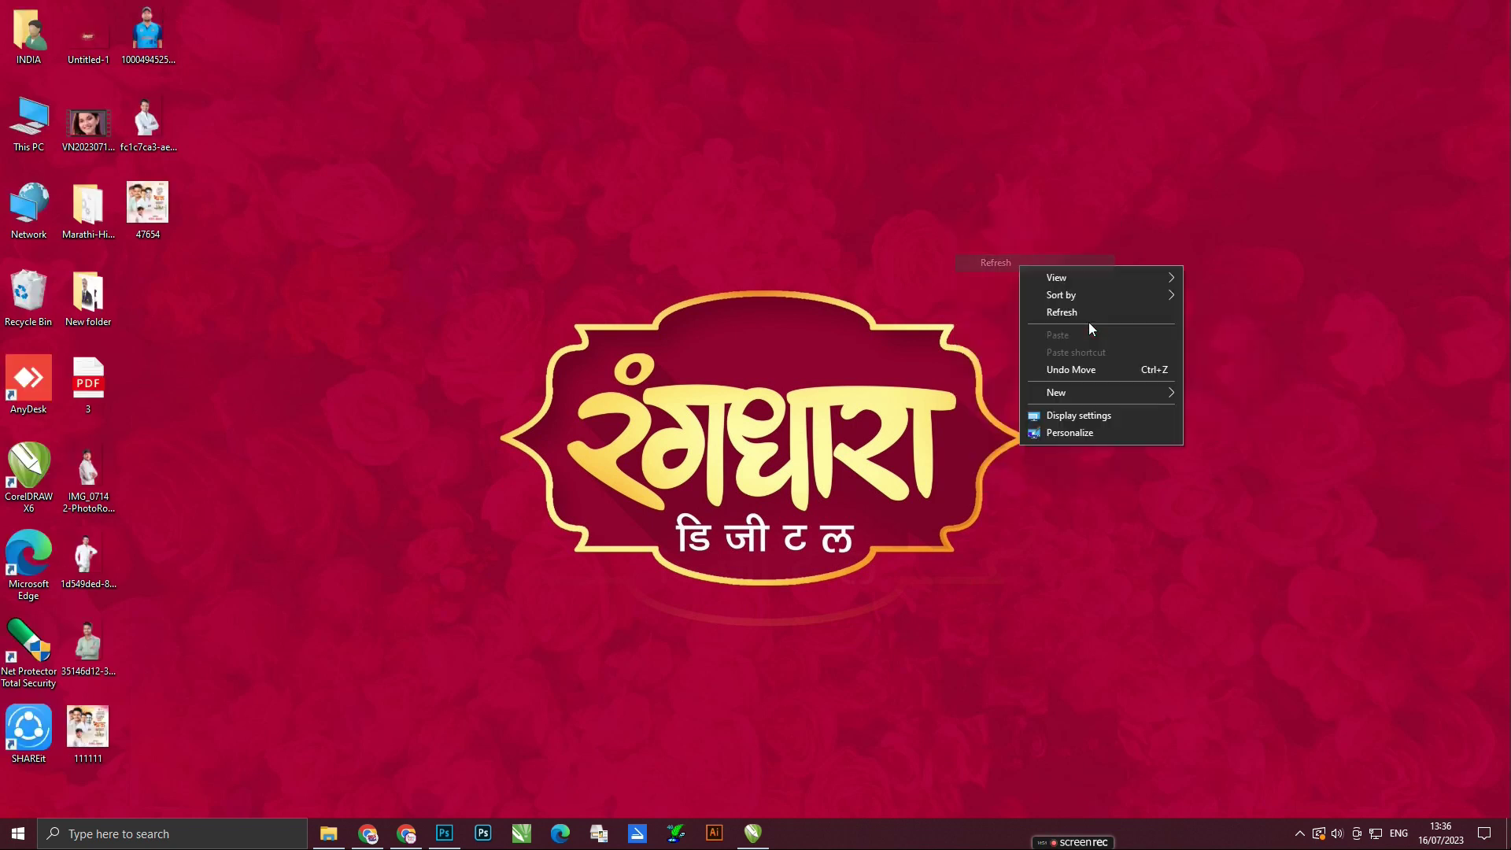
{"action": "left_click", "coordinate": [1236, 381]}
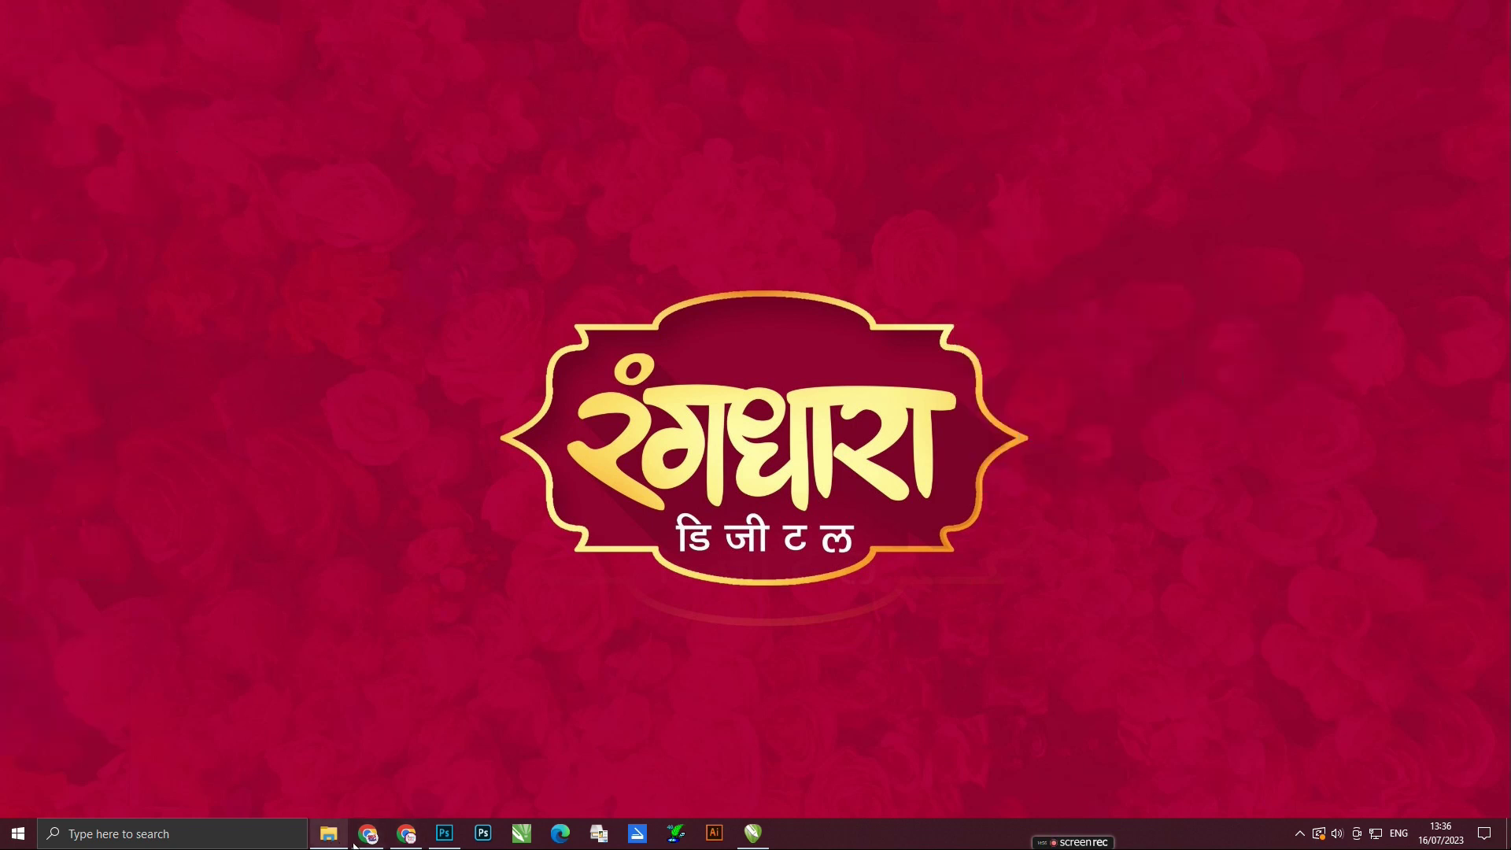
{"action": "left_click", "coordinate": [335, 834]}
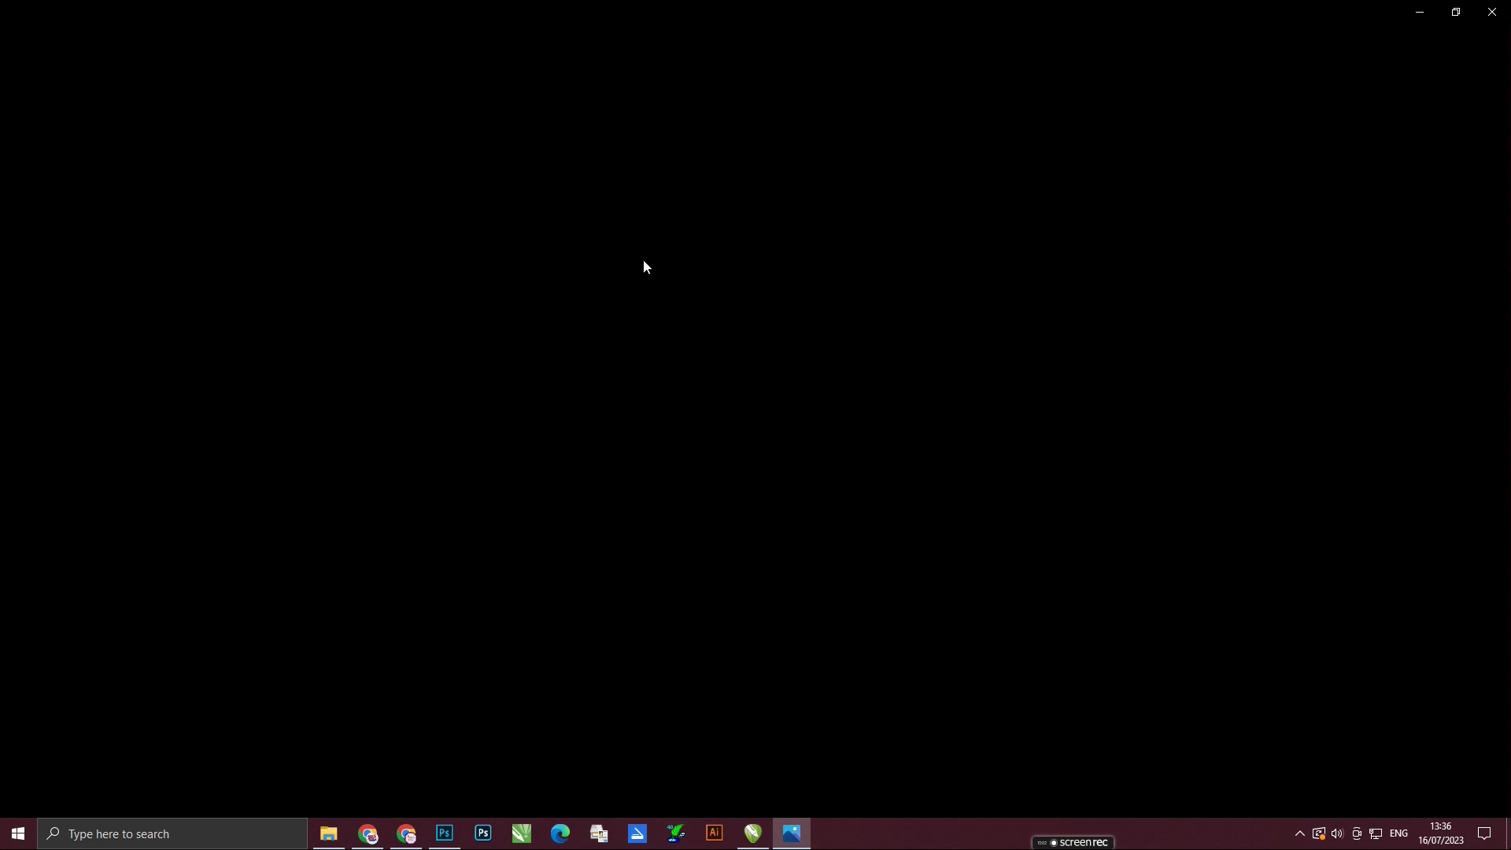
Zoom in and out on the exported 47654 poster in Windows Photos.
{"action": "scroll", "coordinate": [512, 162], "scroll_direction": "up", "scroll_amount": 3}
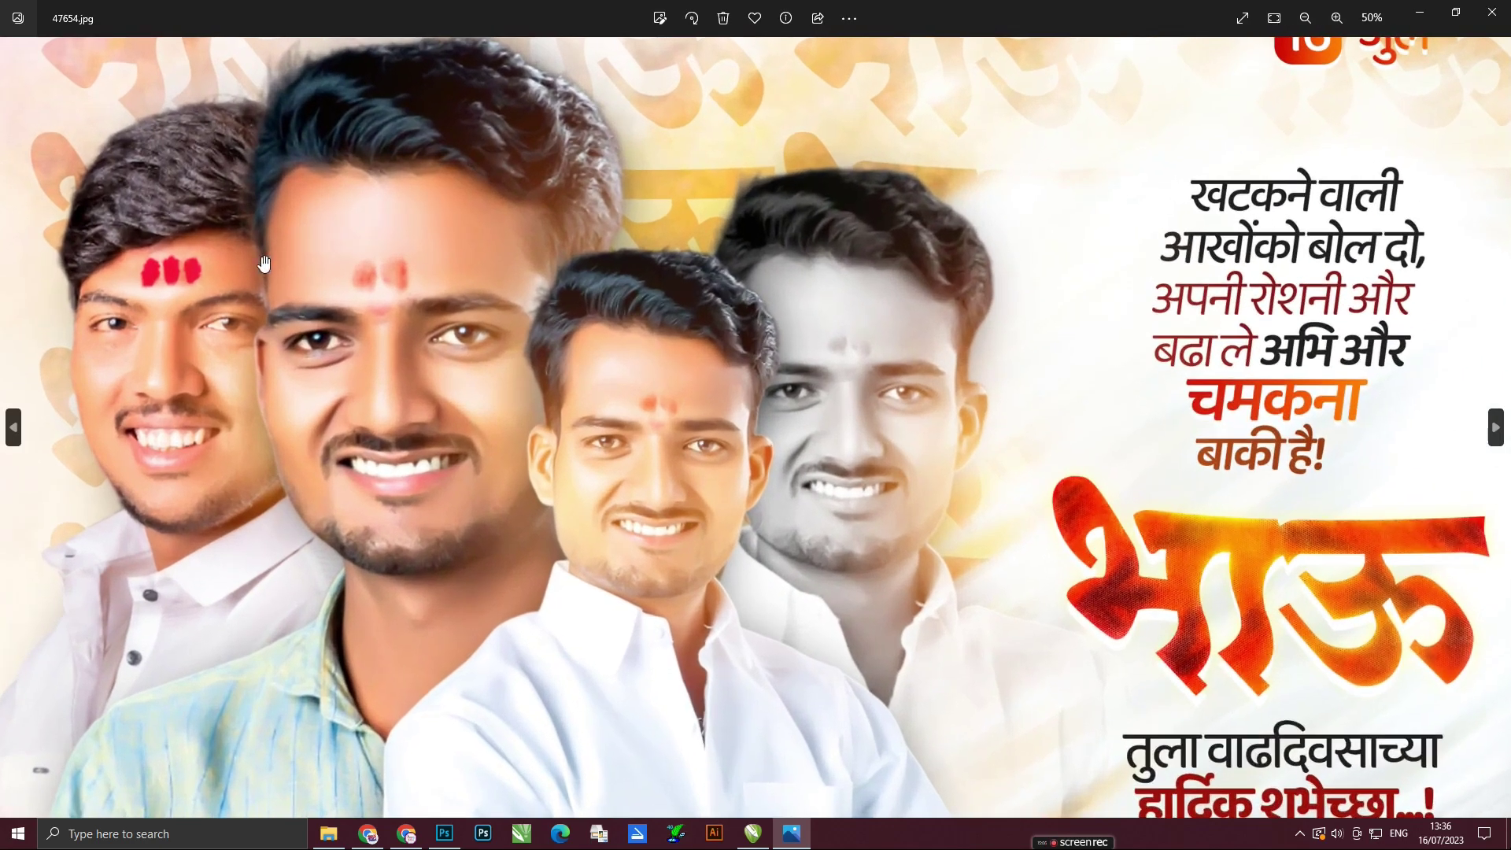
{"action": "scroll", "coordinate": [1109, 264], "scroll_direction": "down", "scroll_amount": 2}
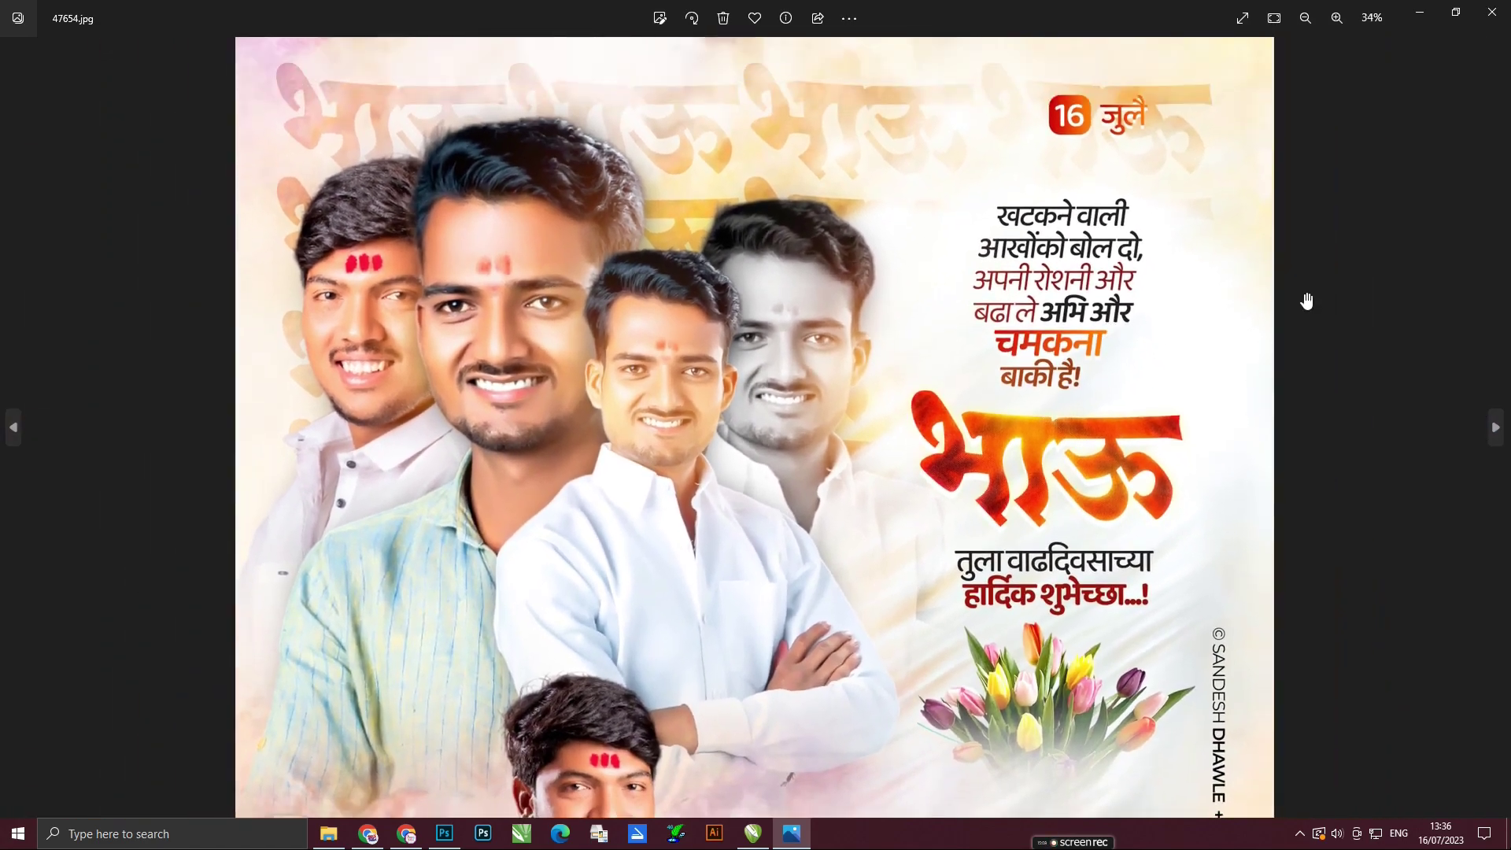
{"action": "scroll", "coordinate": [1108, 264], "scroll_direction": "up", "scroll_amount": 2}
{"action": "scroll", "coordinate": [1023, 315], "scroll_direction": "up", "scroll_amount": 3}
{"action": "scroll", "coordinate": [951, 368], "scroll_direction": "down", "scroll_amount": 3}
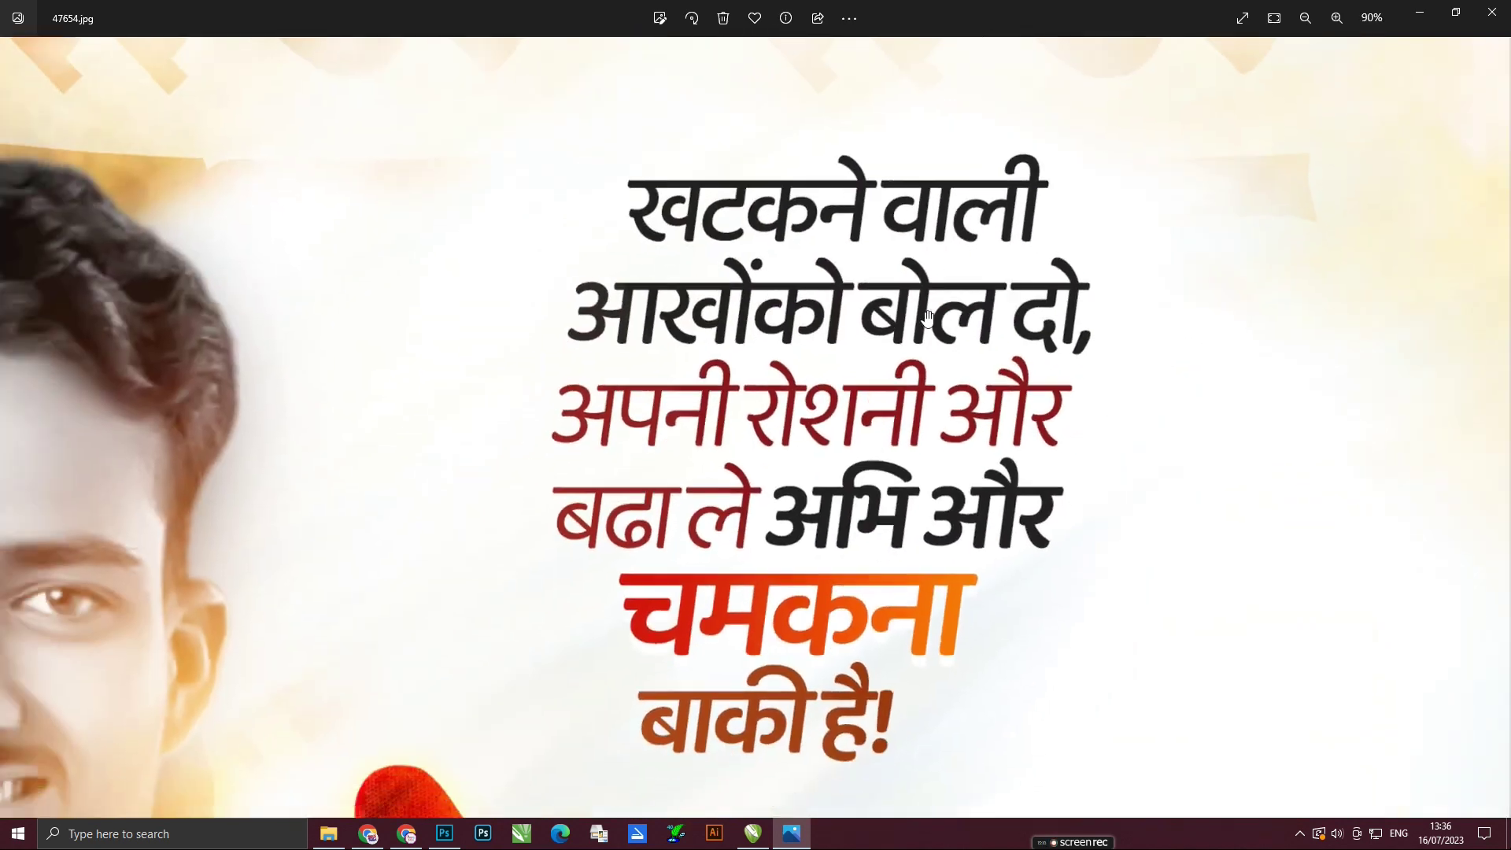
{"action": "scroll", "coordinate": [1133, 396], "scroll_direction": "down", "scroll_amount": 2}
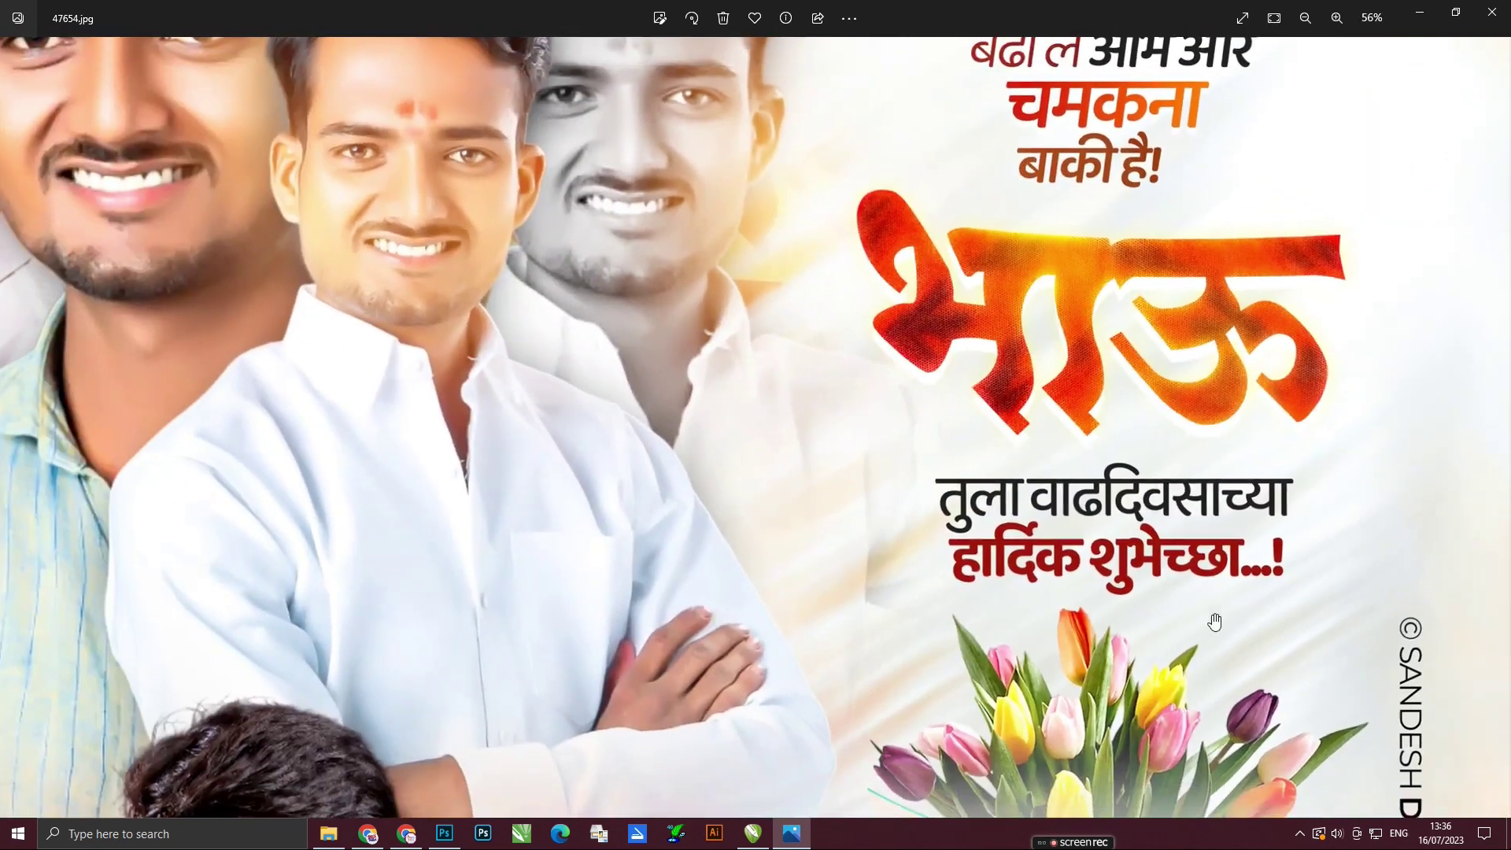
{"action": "scroll", "coordinate": [1165, 614], "scroll_direction": "down", "scroll_amount": 2}
{"action": "scroll", "coordinate": [1083, 557], "scroll_direction": "up", "scroll_amount": 1}
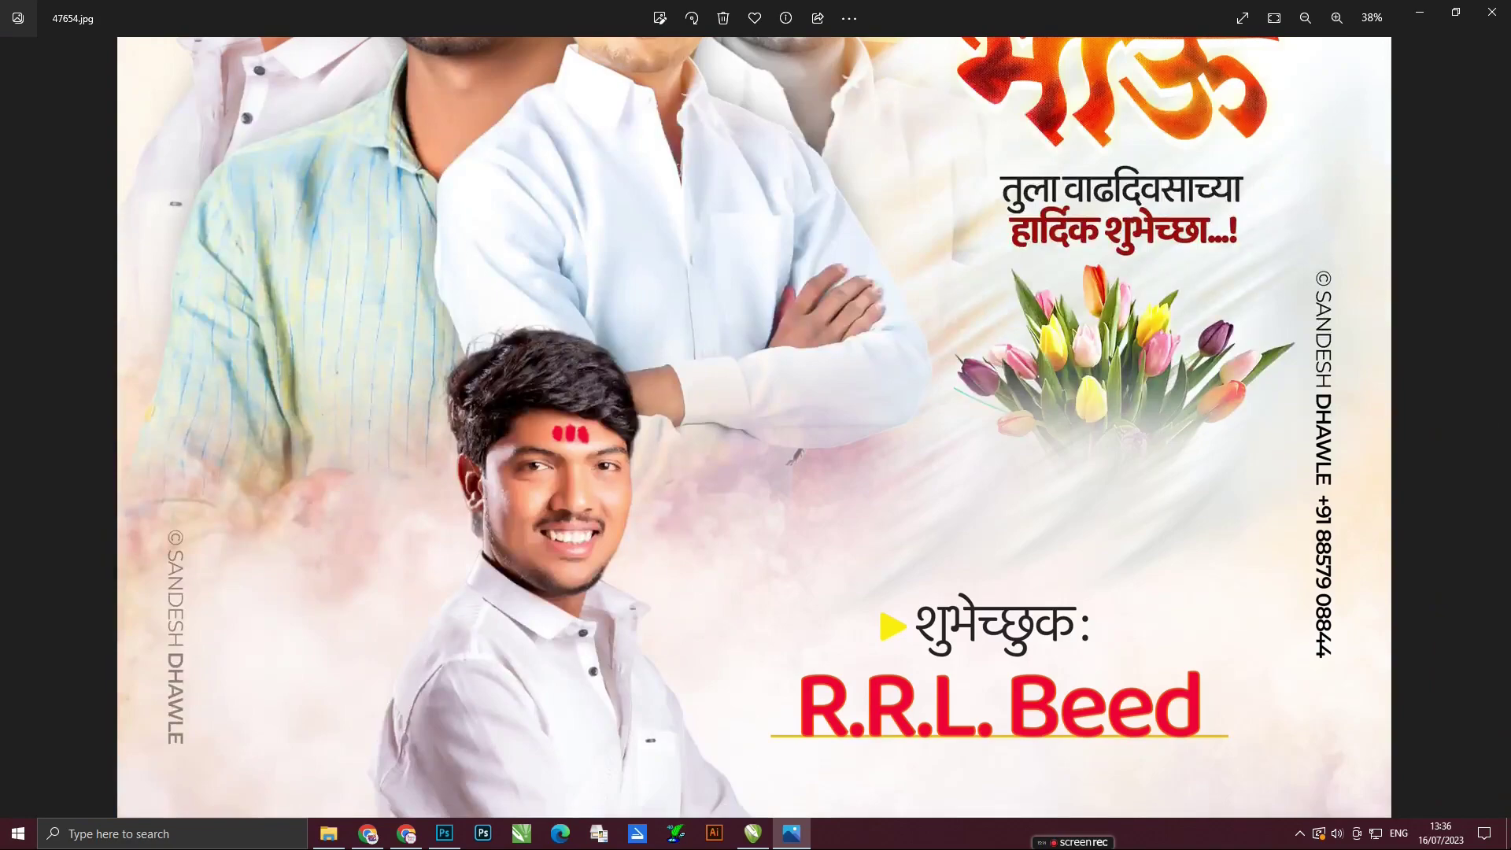
Close the photo viewer, show the desktop, and refresh it twice.
{"action": "left_click", "coordinate": [1491, 11]}
{"action": "key", "text": "super+d"}
{"action": "right_click", "coordinate": [990, 257]}
{"action": "left_click", "coordinate": [1033, 301]}
{"action": "right_click", "coordinate": [1107, 254]}
{"action": "left_click", "coordinate": [1157, 299]}
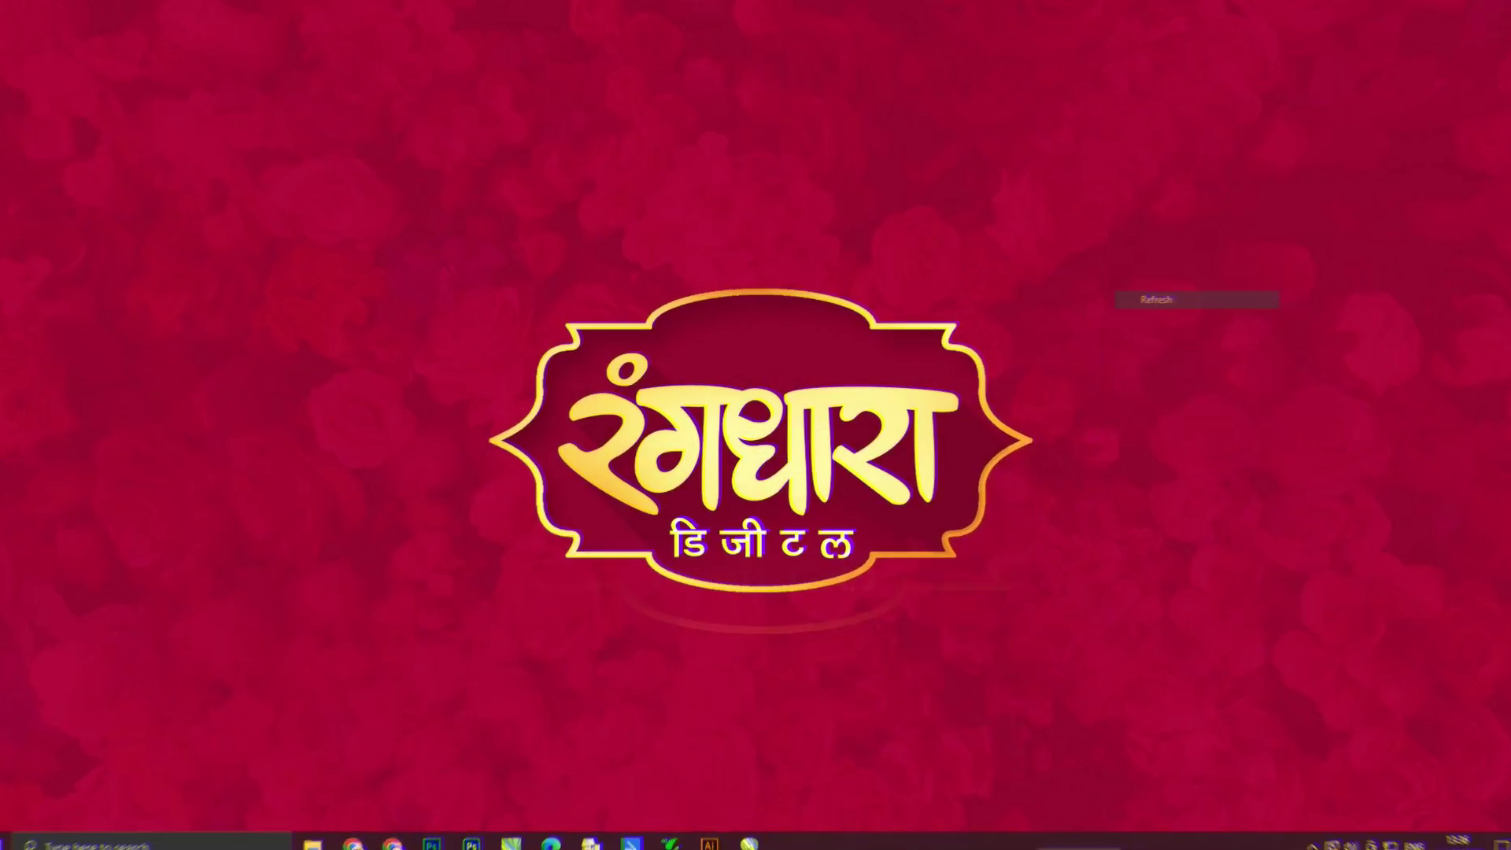